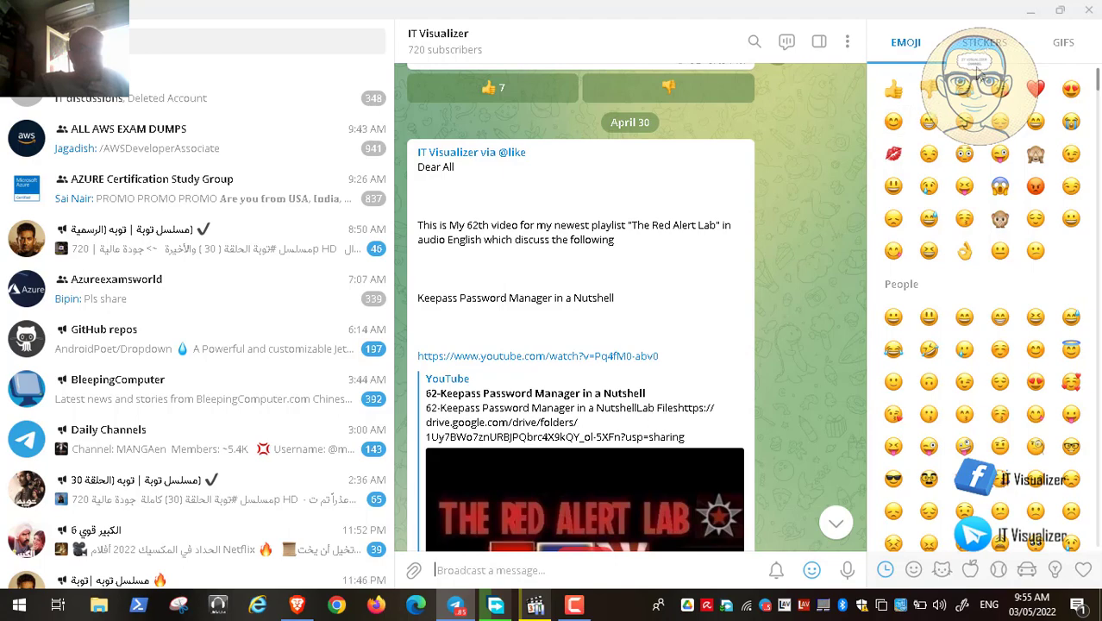
- Minimize Telegram and bring up Brave showing the keepassxc.org homepage
left_click(1037, 11)
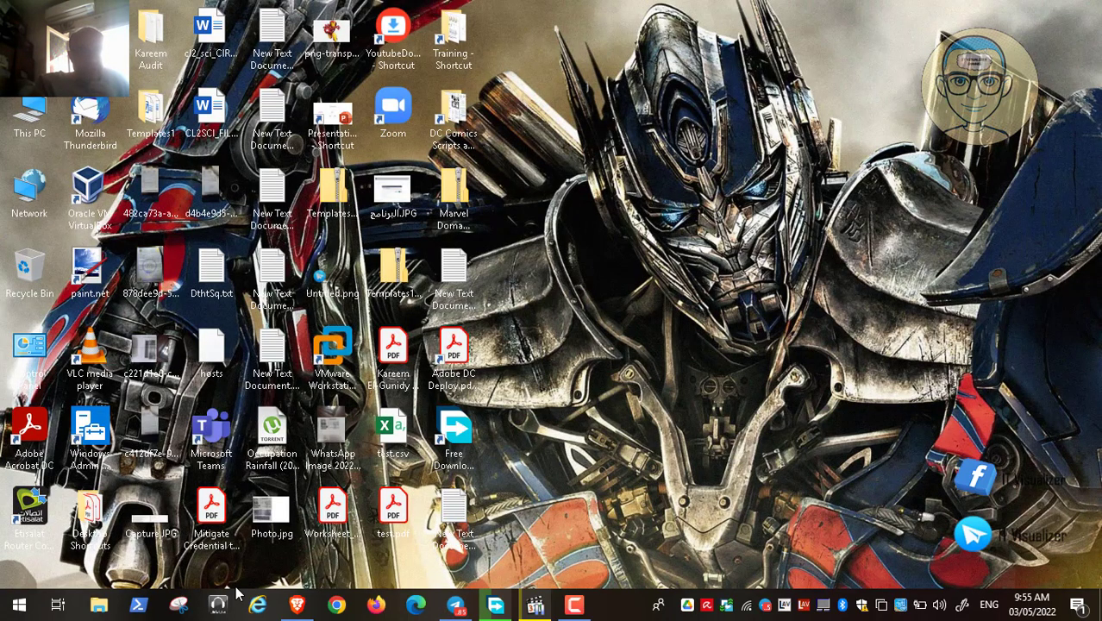
left_click(298, 607)
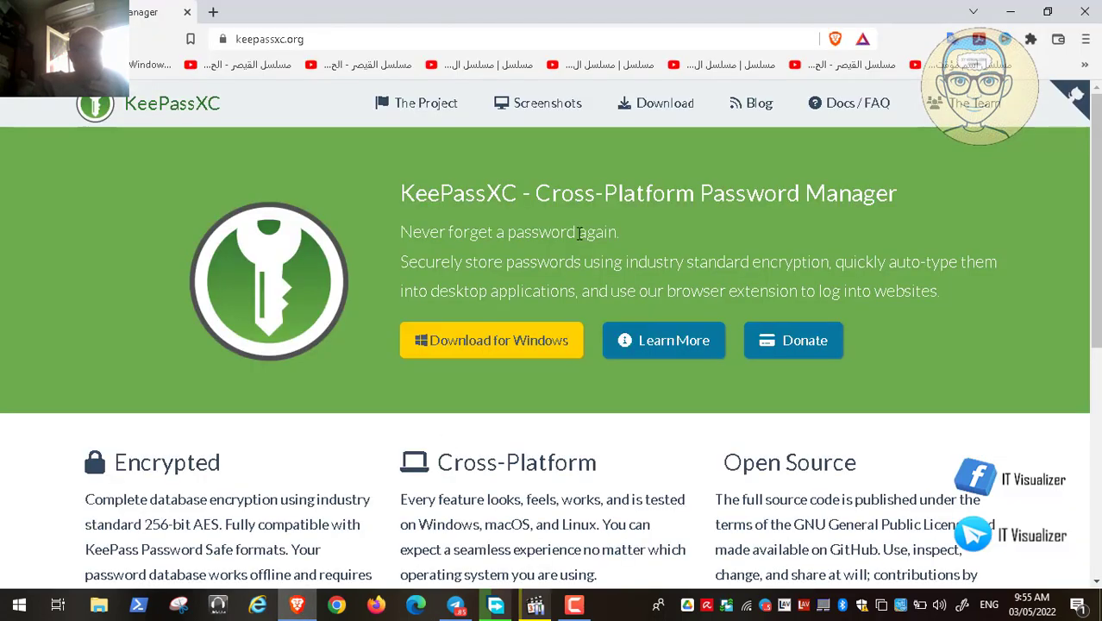
- Download the KeePassXC Windows installer via the Download for Windows button
left_click(476, 347)
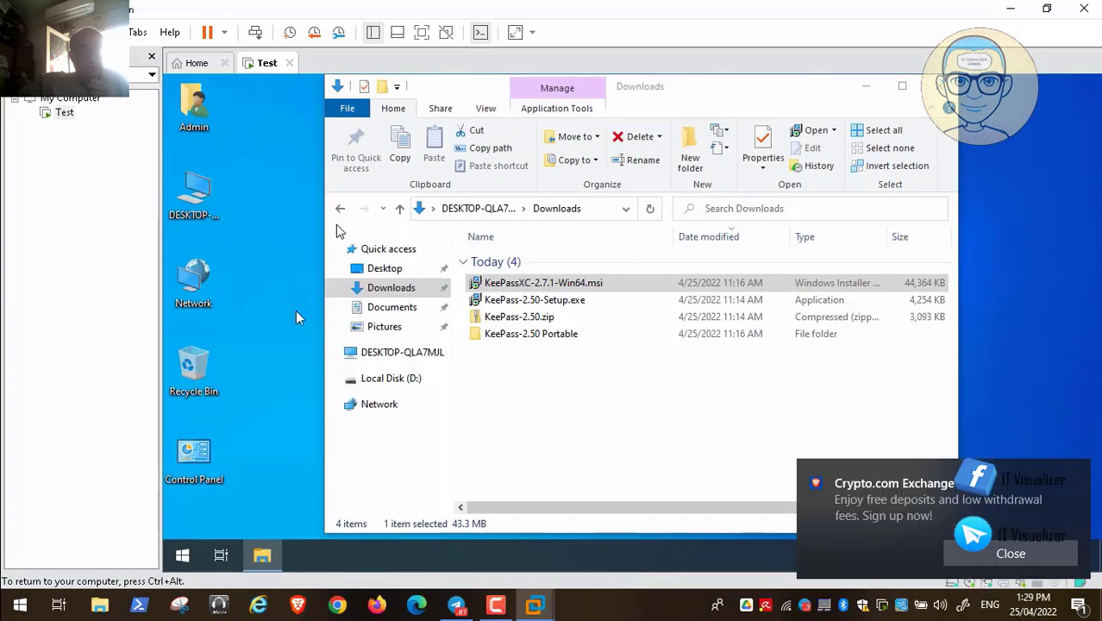
- Launch the KeePassXC-2.7.1-Win64.msi installer and accept the license agreement
left_click(1001, 557)
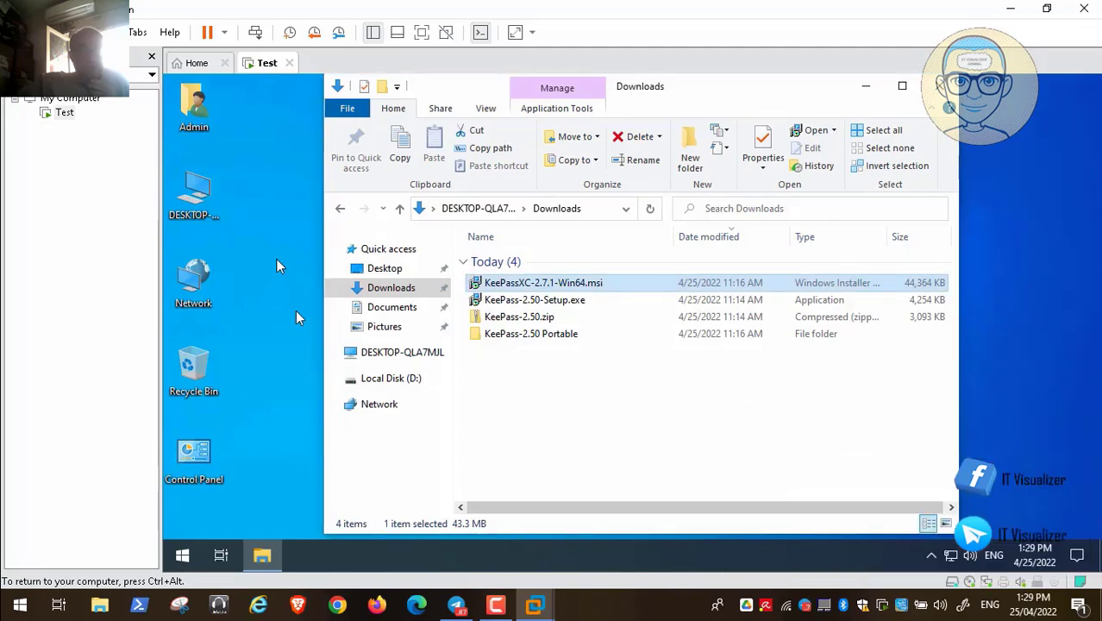
key("Return")
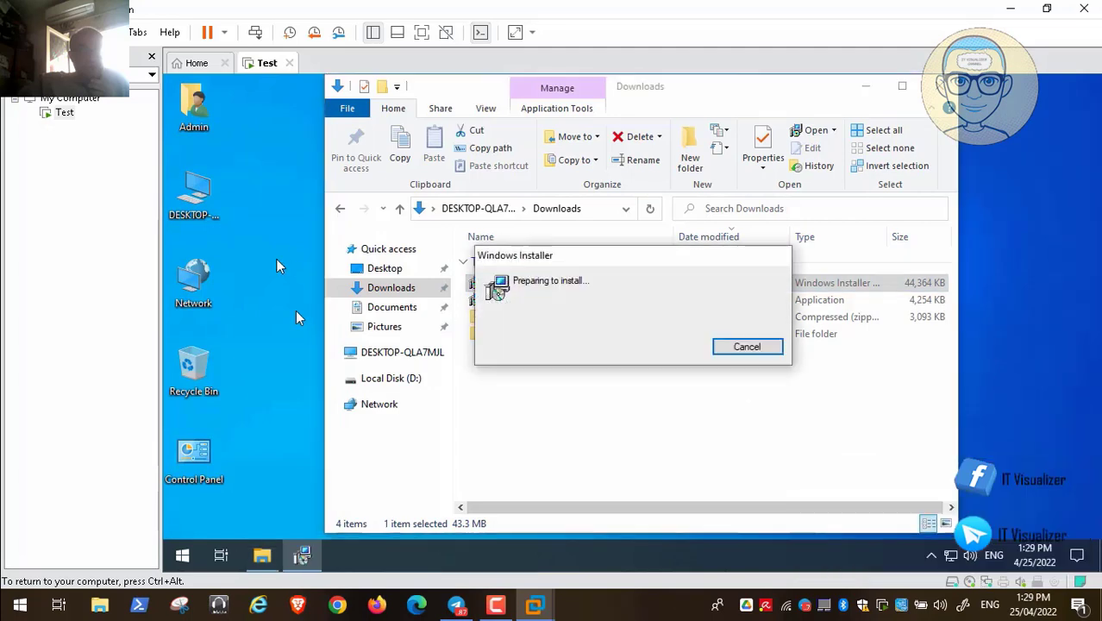
left_click(939, 90)
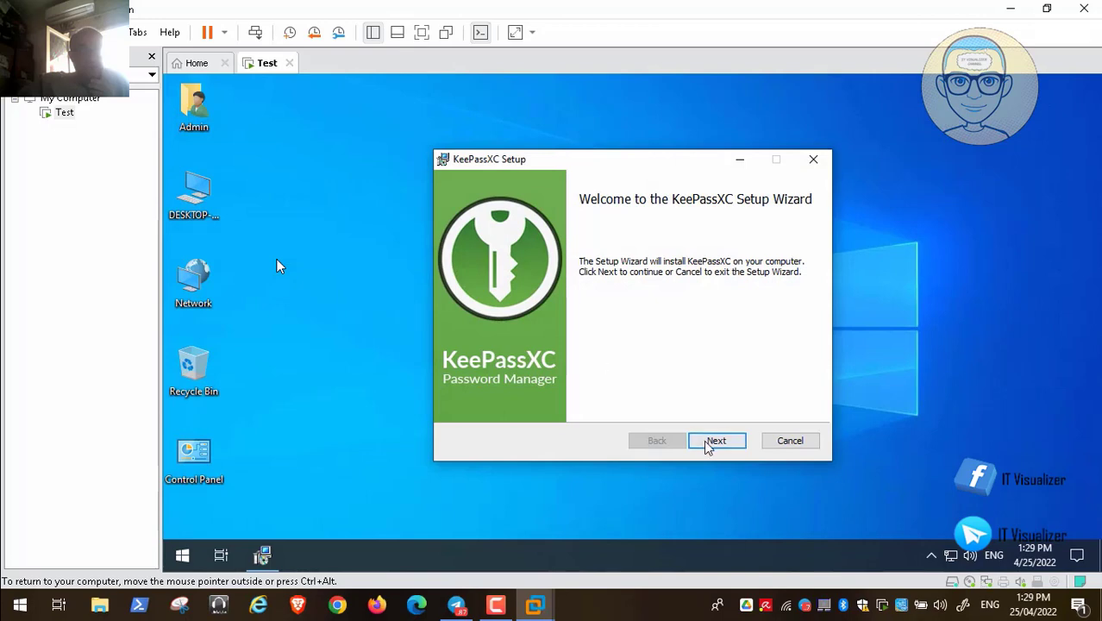
left_click(717, 441)
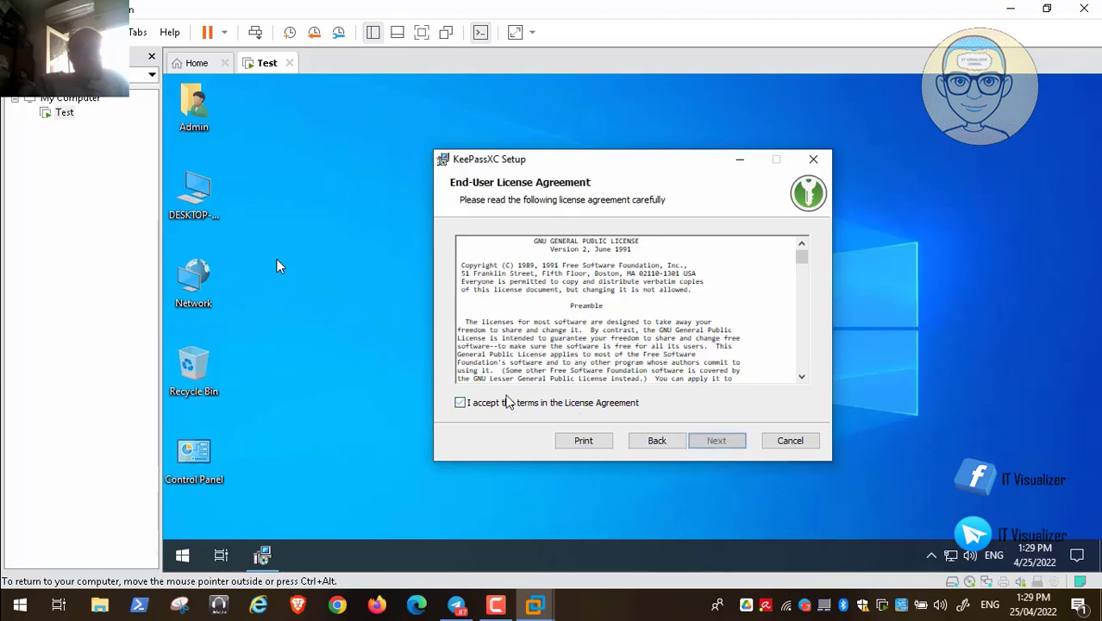
left_click(507, 402)
left_click(717, 441)
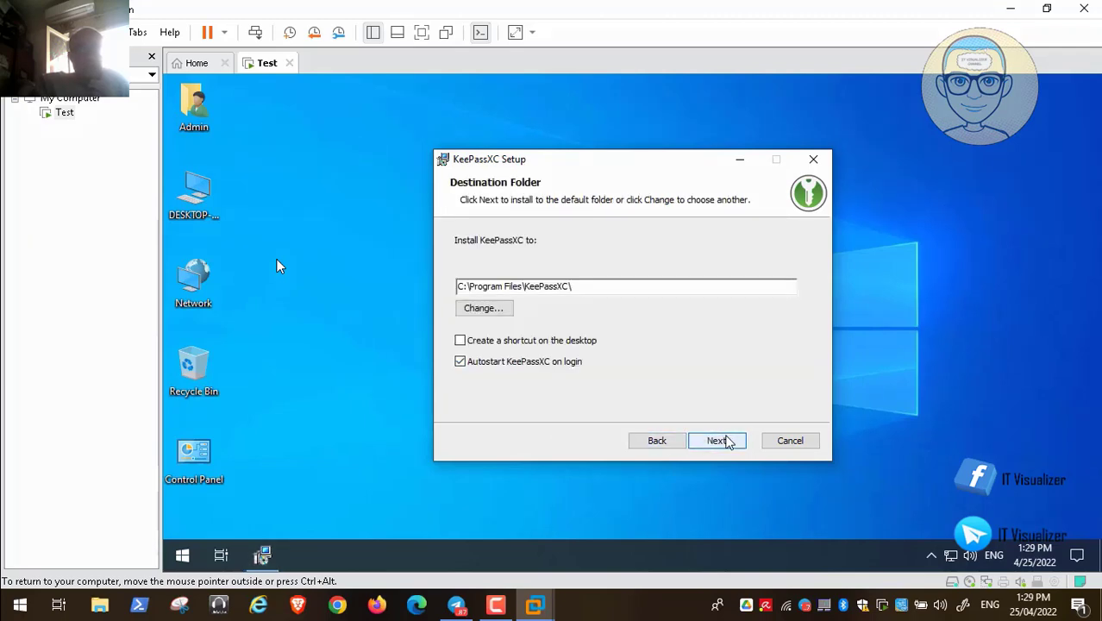
- Install KeePassXC with a desktop shortcut, approving the UAC prompt, and finish setup
left_click(460, 341)
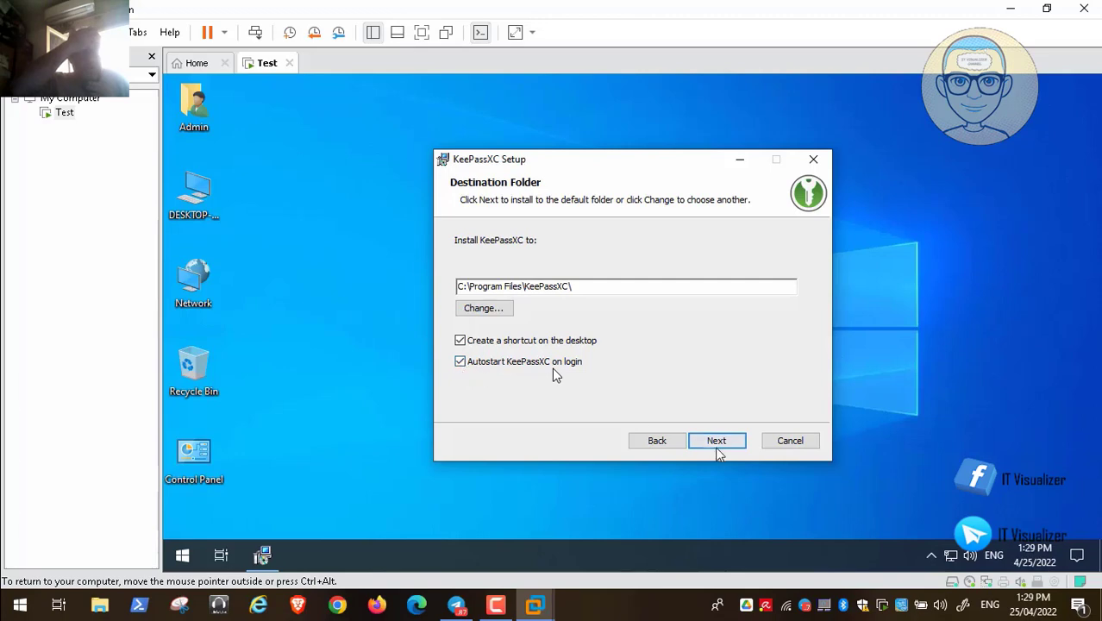
left_click(717, 441)
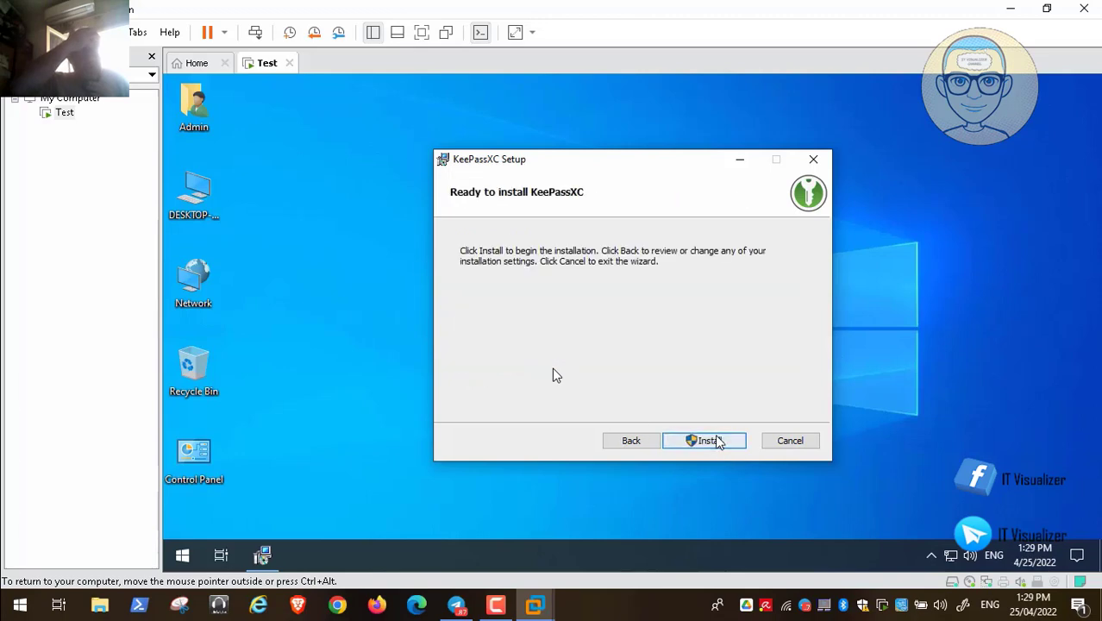
left_click(717, 441)
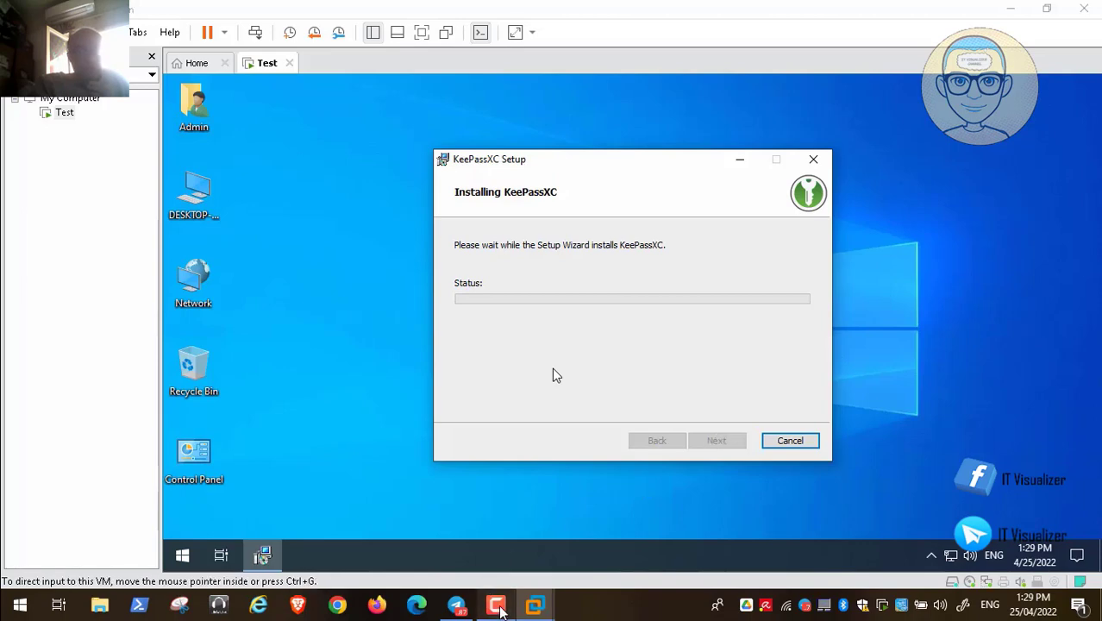
left_click(496, 606)
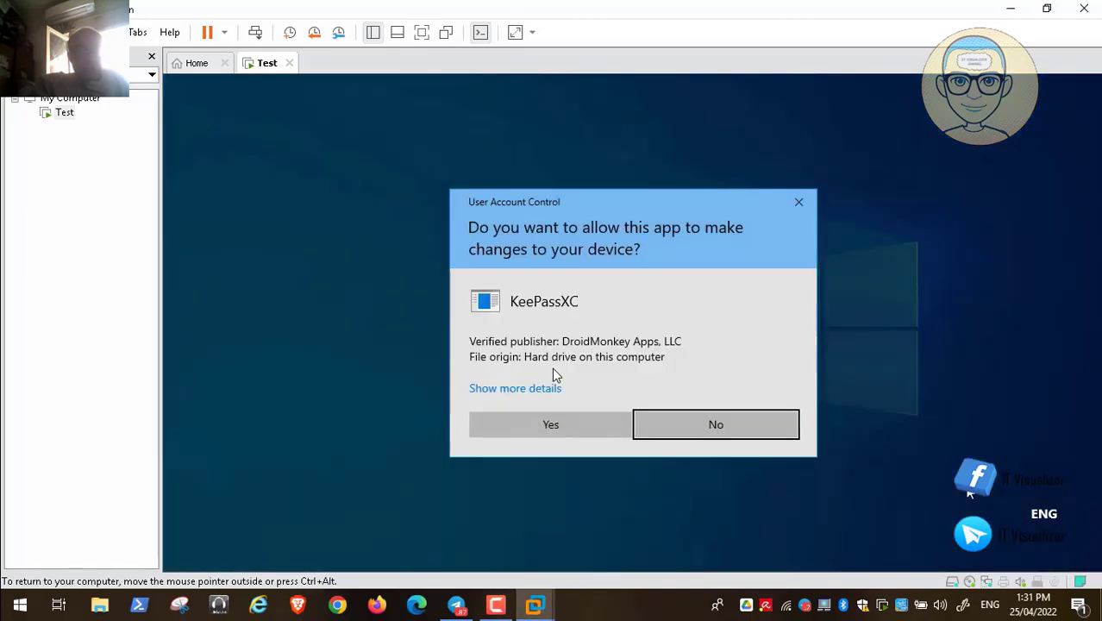
left_click(578, 425)
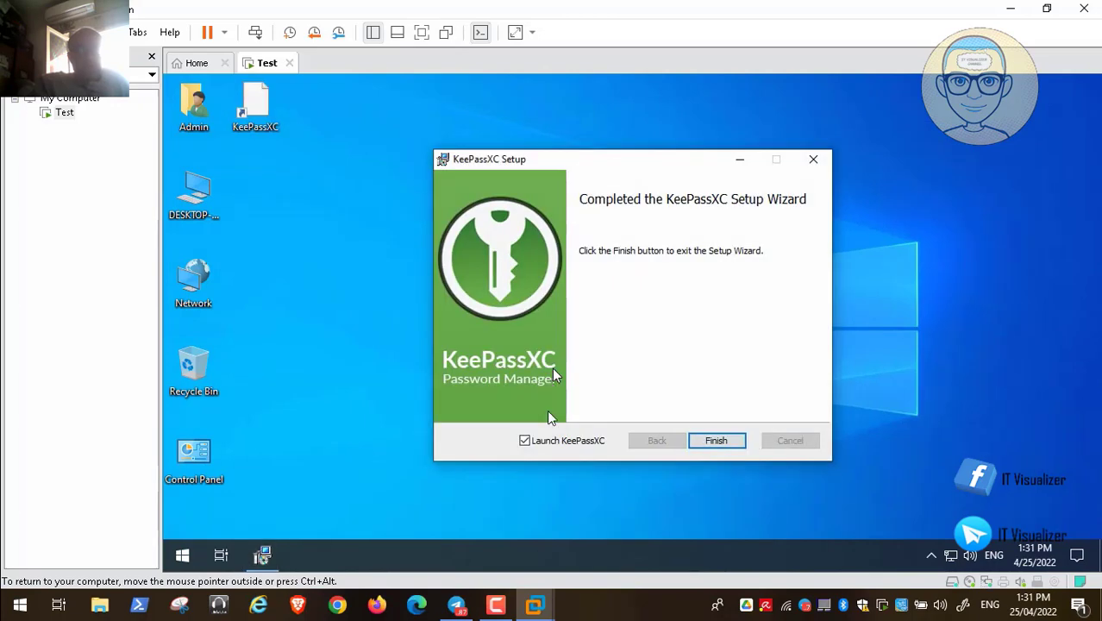
left_click(720, 442)
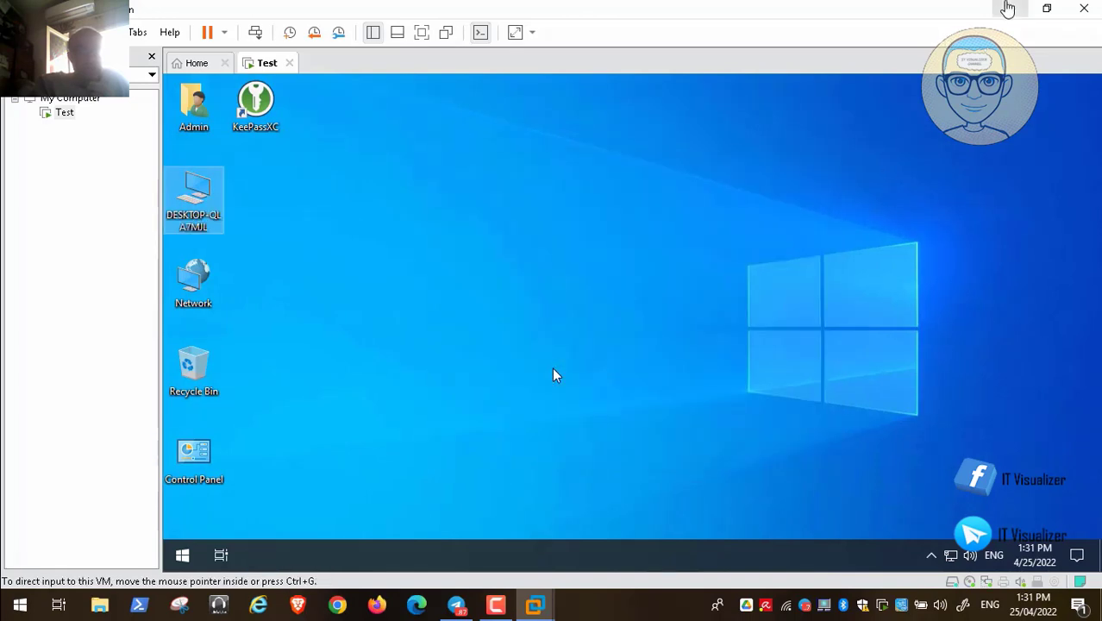
left_click(1011, 9)
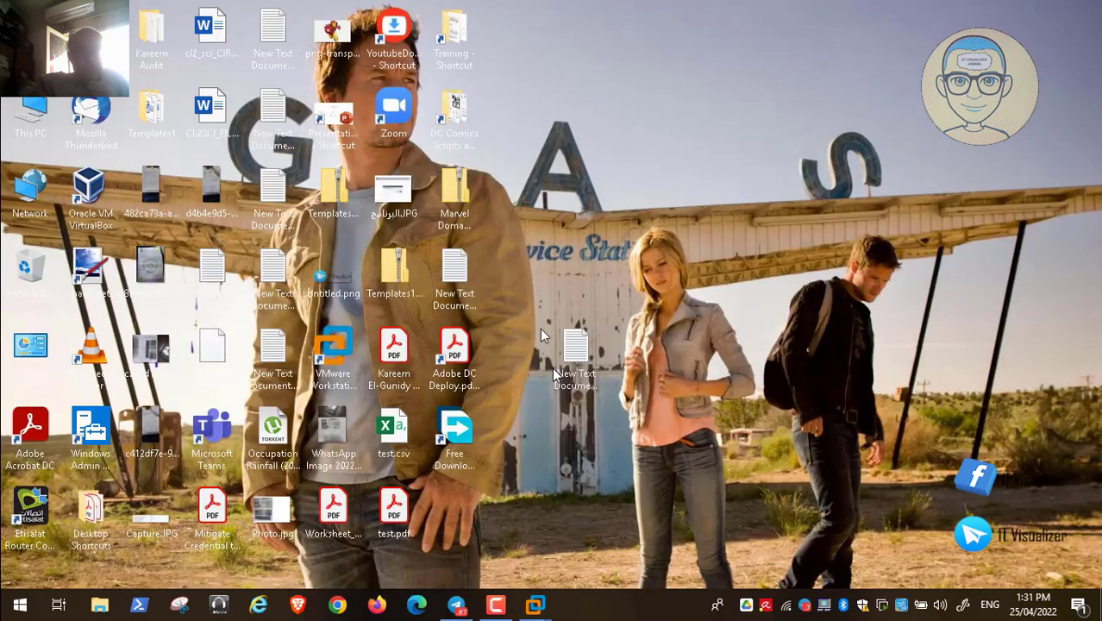
- Open New Text Document (7).txt in Notepad, select the saved password, then minimize Notepad
left_click(569, 353)
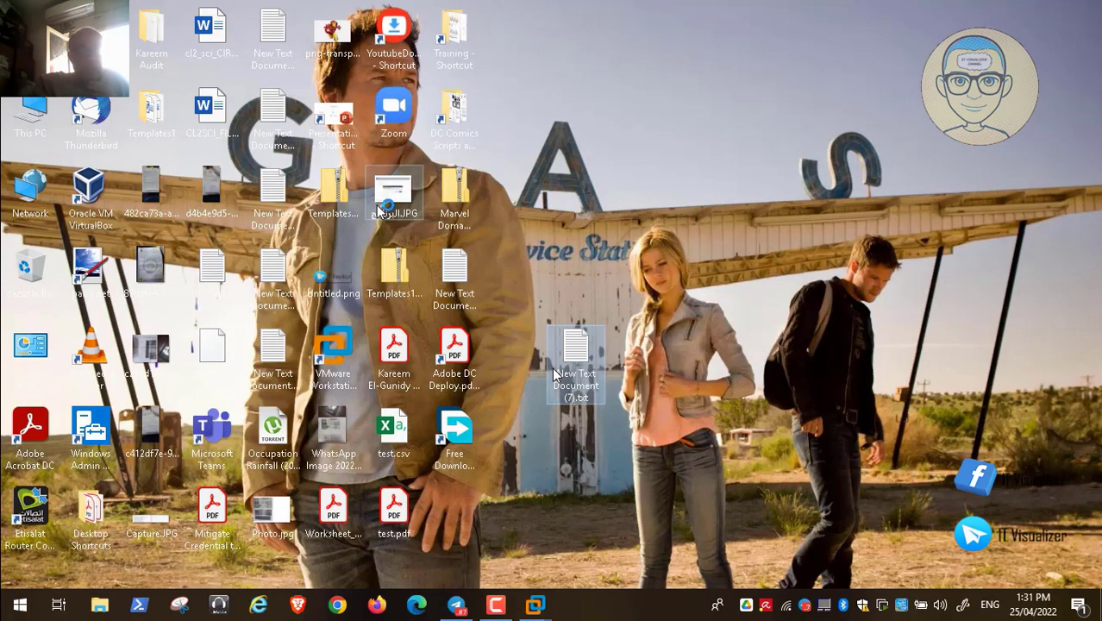
key("Return")
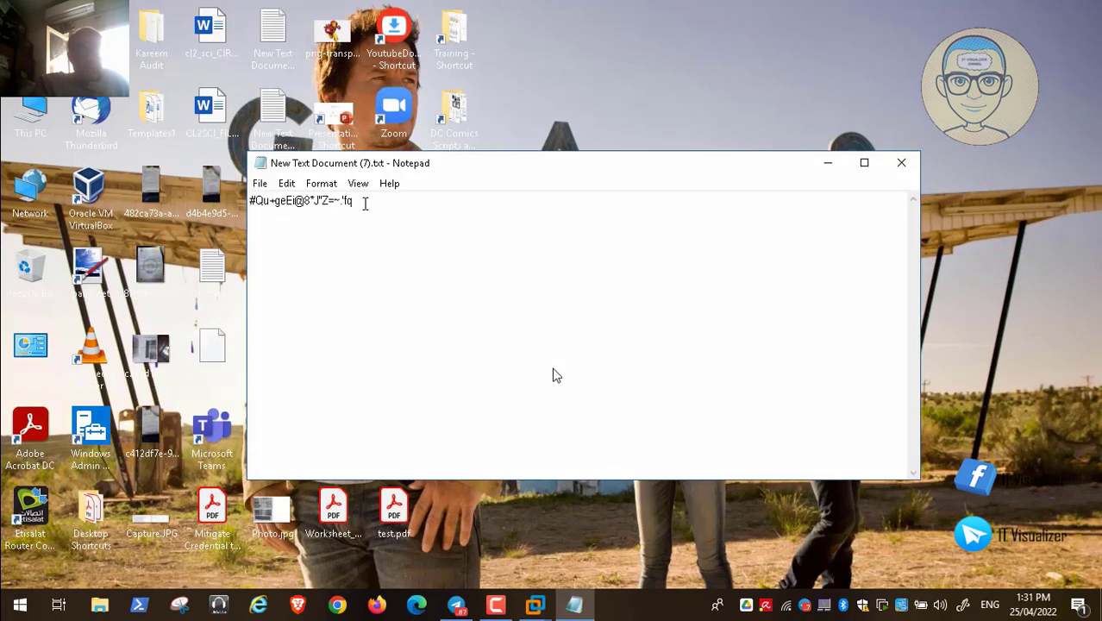
key("ctrl+a")
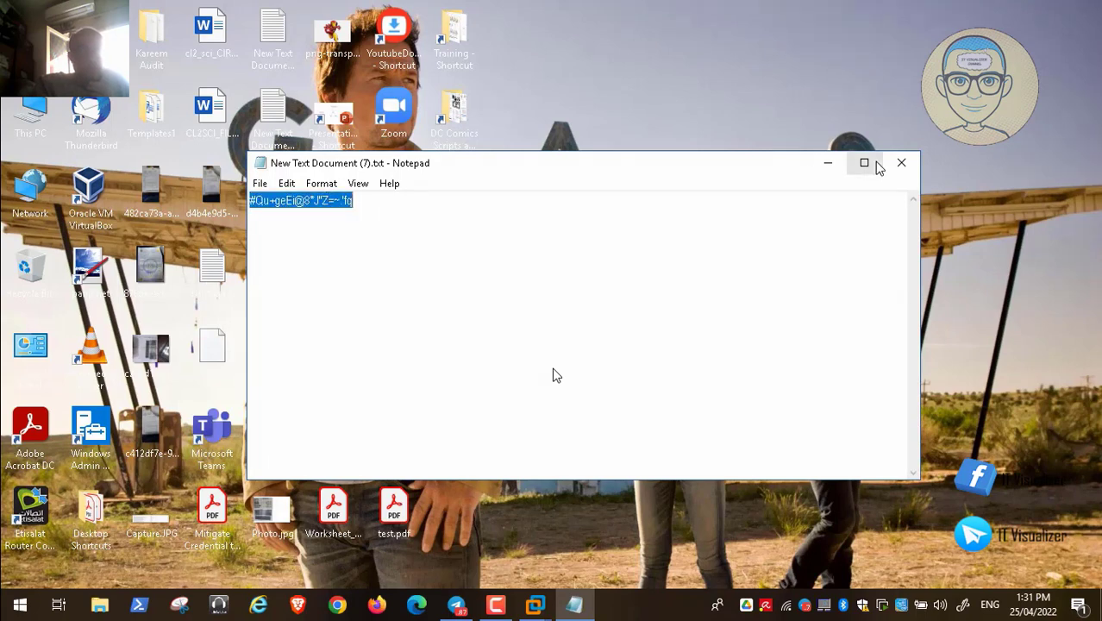
left_click(828, 162)
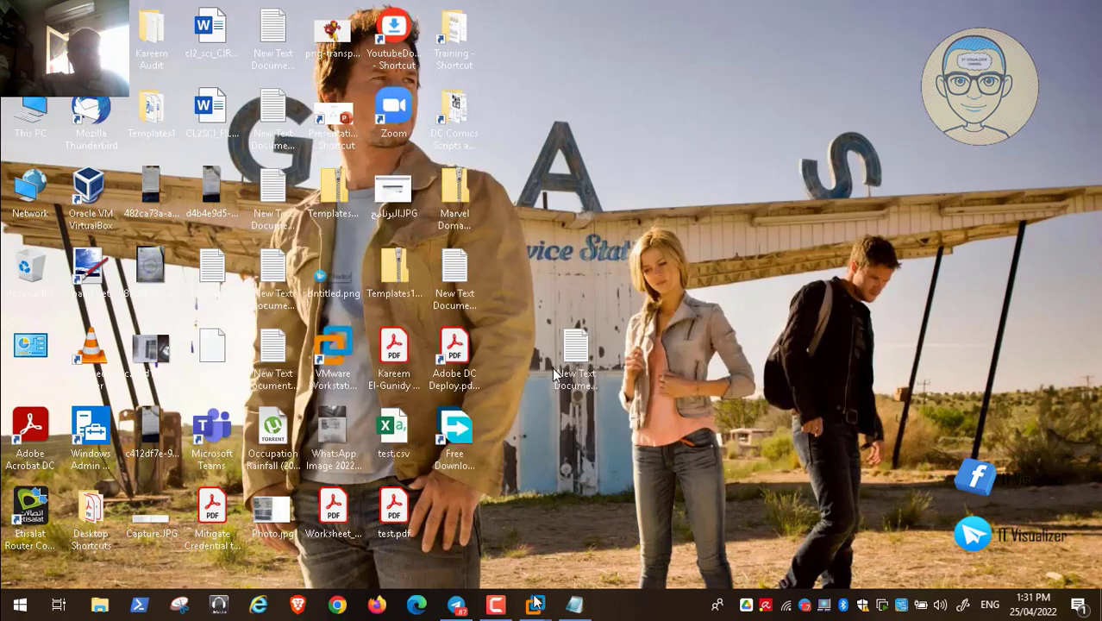
- Back in the Test VM, allow update checks on startup and maximize KeePassXC
mouse_move(535, 605)
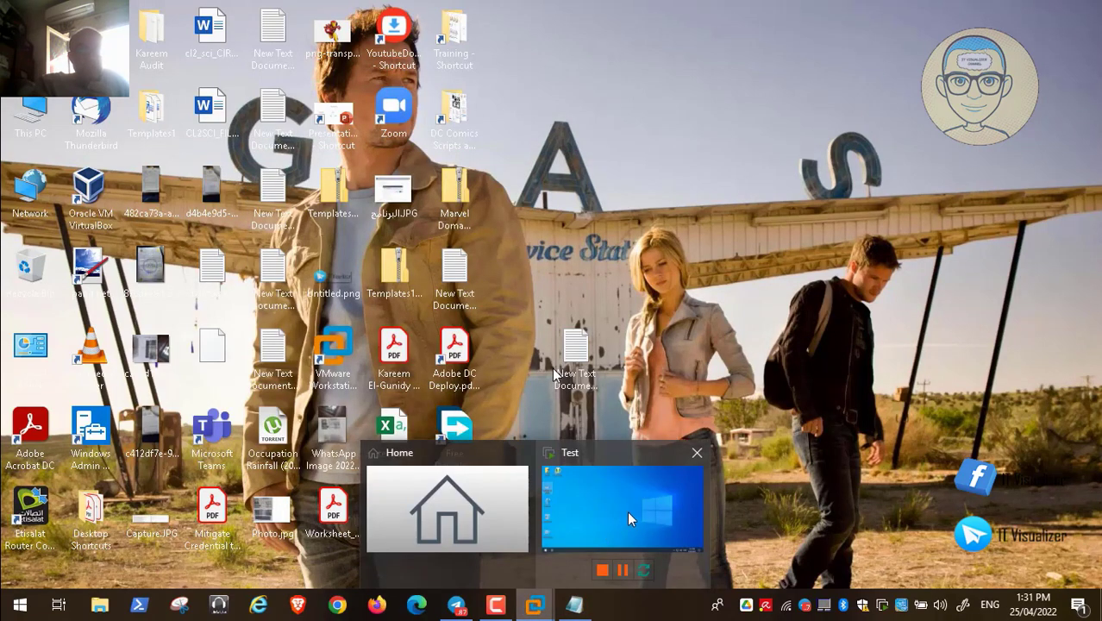
left_click(628, 510)
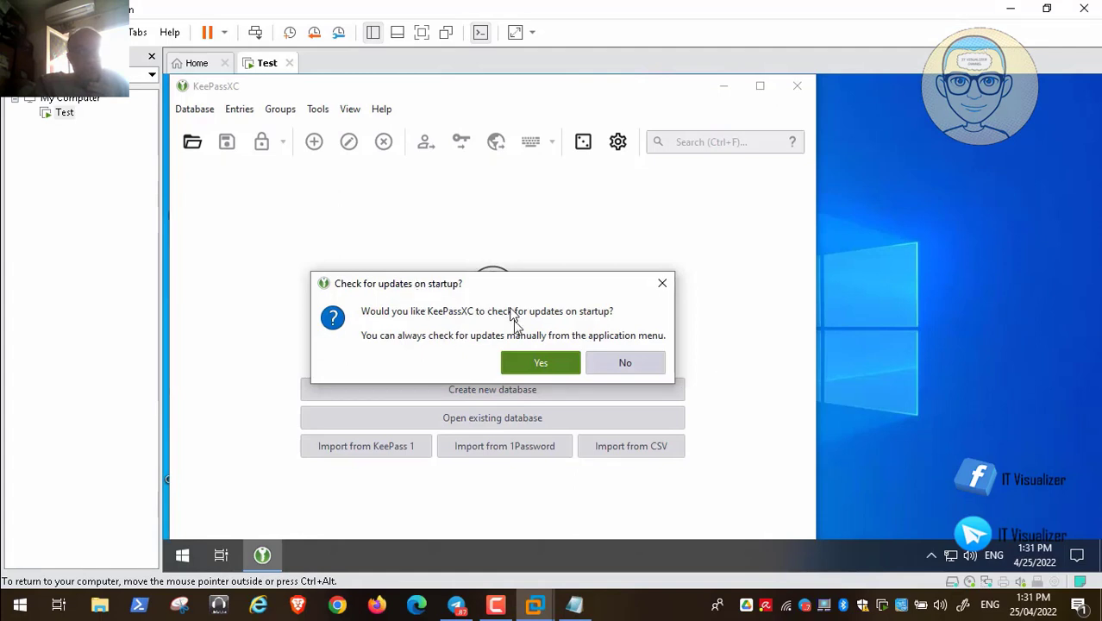
left_click(541, 364)
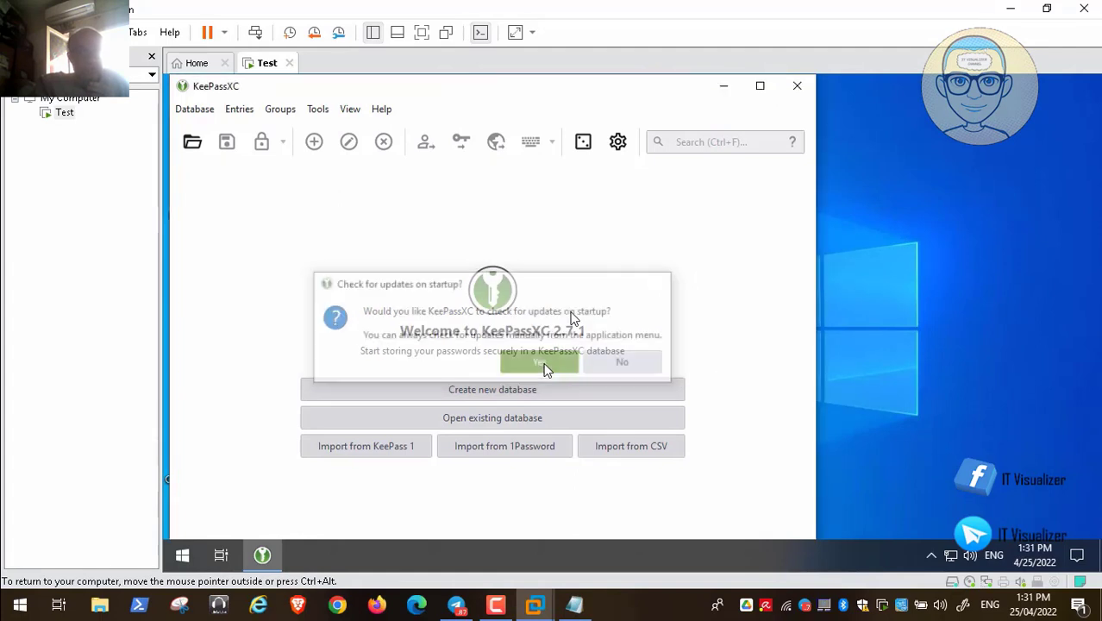
left_click(760, 85)
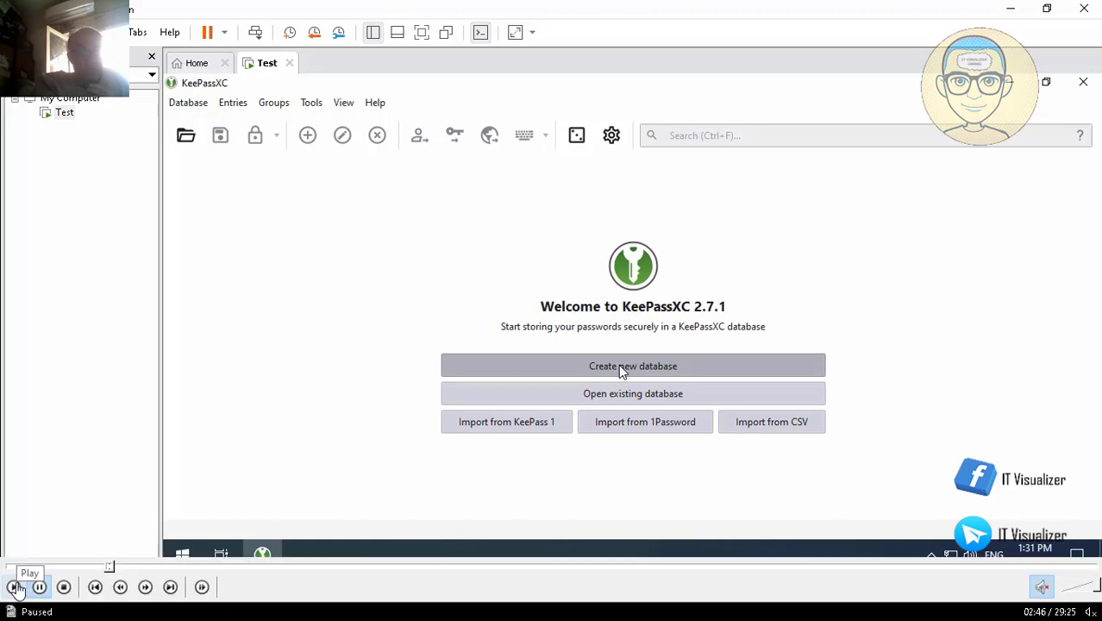
- Start a new database named Passwords and enter its description
left_click(616, 367)
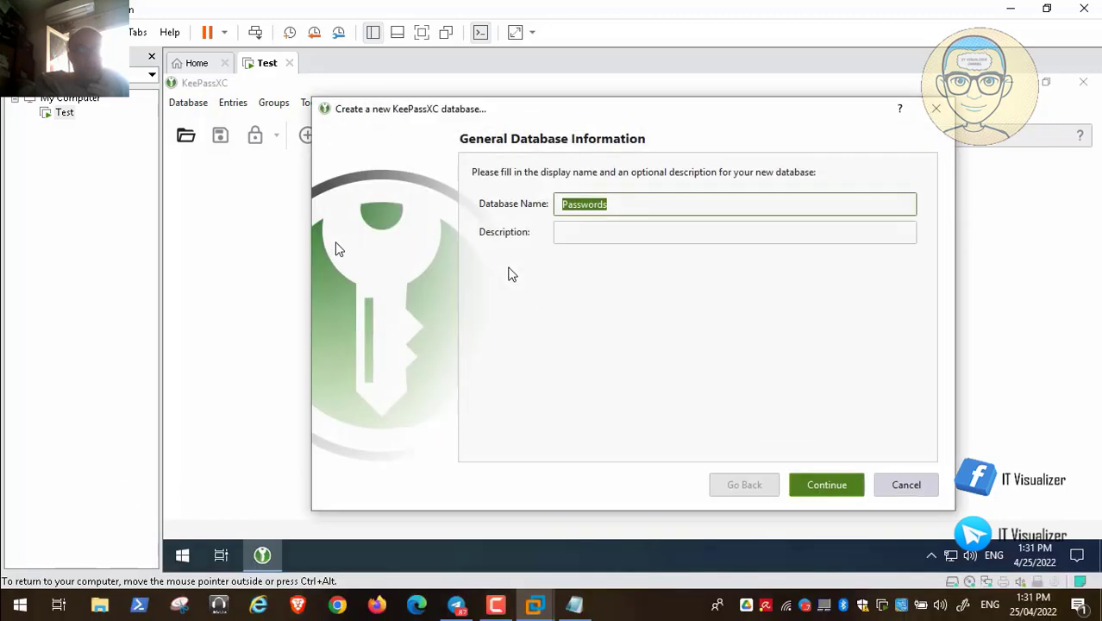
left_click(577, 235)
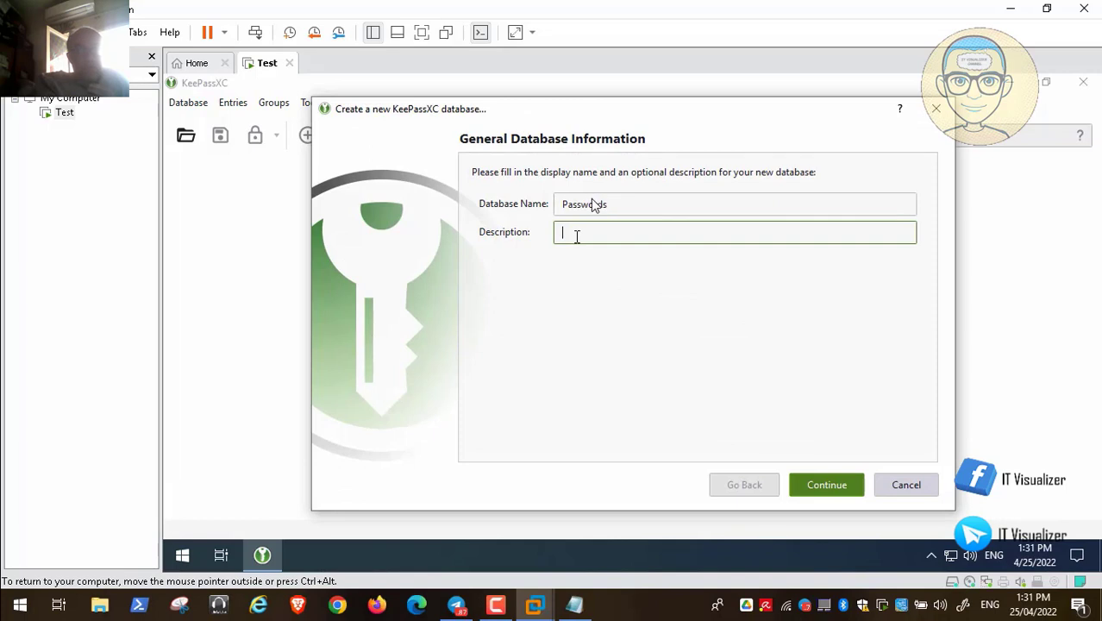
type("Kare")
type("nm ")
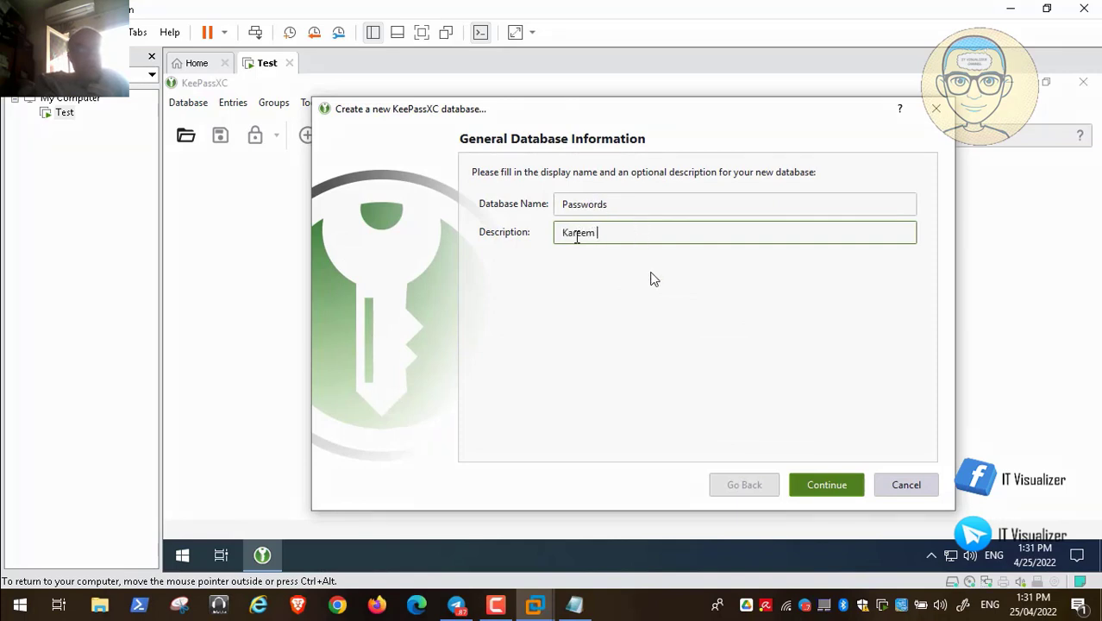
type("Passwords")
left_click(827, 485)
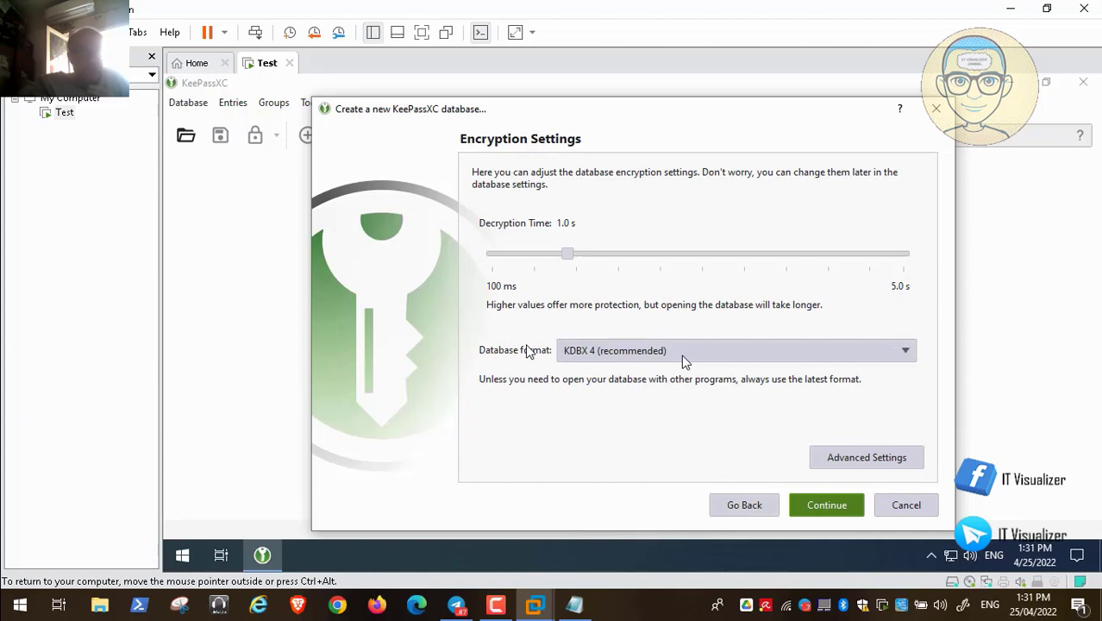
- Review the encryption settings, keeping AES 256-bit with Argon2d, and proceed to credentials
mouse_move(2, 609)
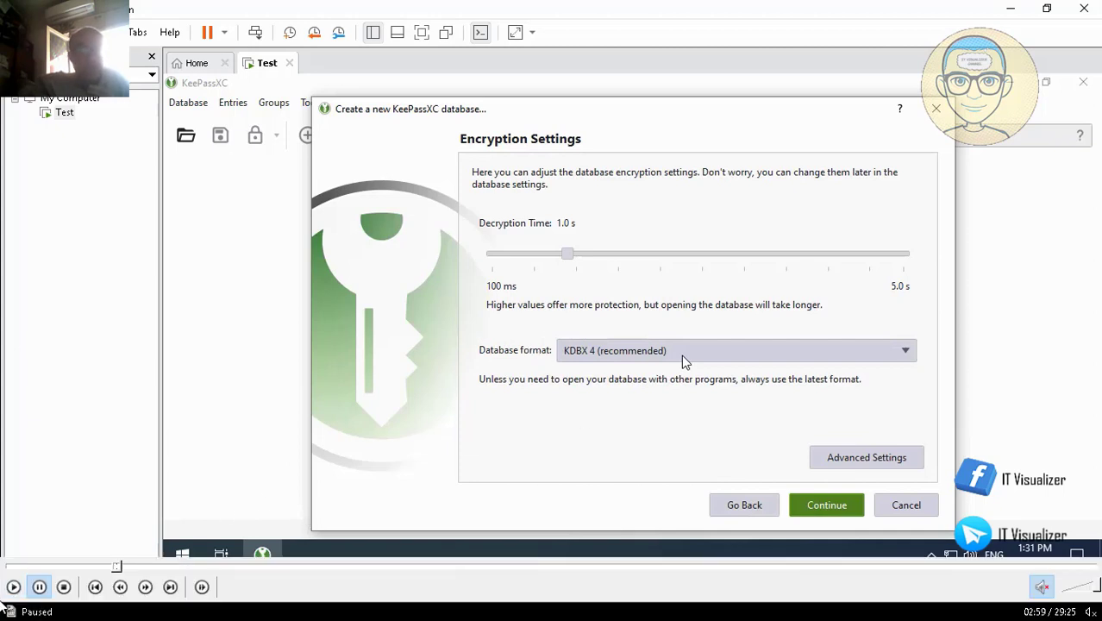
left_click(13, 588)
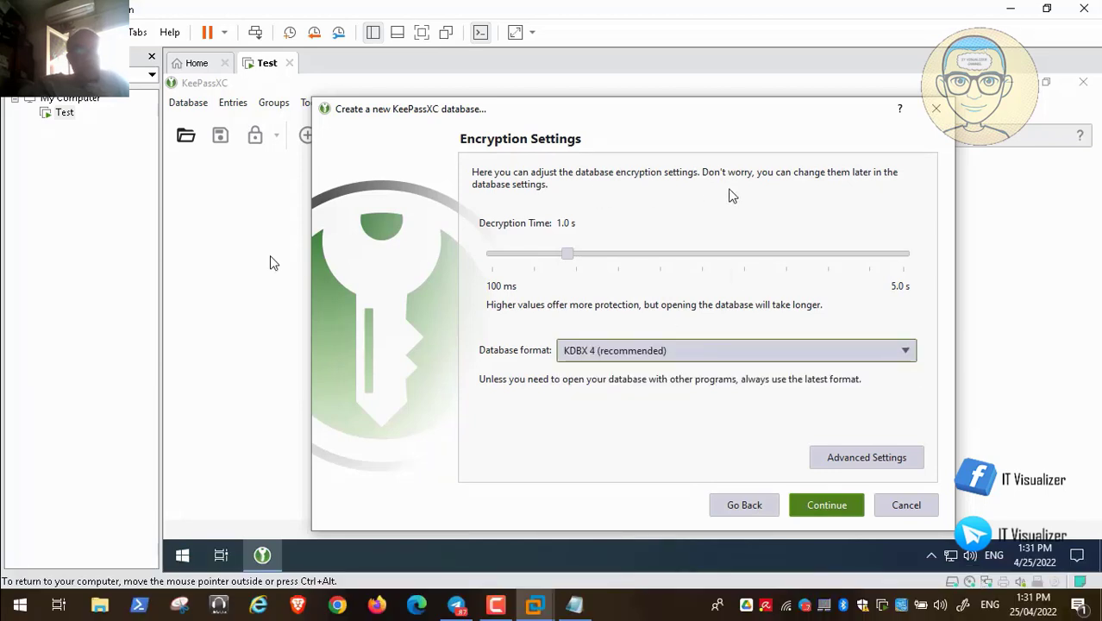
mouse_move(17, 609)
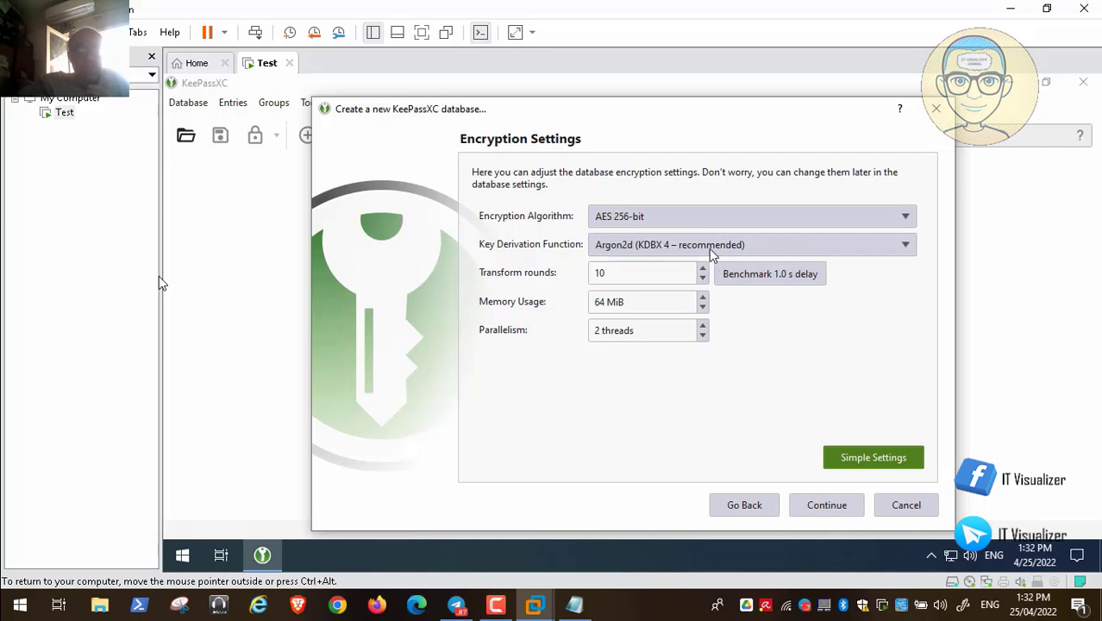
left_click(744, 508)
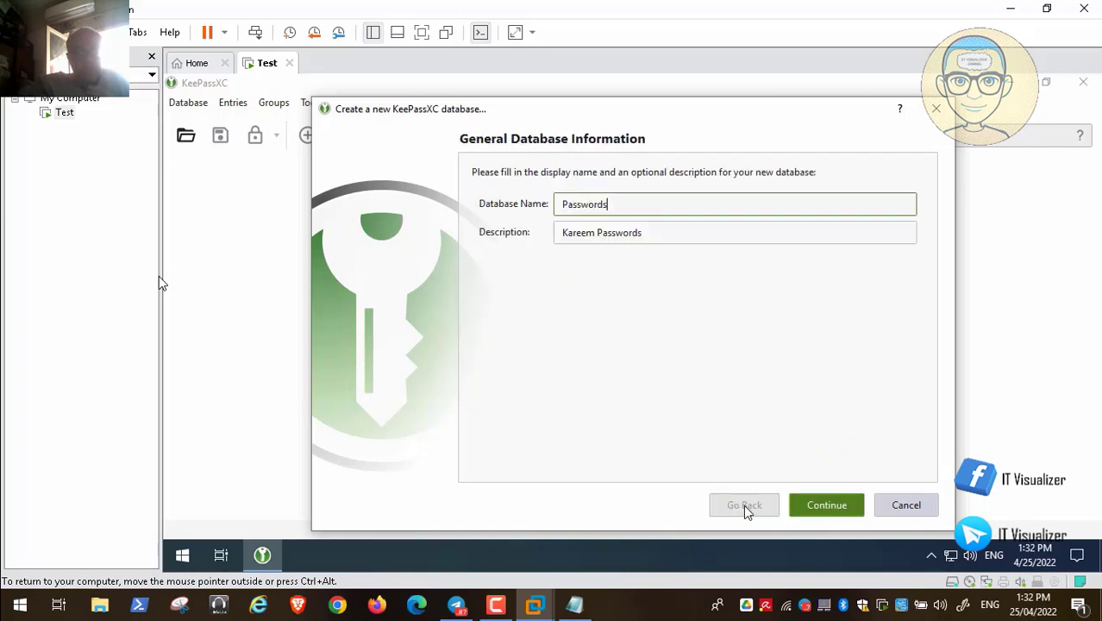
left_click(805, 505)
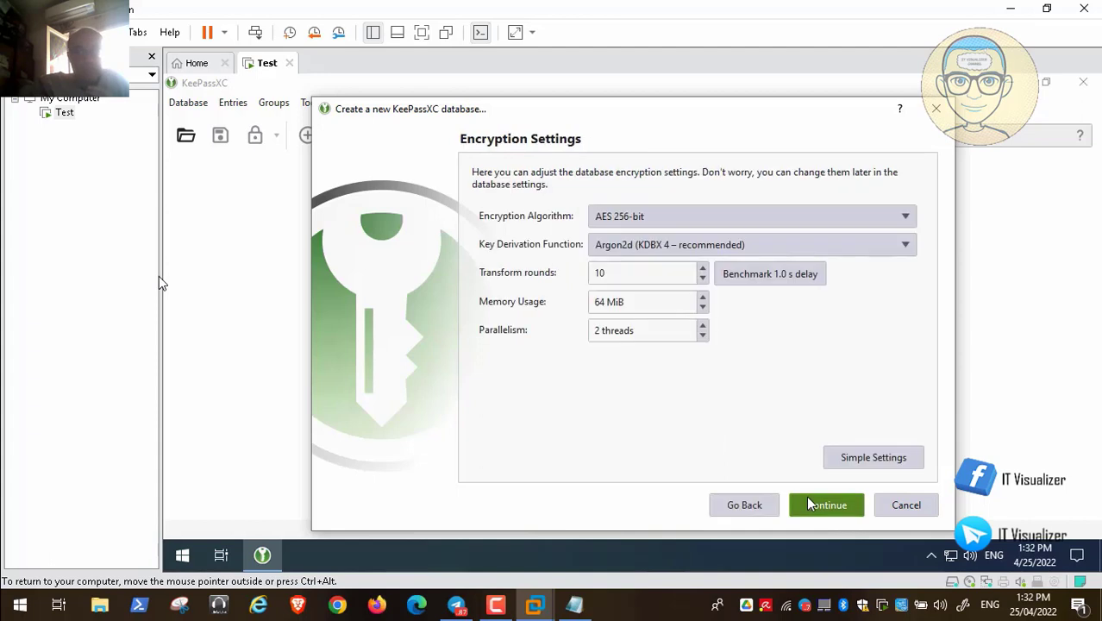
left_click(857, 464)
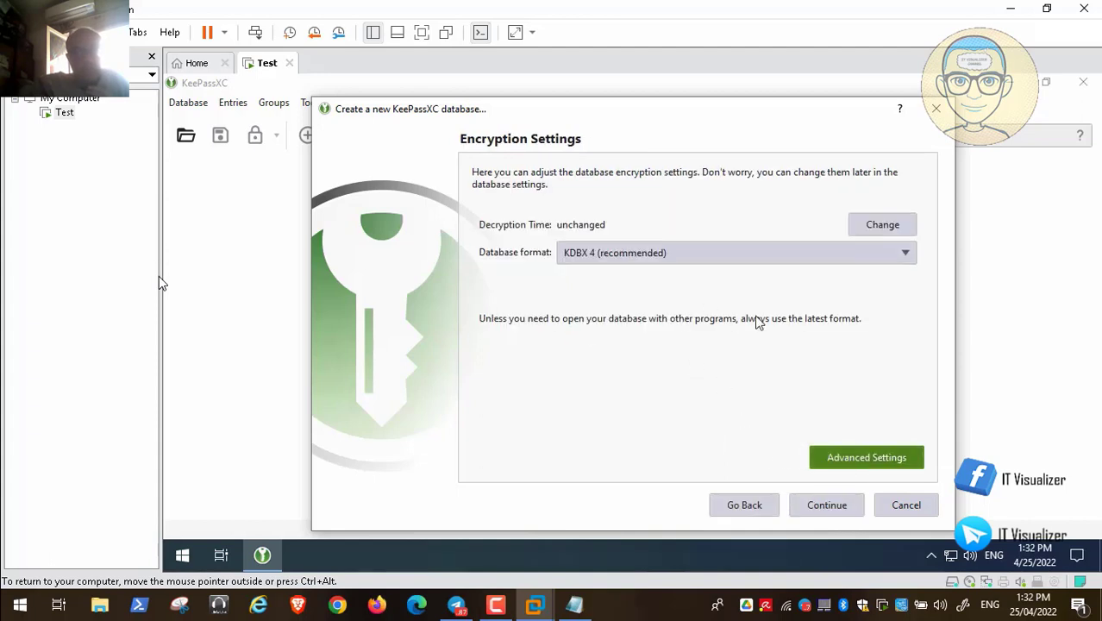
left_click(841, 465)
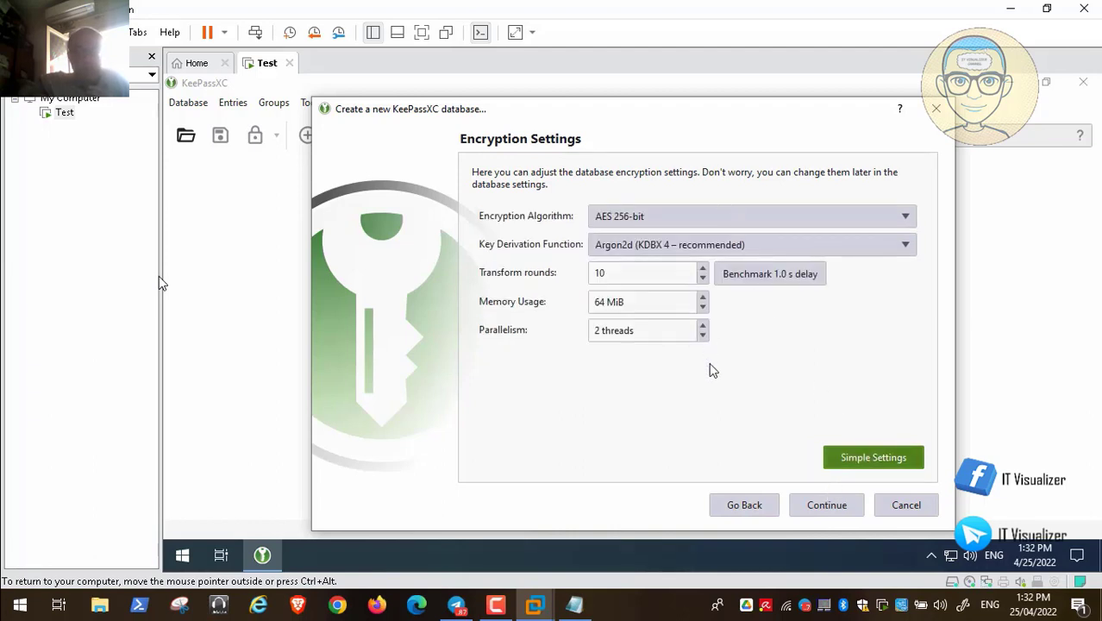
left_click(864, 224)
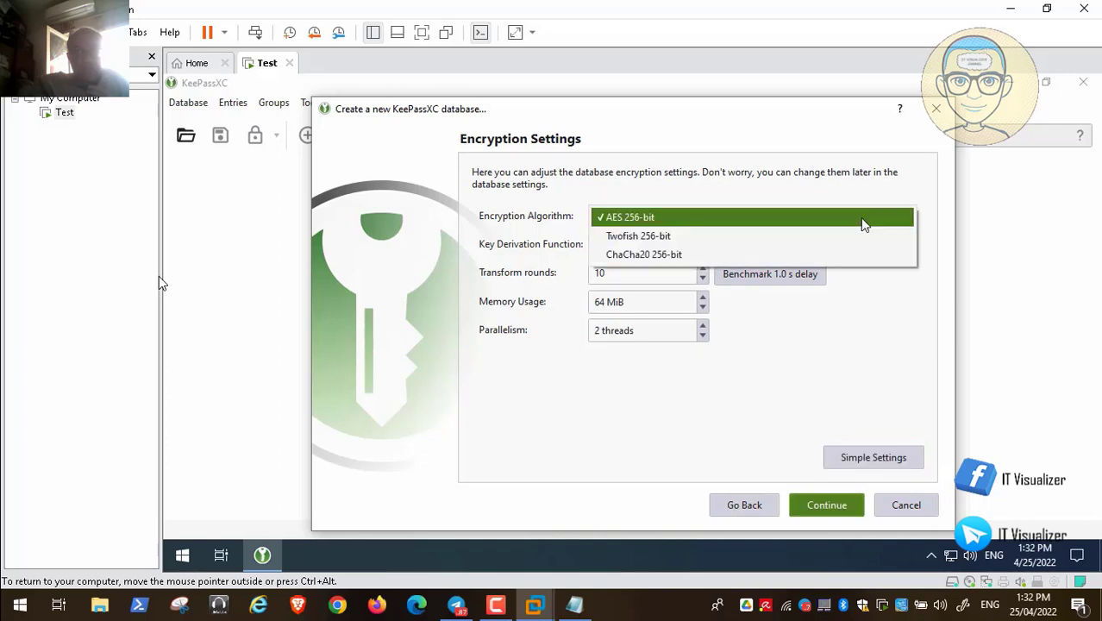
left_click(864, 223)
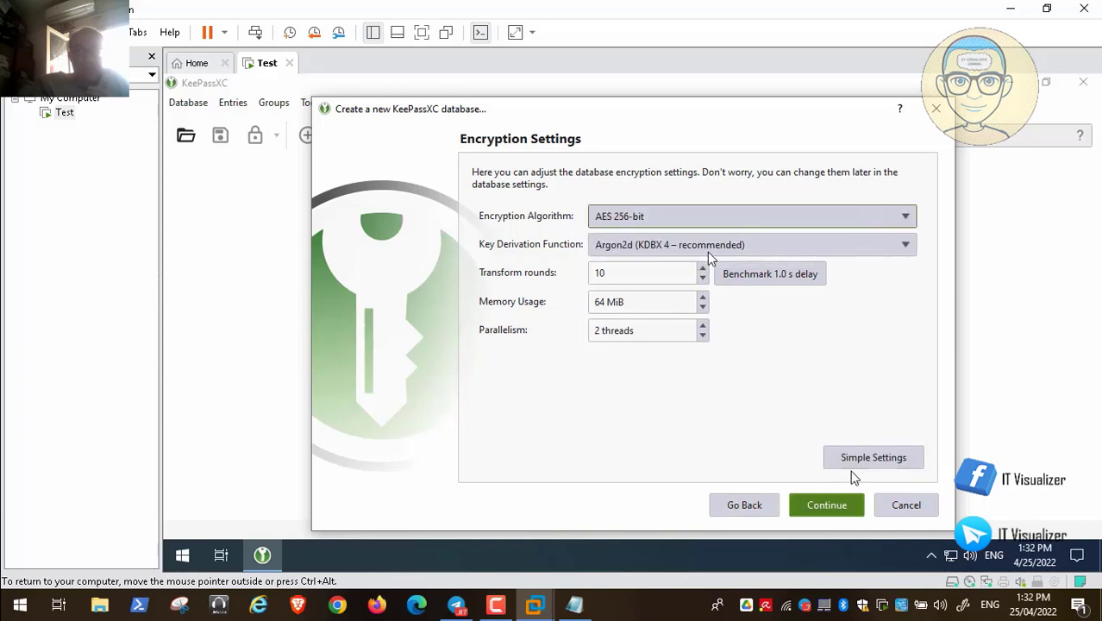
left_click(837, 513)
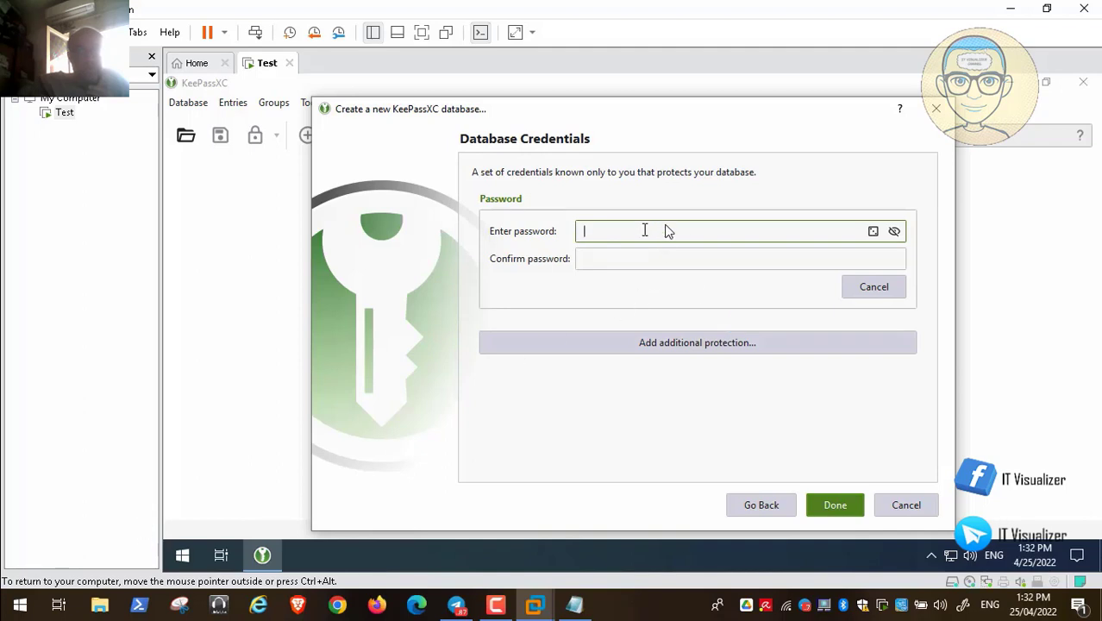
- Paste the database password and check it in the password generator
key("ctrl+v")
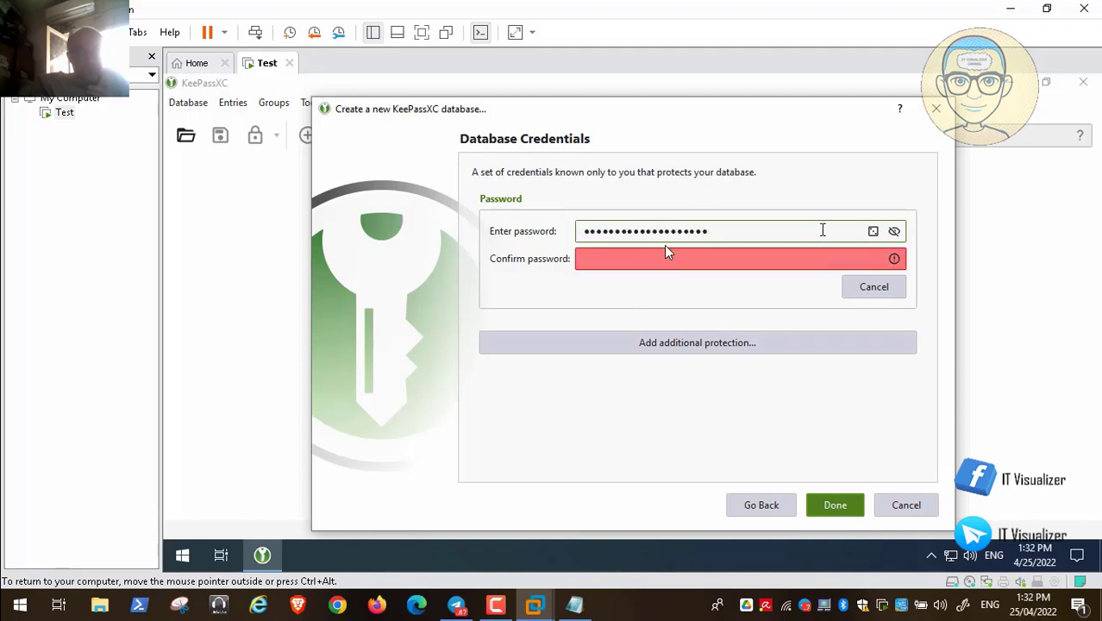
left_click(873, 232)
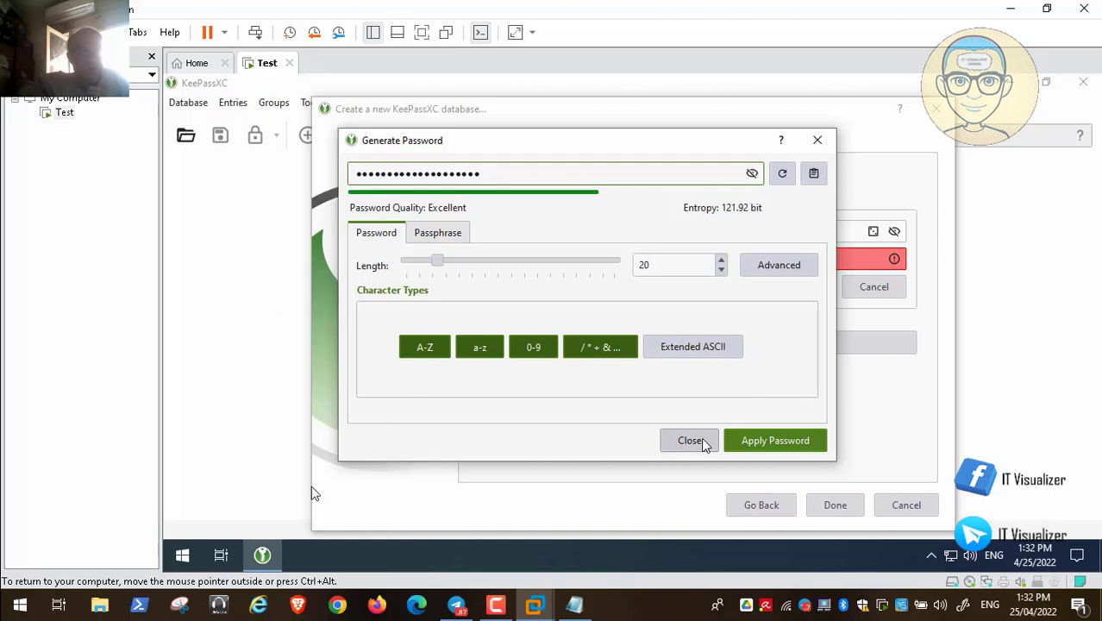
- Show the password in plain text and paste the same password into Confirm password
mouse_move(6, 599)
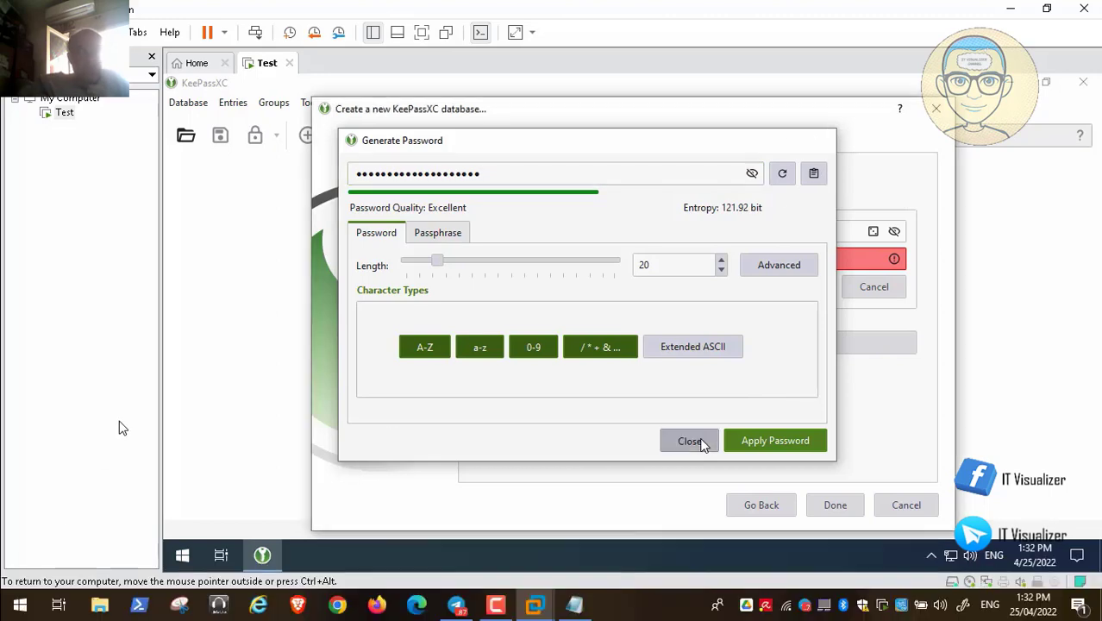
left_click(691, 441)
left_click(896, 232)
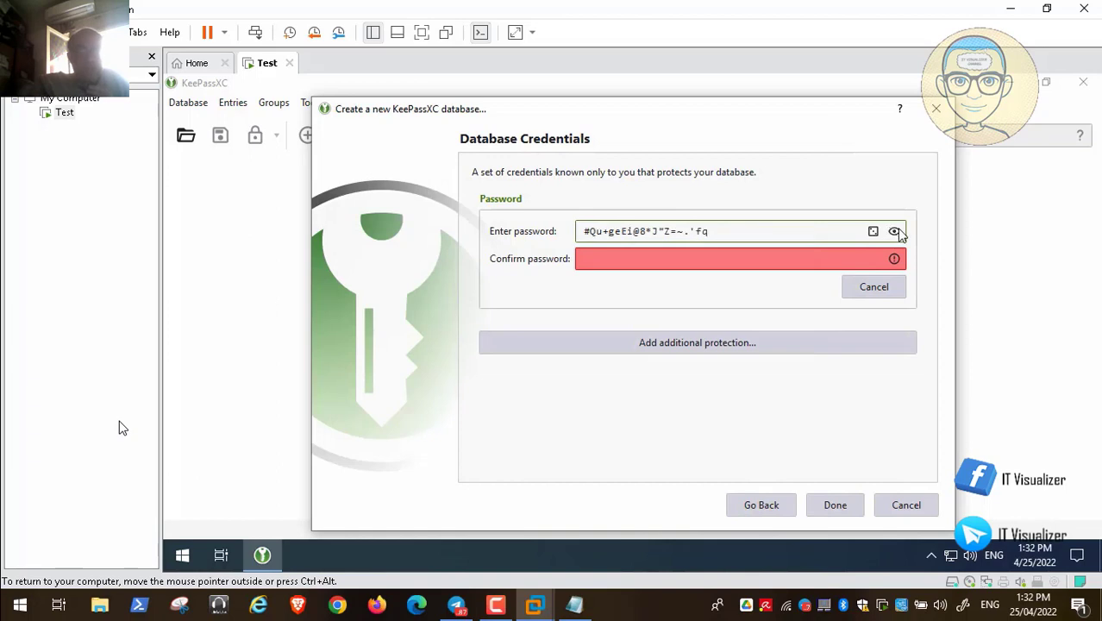
left_click(726, 261)
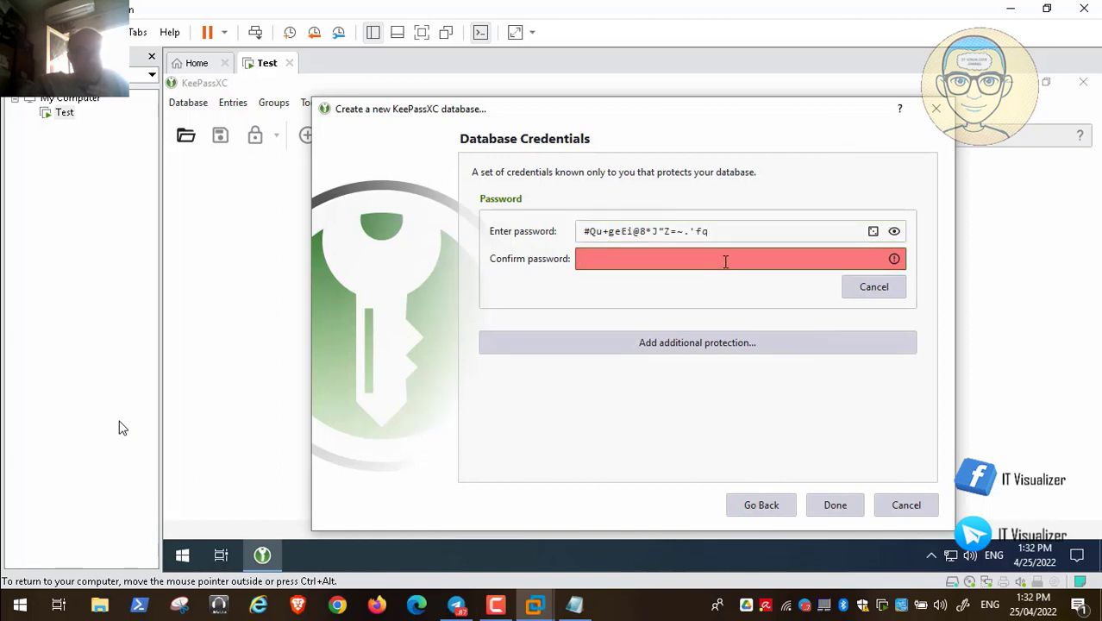
key("ctrl+v")
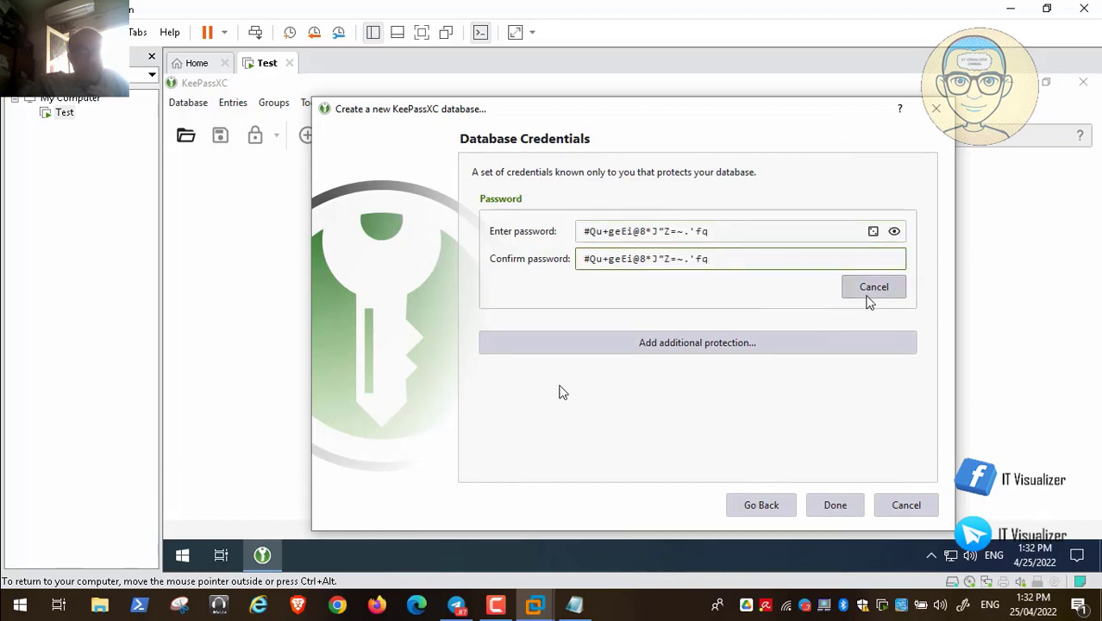
left_click(873, 231)
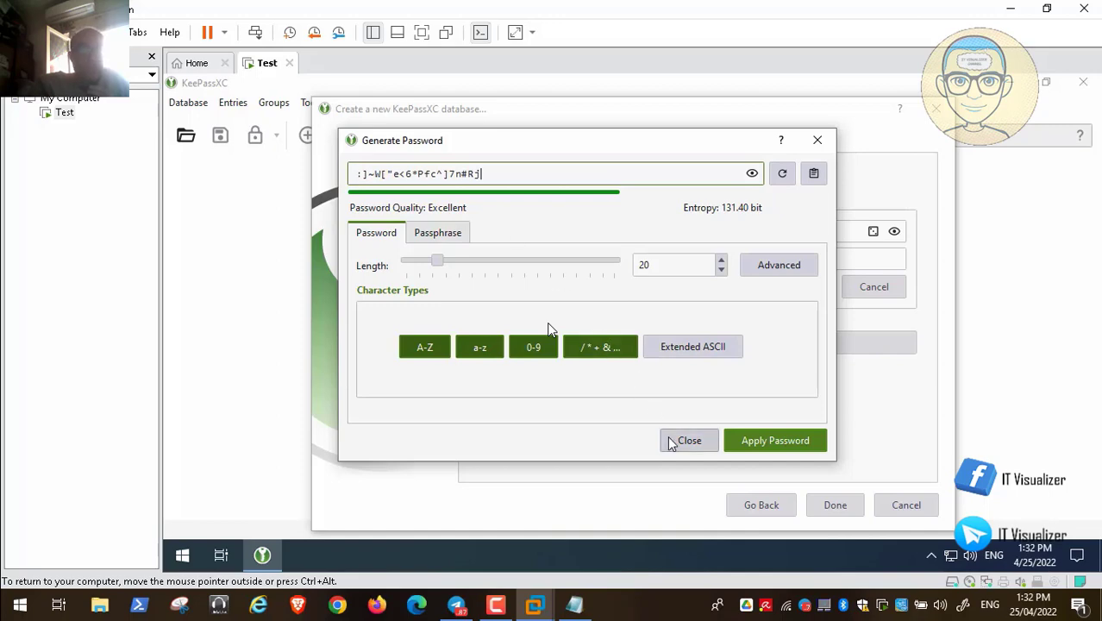
left_click(691, 442)
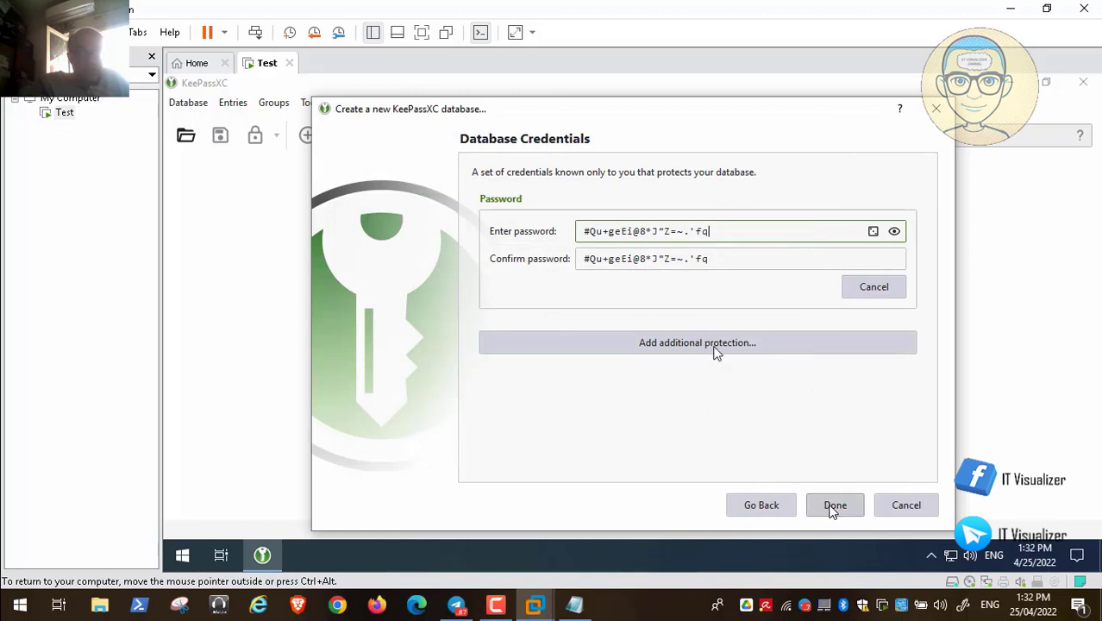
- Generate a new key file, creating a 'Keepass Key' folder on drive D: for it
left_click(720, 350)
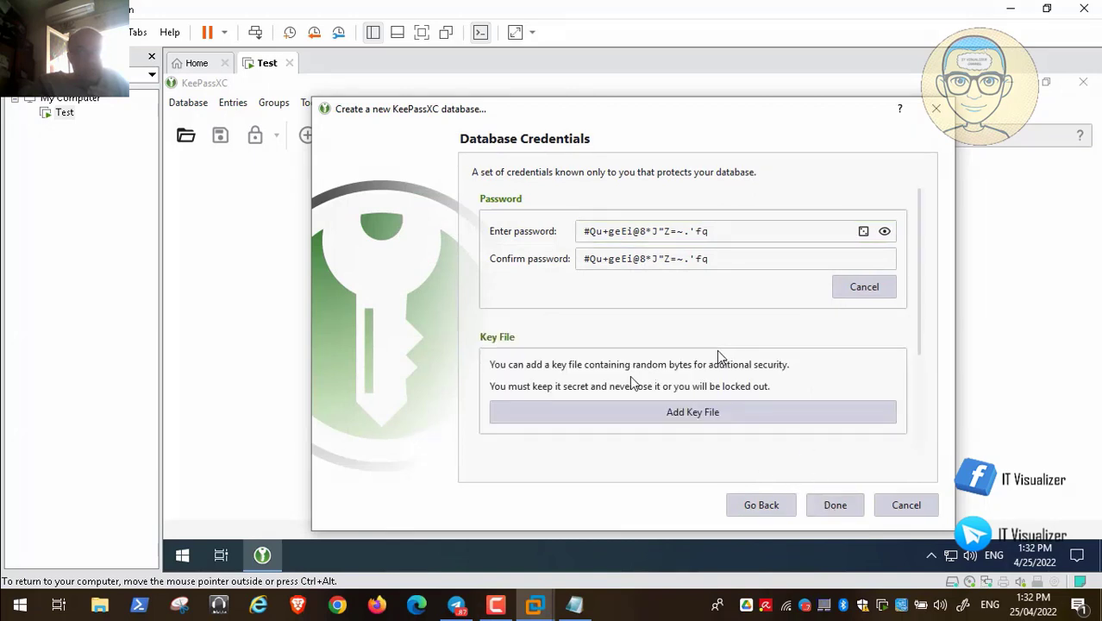
left_click(652, 412)
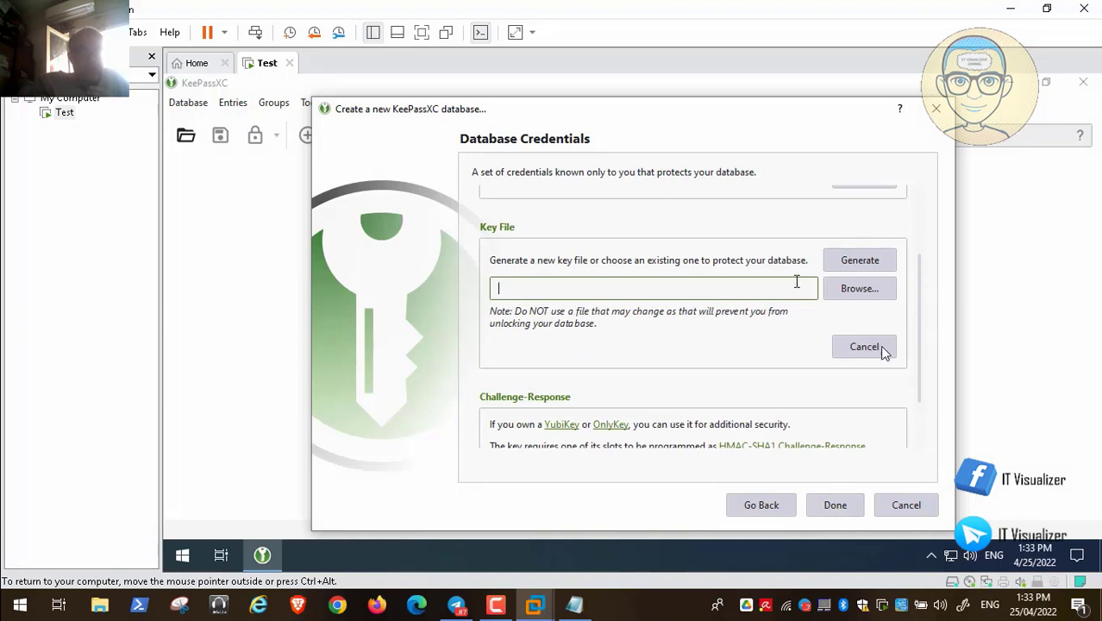
left_click(859, 261)
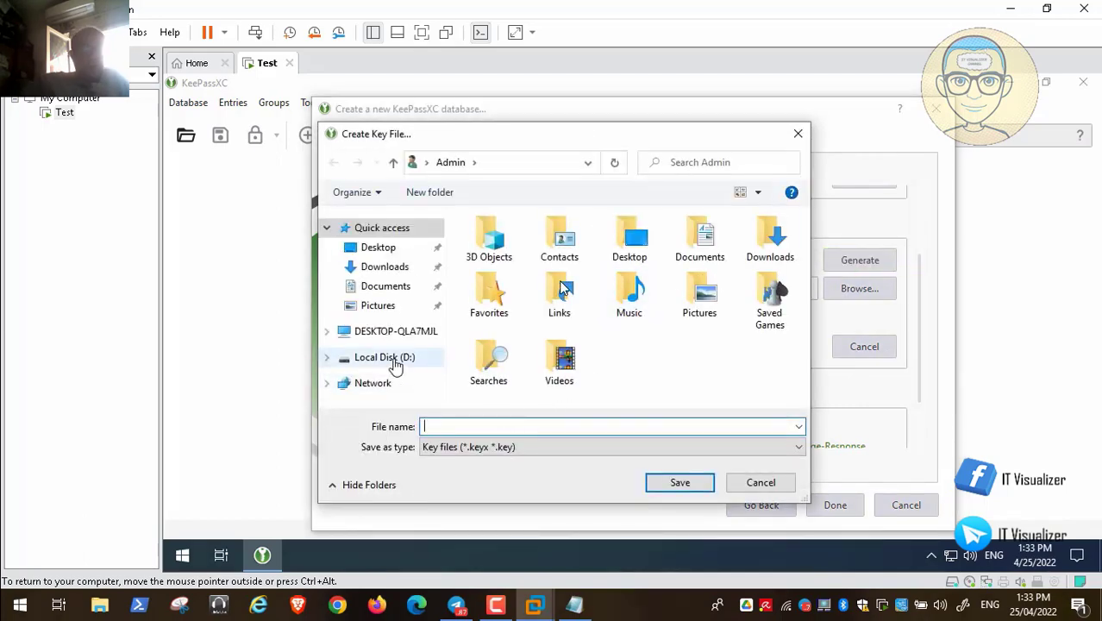
left_click(358, 359)
right_click(509, 306)
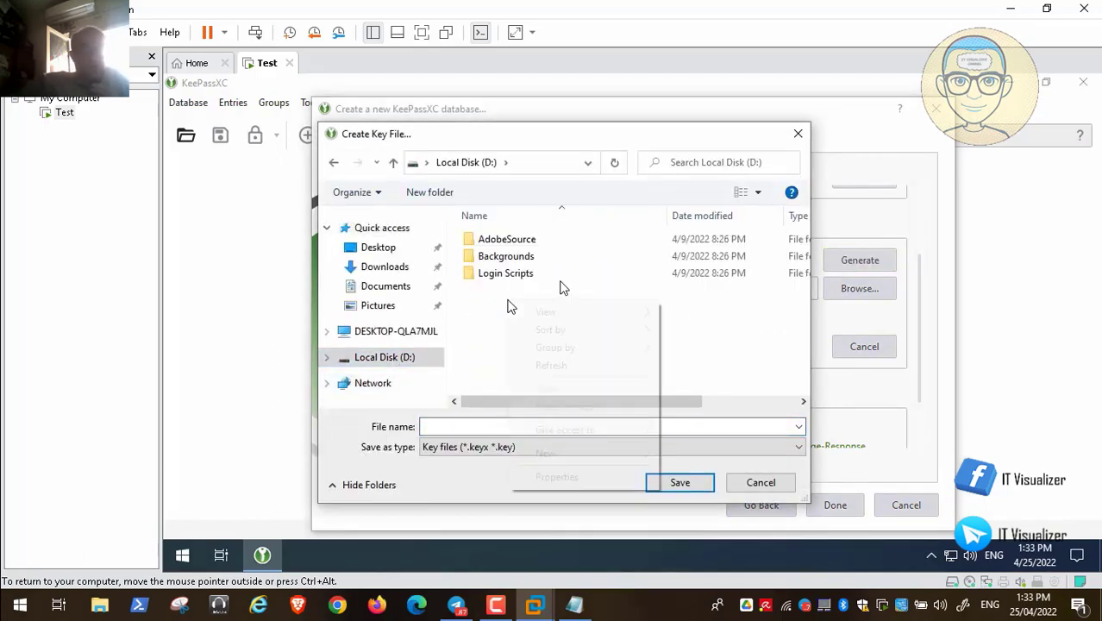
mouse_move(573, 460)
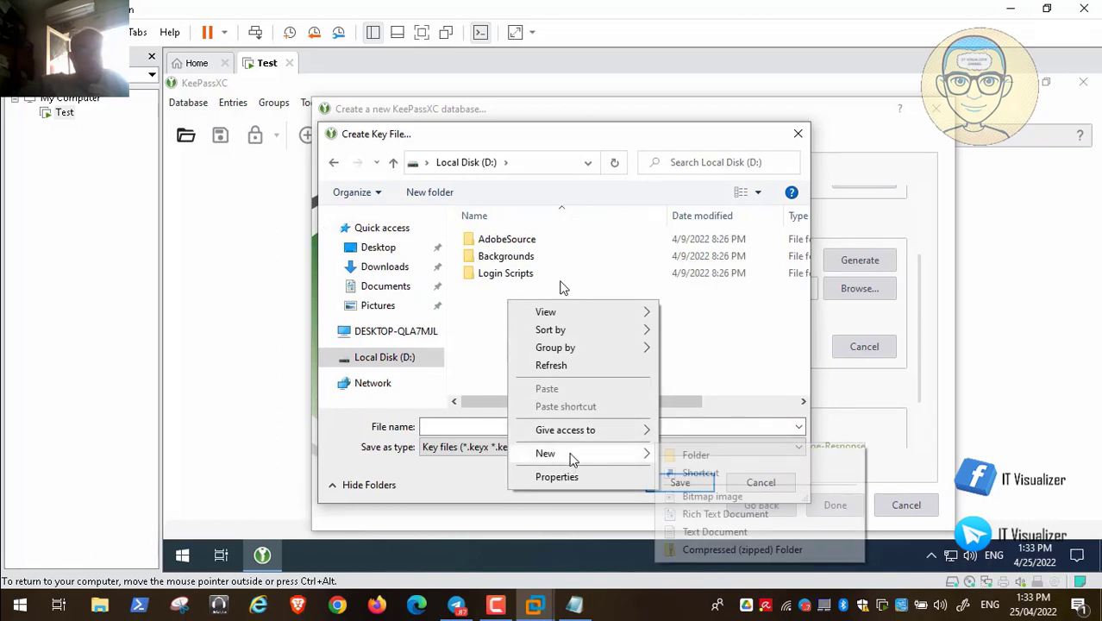
left_click(687, 460)
key("BackSpace")
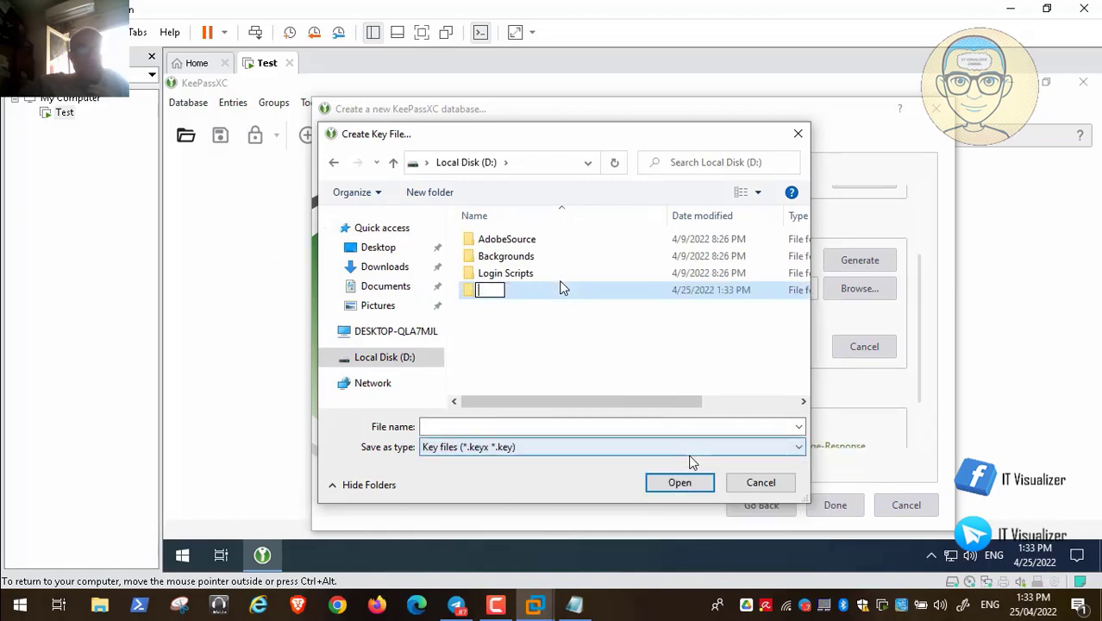
type("Keepass")
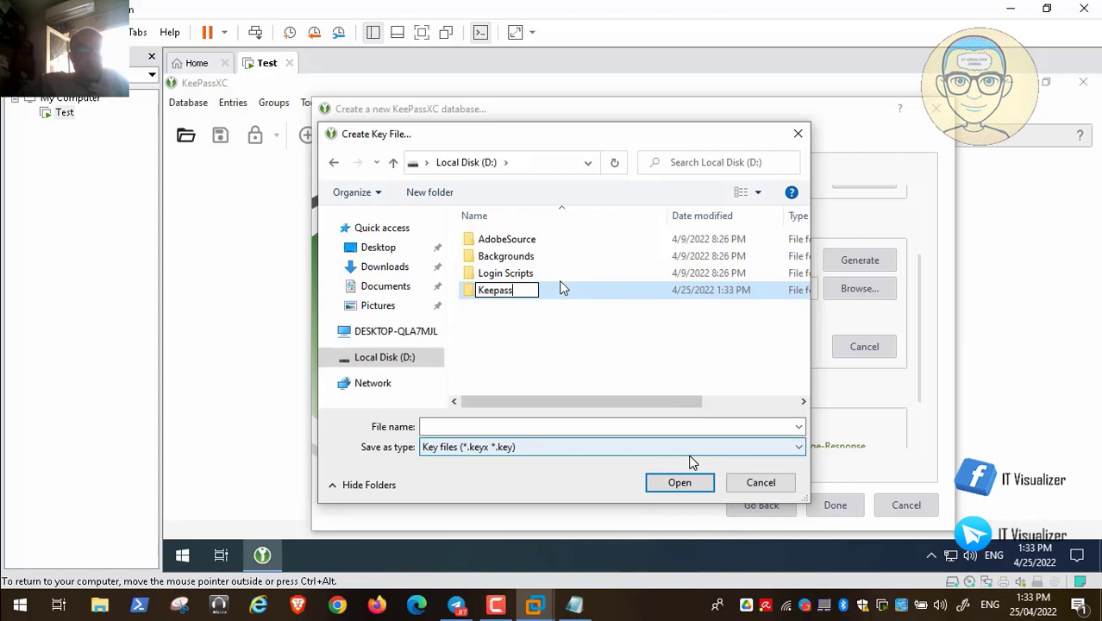
type(" Key")
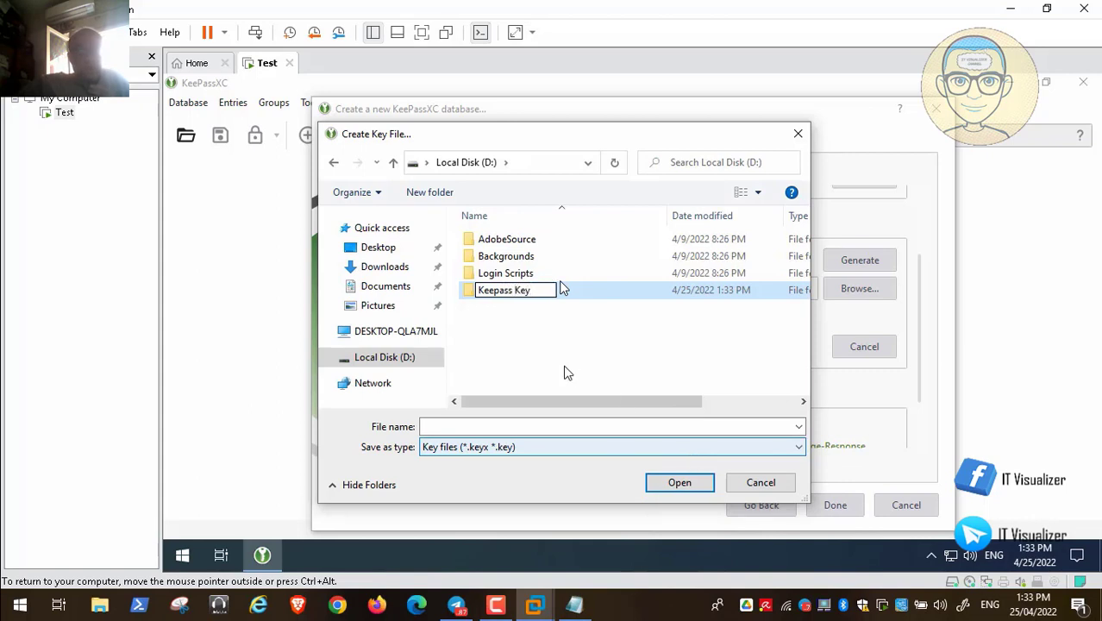
key("Return")
- Save the key file as Key inside D:\Keepass Key
double_click(486, 293)
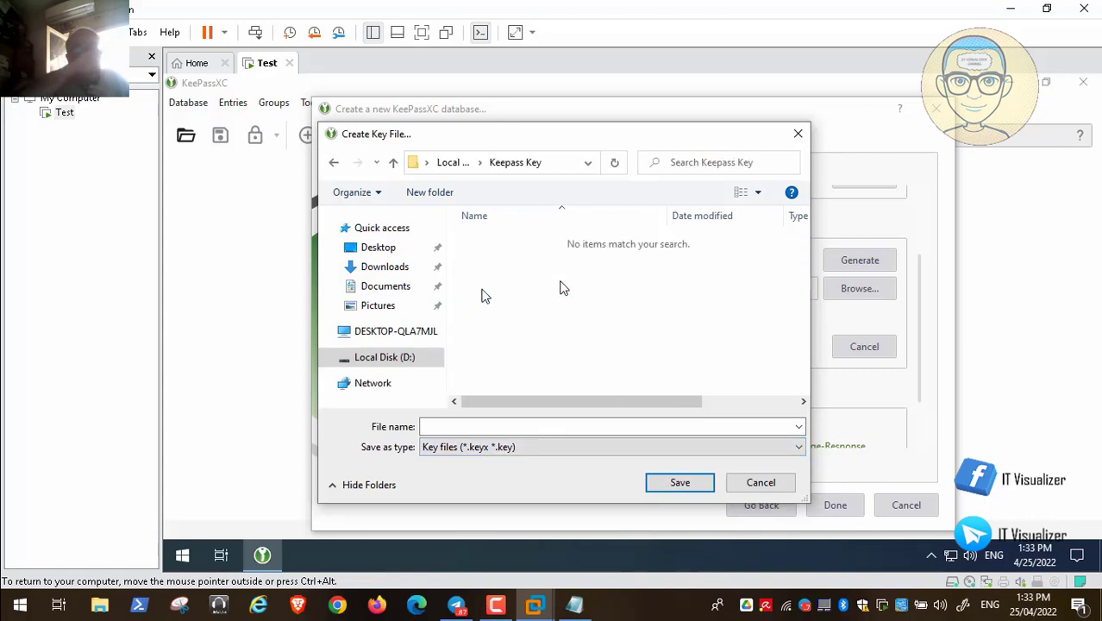
left_click(476, 427)
type("Key")
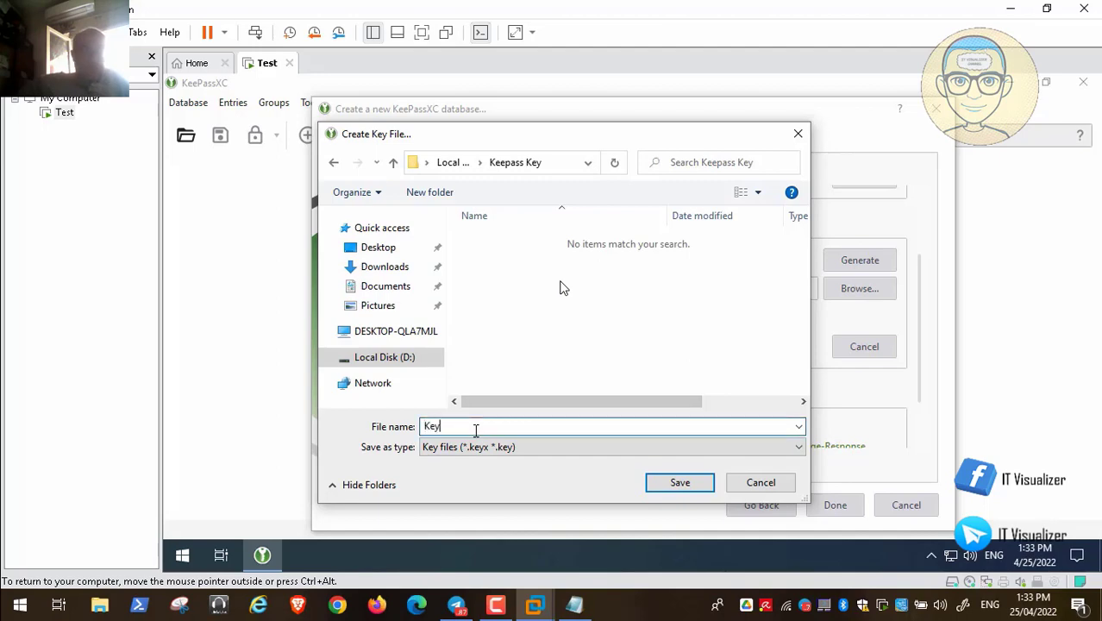
left_click(677, 485)
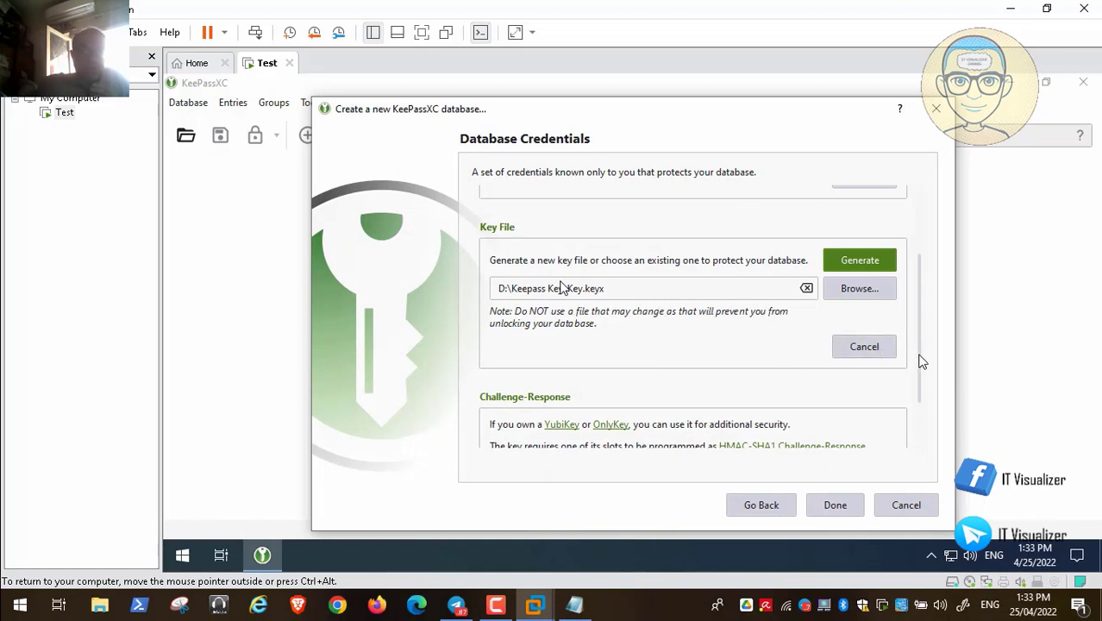
left_click_drag(926, 362, 925, 281)
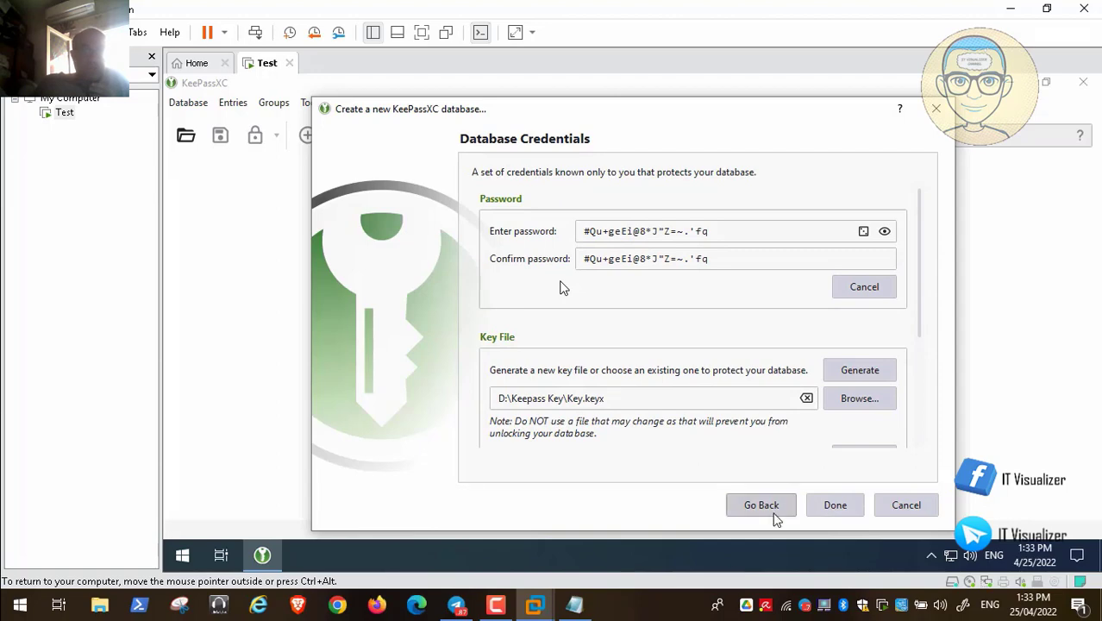
- Finish the database credentials and create a new folder on drive D:
left_click(836, 507)
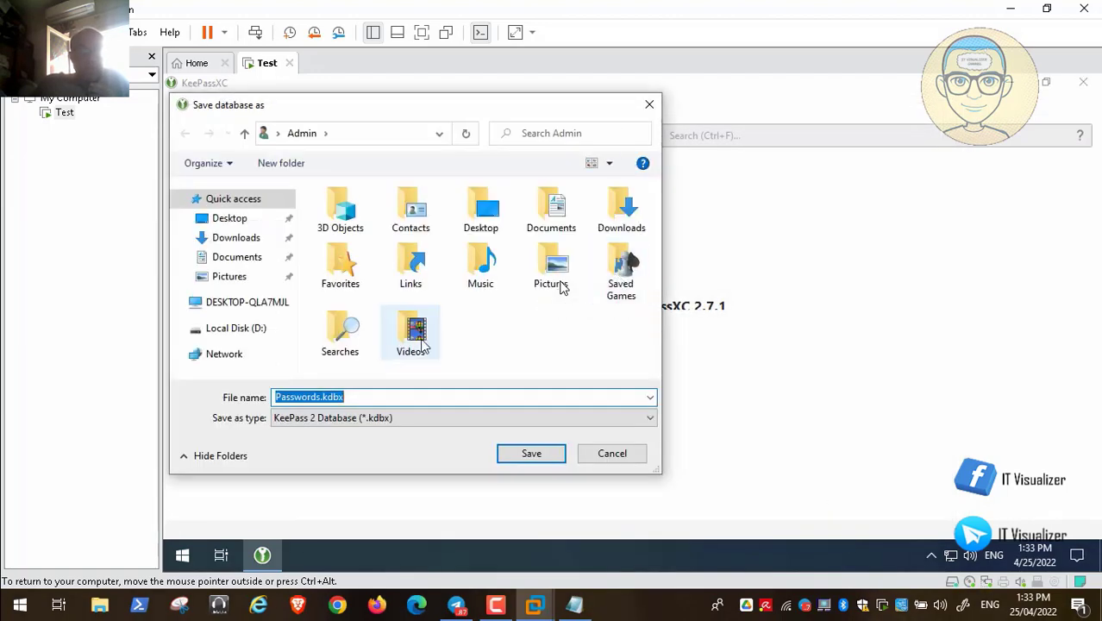
left_click(247, 331)
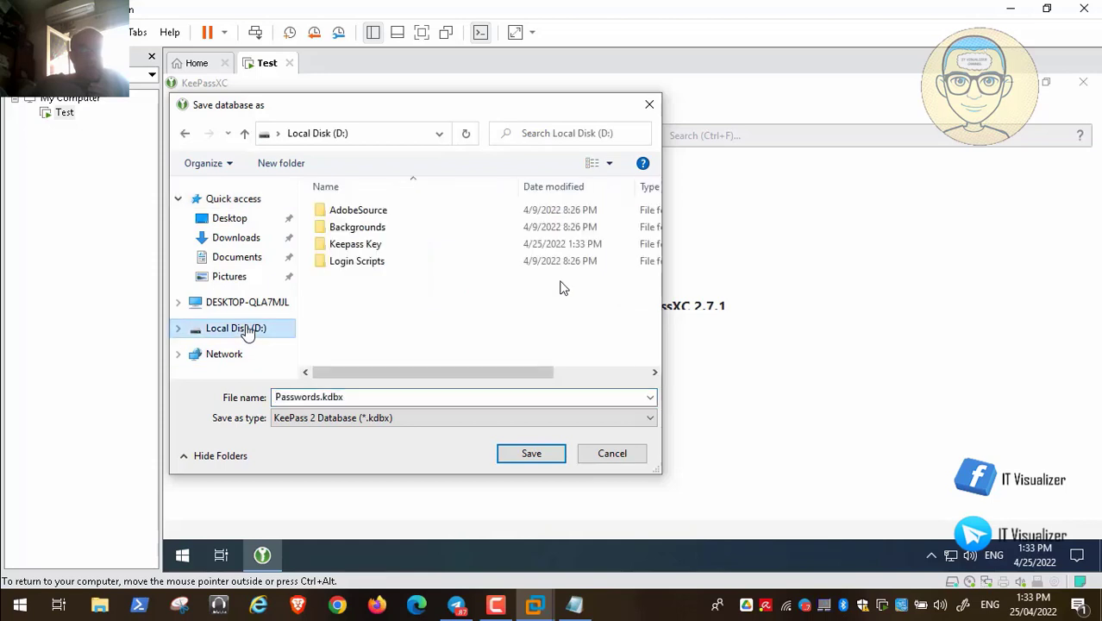
right_click(365, 305)
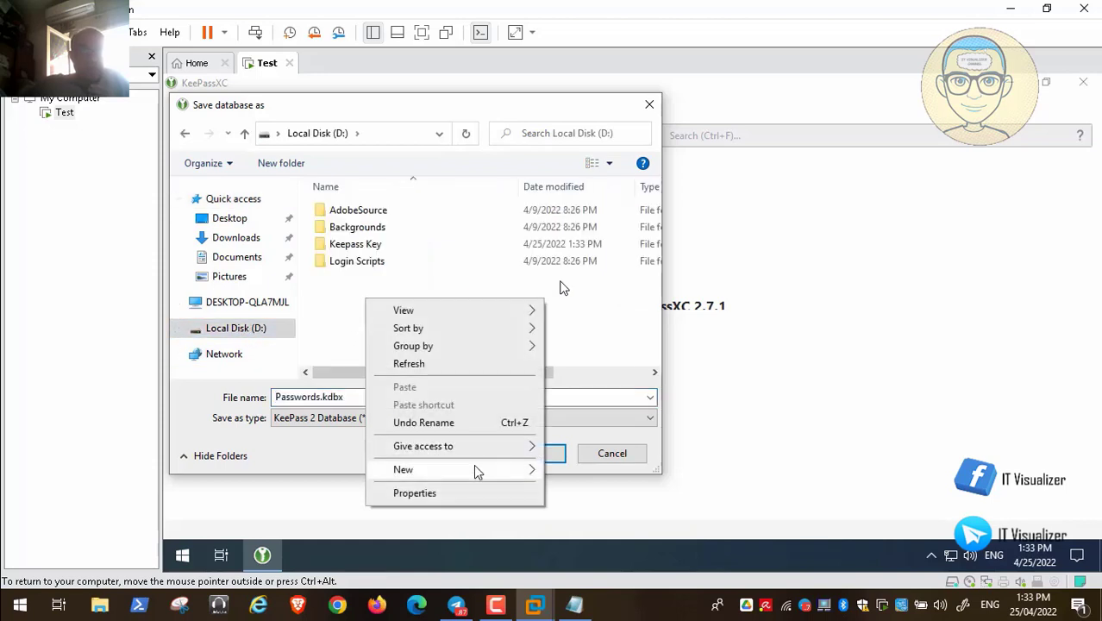
mouse_move(473, 466)
left_click(636, 373)
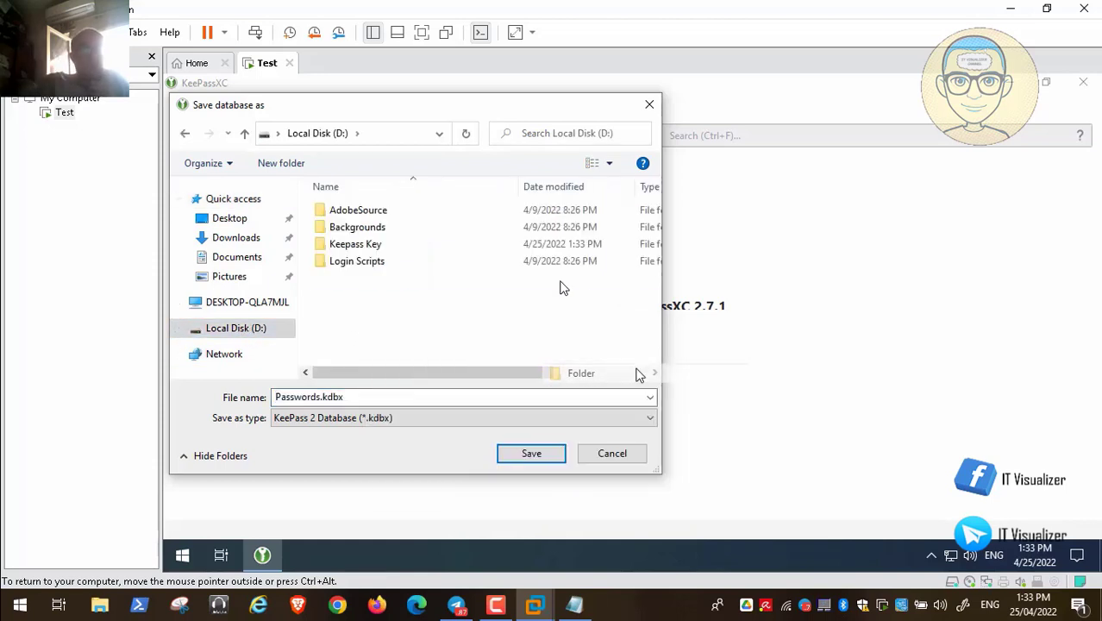
- Name the folder 'Keepass Database' and save Passwords.kdbx inside it
key("BackSpace")
type("Keepass")
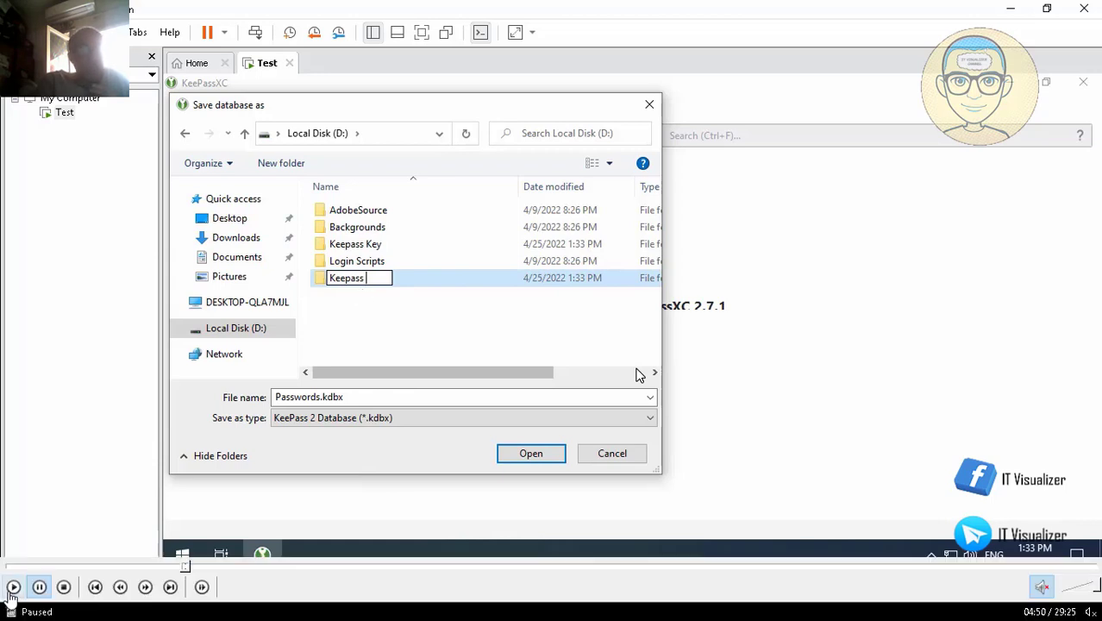
type("data")
key("BackSpace")
key("BackSpace")
key("BackSpace")
key("BackSpace")
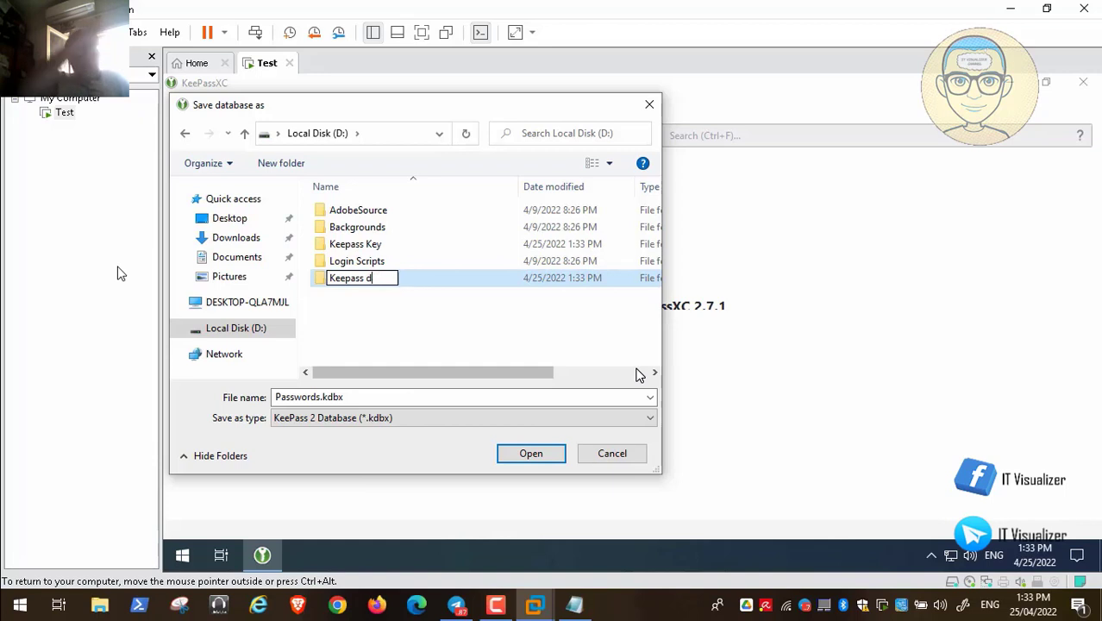
type("Database")
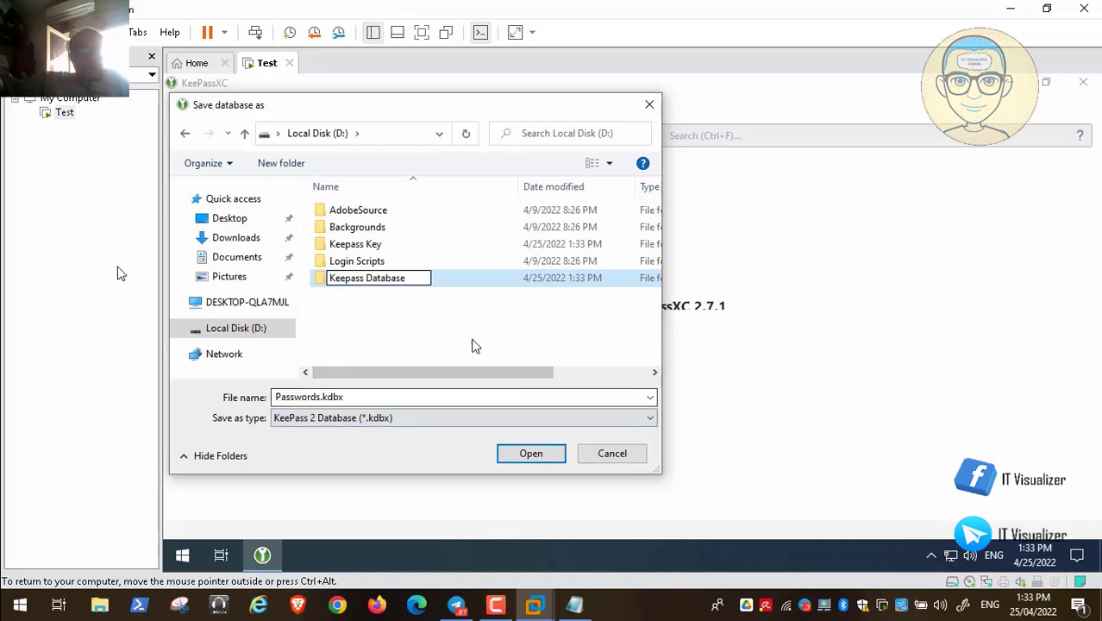
key("Return")
double_click(338, 285)
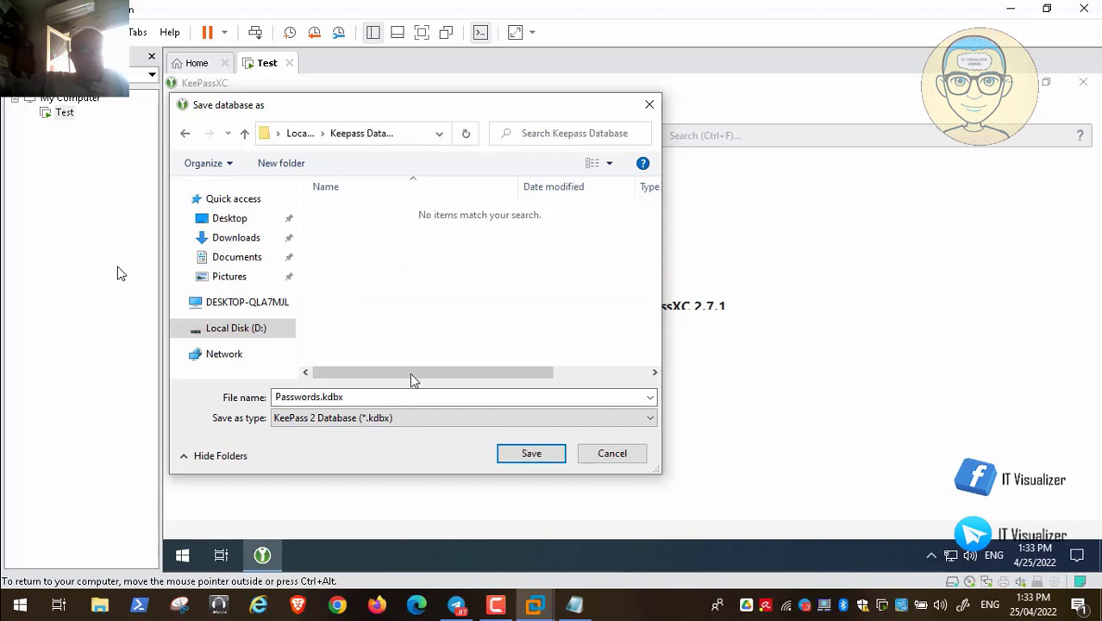
left_click(533, 459)
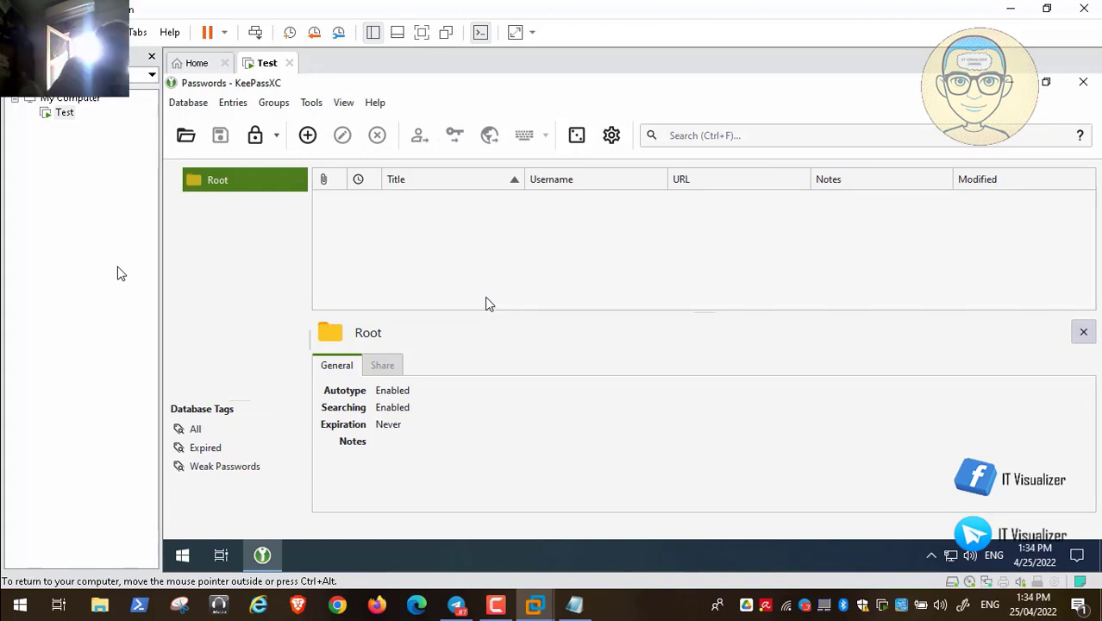
- Open the password generator, regenerate a password and set its length to 30
left_click(578, 140)
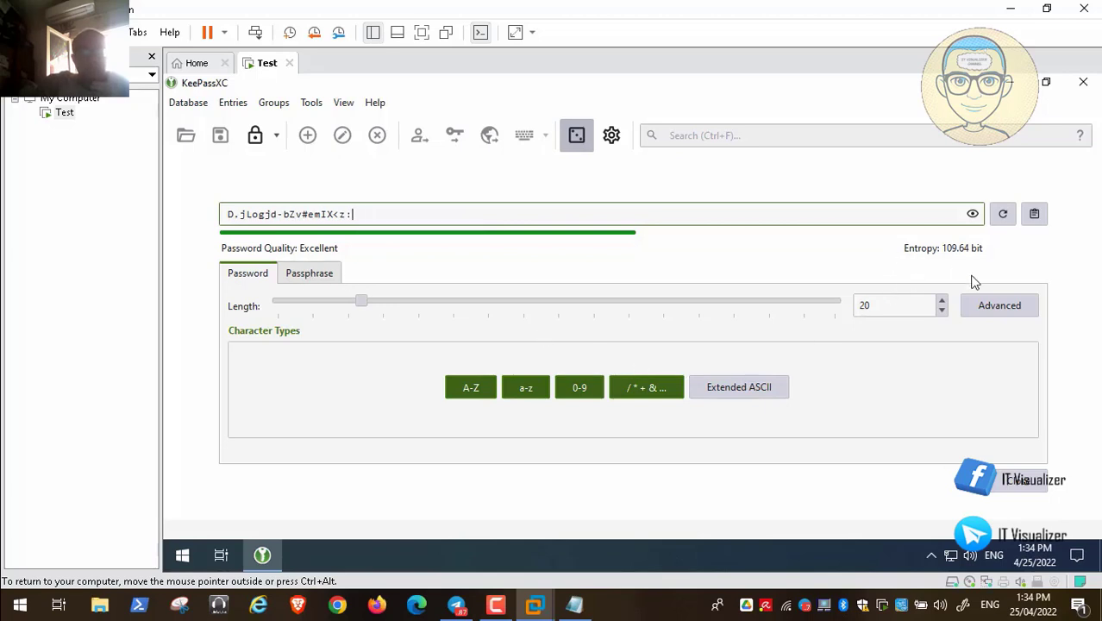
left_click(1005, 216)
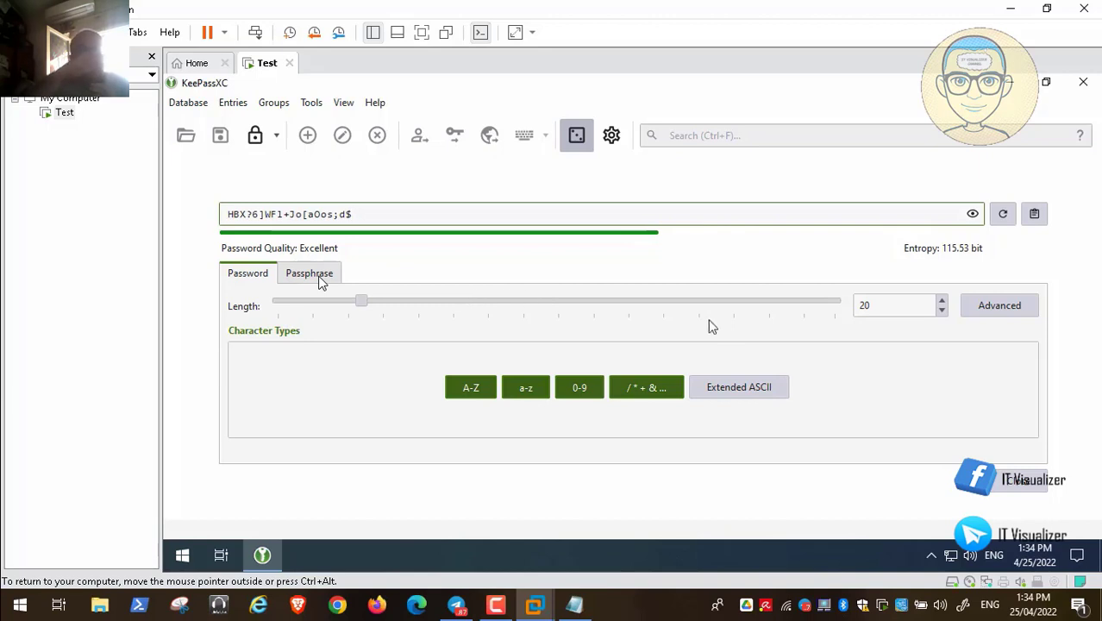
left_click(866, 306)
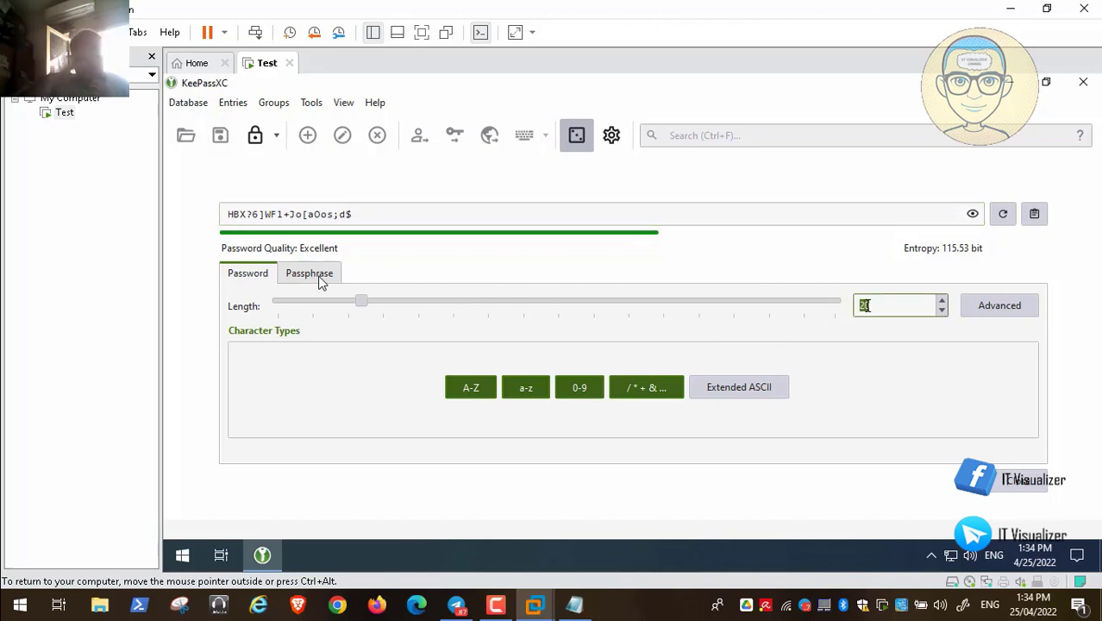
type("30")
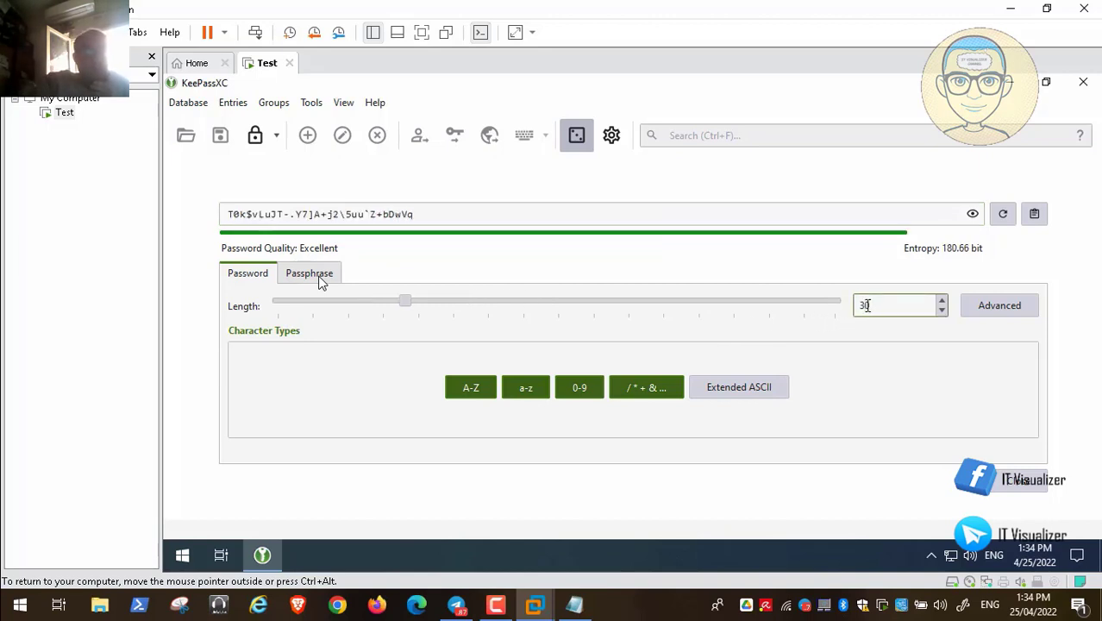
- Try the character-type toggles and Passphrase mode, ending with all types including Extended ASCII enabled
left_click(707, 388)
left_click(707, 388)
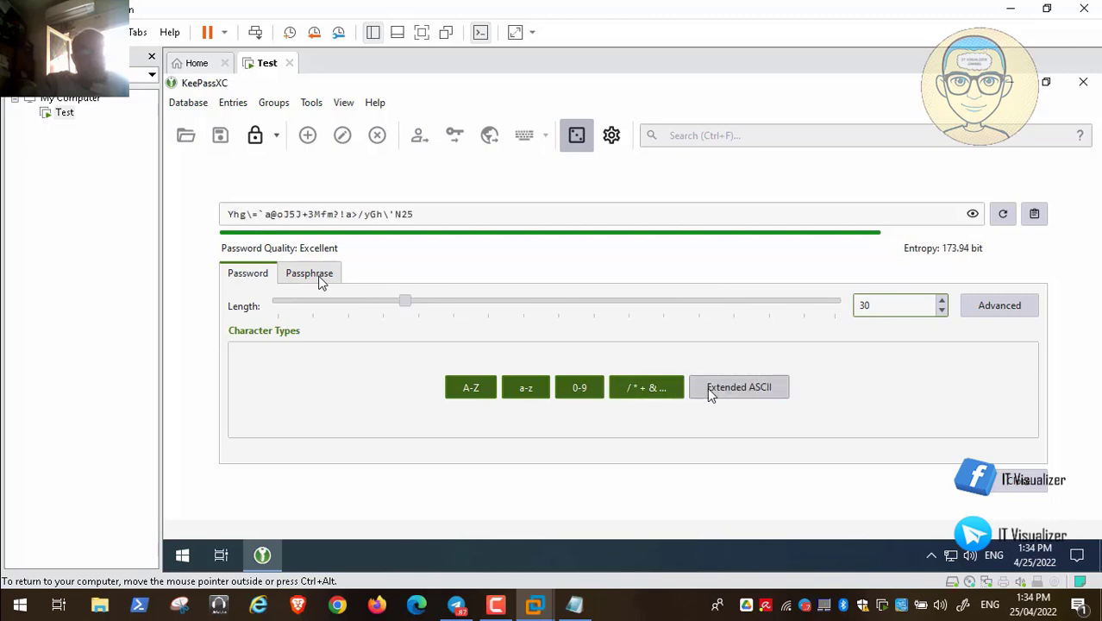
left_click(655, 387)
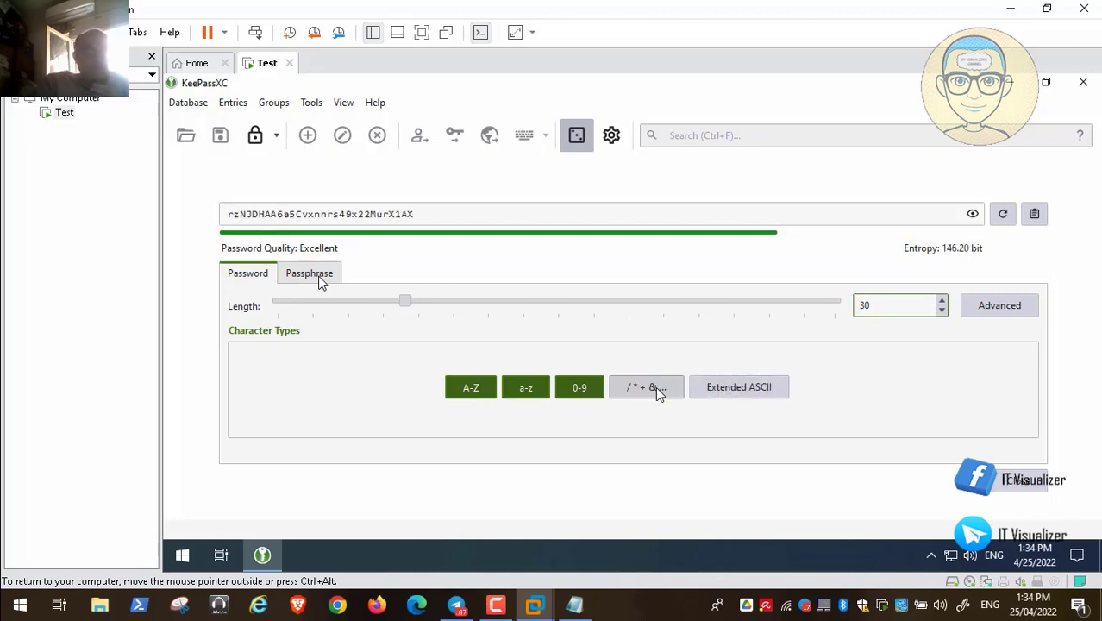
left_click(580, 387)
left_click(528, 387)
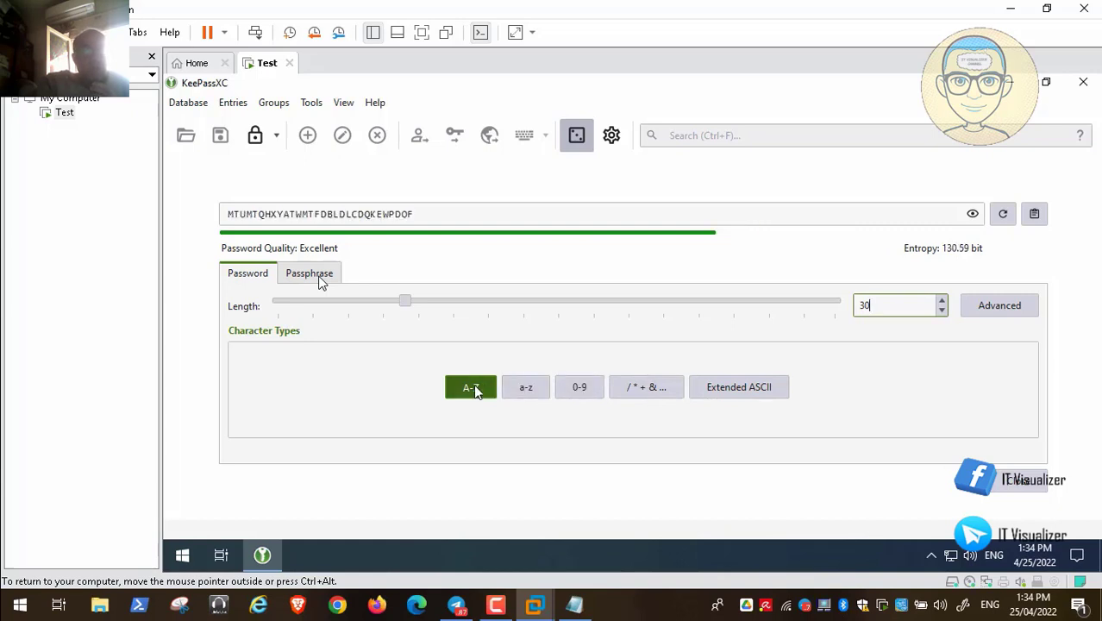
left_click(471, 388)
left_click(471, 388)
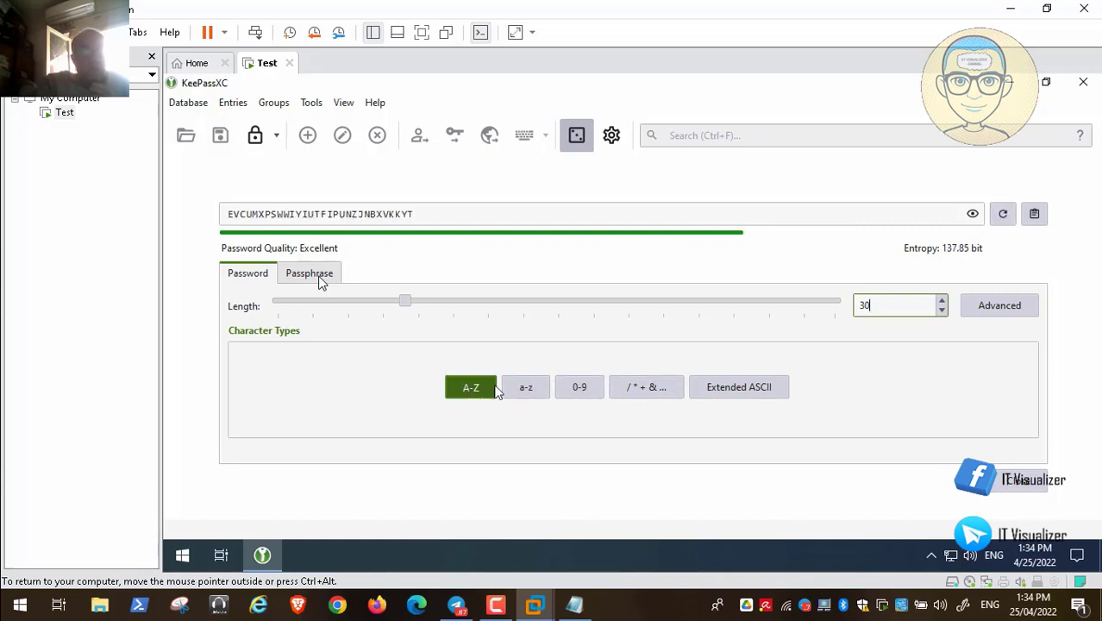
left_click(526, 388)
left_click(577, 388)
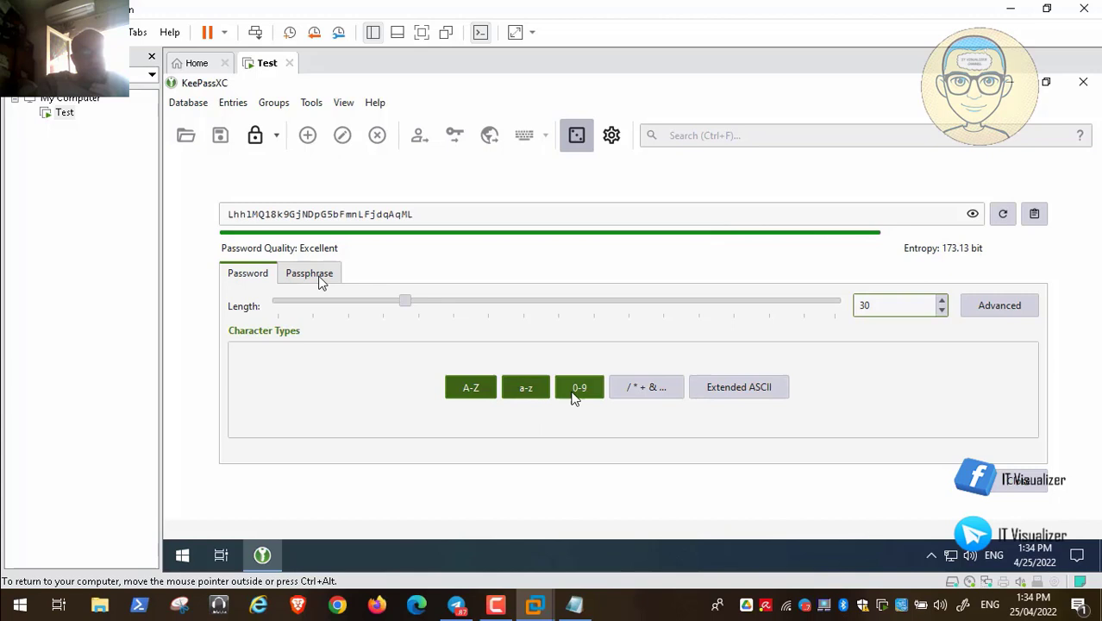
left_click(645, 388)
left_click(730, 389)
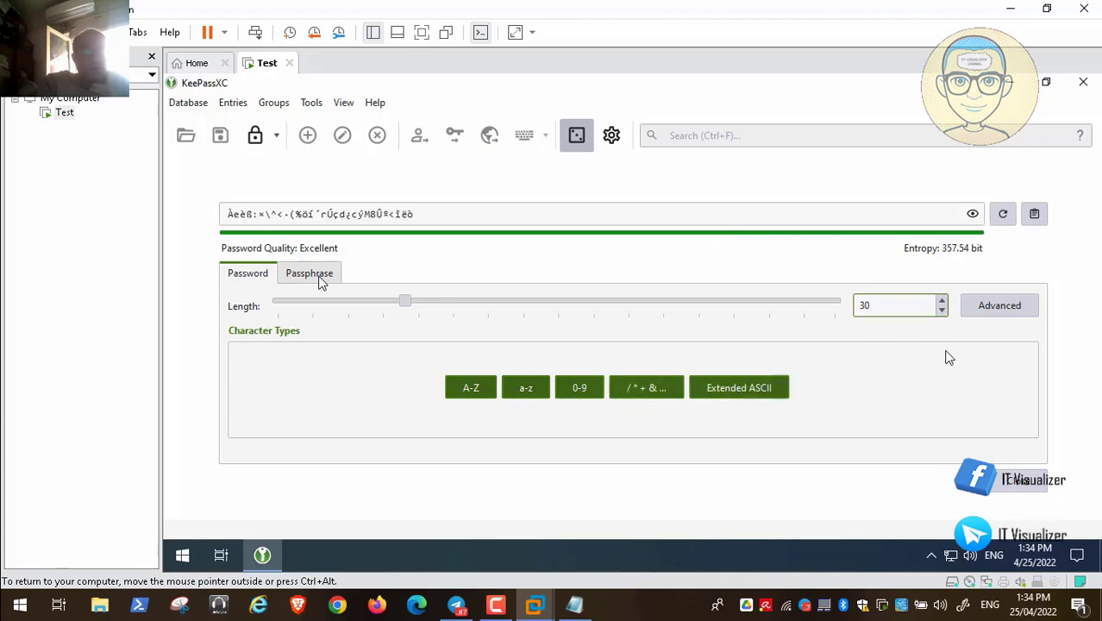
left_click(322, 278)
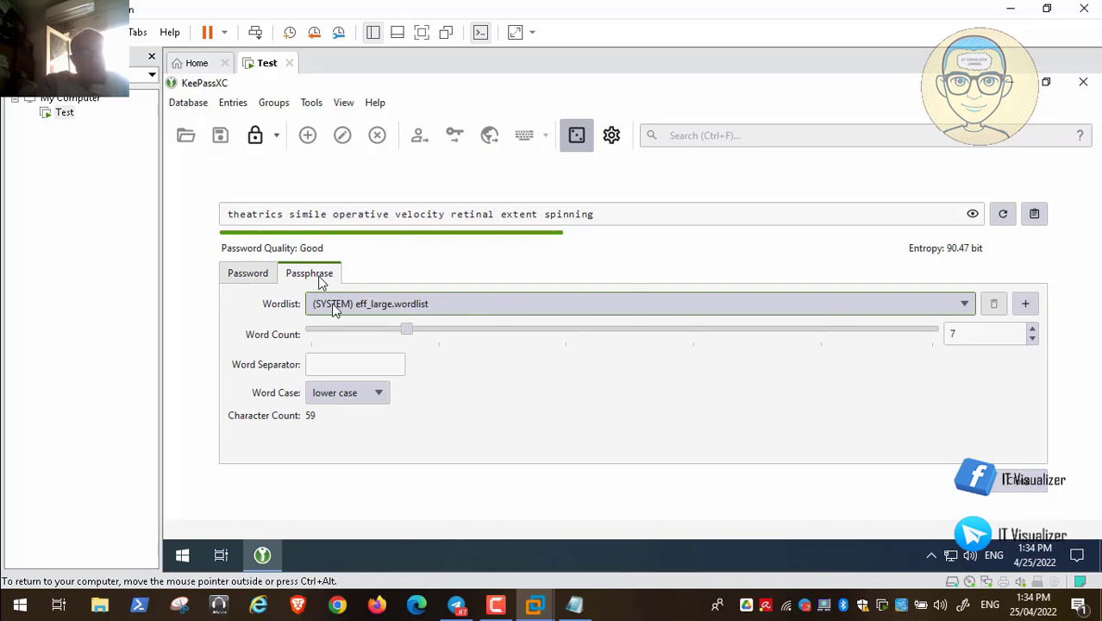
left_click(273, 277)
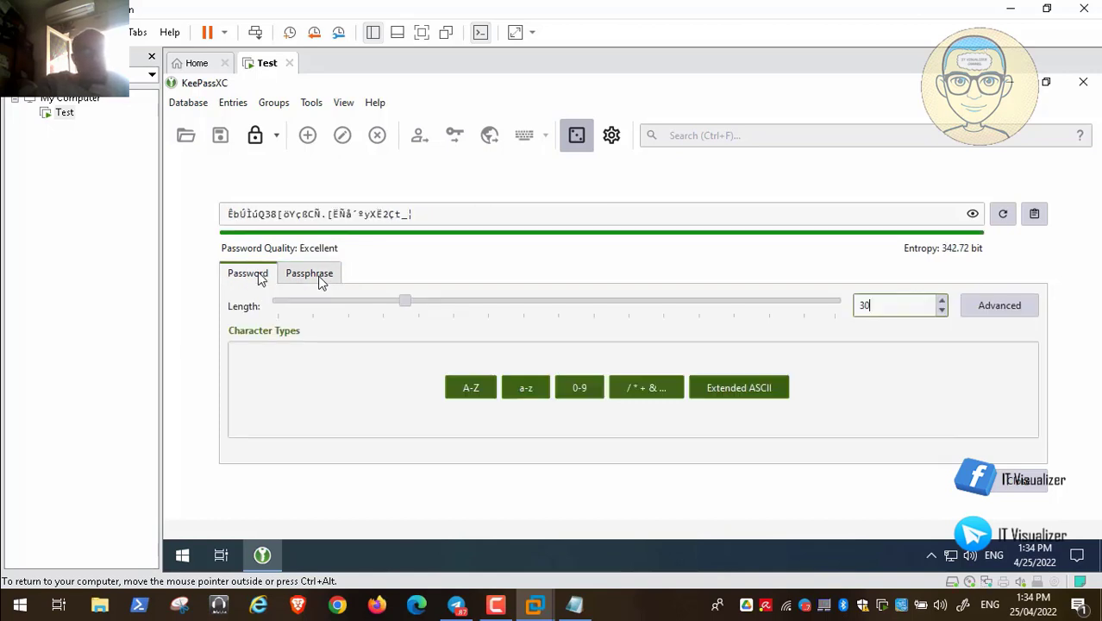
- Copy the generated 30-character password to the clipboard and close the generator
left_click(995, 312)
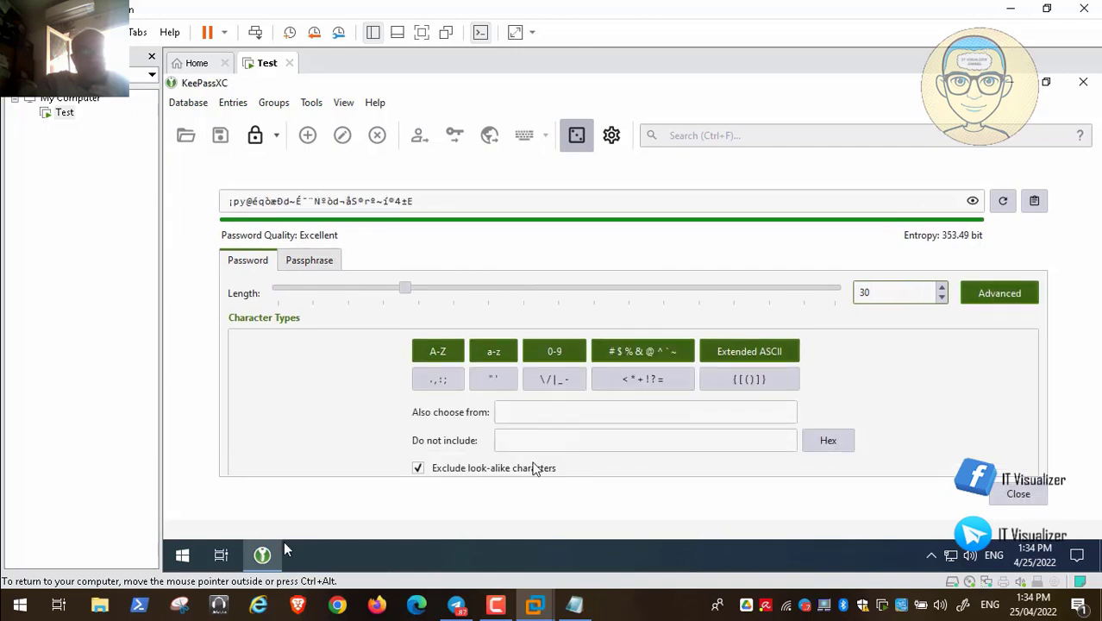
mouse_move(62, 583)
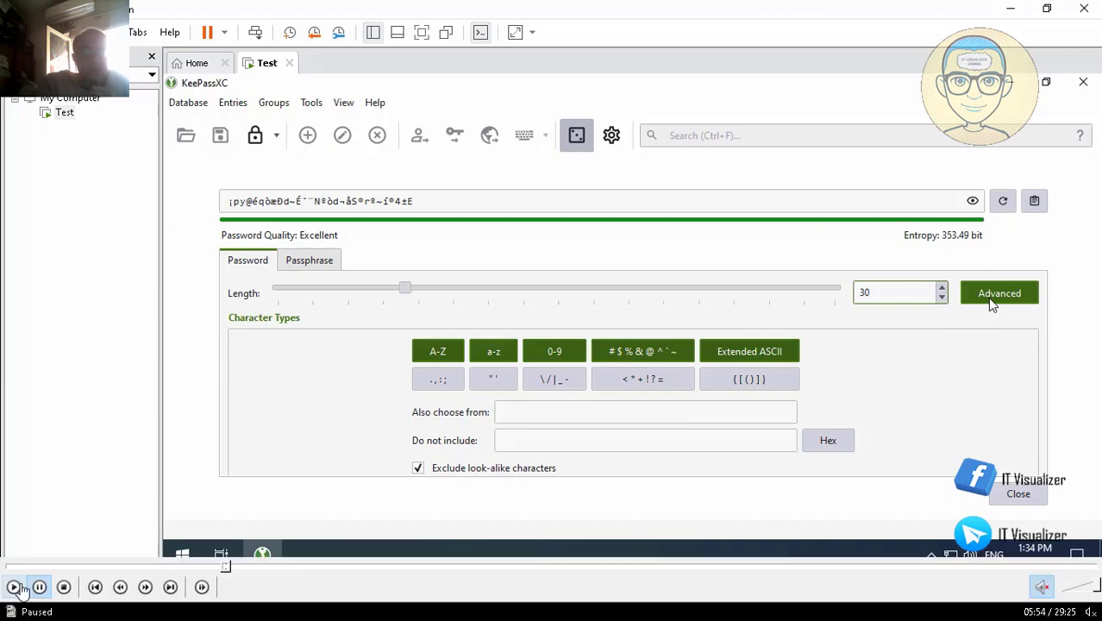
left_click(996, 296)
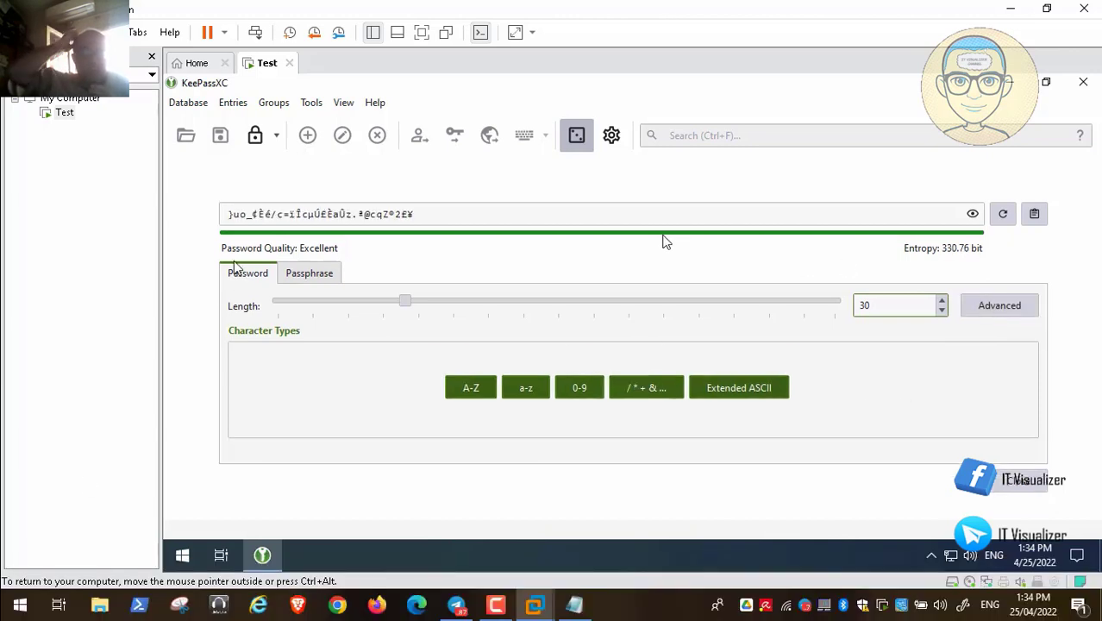
triple_click(390, 215)
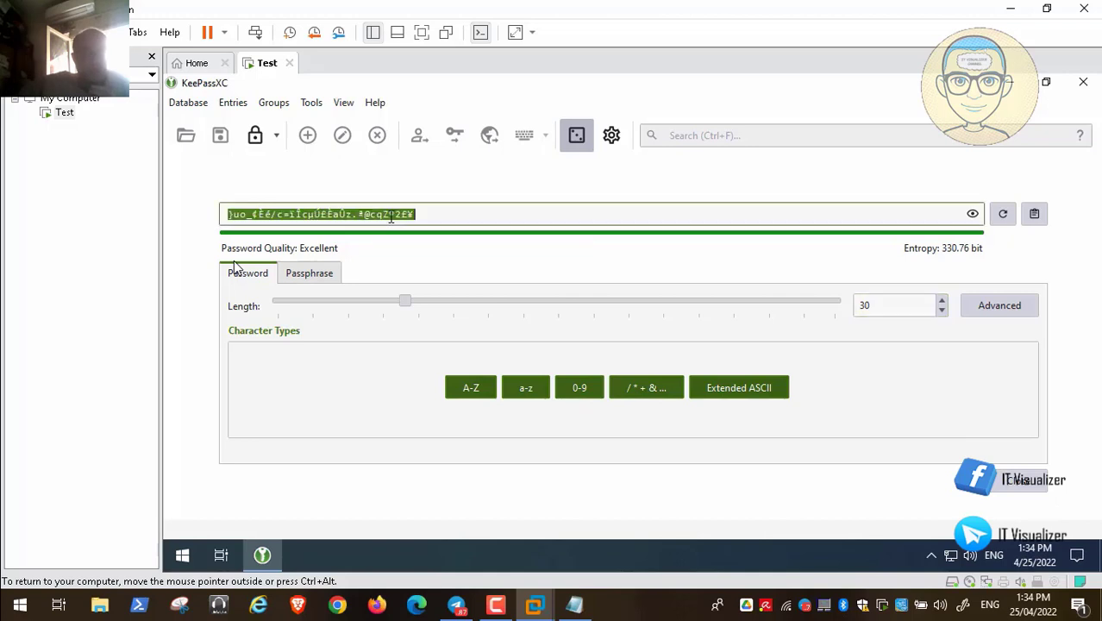
left_click(1036, 216)
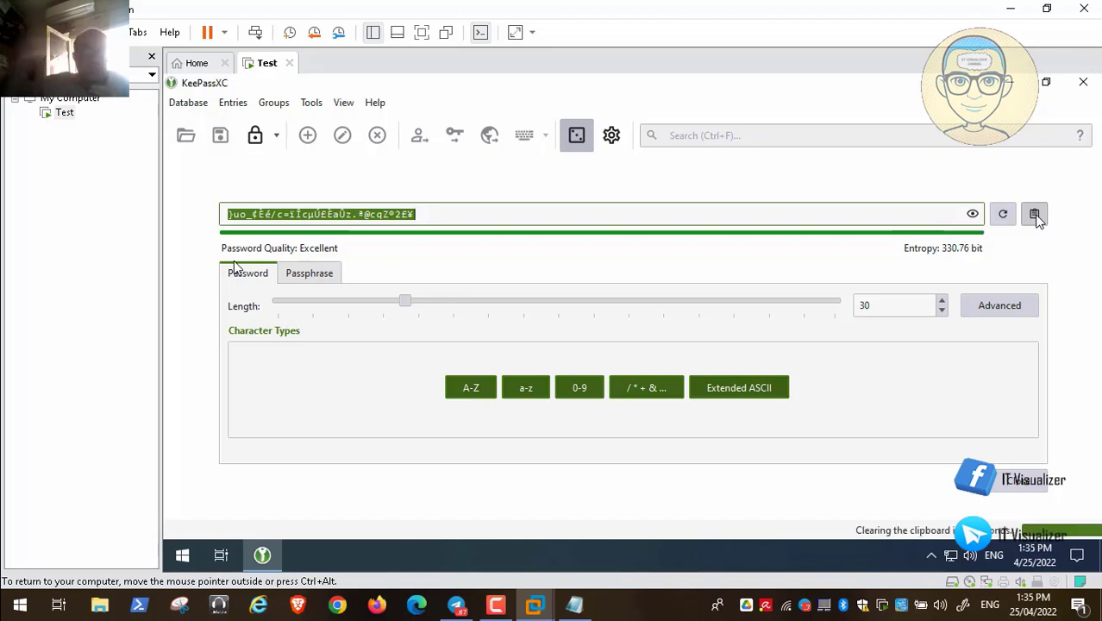
left_click(1019, 484)
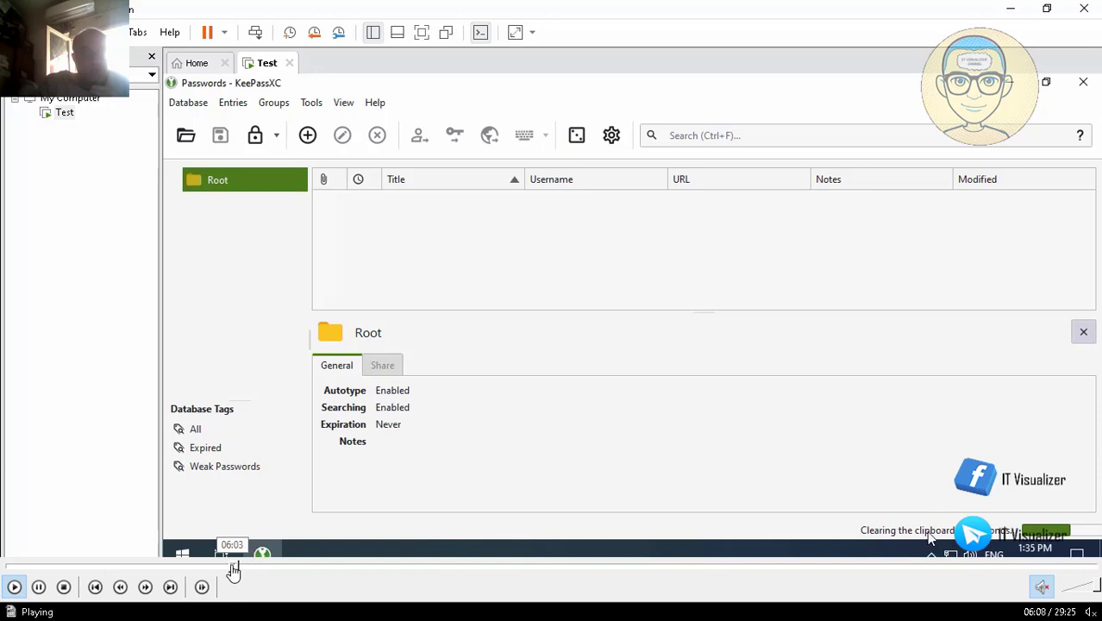
left_click(41, 587)
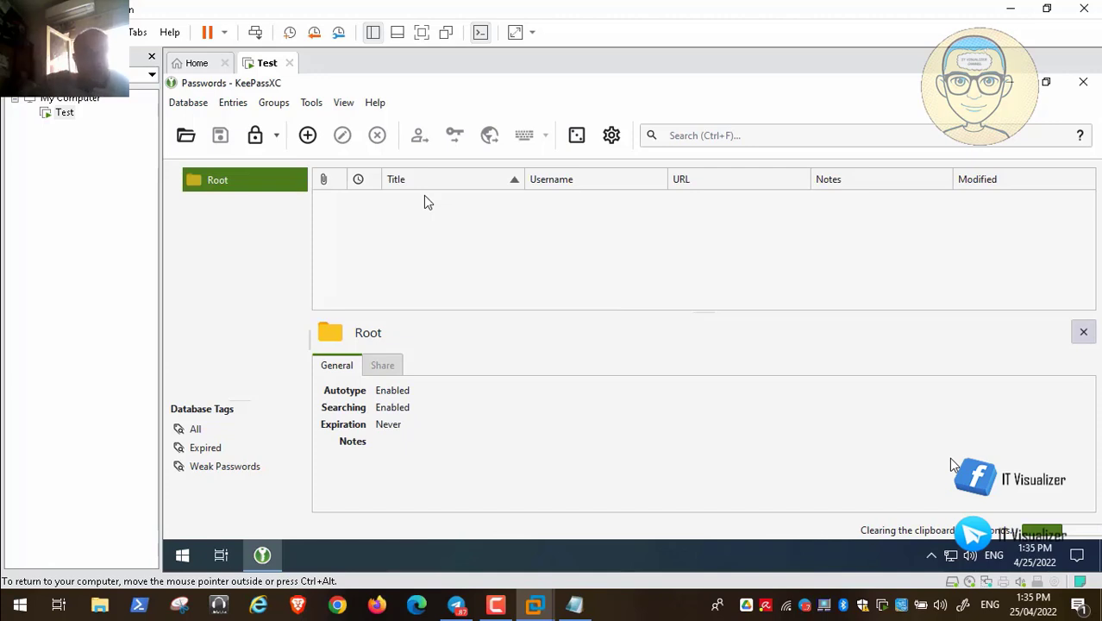
left_click(951, 459)
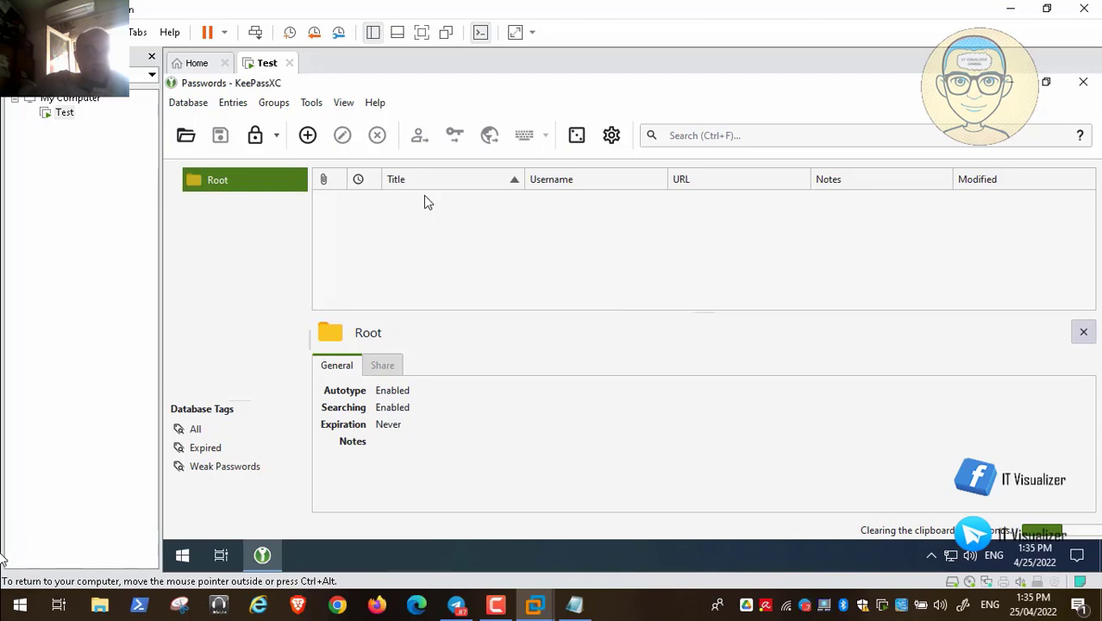
left_click(13, 588)
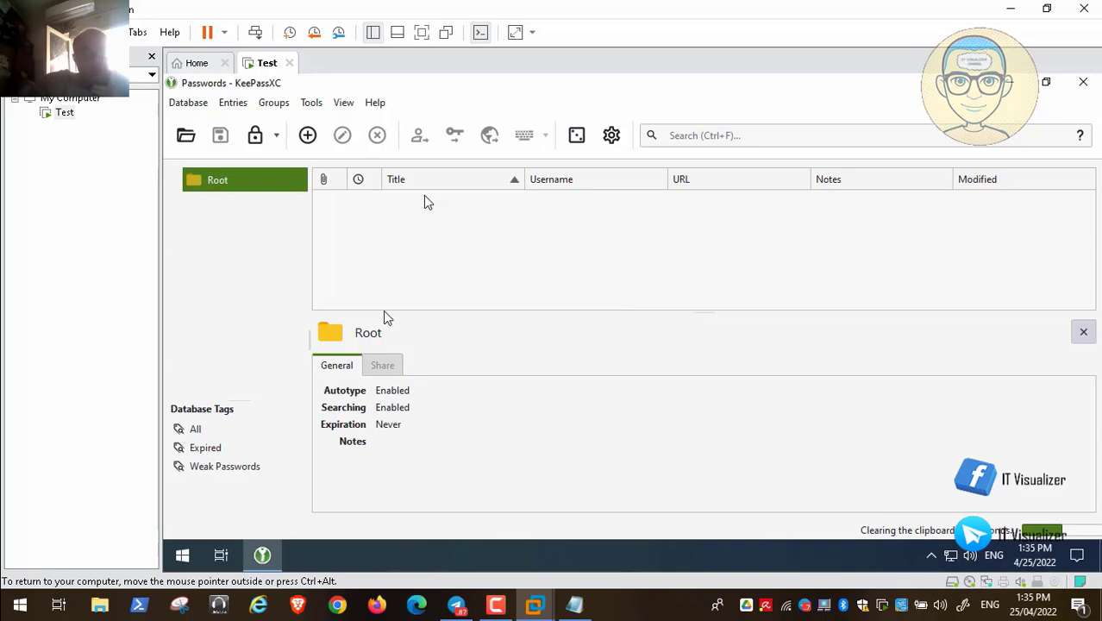
key("space")
left_click(13, 588)
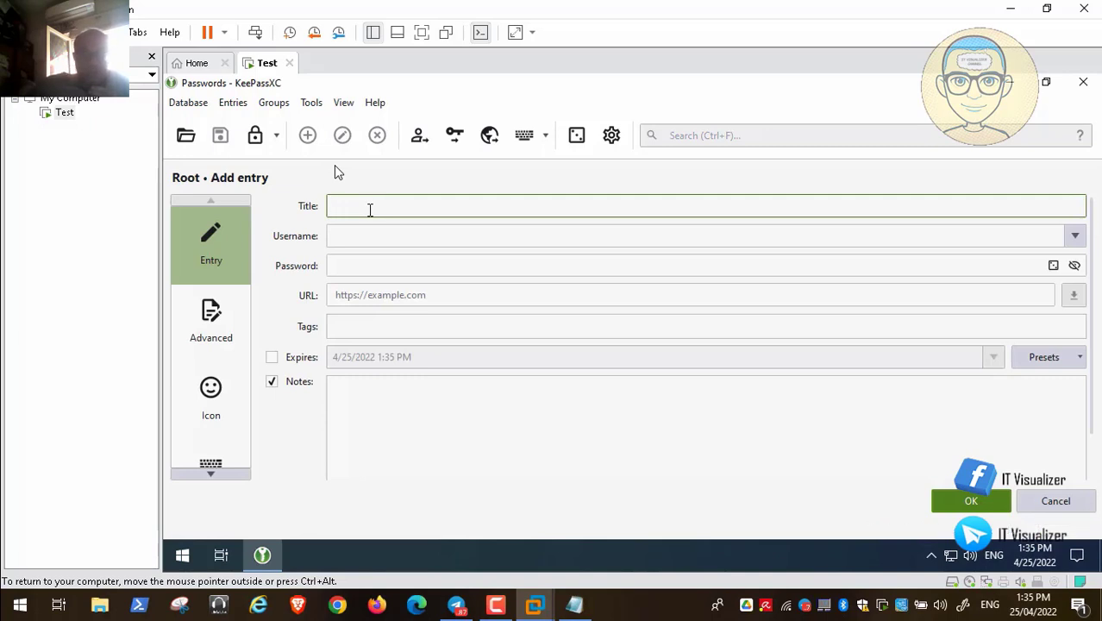
- Enter an e-mail password title and the account's e-mail address as the username
type("Kareem E-mail Password")
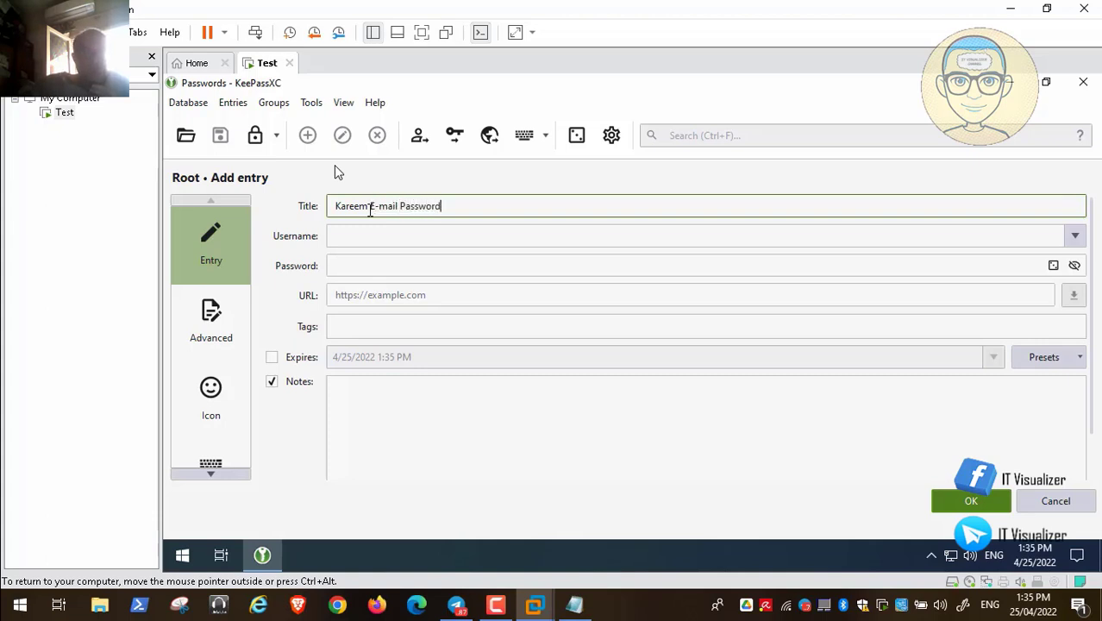
left_click(373, 233)
type("k")
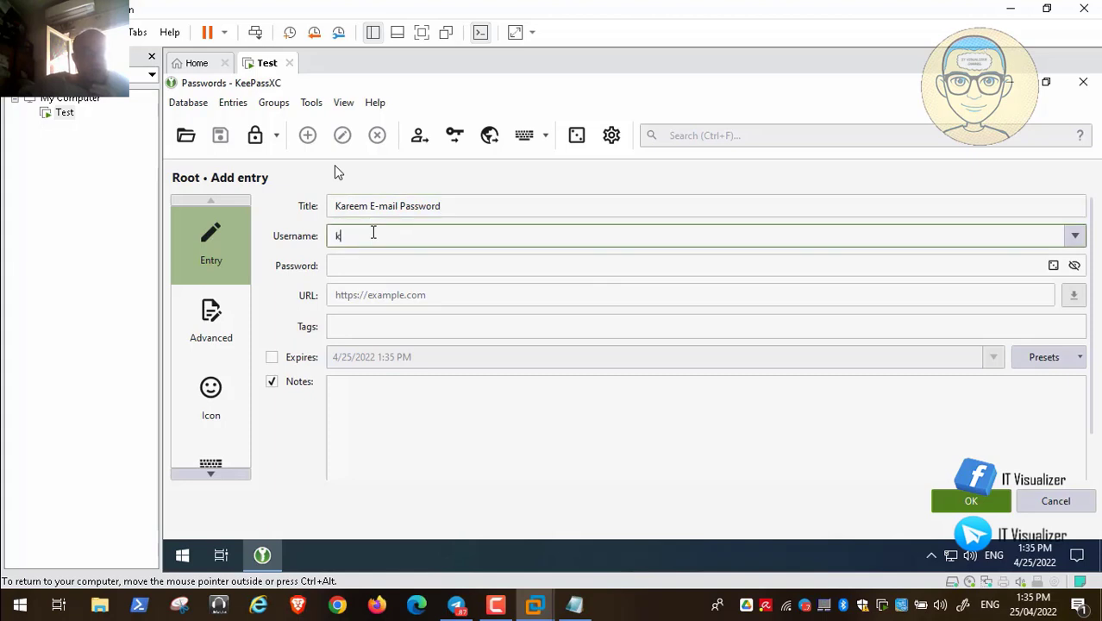
key("BackSpace")
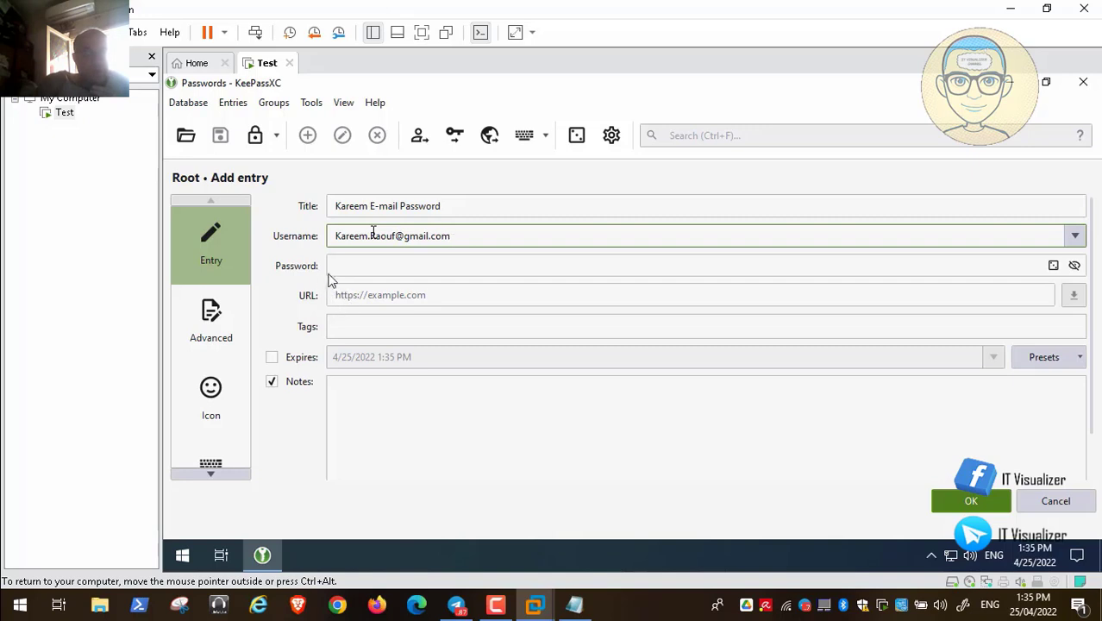
left_click(380, 267)
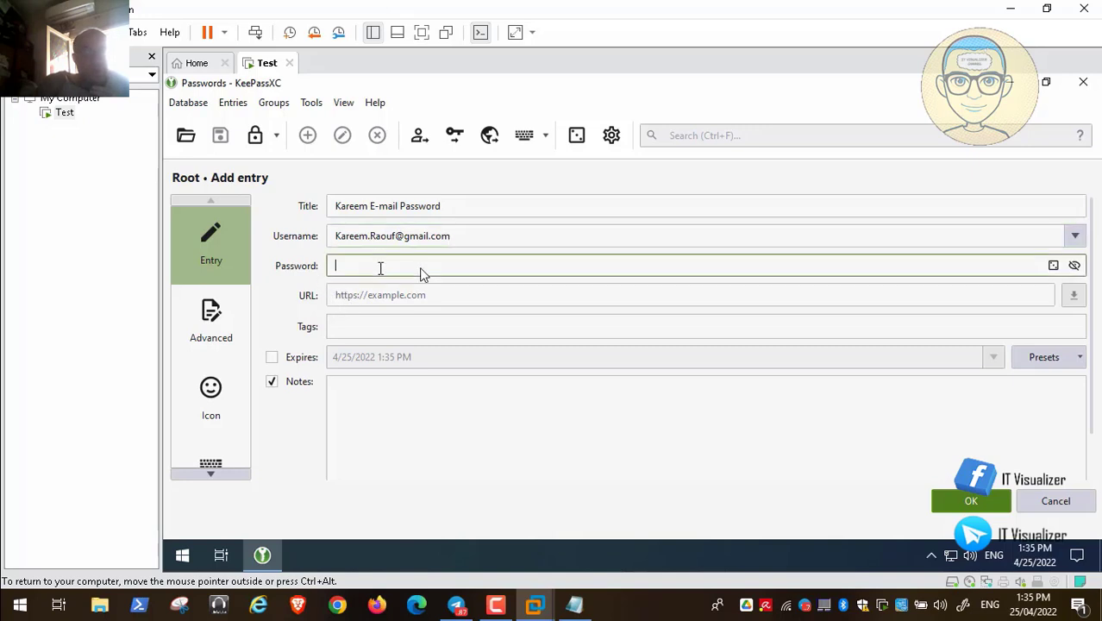
left_click(1054, 266)
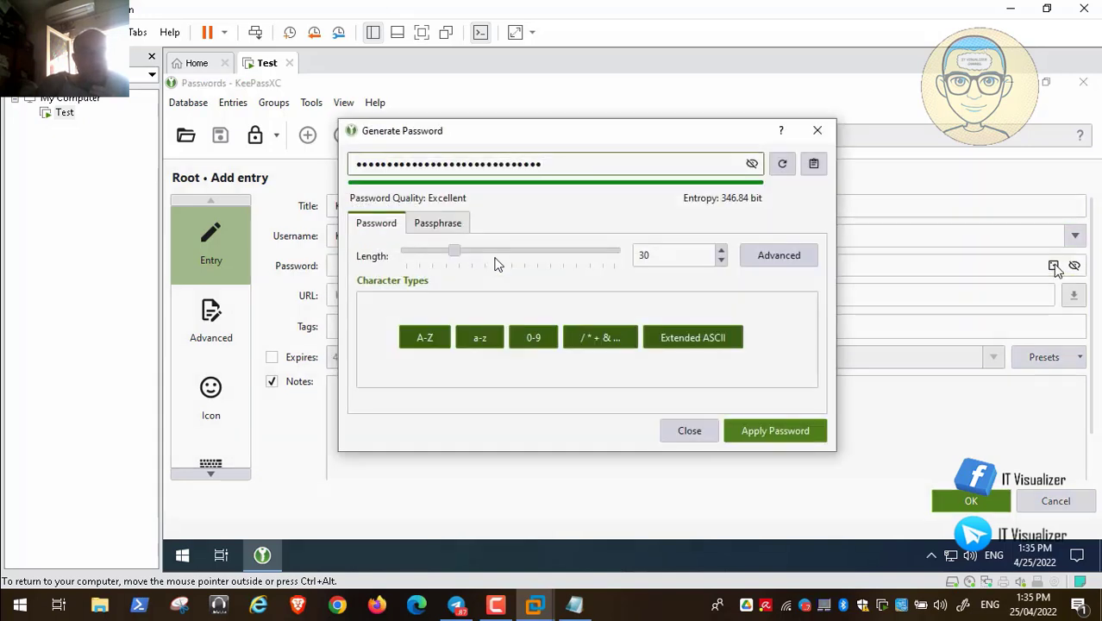
left_click(752, 164)
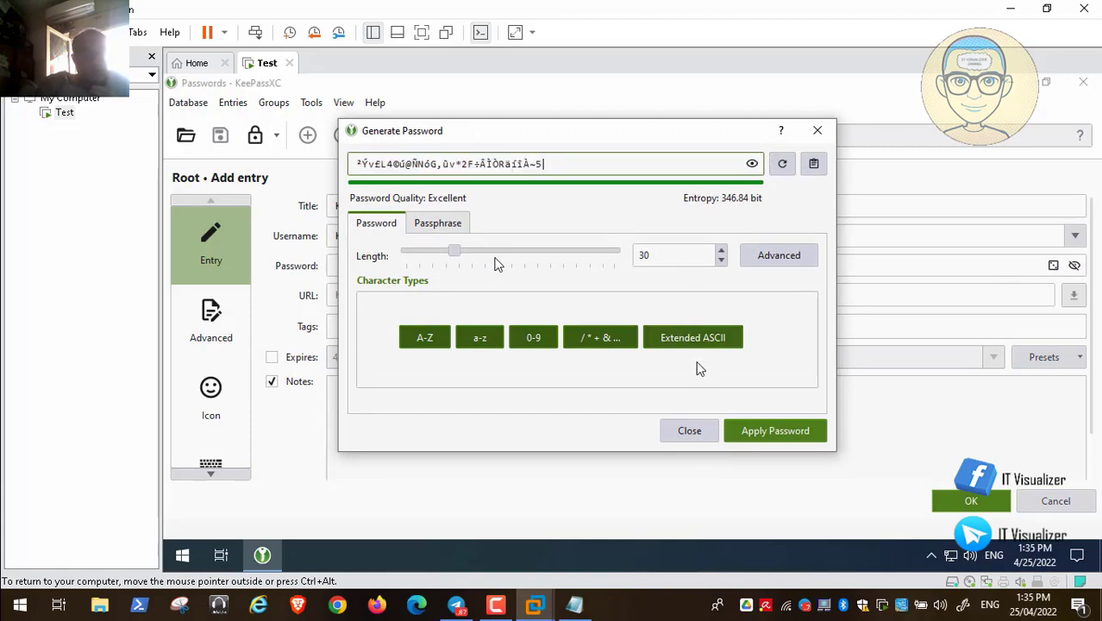
left_click(759, 433)
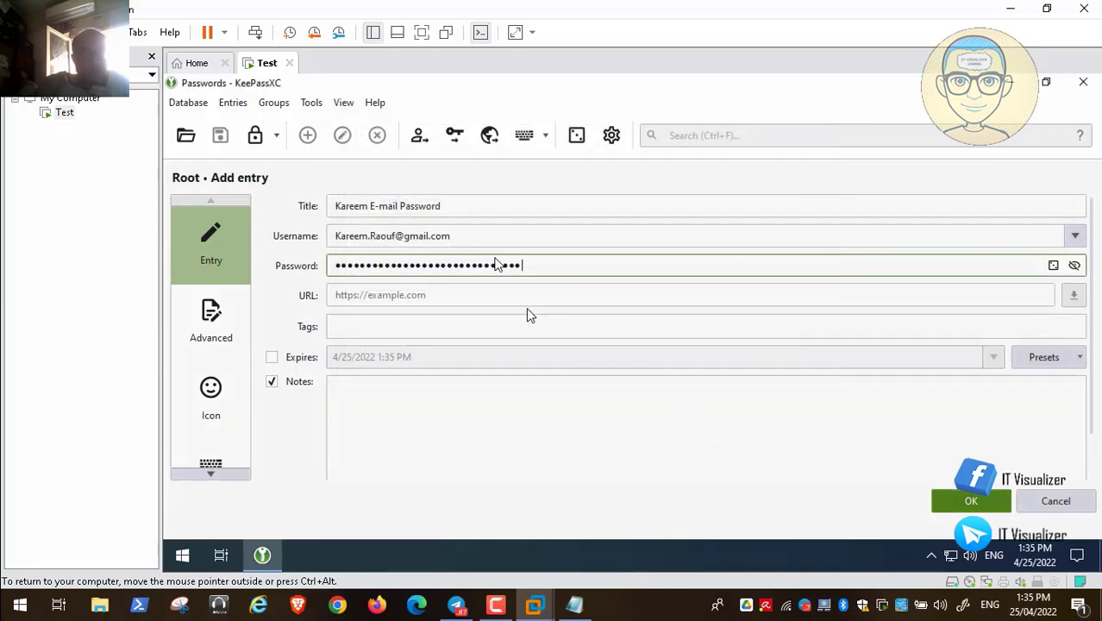
left_click(501, 291)
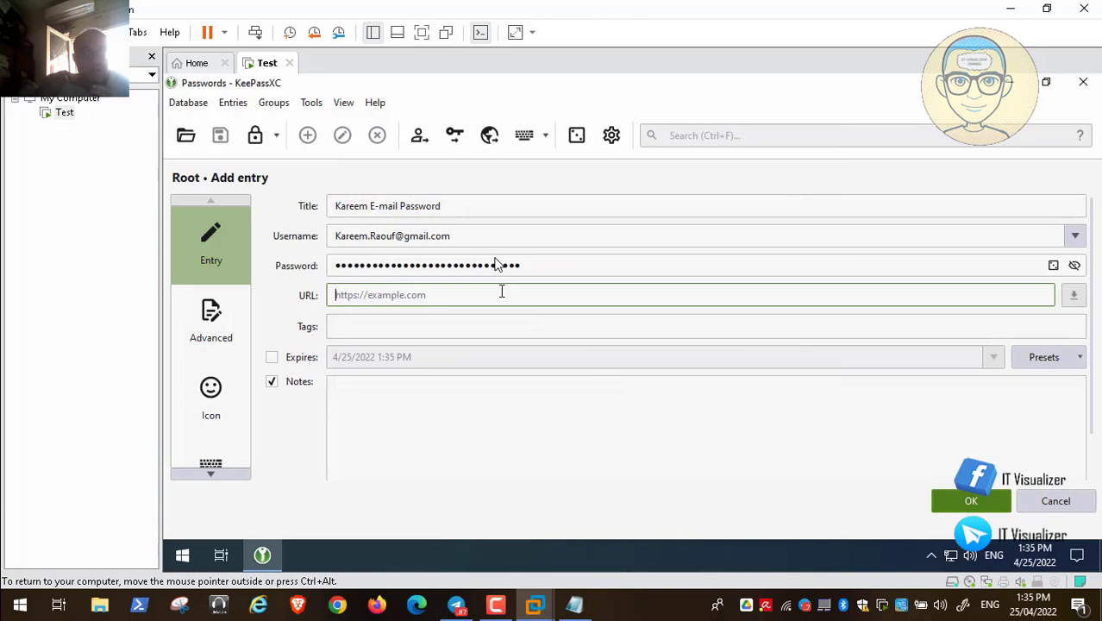
type("https")
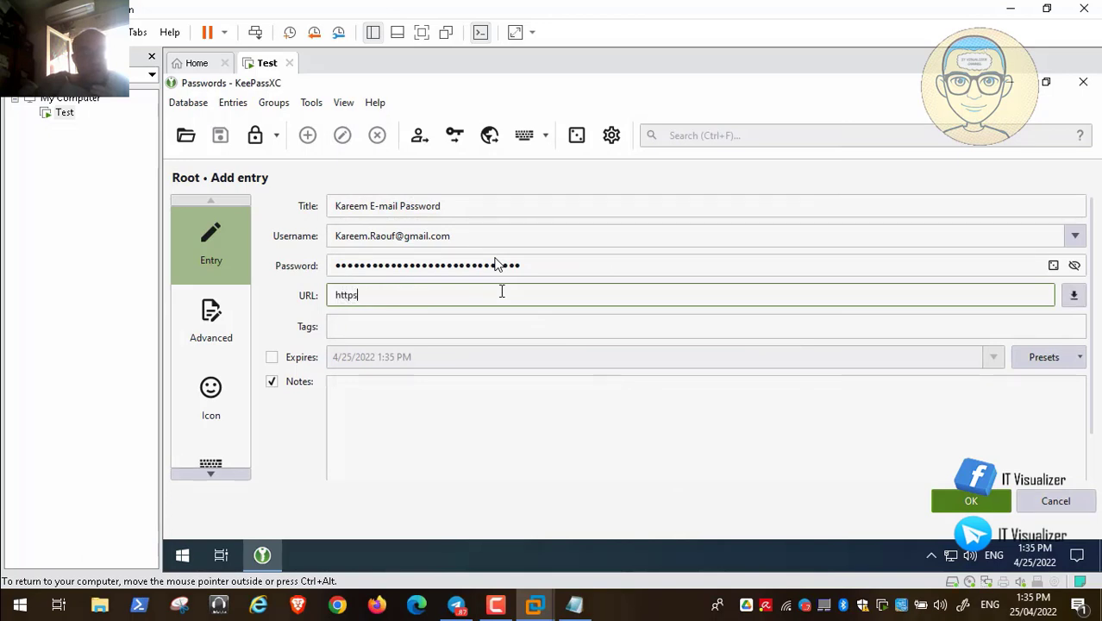
type("://mail.gmail.com")
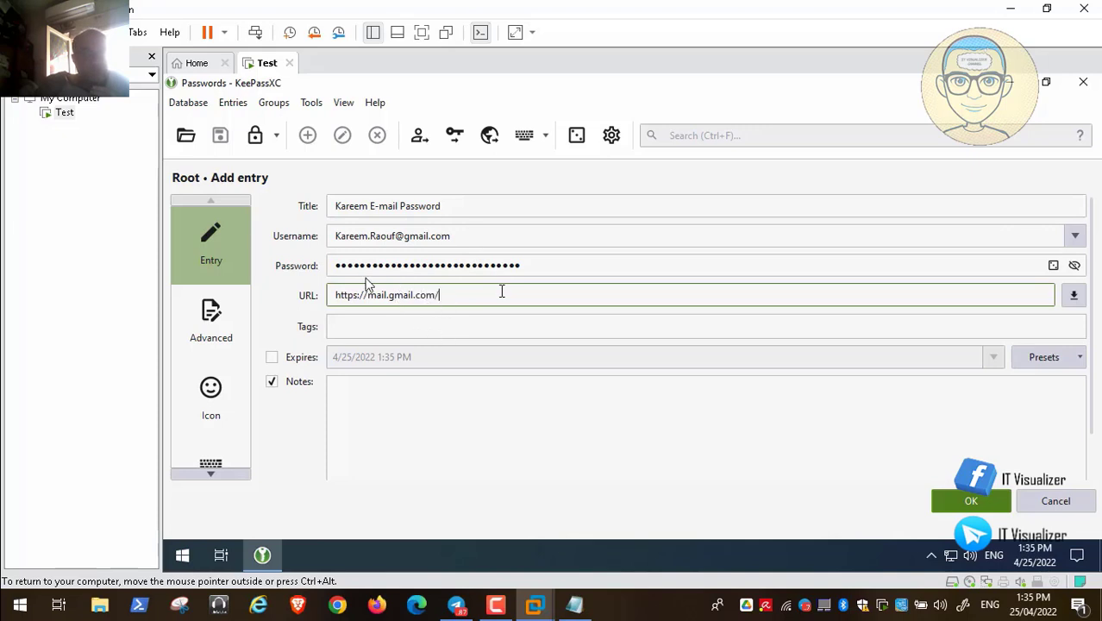
- Enable expiry and set the entry to expire on June 1, 2022
left_click(428, 325)
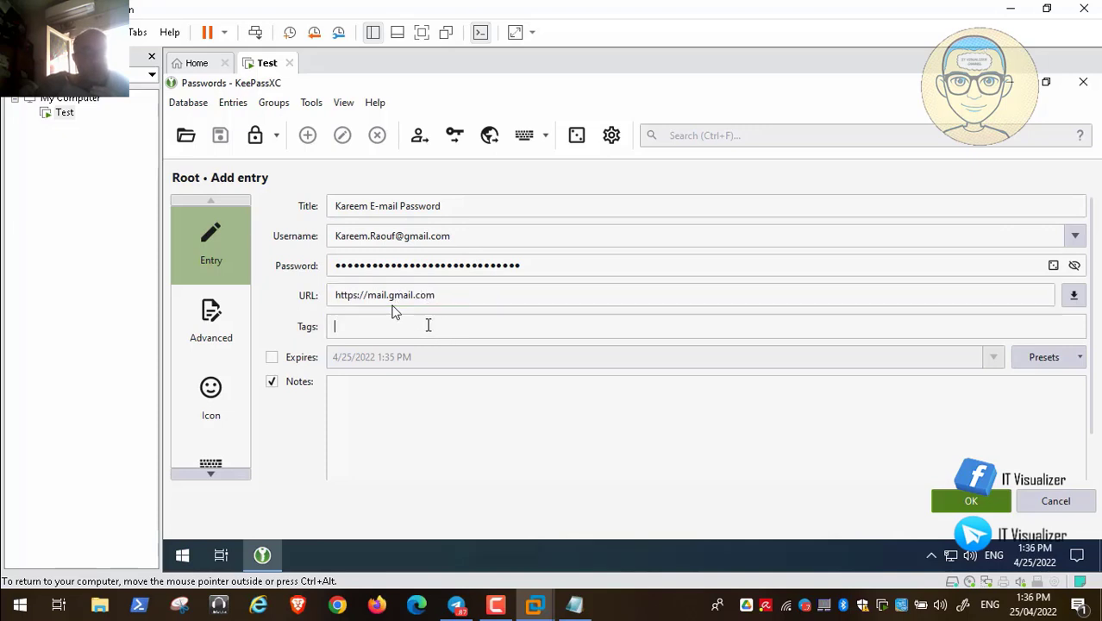
left_click(274, 361)
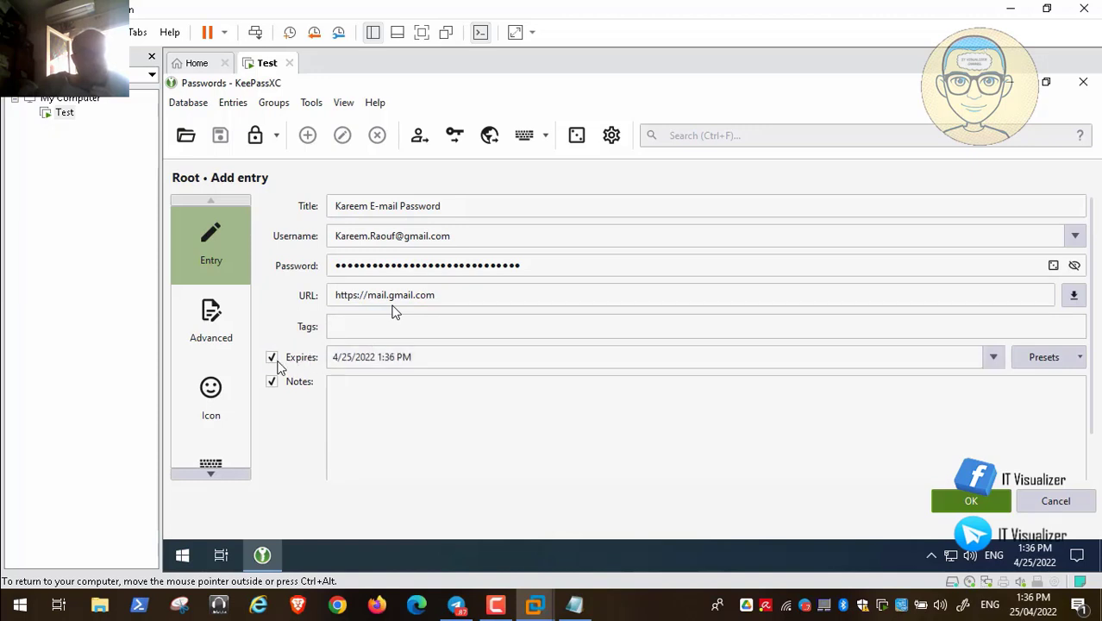
left_click(993, 360)
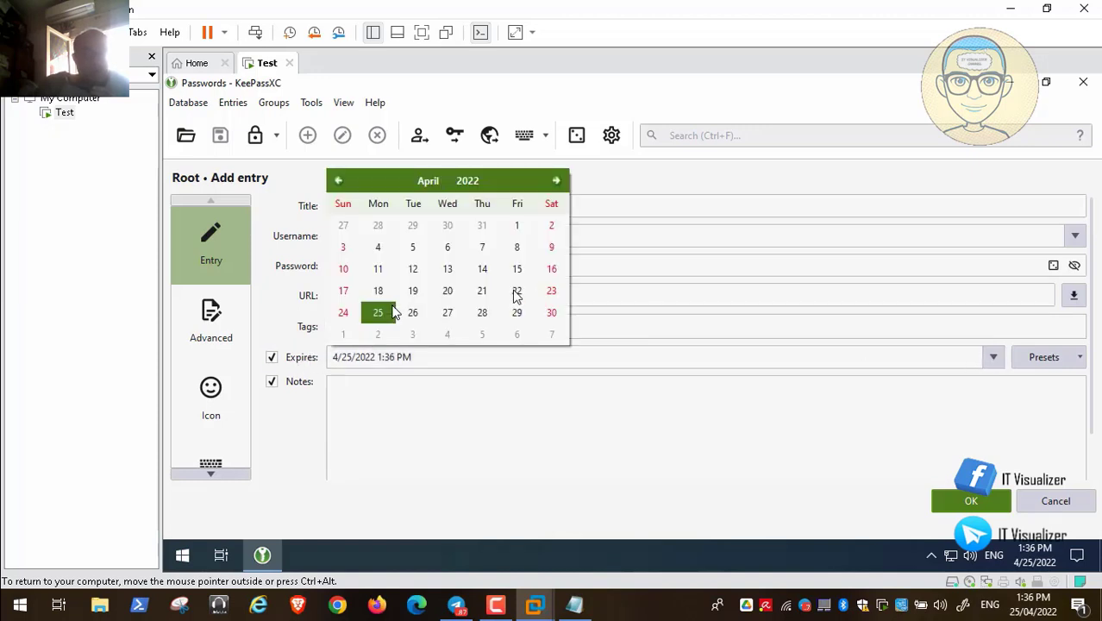
left_click(557, 181)
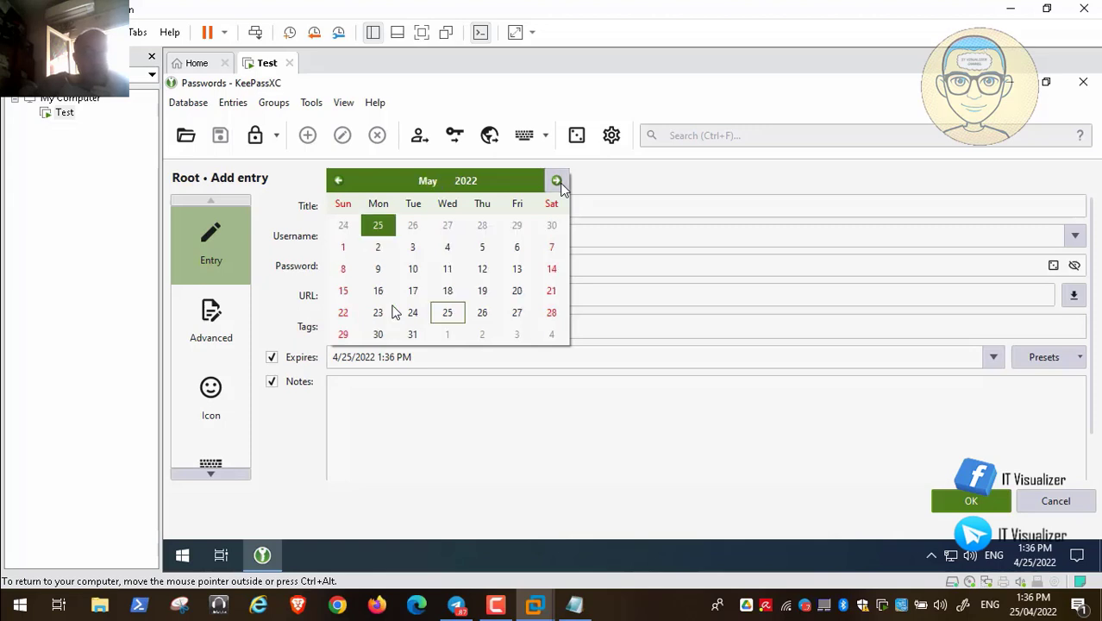
left_click(557, 182)
left_click(449, 227)
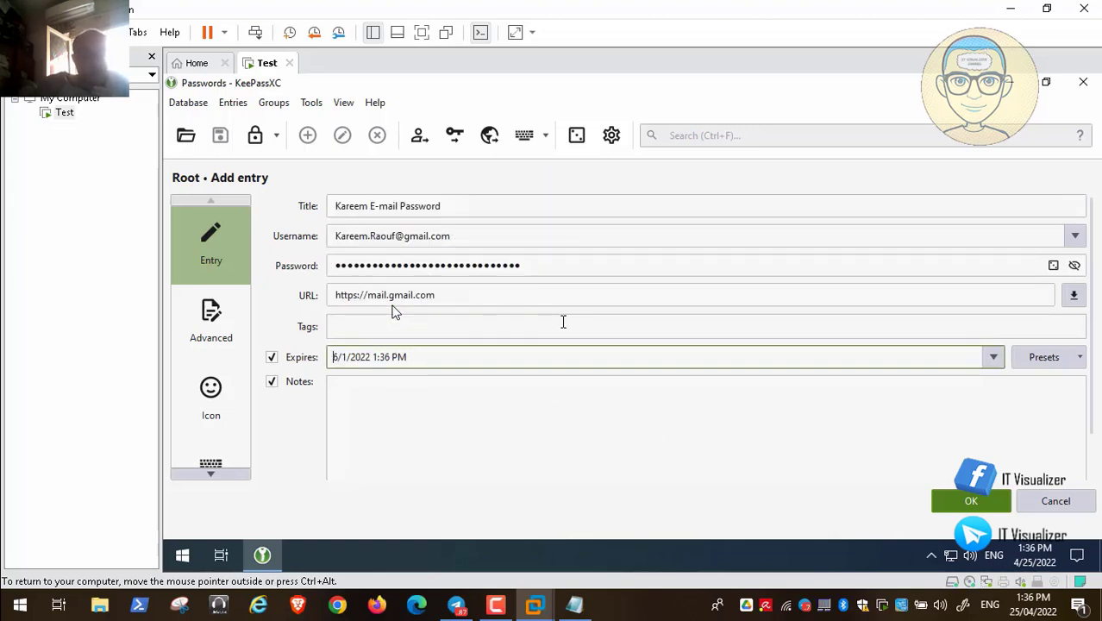
left_click(212, 326)
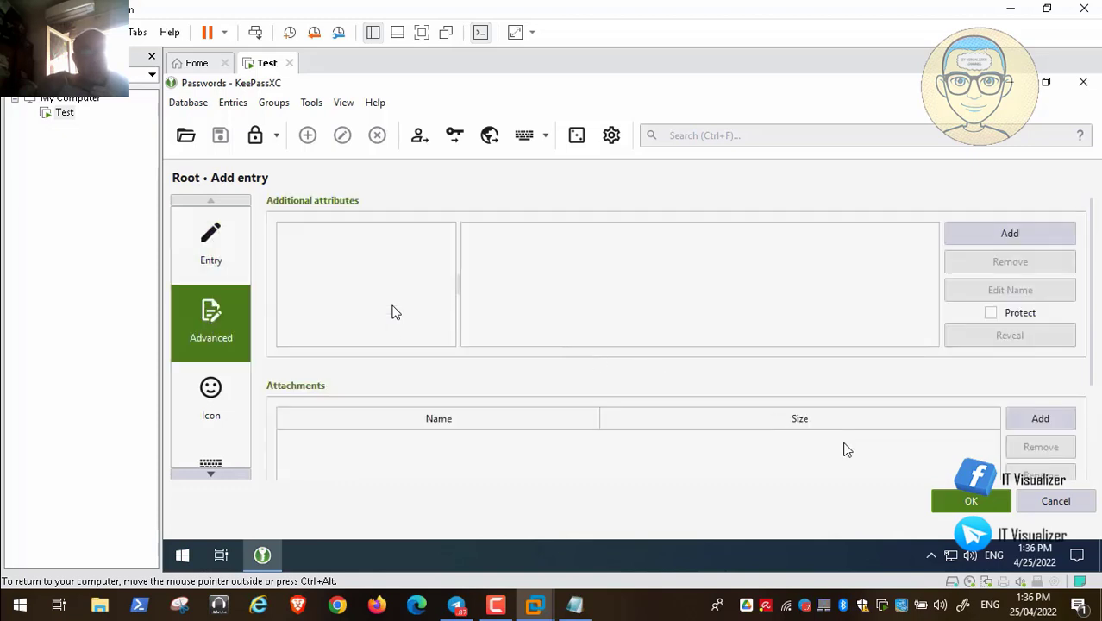
- Change the entry's icon from the key to the @ e-mail symbol
left_click(221, 401)
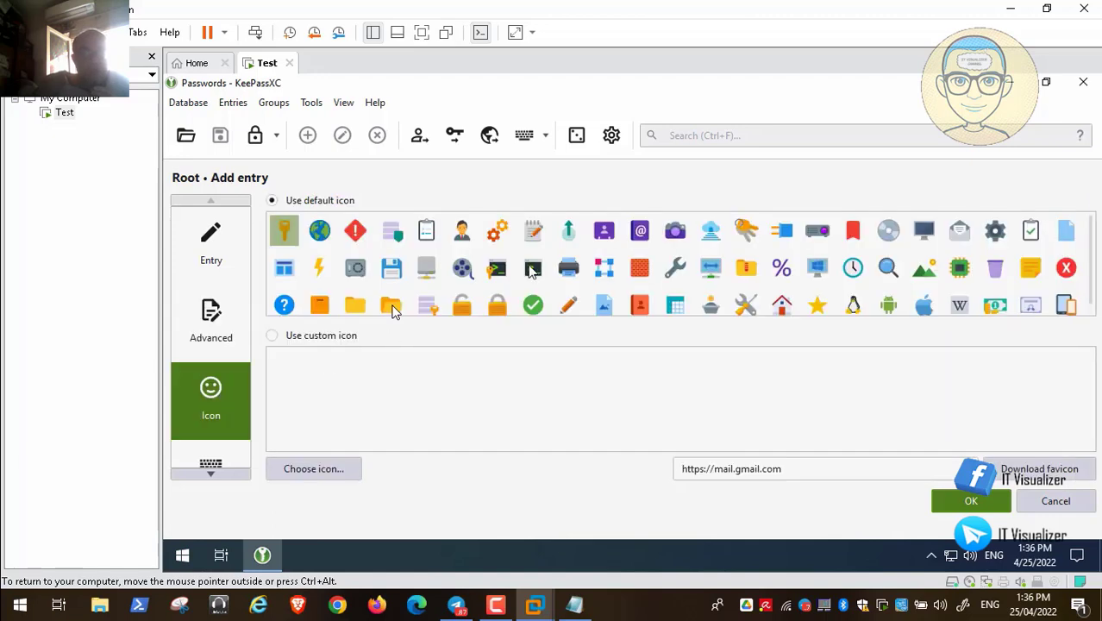
left_click(640, 233)
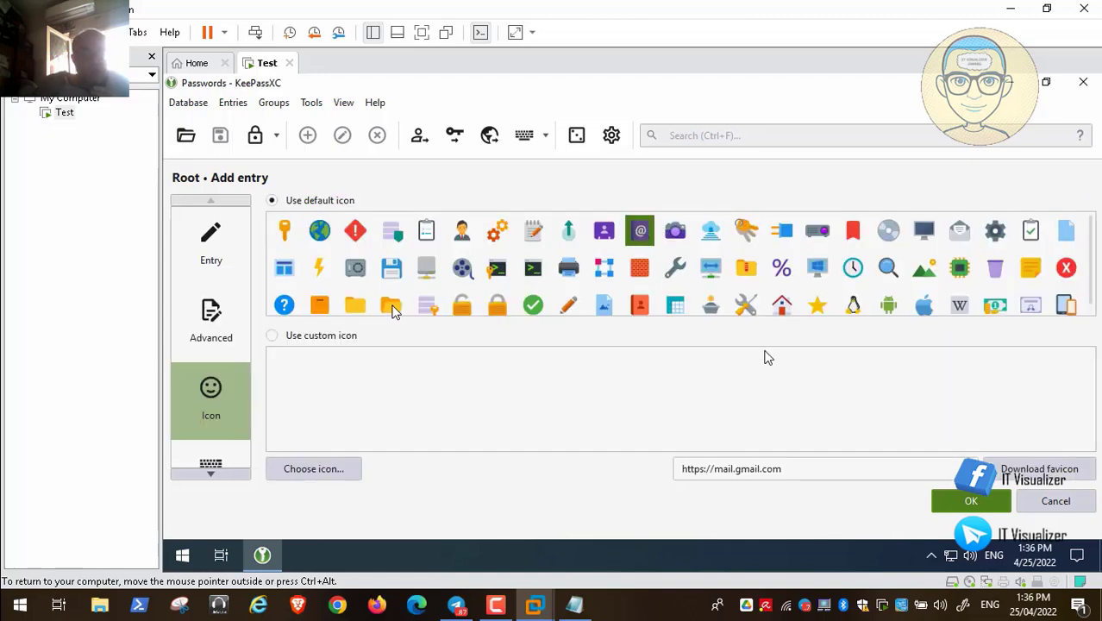
left_click(211, 474)
left_click(211, 355)
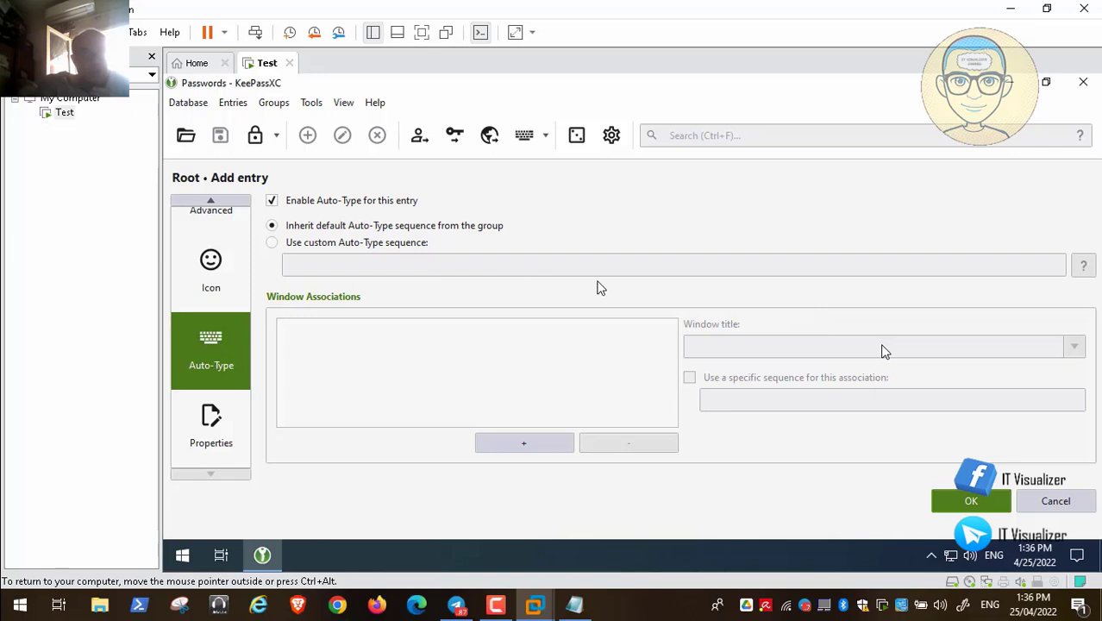
- Check the entry's creation dates and Uuid in Properties, then save it with OK
left_click(40, 588)
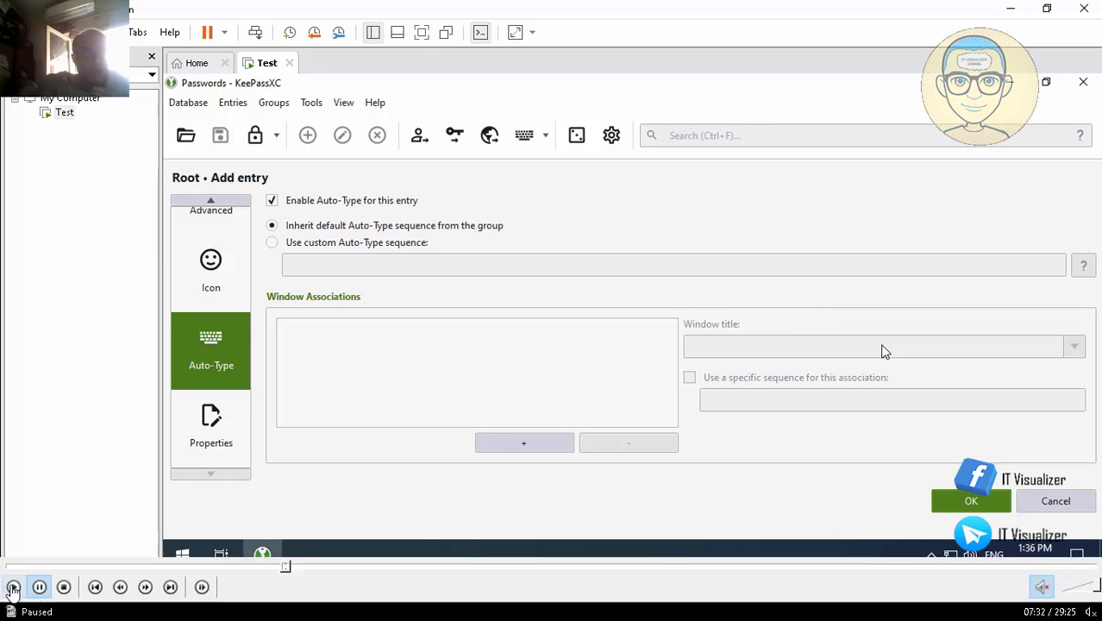
left_click(12, 589)
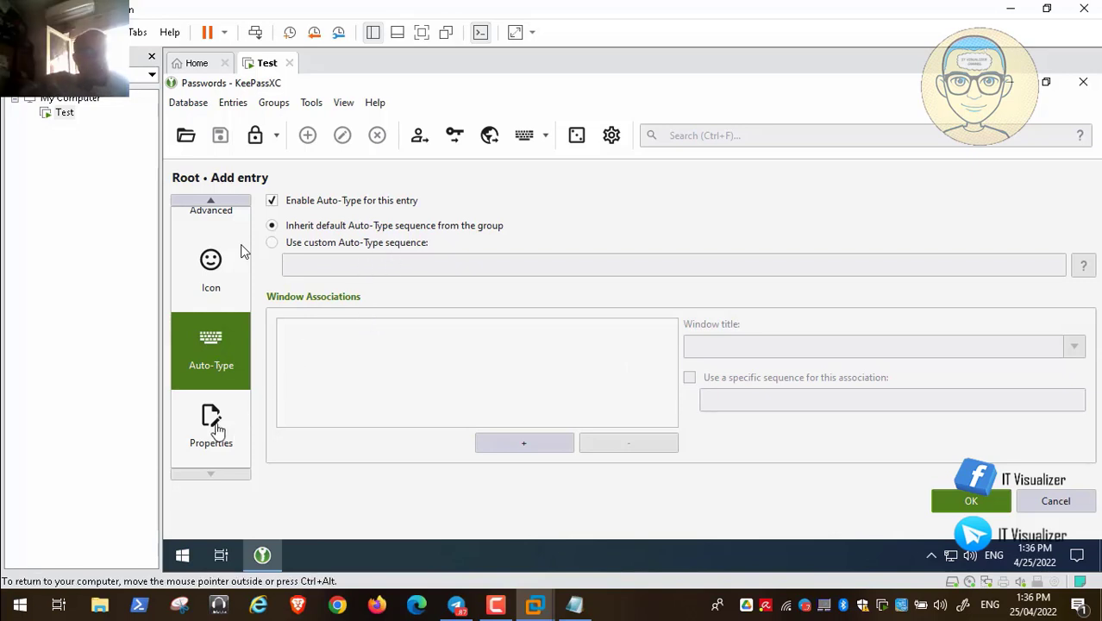
left_click(209, 422)
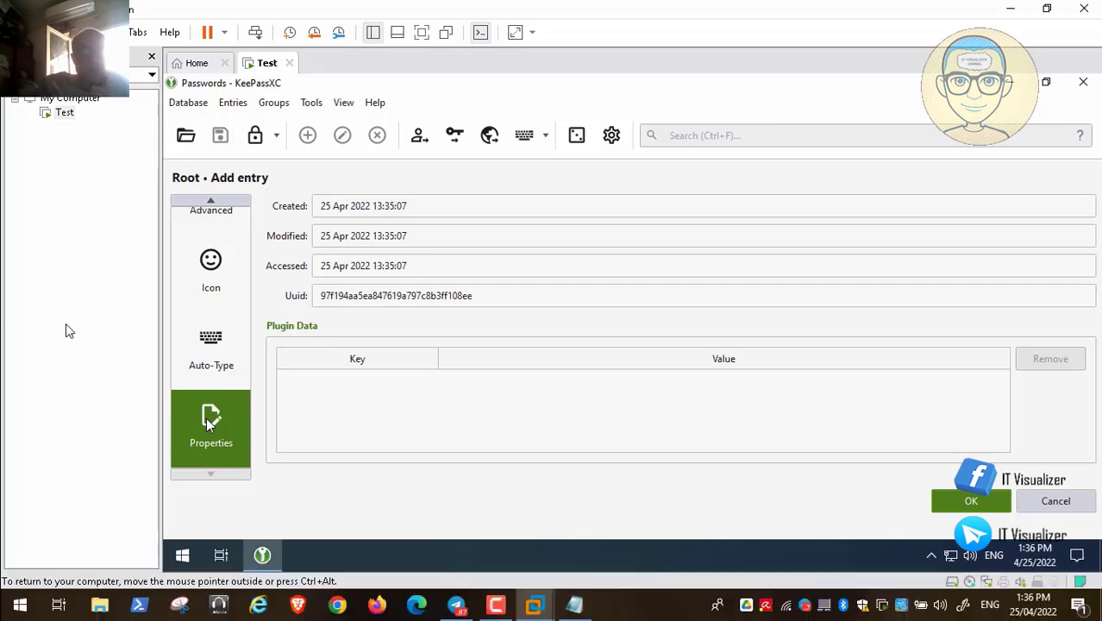
left_click(215, 201)
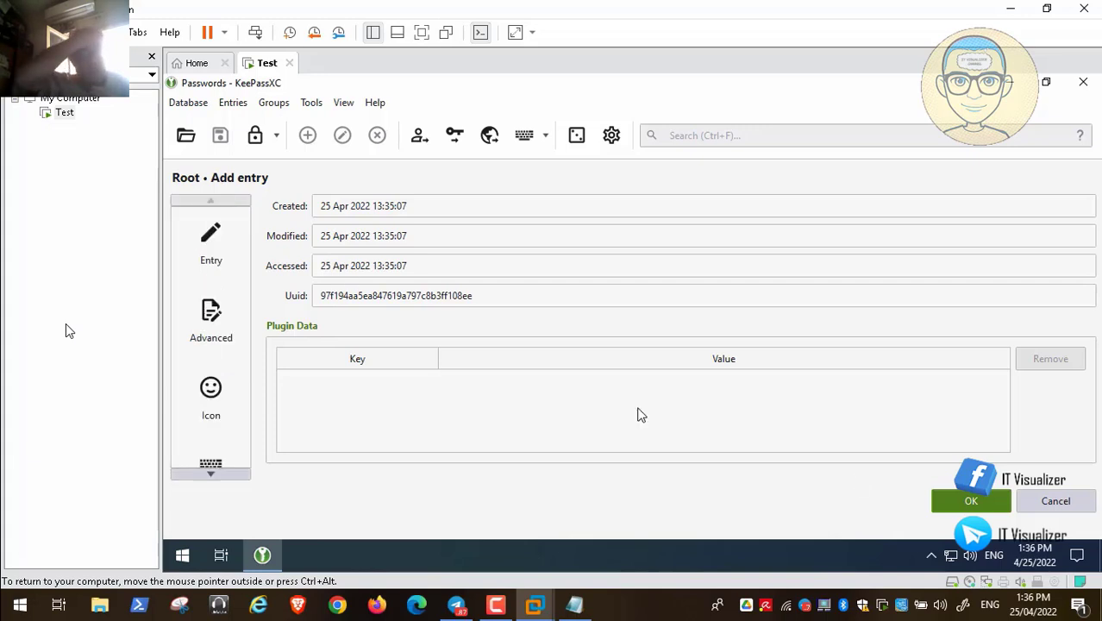
left_click(939, 497)
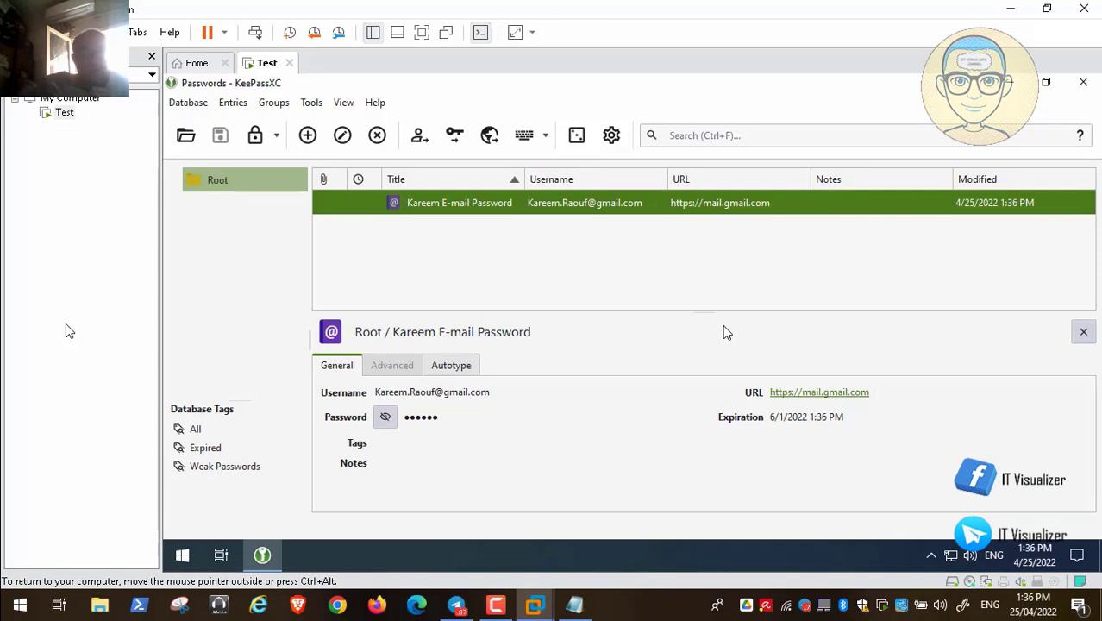
mouse_move(33, 596)
mouse_move(77, 566)
left_click(16, 586)
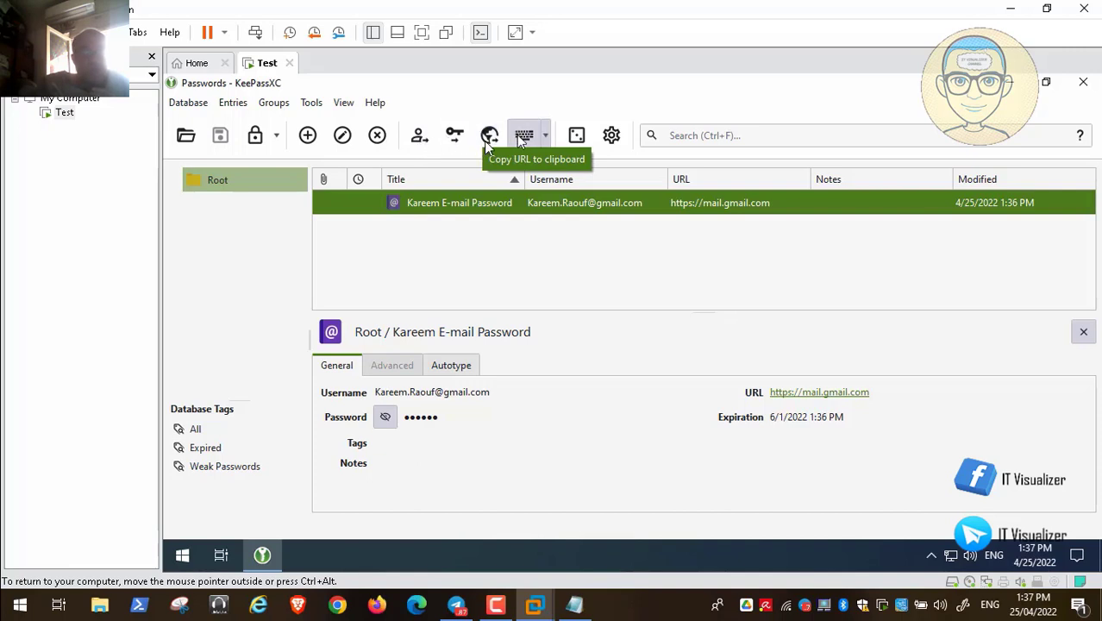
- Look over the Auto-Type sequence list and password generator, then open Application Settings
left_click(547, 135)
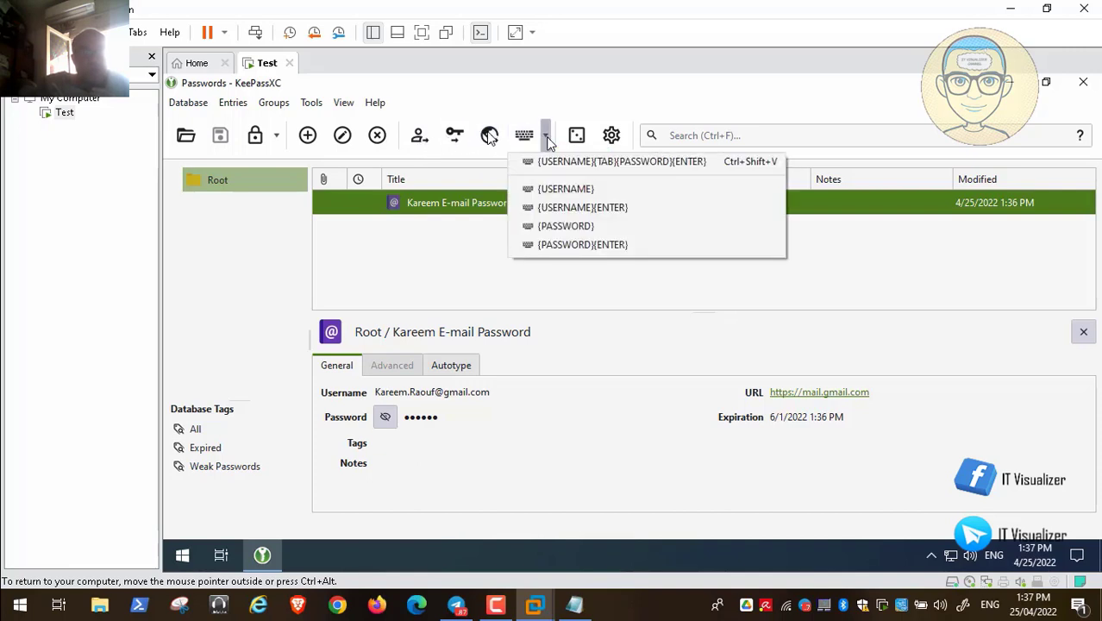
mouse_move(42, 594)
mouse_move(319, 600)
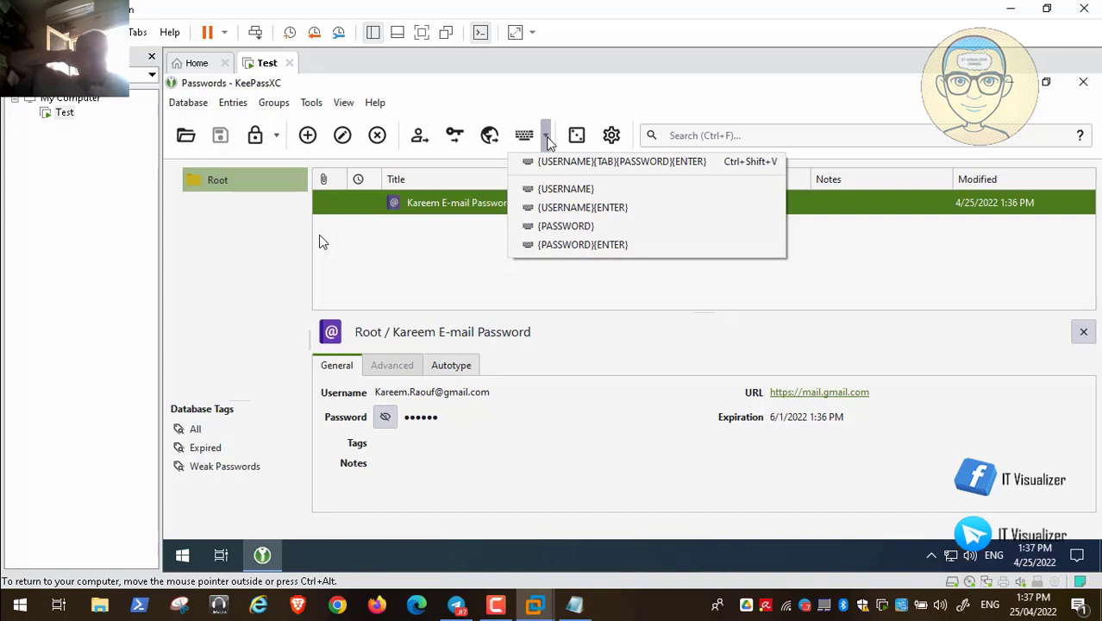
left_click(583, 136)
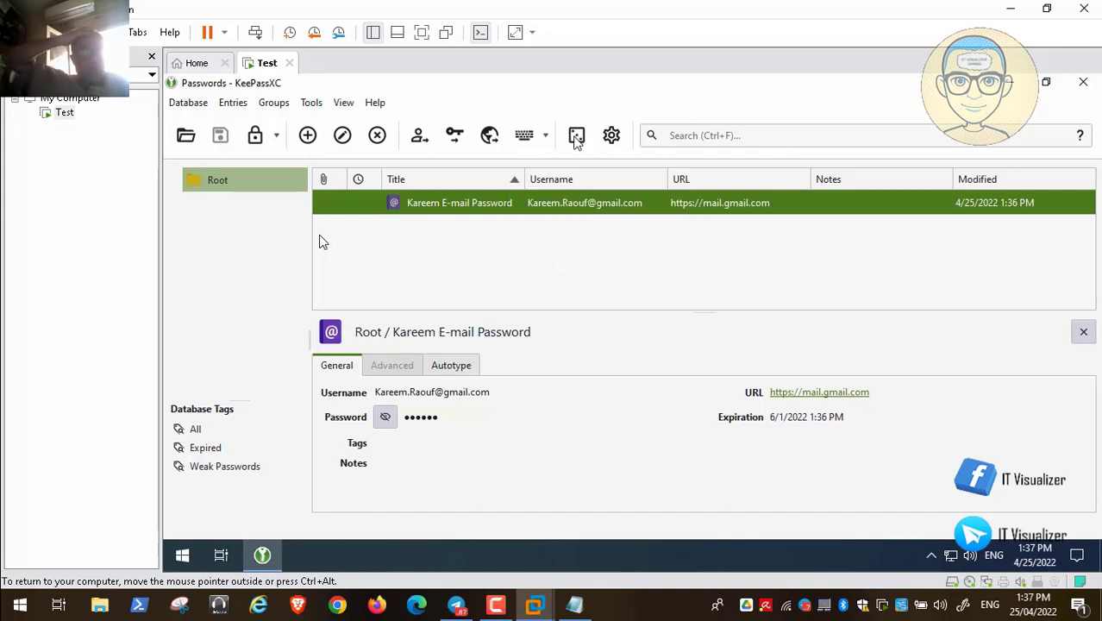
left_click(578, 140)
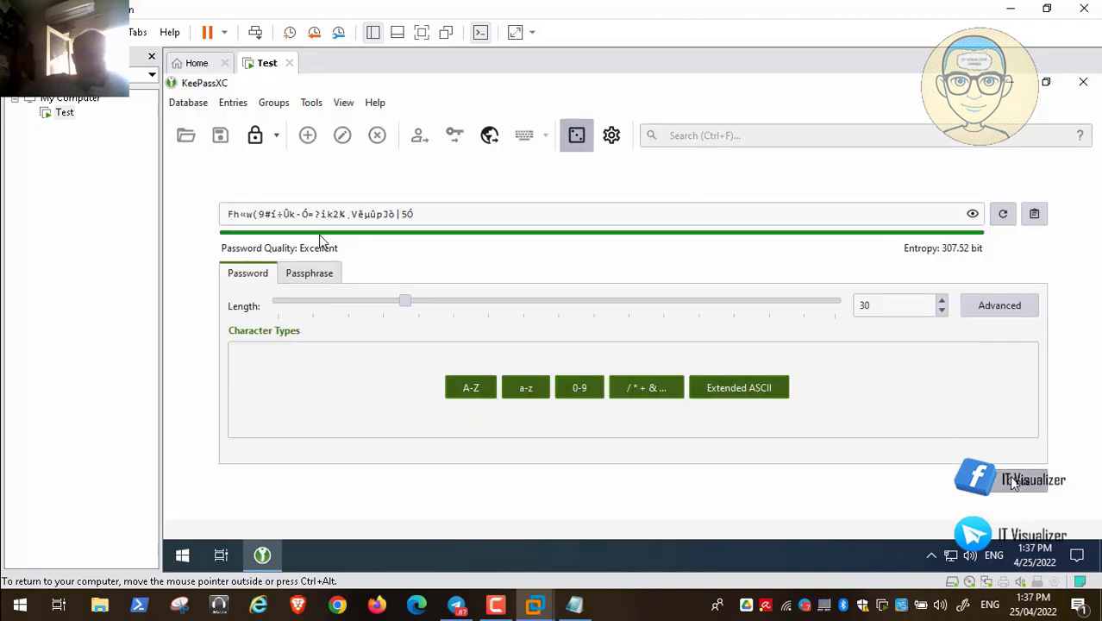
key("Escape")
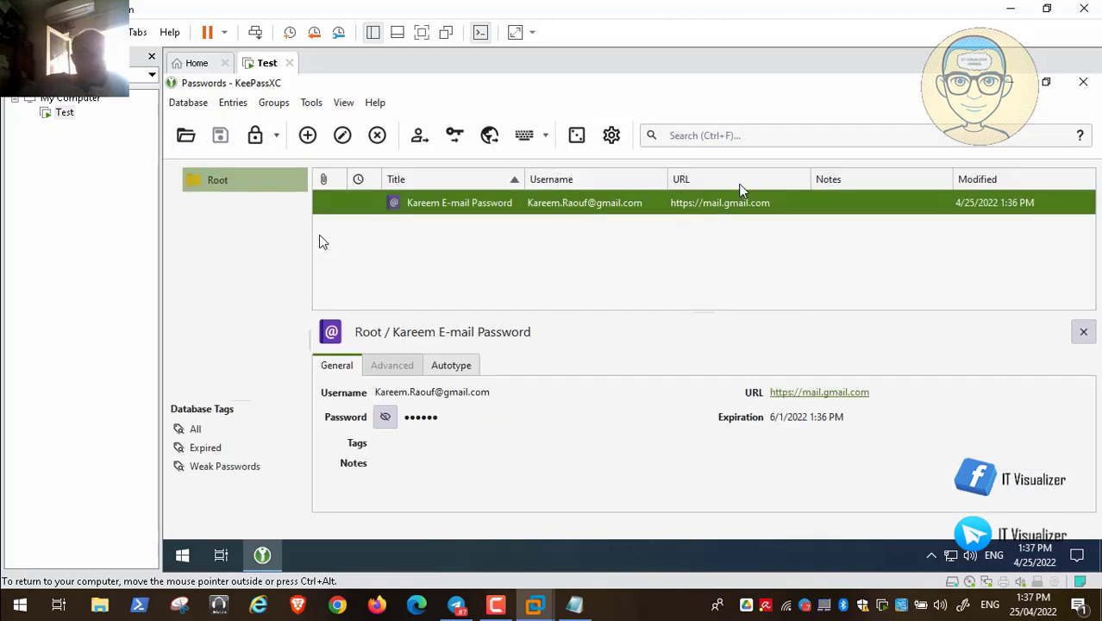
left_click(611, 136)
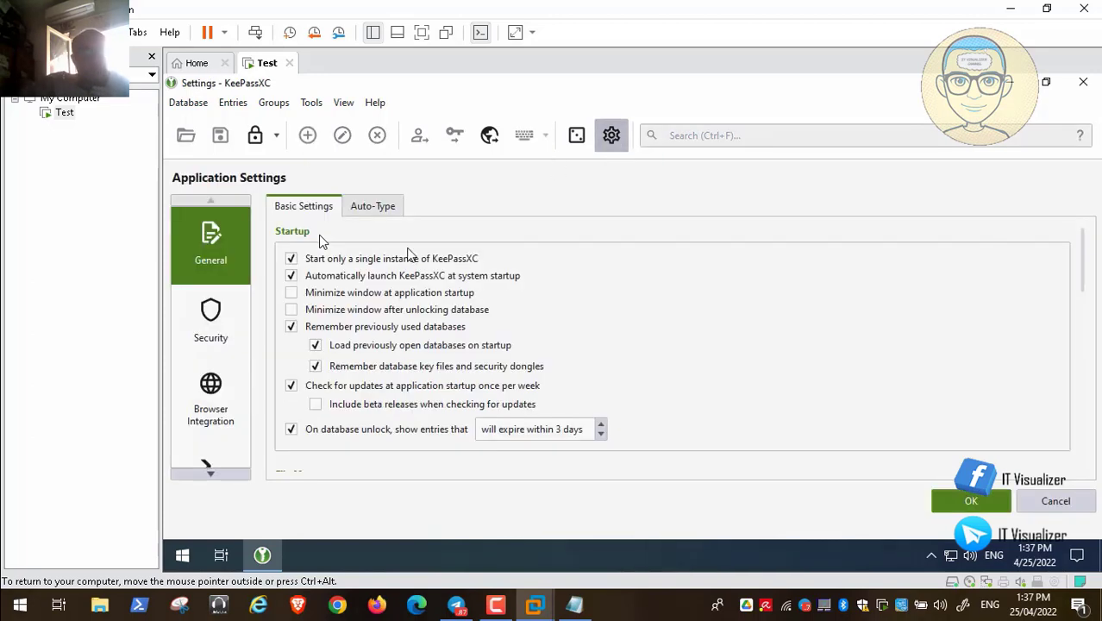
mouse_move(93, 568)
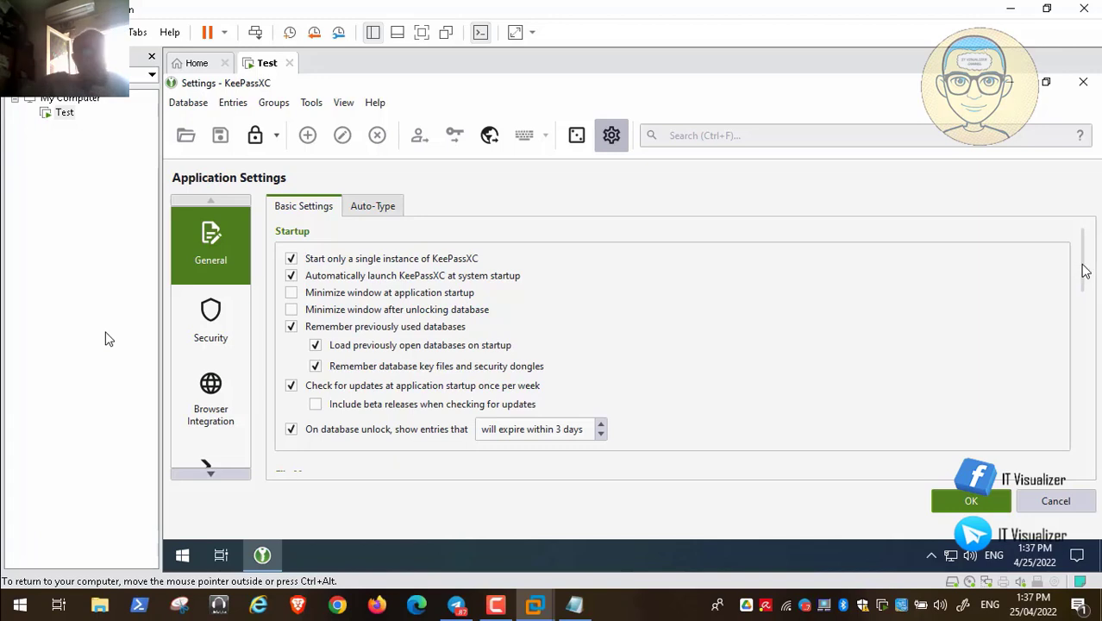
scroll(1085, 274, "down", 1)
- Try 'Backup database file before saving', leave it off, and view the Auto-Type settings
left_click_drag(1086, 274, 1086, 325)
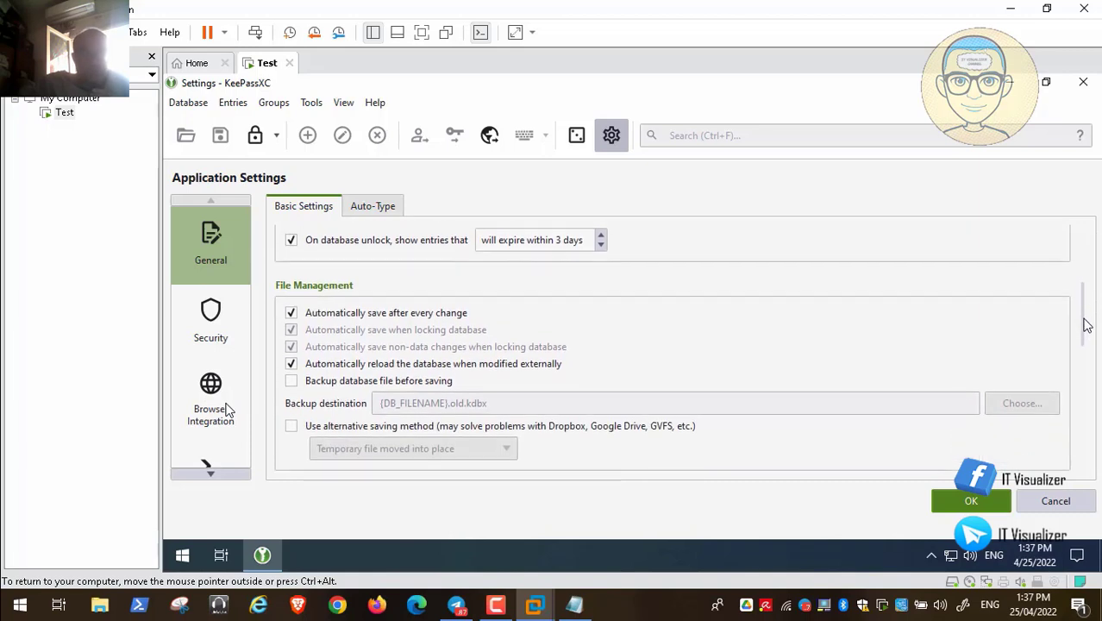
left_click(292, 381)
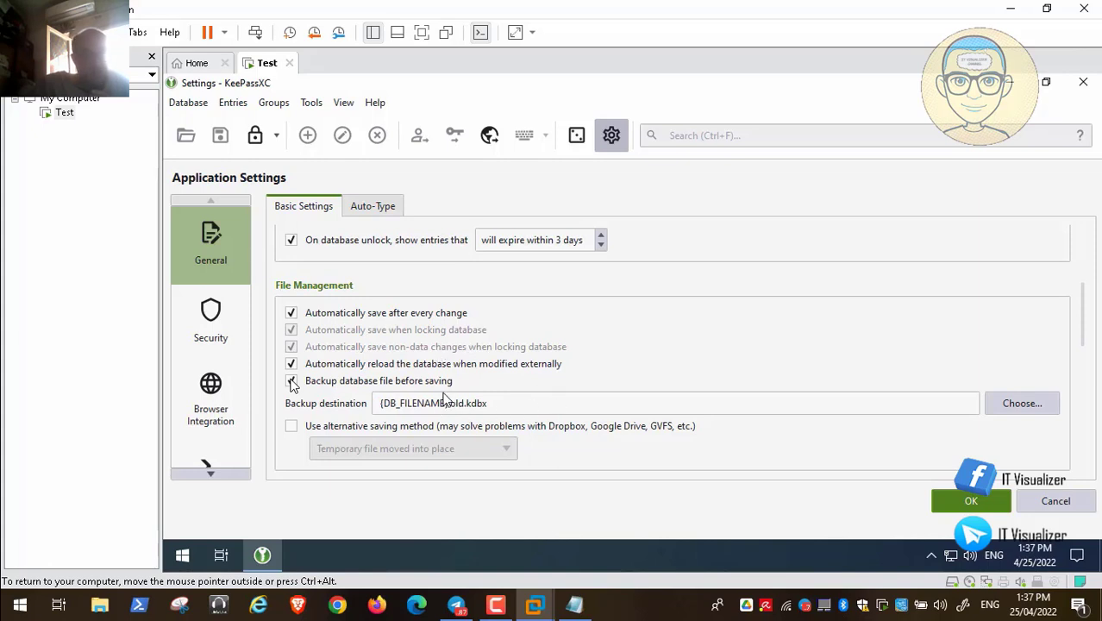
mouse_move(125, 588)
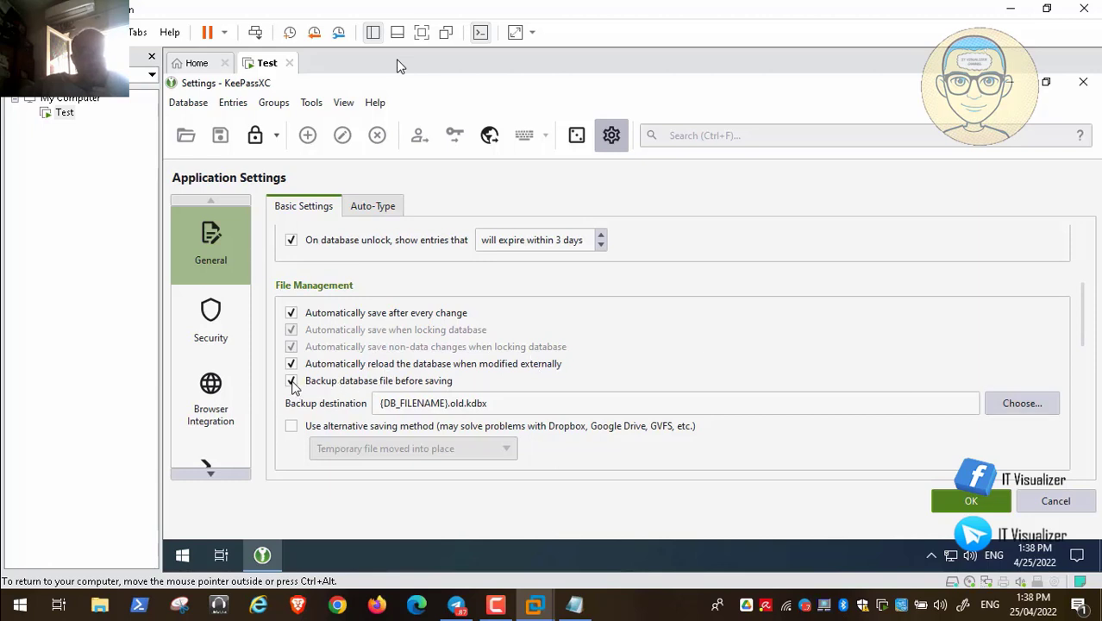
left_click(293, 384)
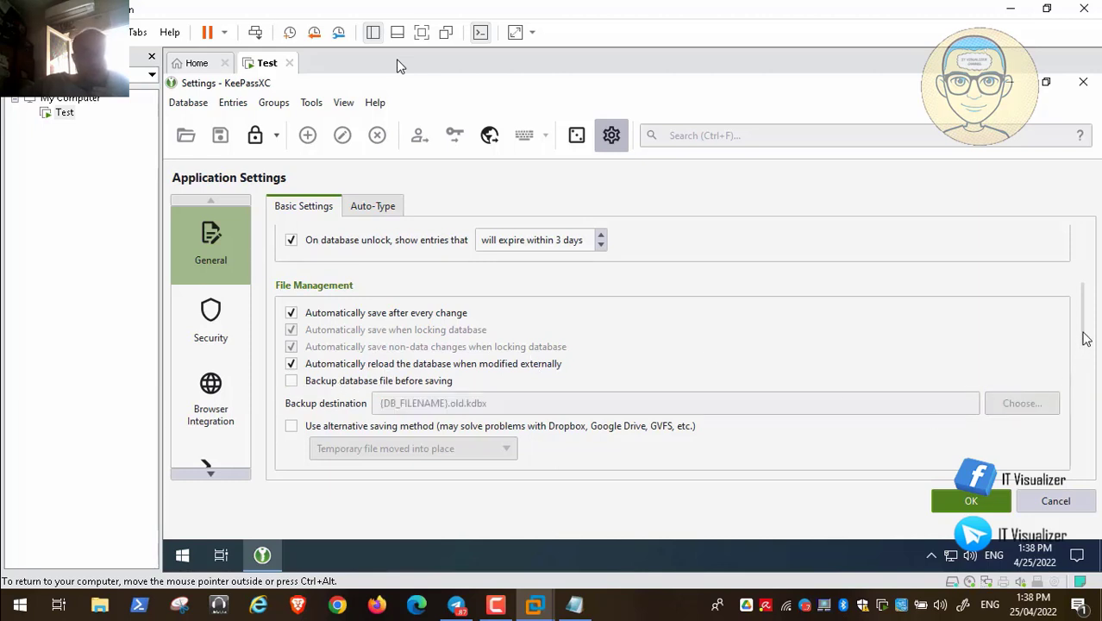
left_click_drag(1085, 339, 1099, 243)
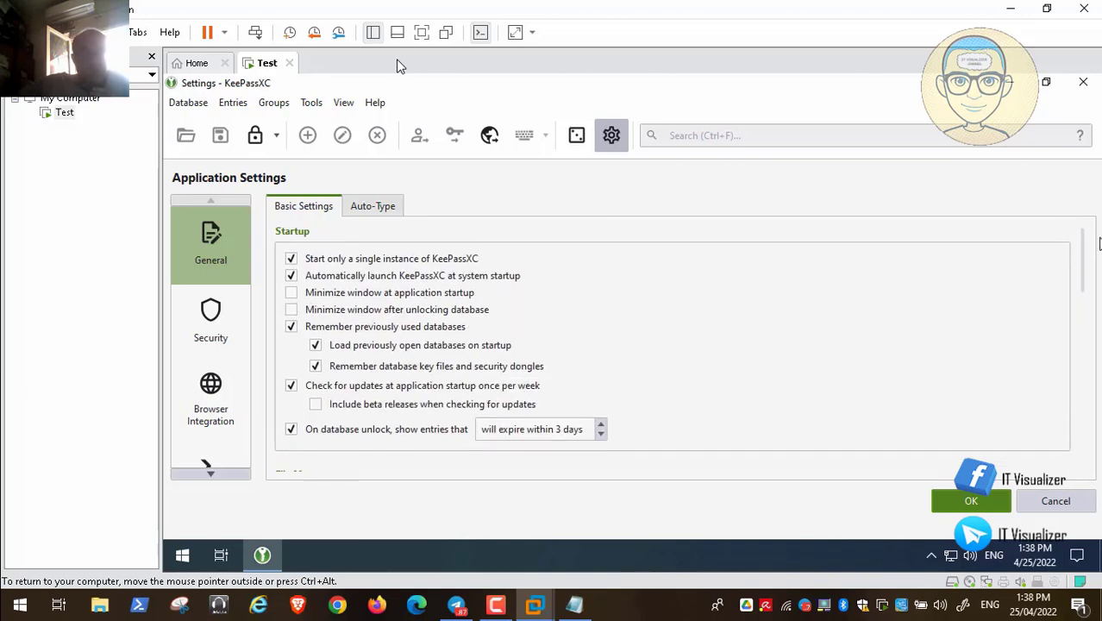
left_click(373, 214)
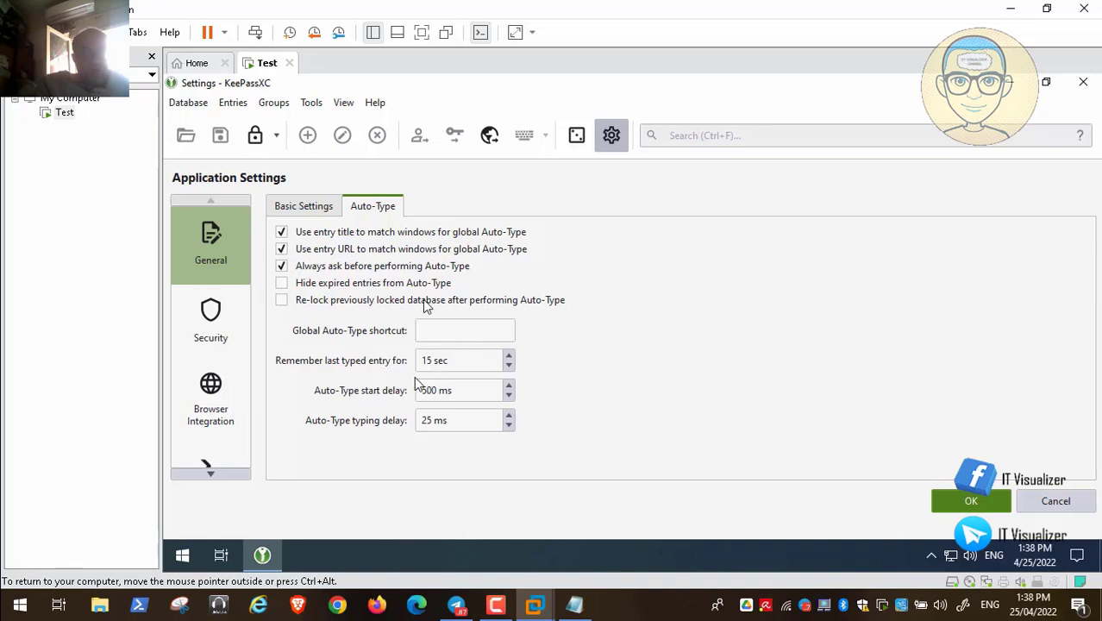
- Focus the global Auto-Type shortcut field, then go back to the Basic Settings tab
left_click(441, 331)
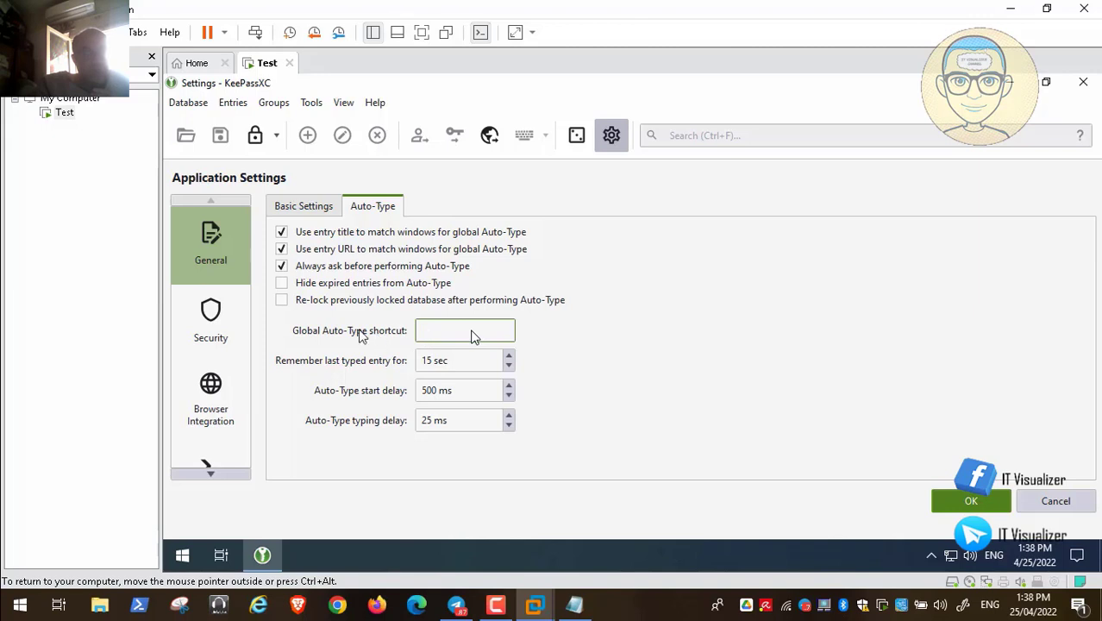
left_click(304, 208)
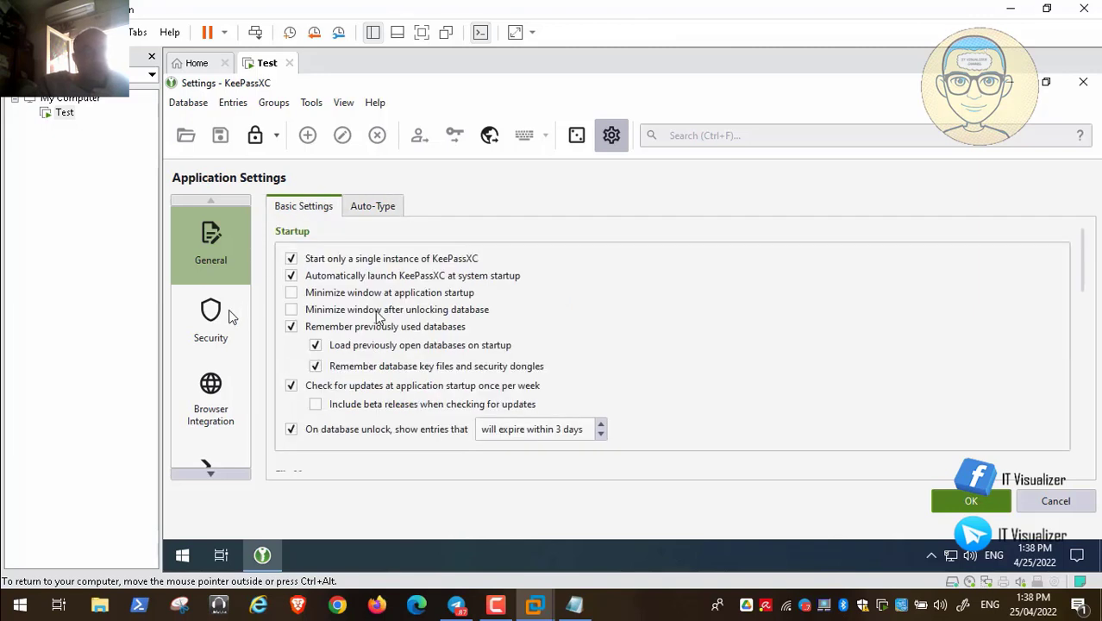
- Open the Security category of the KeePassXC settings
left_click(209, 321)
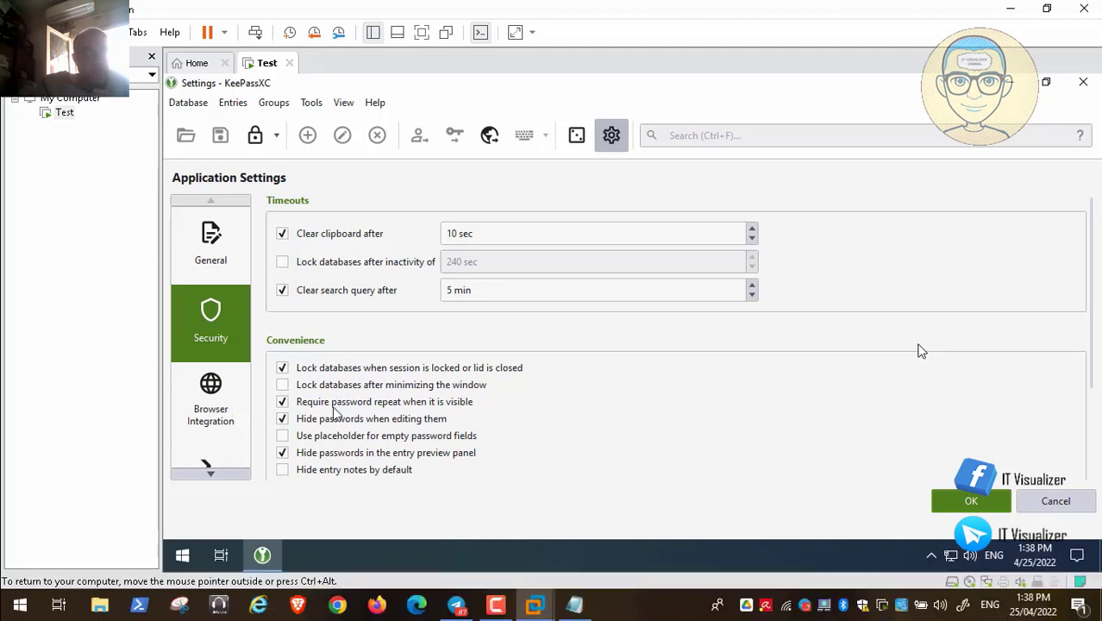
mouse_move(15, 588)
mouse_move(92, 567)
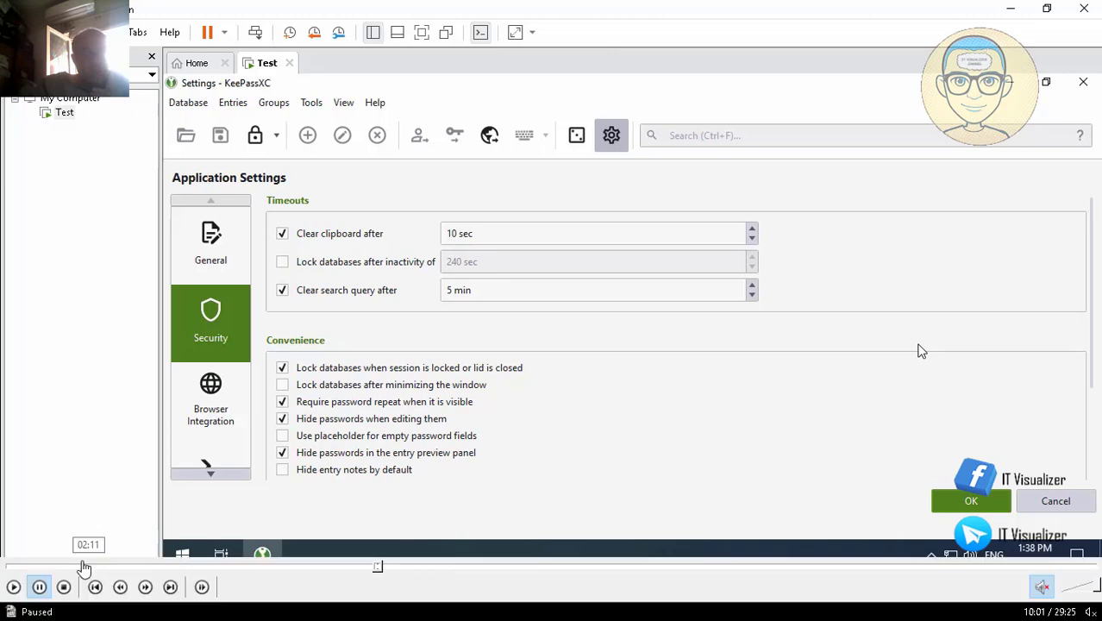
left_click(14, 587)
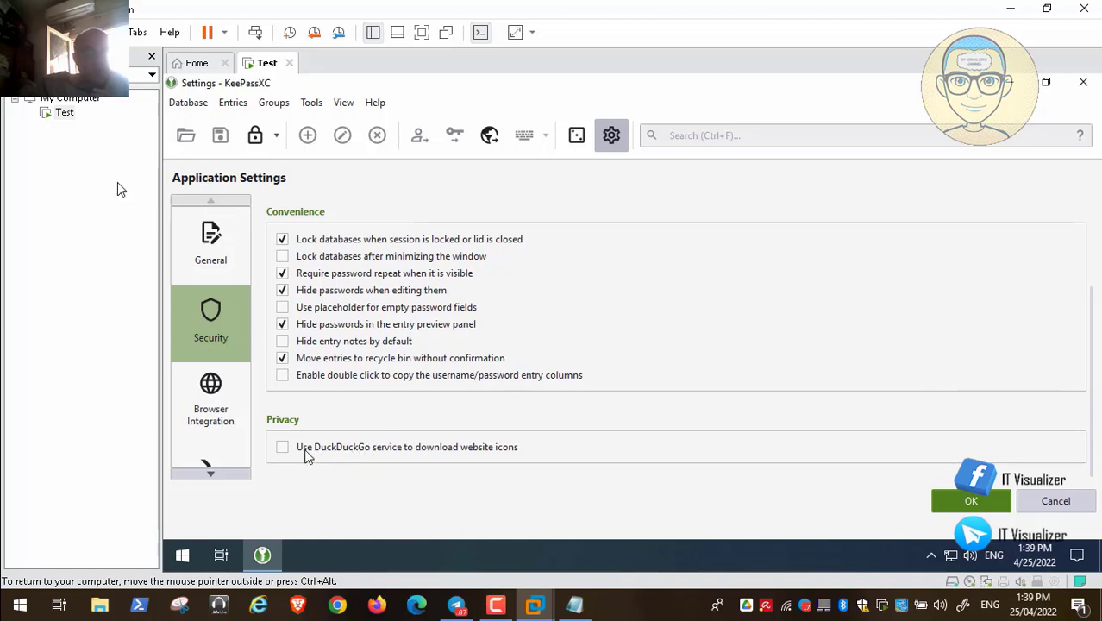
- Enable downloading website icons from DuckDuckGo and show the Browser Integration page
left_click(216, 402)
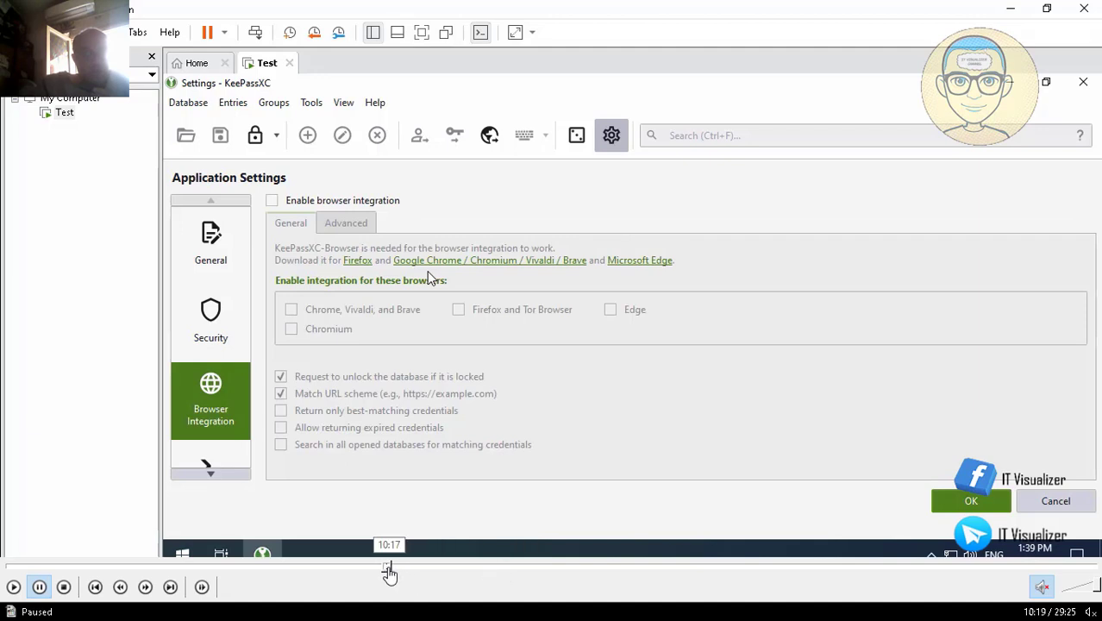
left_click(389, 571)
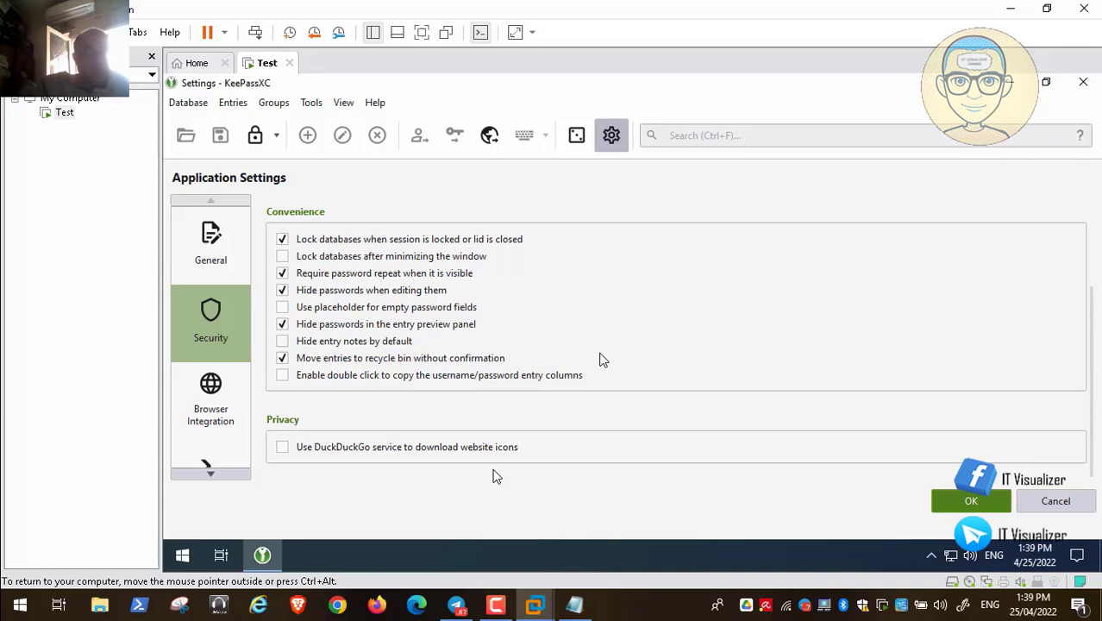
key("space")
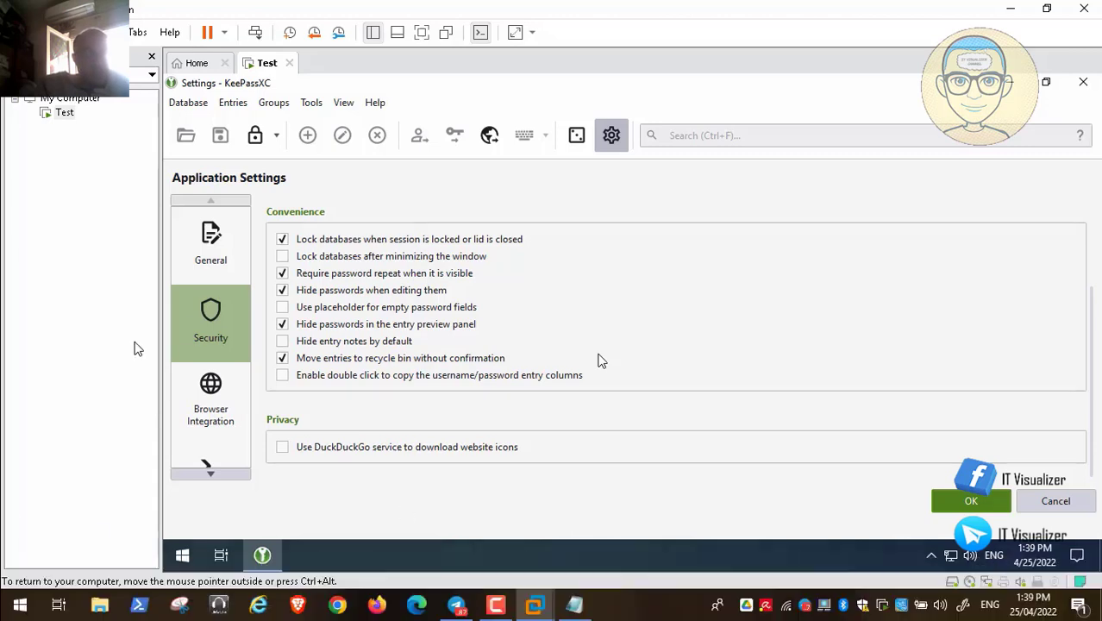
left_click(283, 448)
left_click(218, 403)
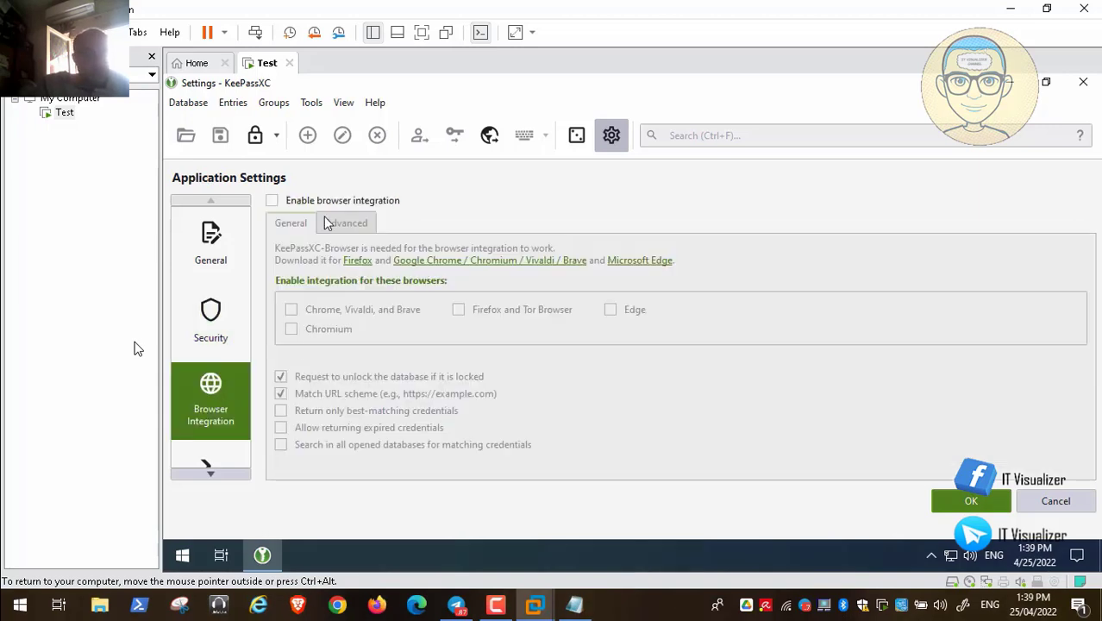
- Enable browser integration for Chrome, Firefox, Edge and Chromium, then follow the Edge extension link
left_click(274, 202)
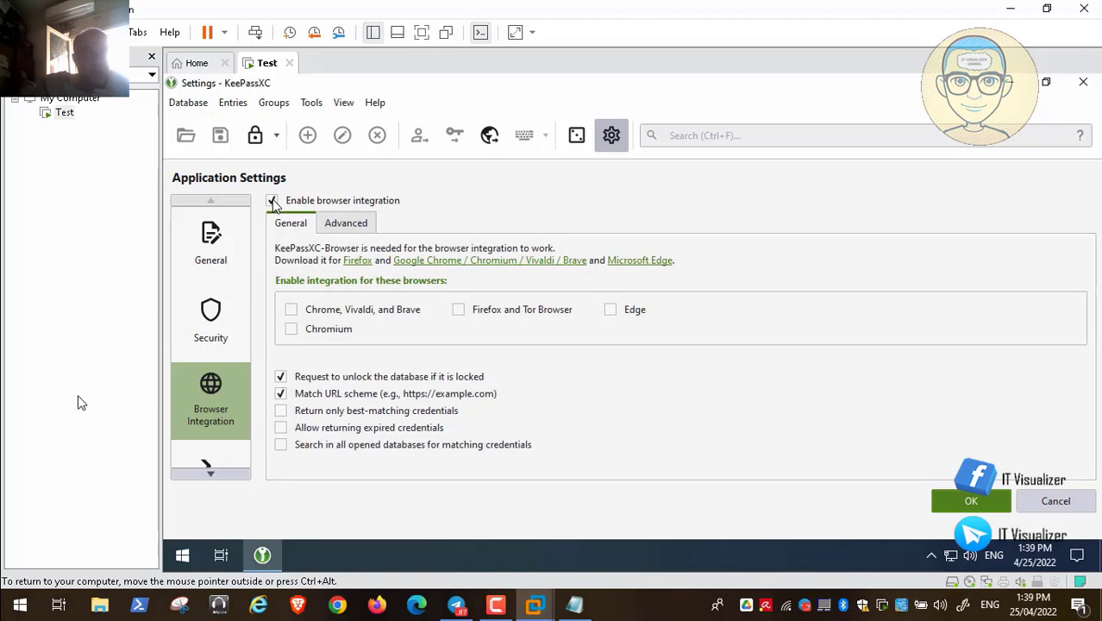
mouse_move(41, 587)
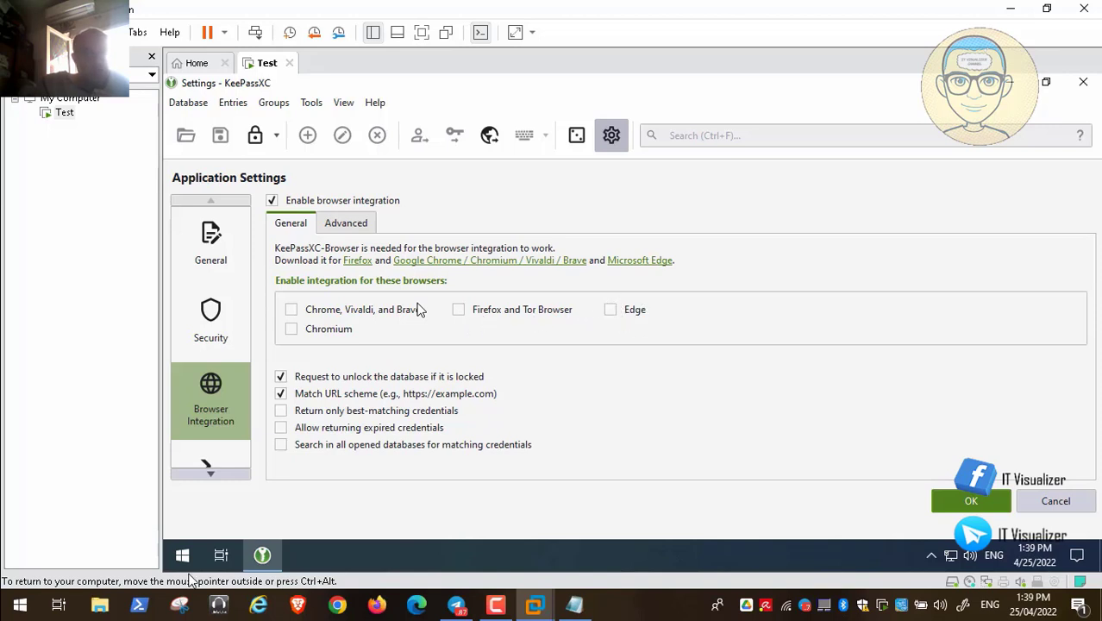
key("space")
key("space")
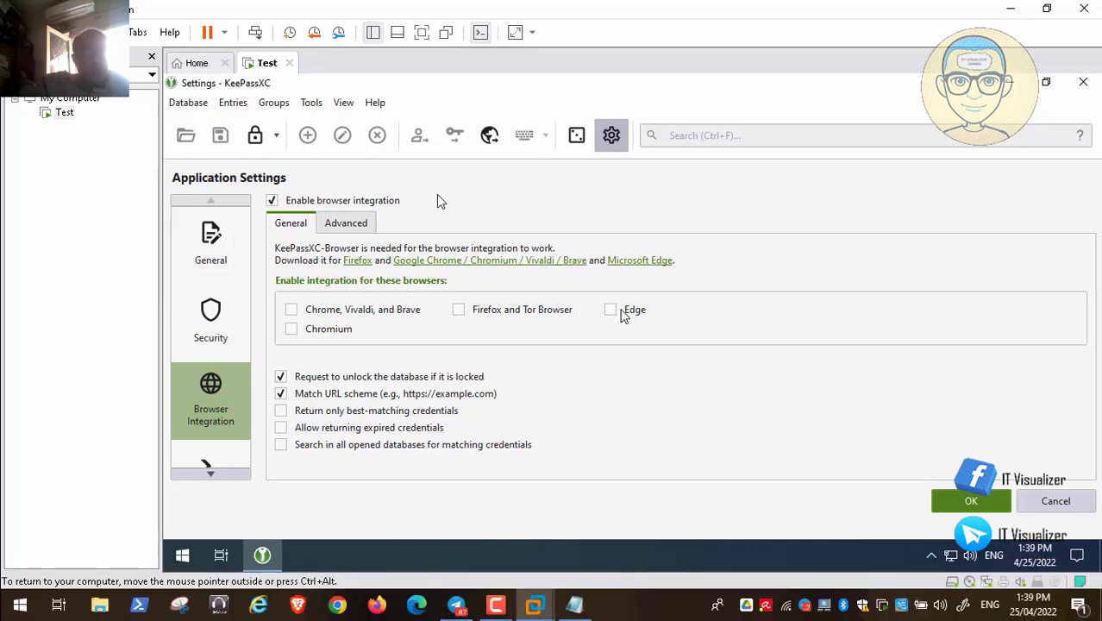
left_click(671, 362)
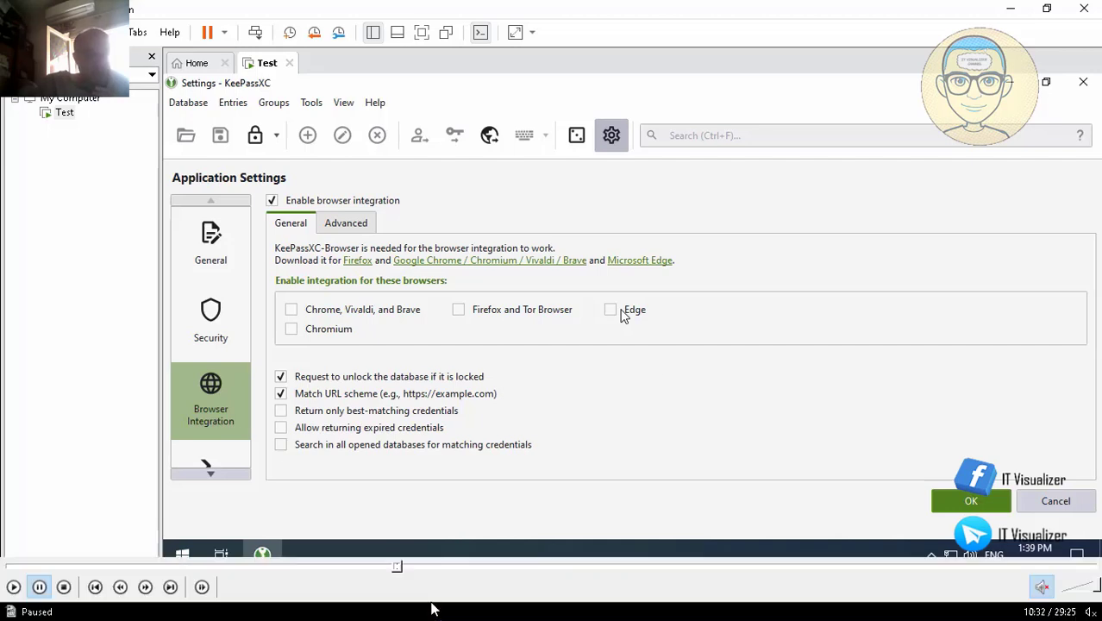
left_click(15, 587)
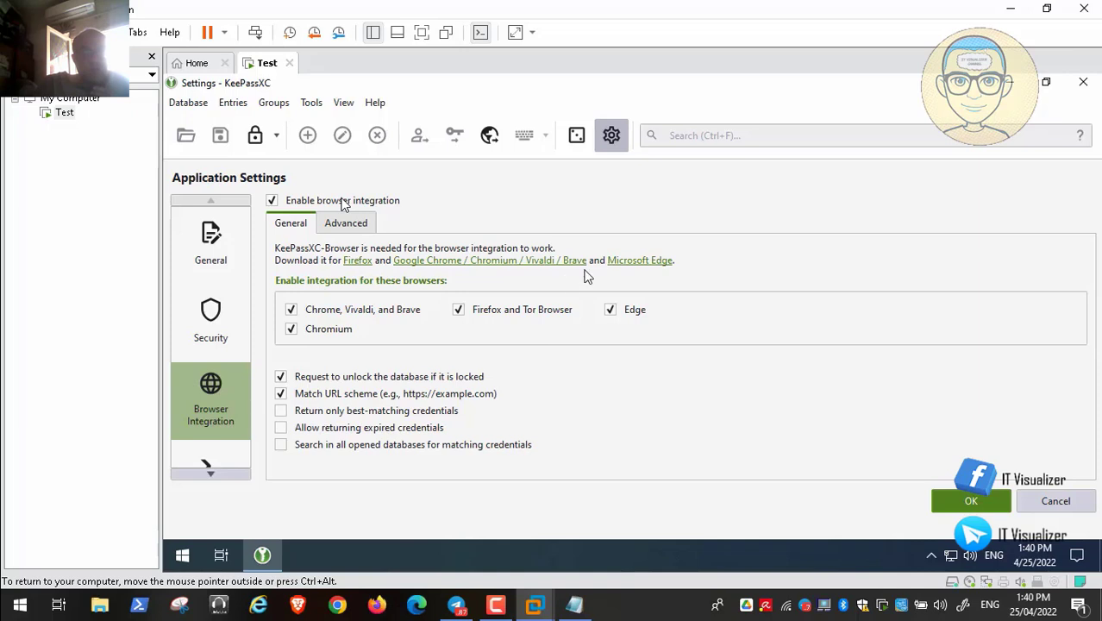
left_click(641, 263)
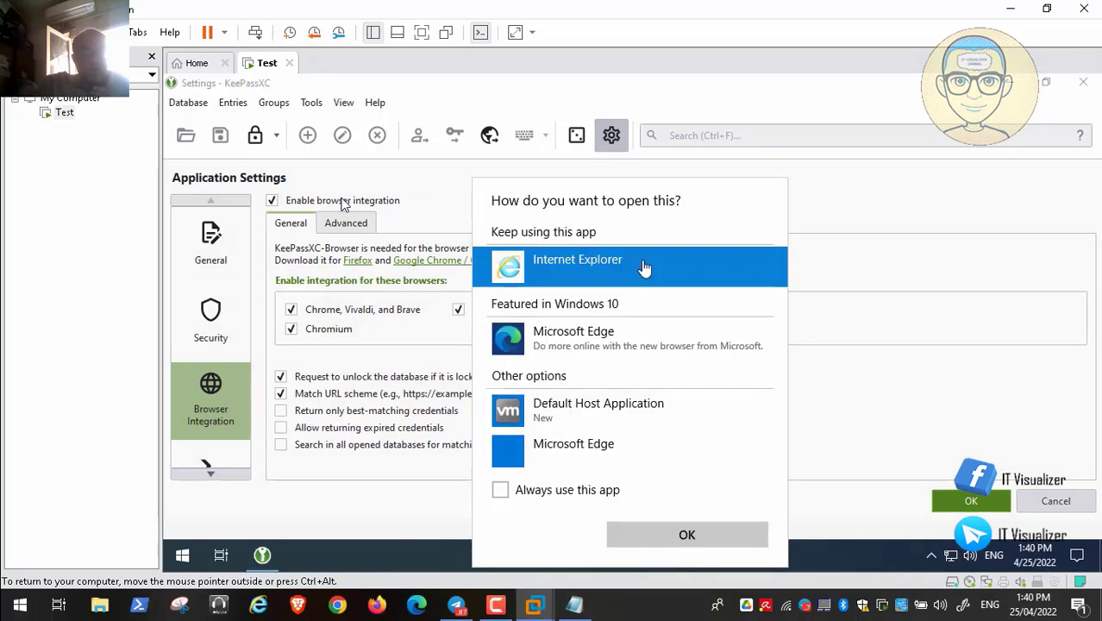
- Open the link in Microsoft Edge, dismiss the tip, and add the KeePassXC-Browser extension
left_click(634, 347)
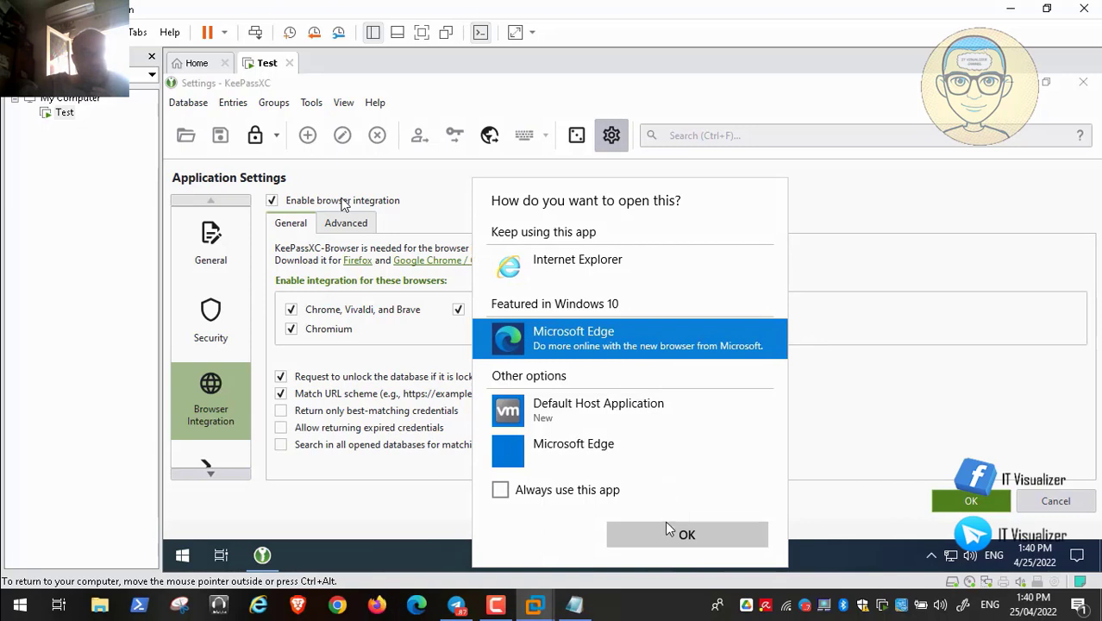
left_click(684, 534)
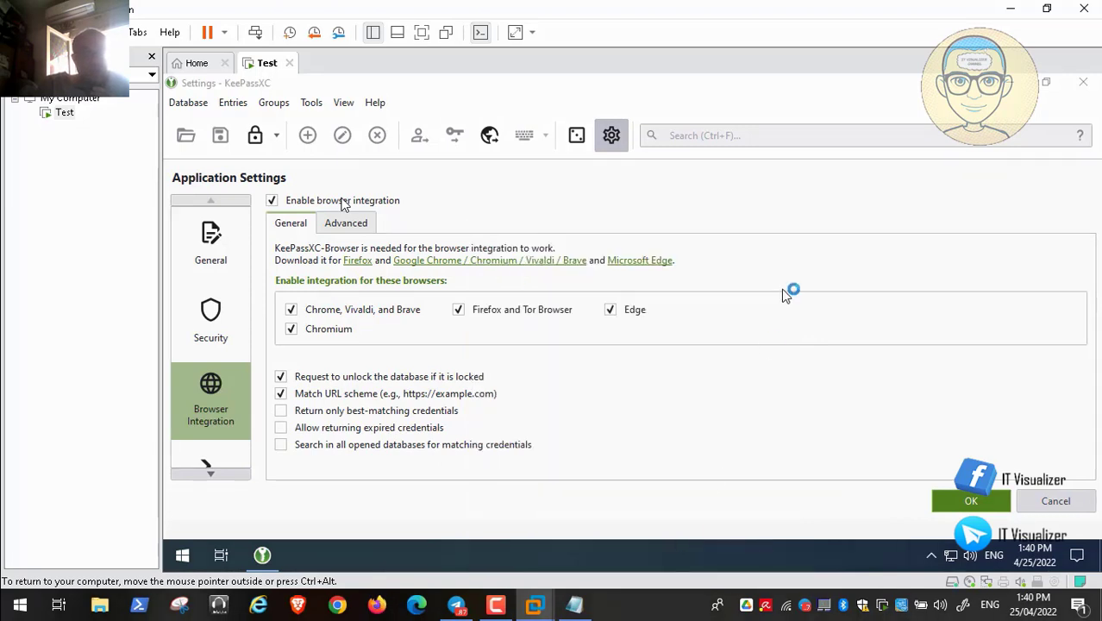
left_click(959, 491)
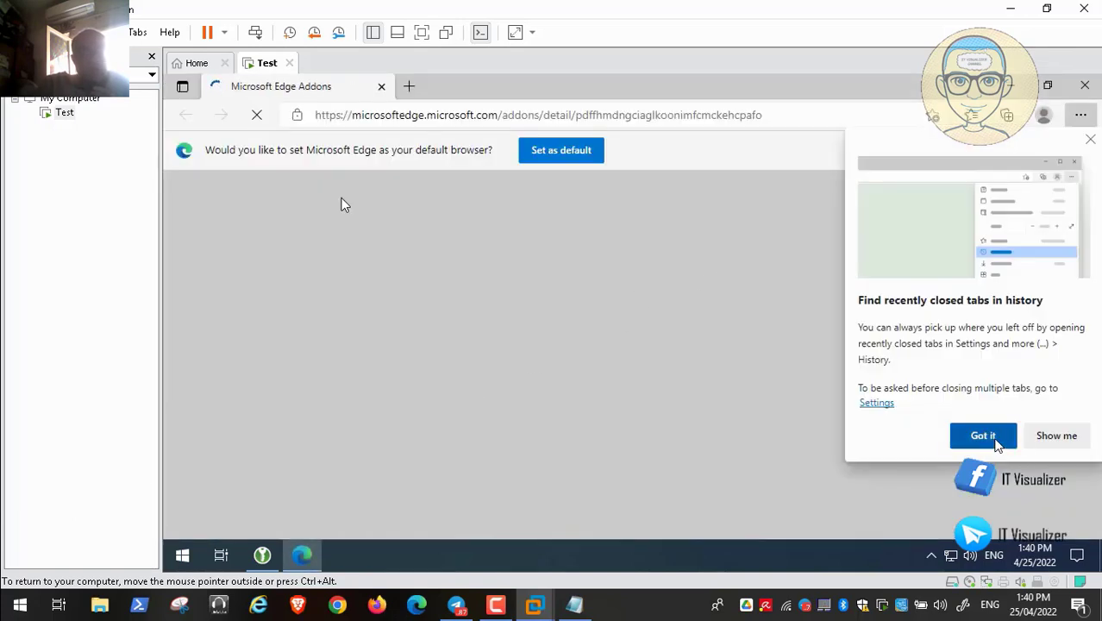
left_click(985, 437)
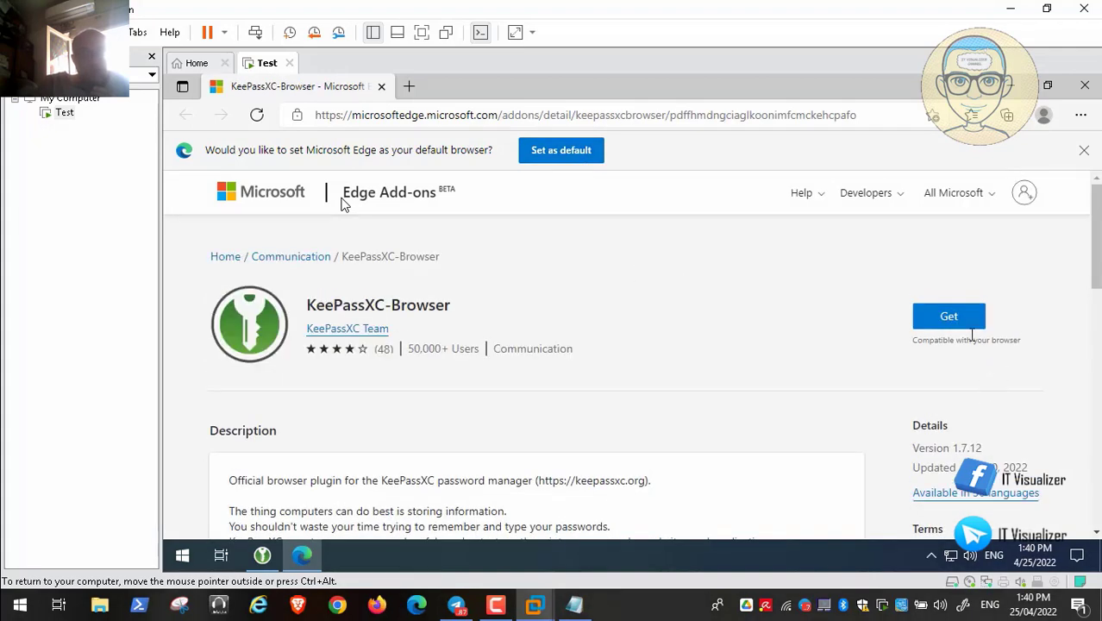
mouse_move(1097, 266)
left_mouse_down()
mouse_move(1101, 383)
mouse_move(1101, 267)
left_mouse_up()
left_click(948, 317)
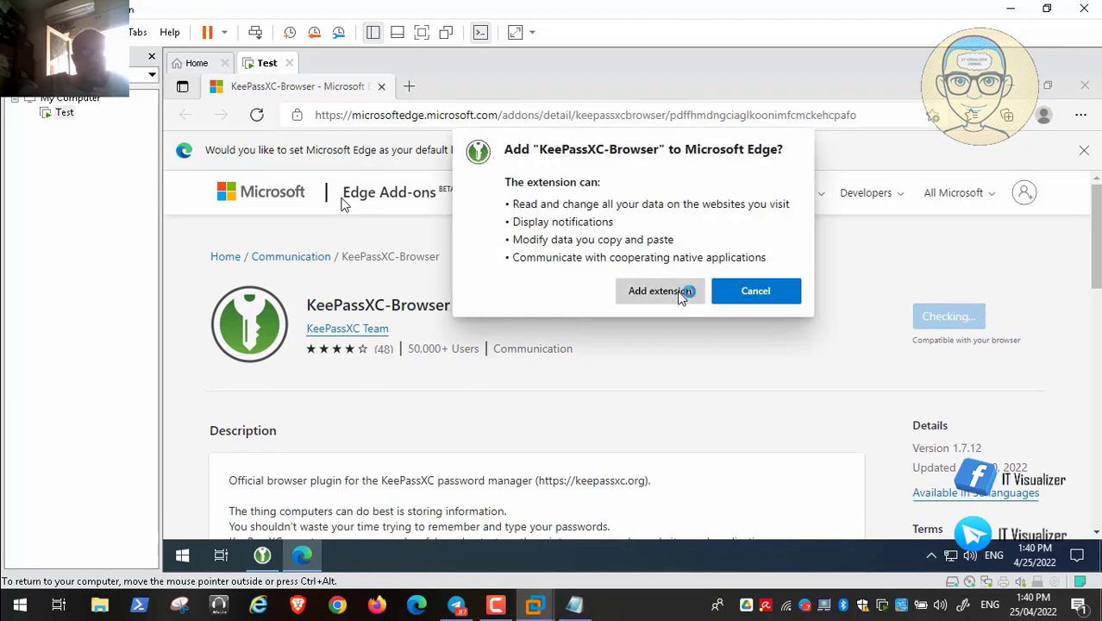
left_click(657, 292)
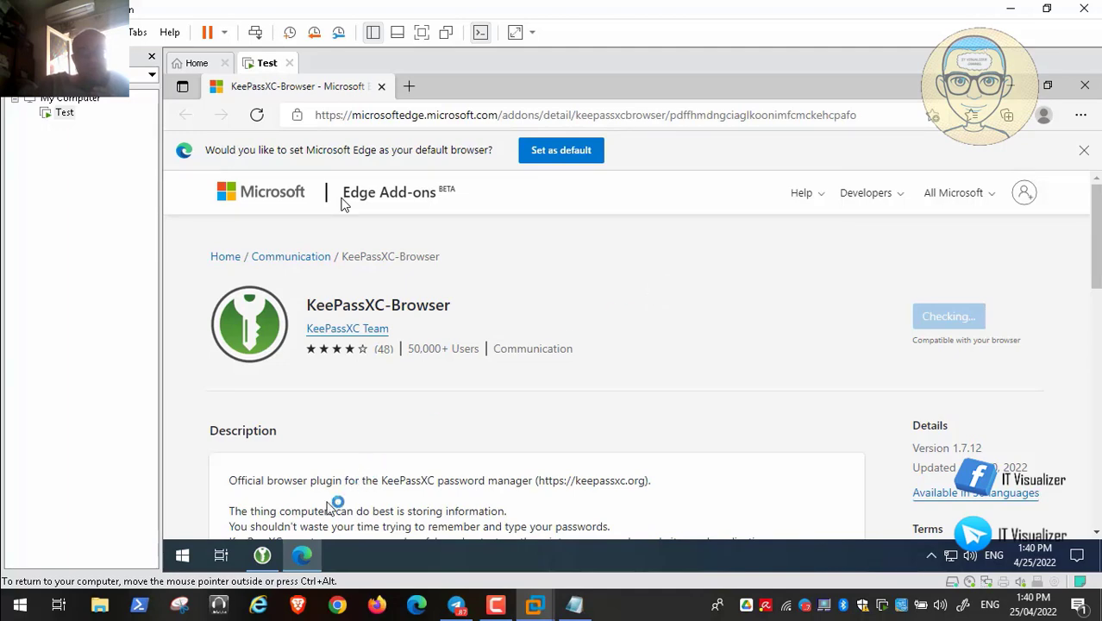
- Return to KeePassXC Settings and move through SSH Agent to the KeeShare category
left_click(263, 557)
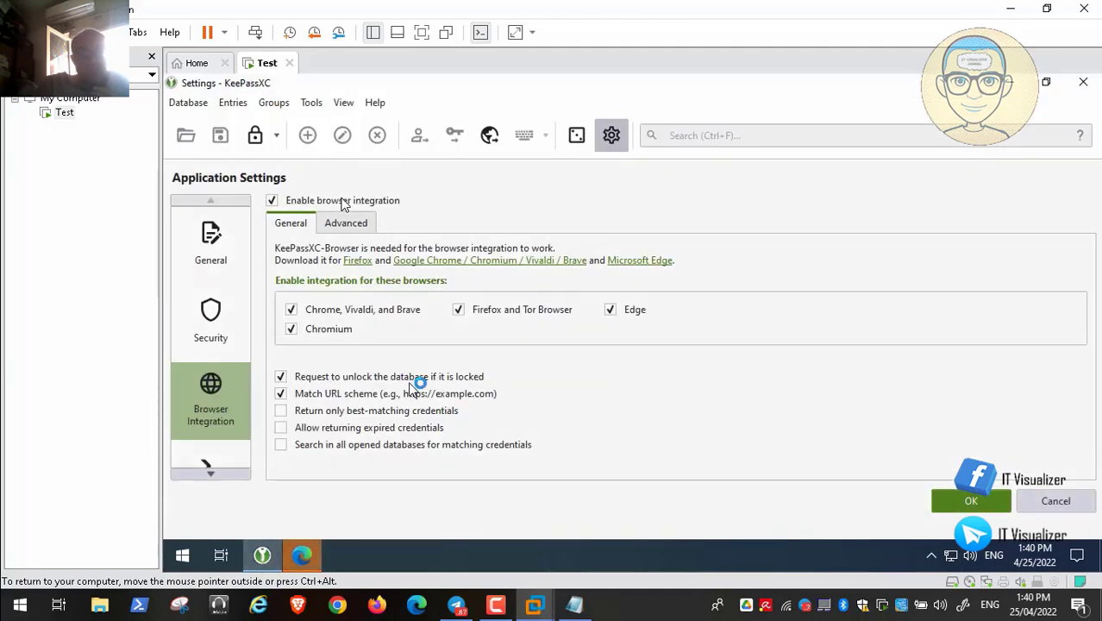
left_click(215, 474)
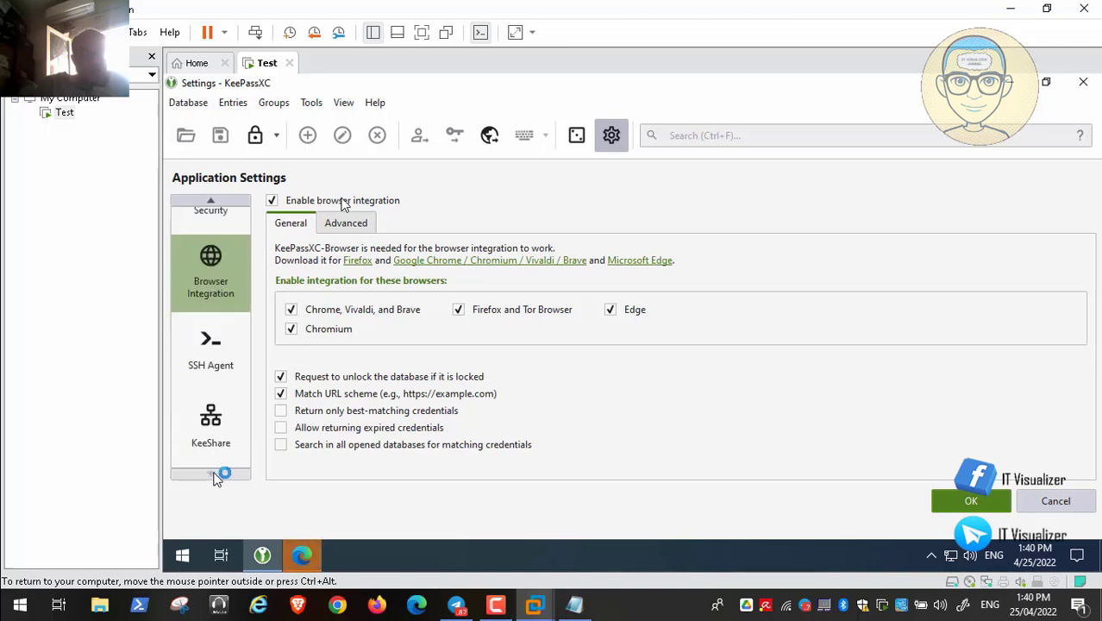
left_click(216, 342)
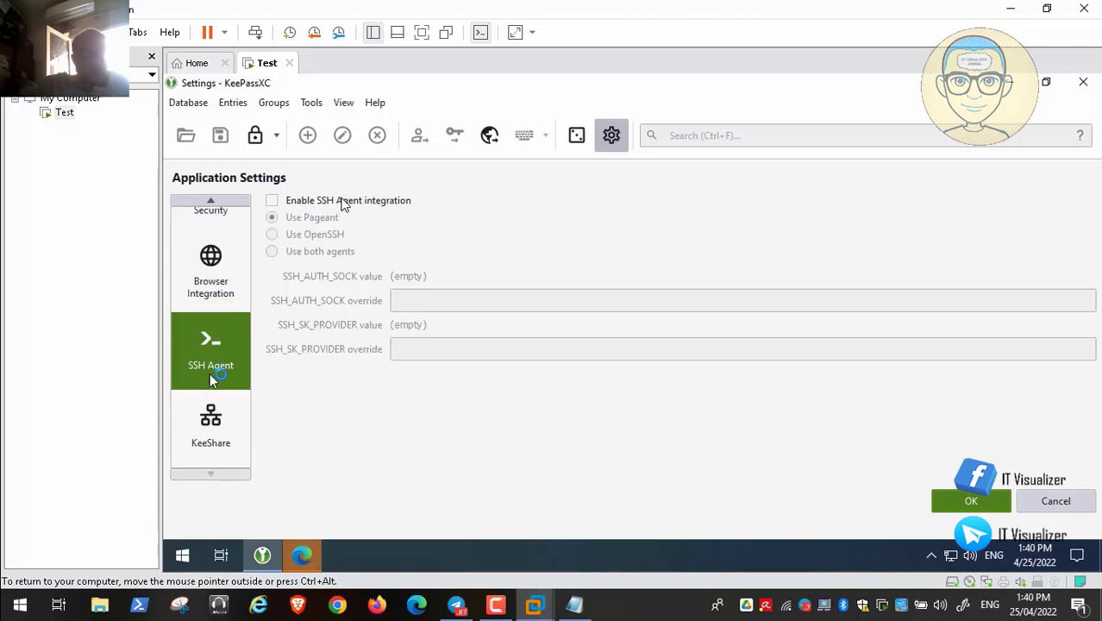
left_click(214, 423)
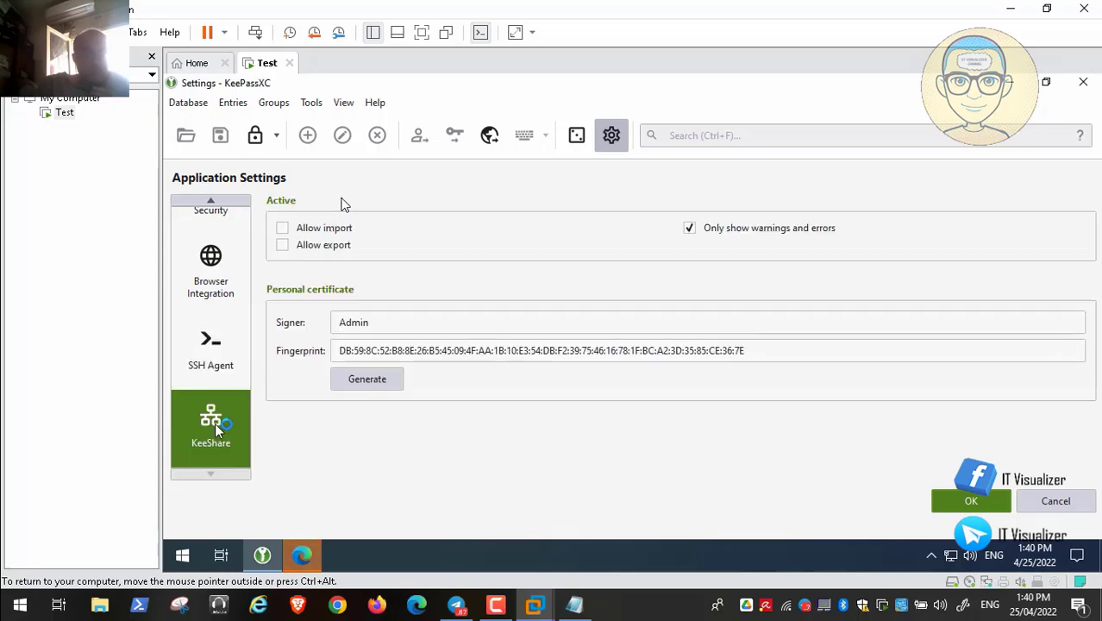
mouse_move(69, 568)
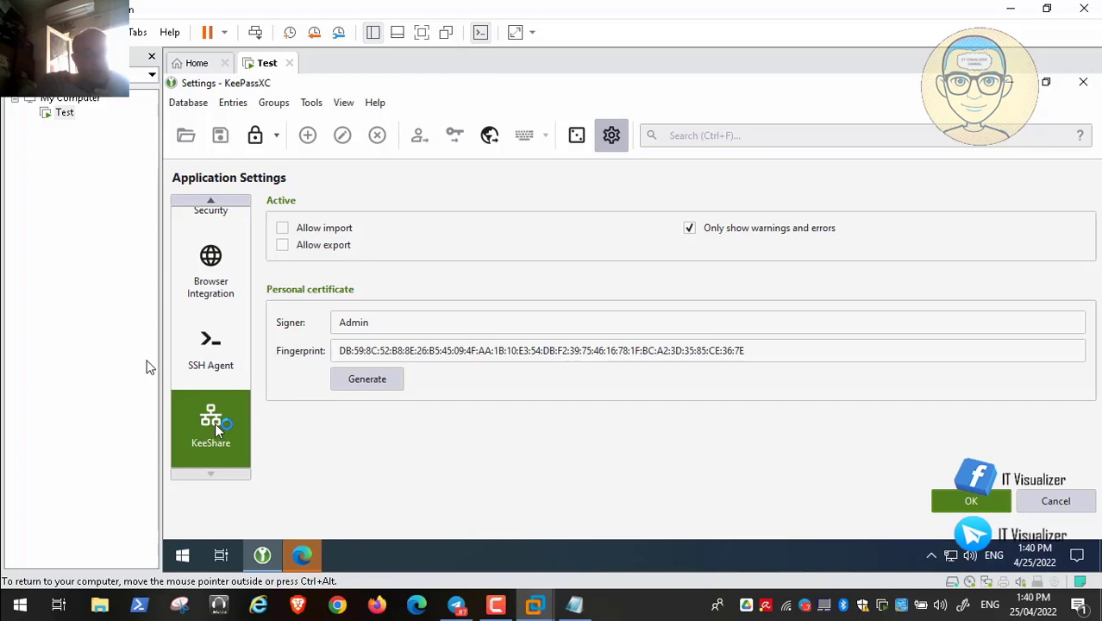
mouse_move(3, 604)
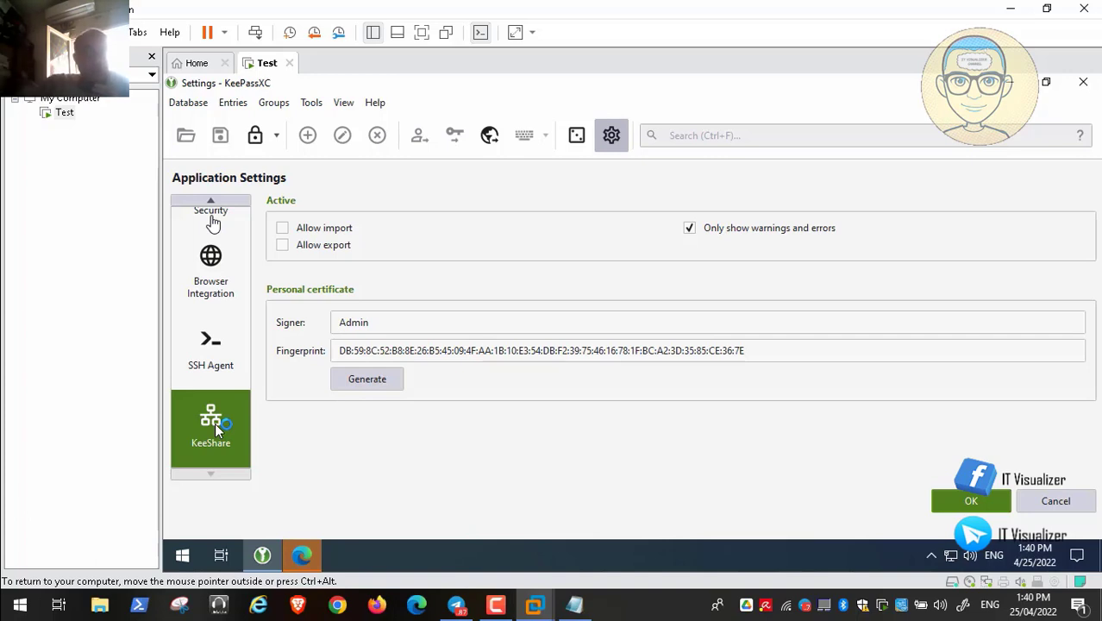
- Tick Allow import and Allow export for KeeShare and save the settings with OK
left_click(213, 223)
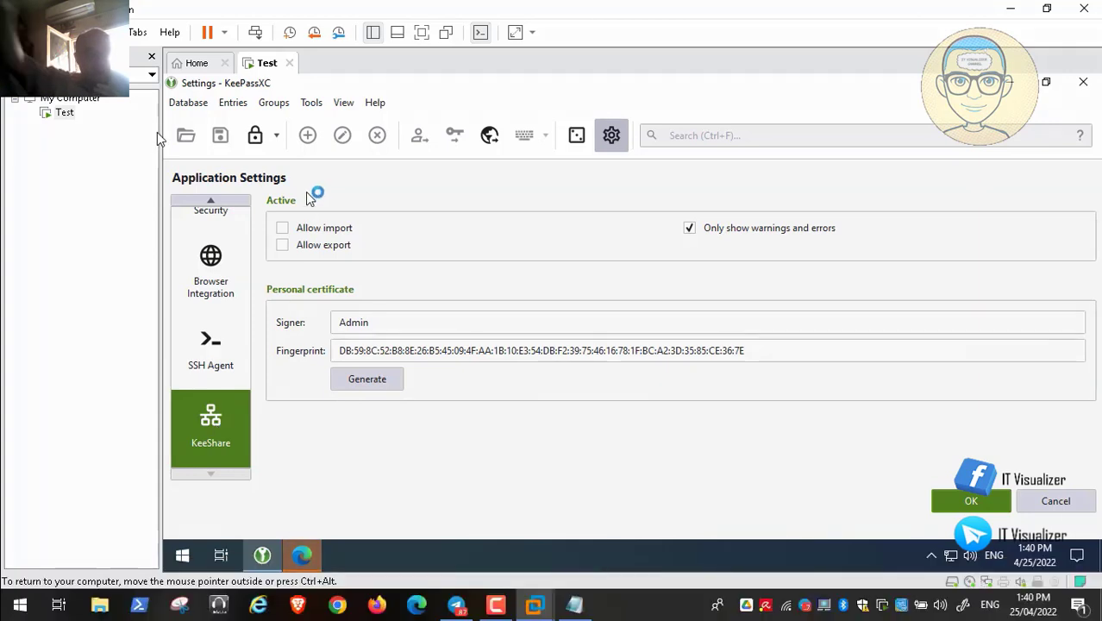
left_click(283, 227)
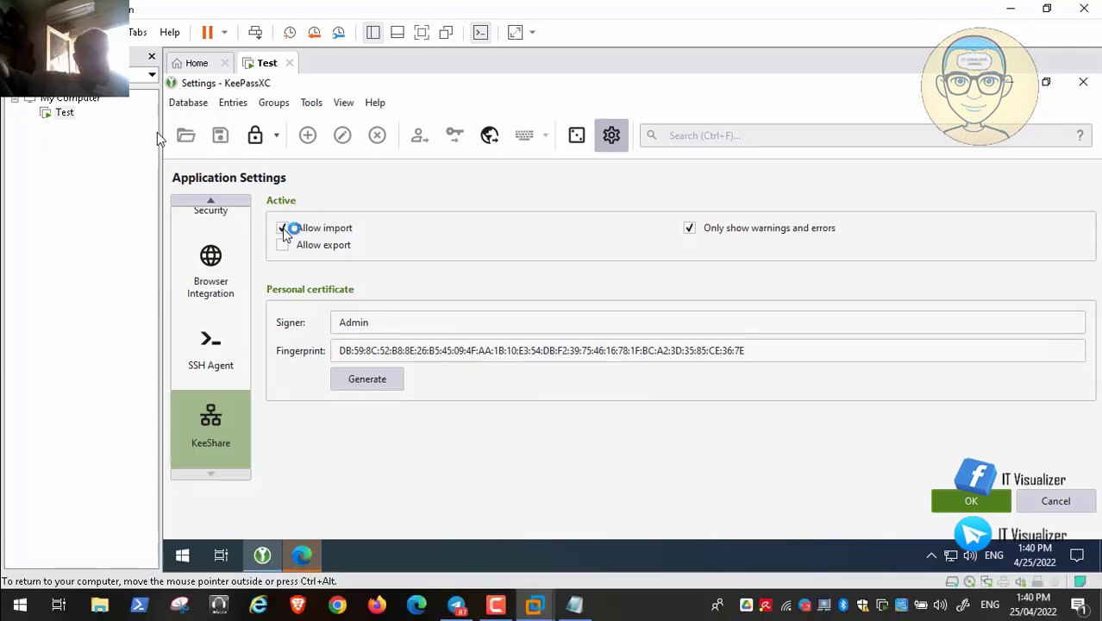
left_click(283, 245)
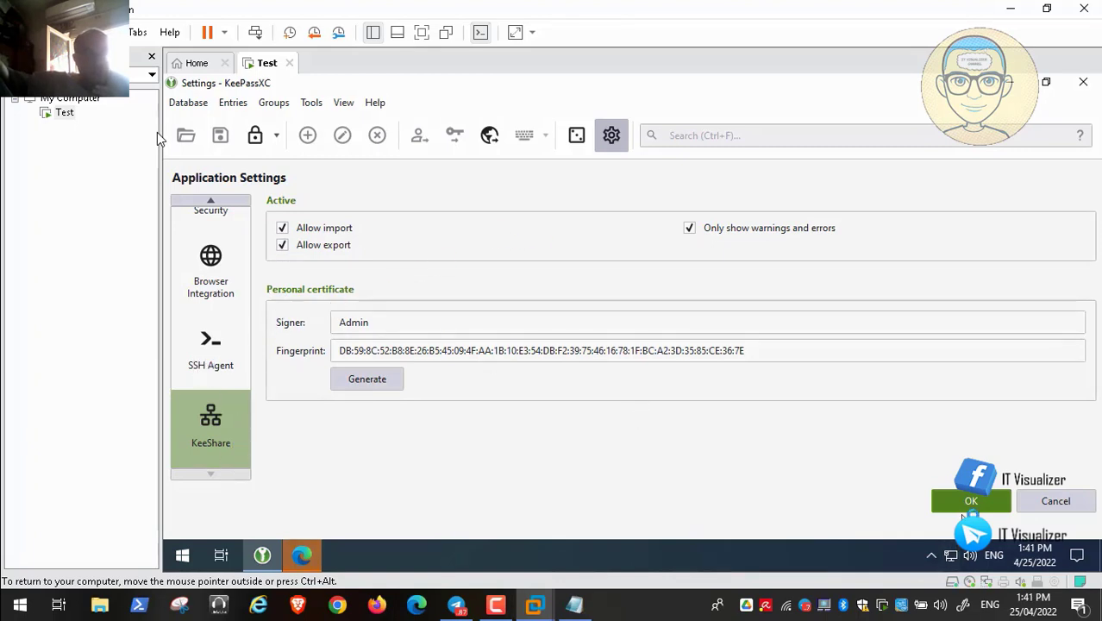
left_click(966, 503)
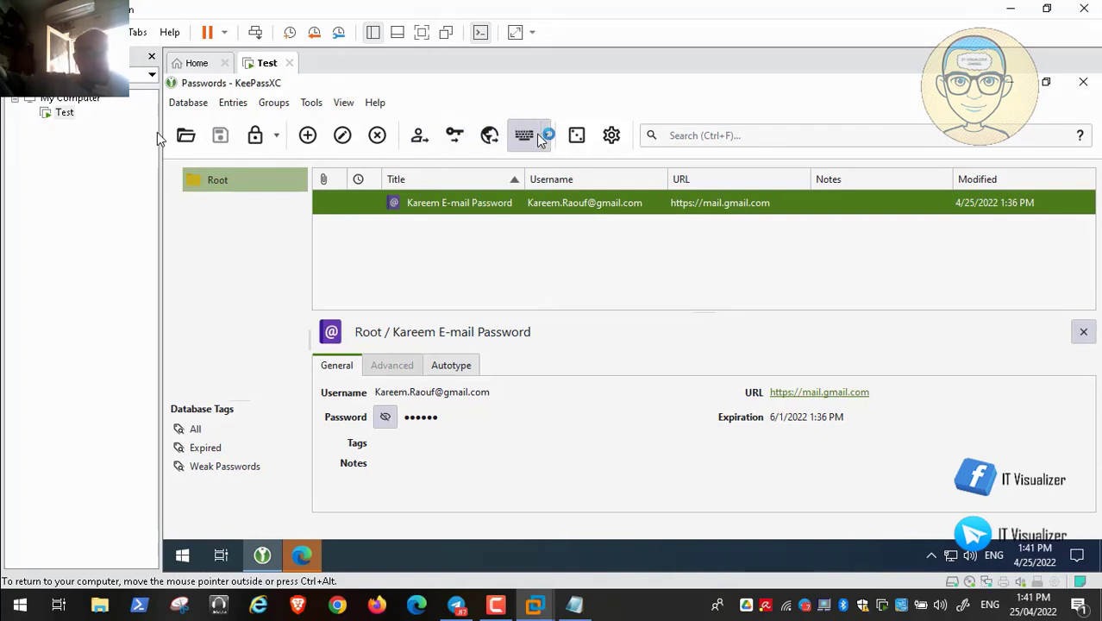
- Open Database Reports from the Database menu to view the Passwords statistics
left_click(177, 105)
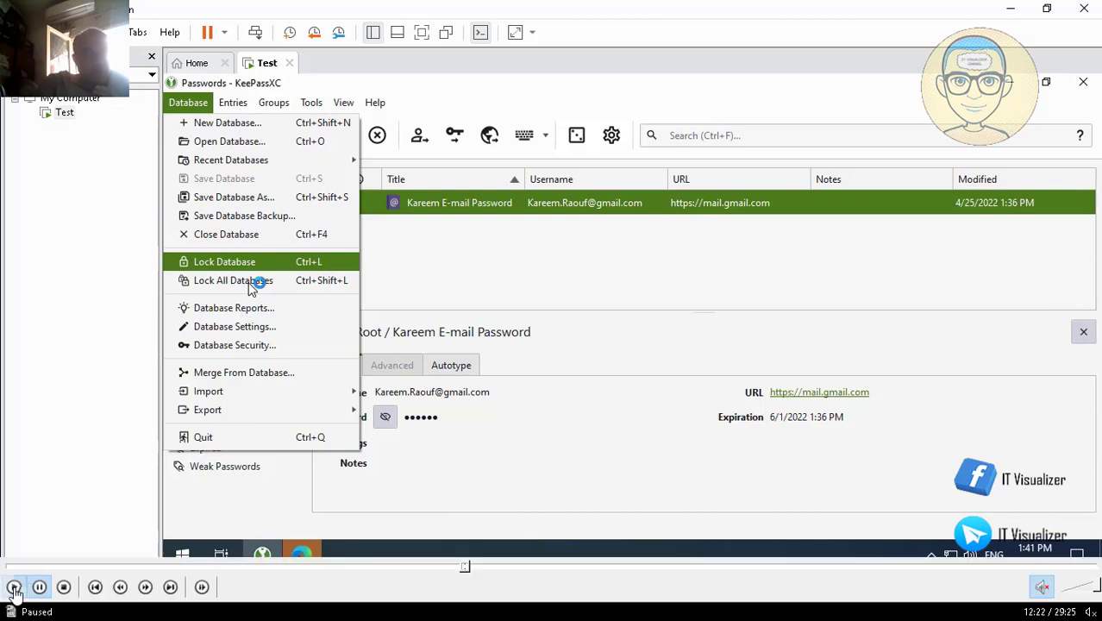
left_click(251, 313)
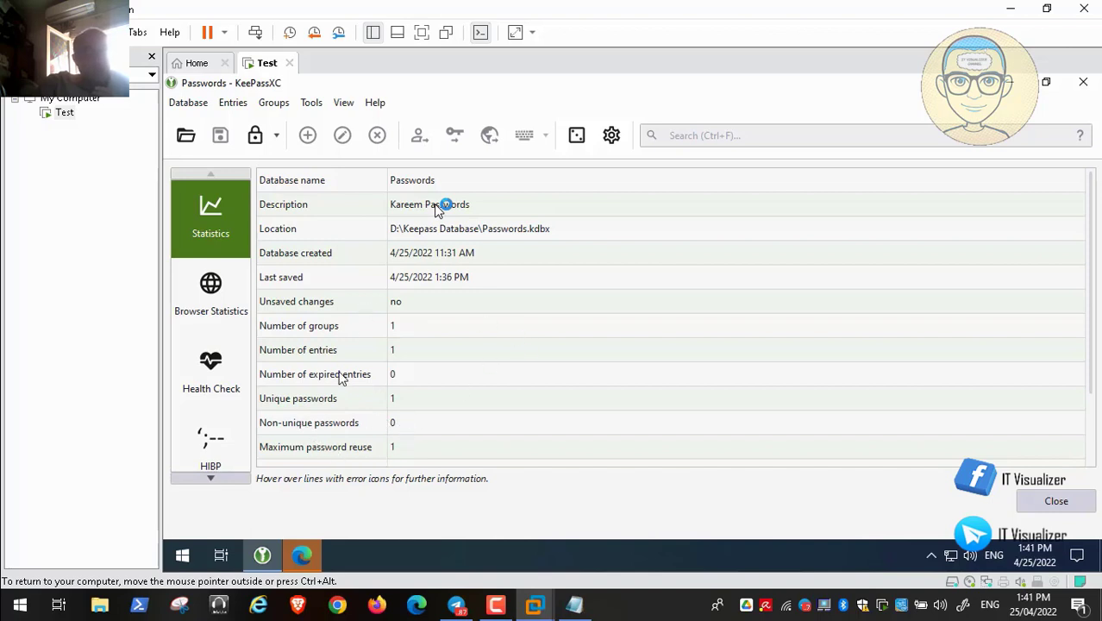
- Scroll through the Statistics table, then switch to the Browser Statistics report
mouse_move(2, 607)
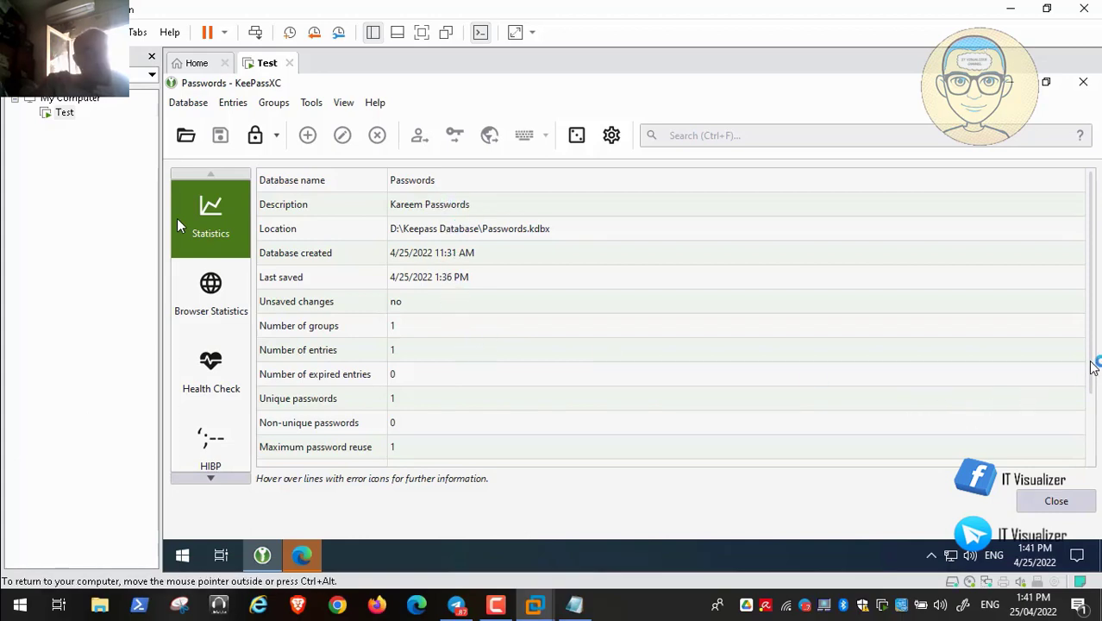
left_click_drag(1093, 371, 1100, 273)
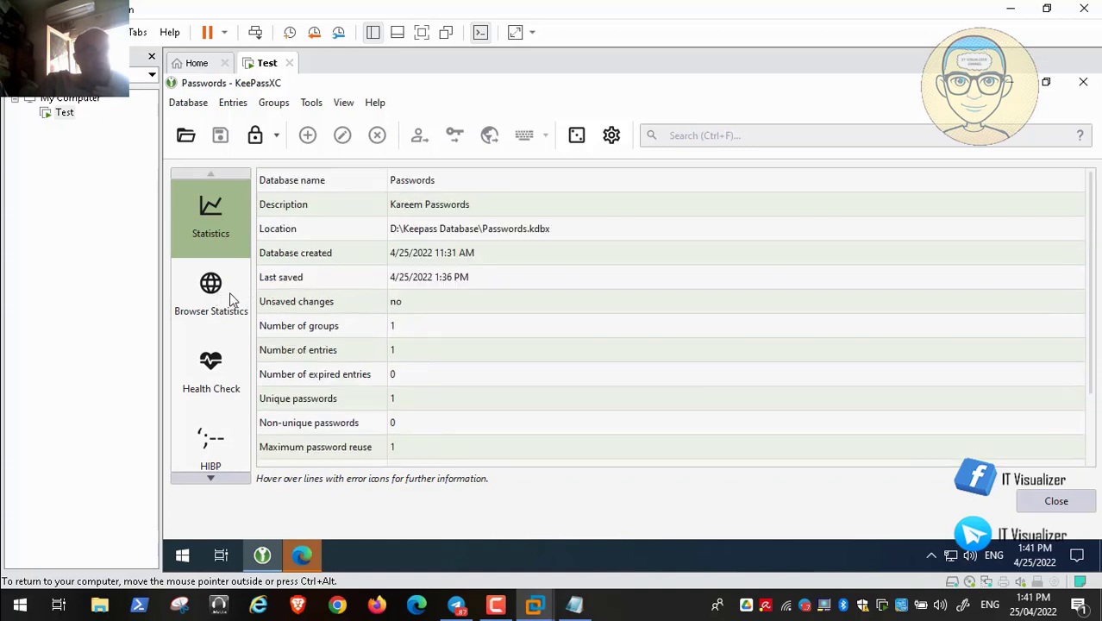
left_click(216, 298)
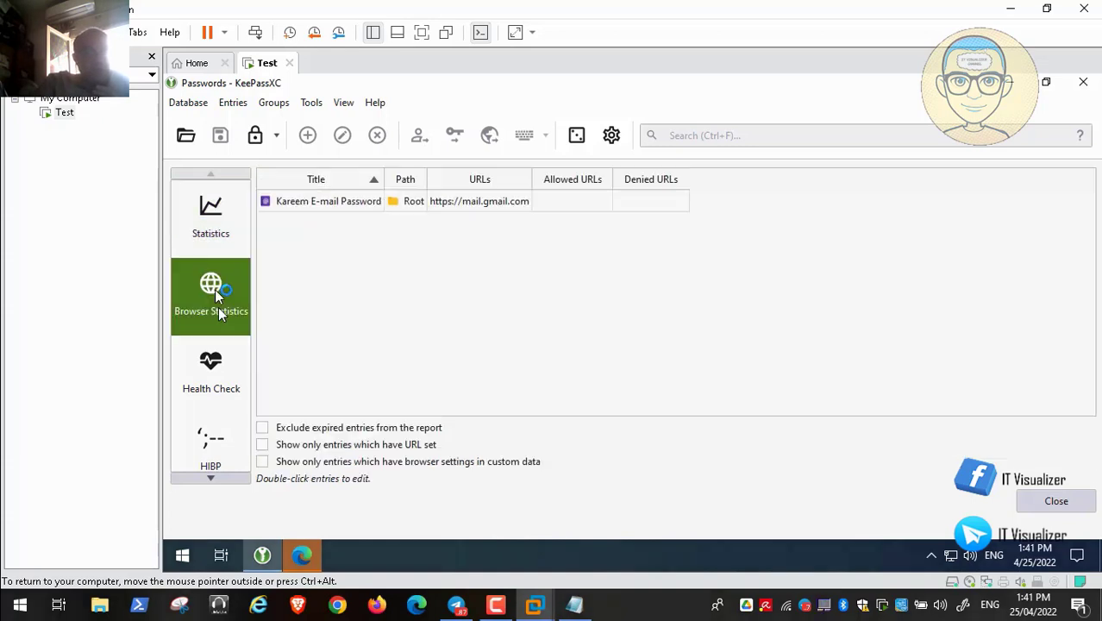
- Open the HIBP report in the Database Reports sidebar
mouse_move(94, 607)
mouse_move(86, 578)
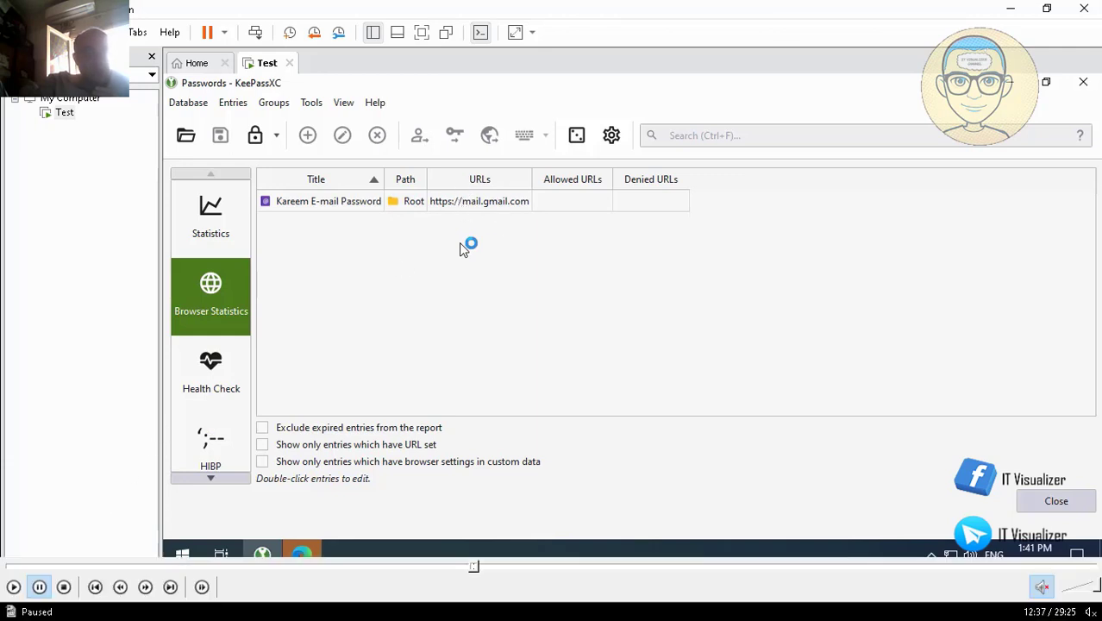
left_click(13, 587)
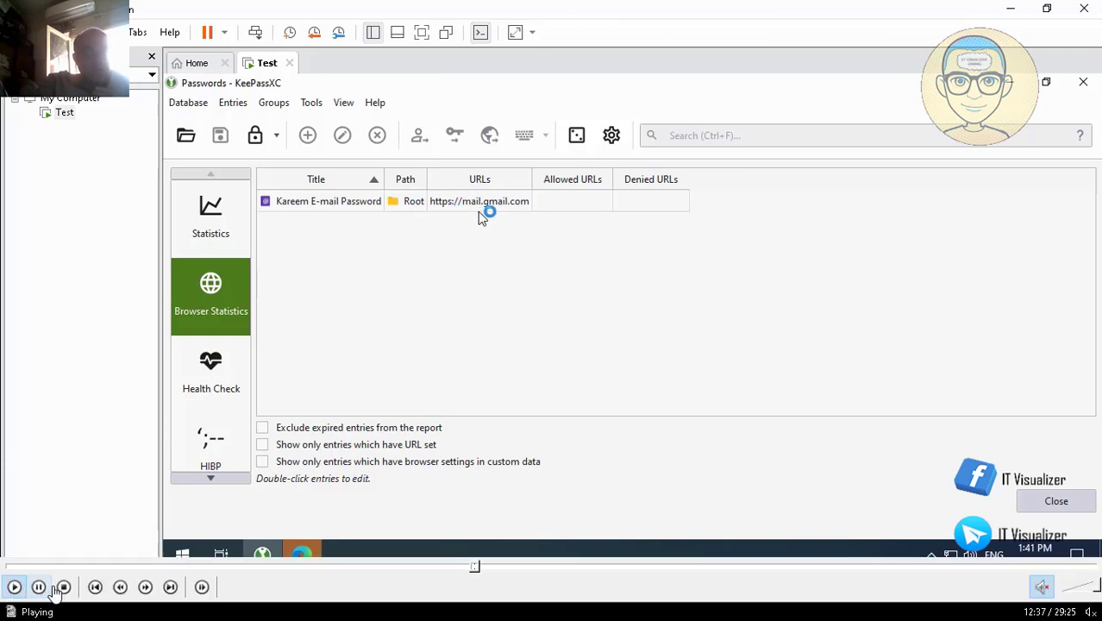
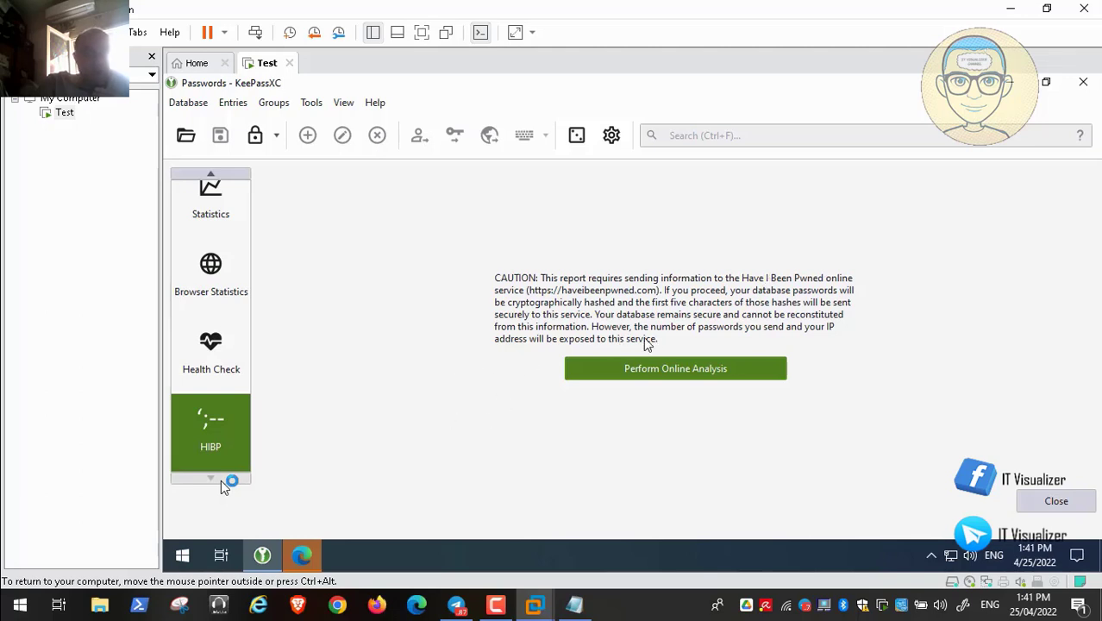
- Close the KeePassXC Database Reports window and return to the desktop with the KeePassXC shortcut
mouse_move(92, 610)
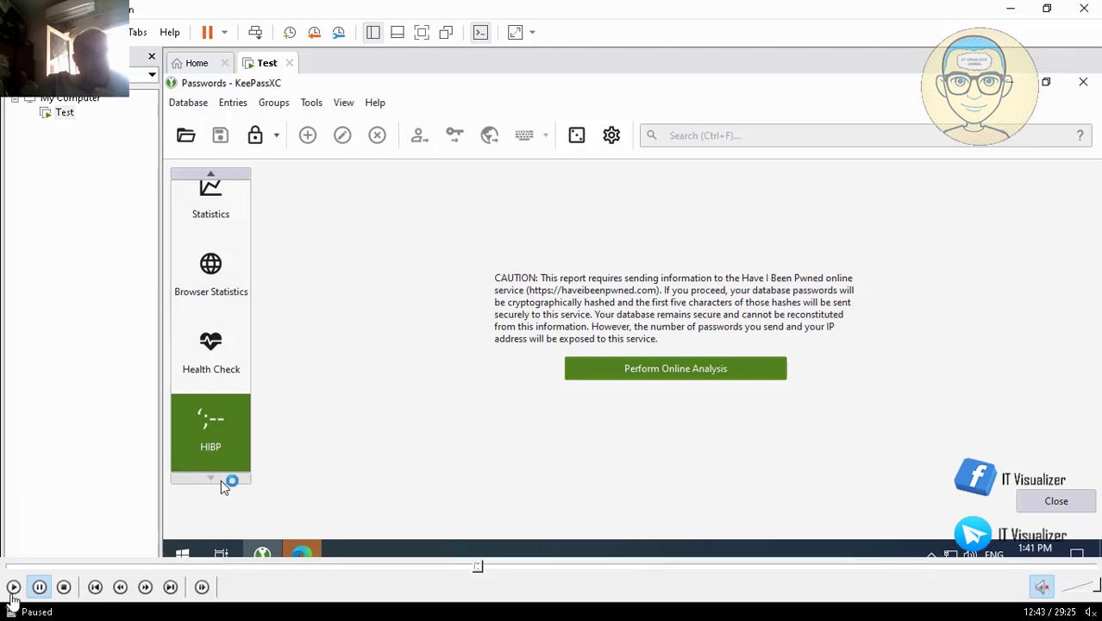
left_click(14, 588)
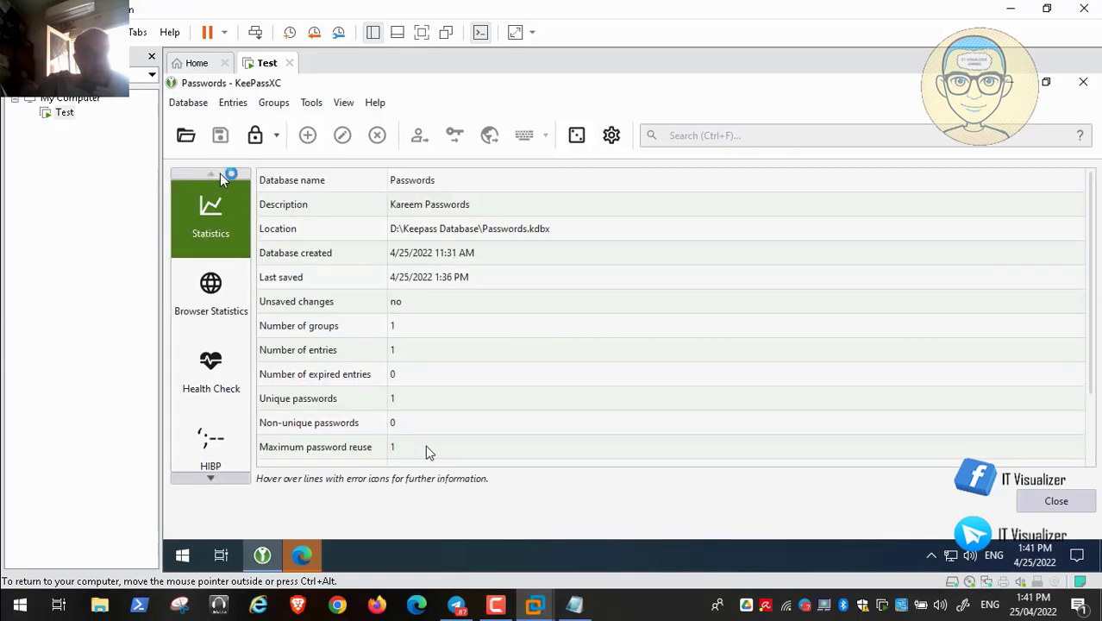
mouse_move(509, 571)
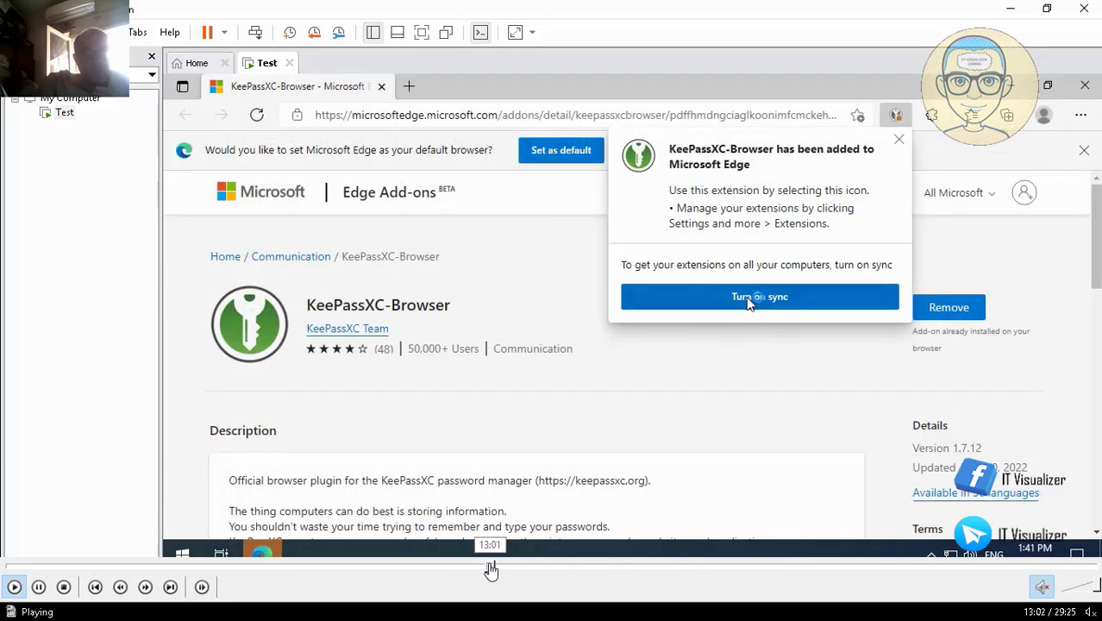
left_click(490, 568)
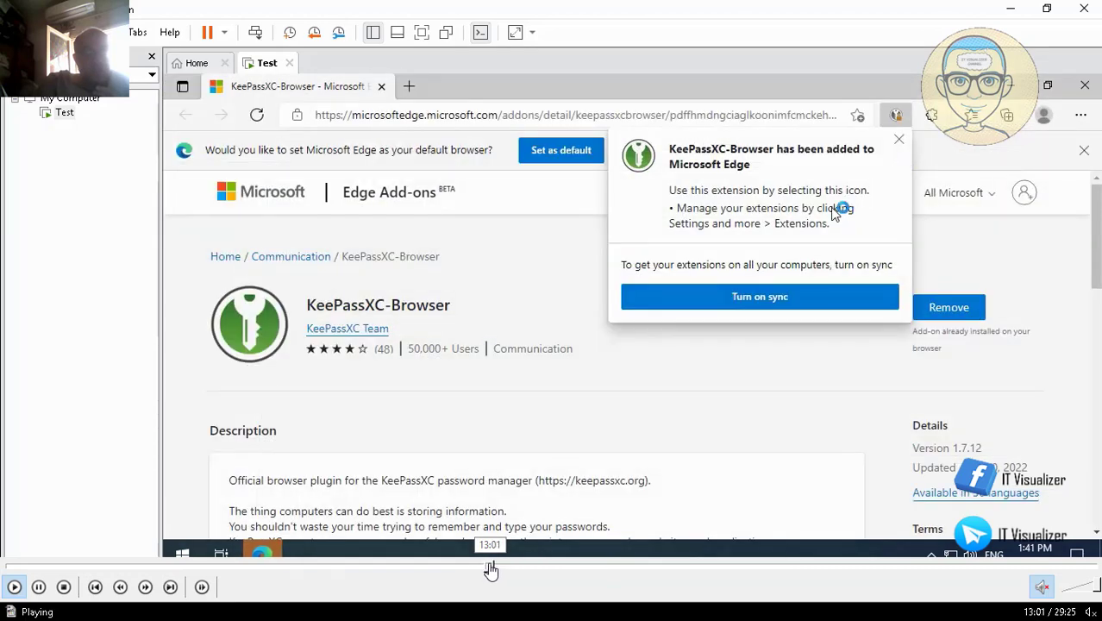
left_click(489, 567)
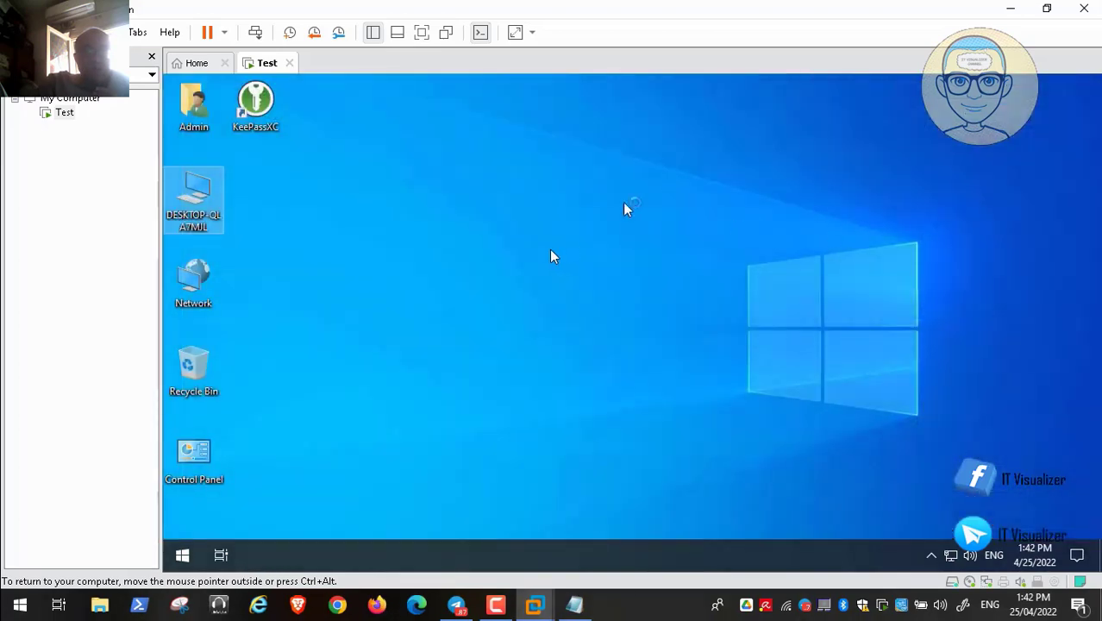
- Launch KeePassXC and paste the master password into the unlock screen, showing it as plain text
double_click(255, 101)
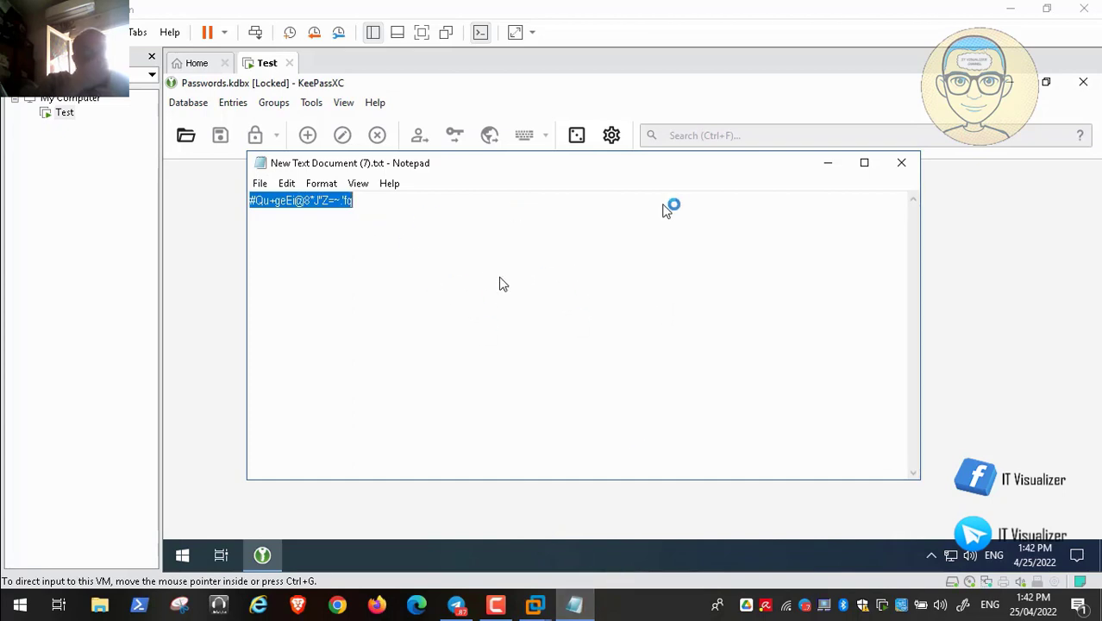
left_click(830, 163)
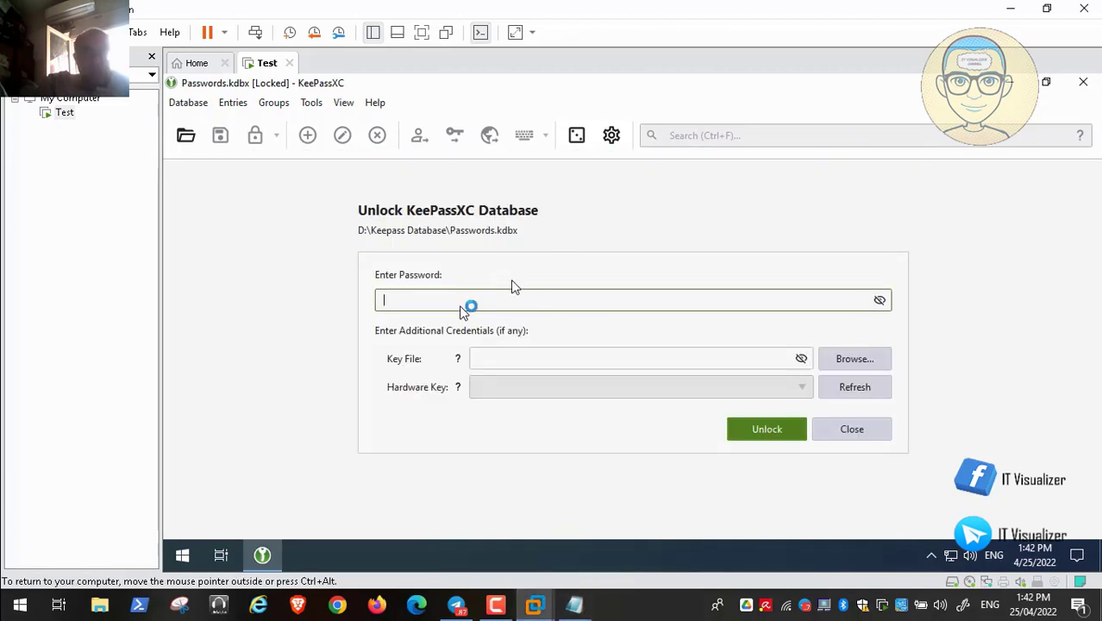
key("ctrl+v")
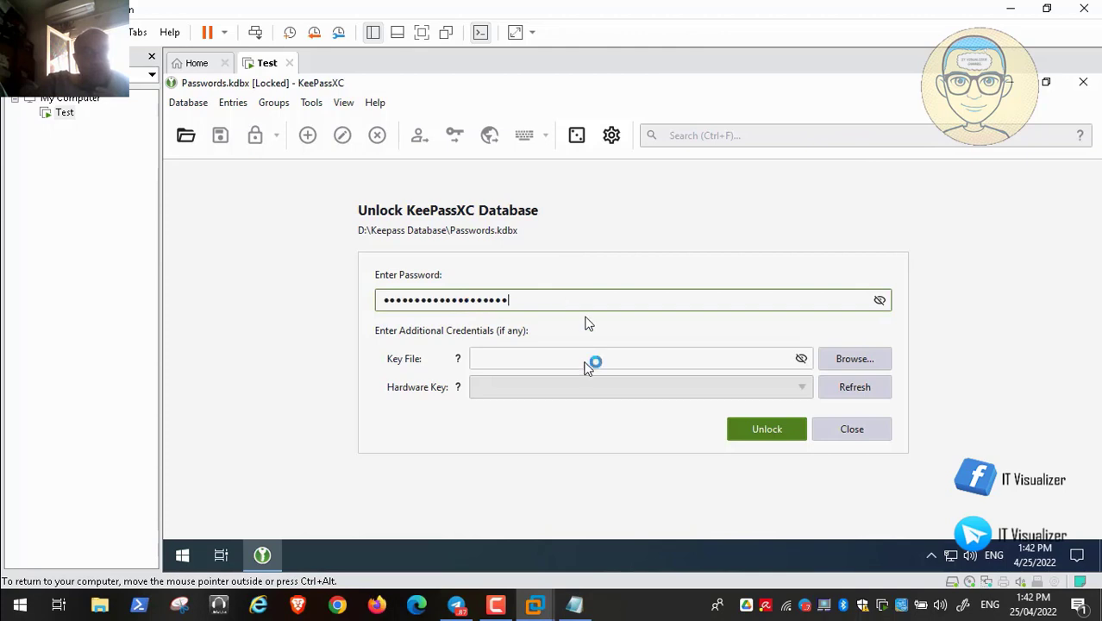
left_click(767, 429)
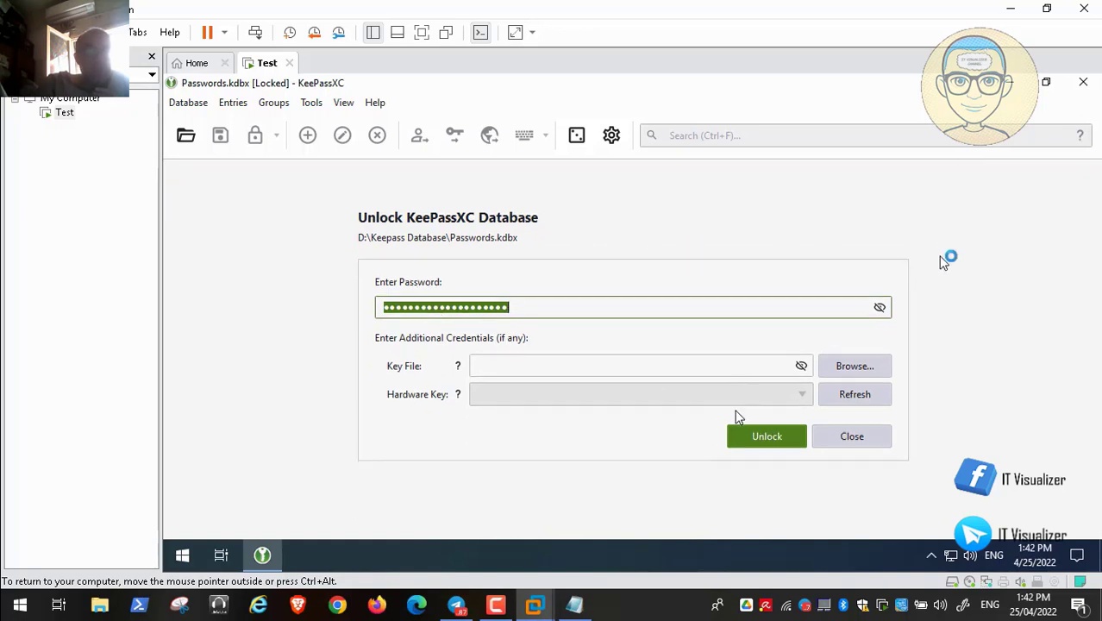
left_click(879, 300)
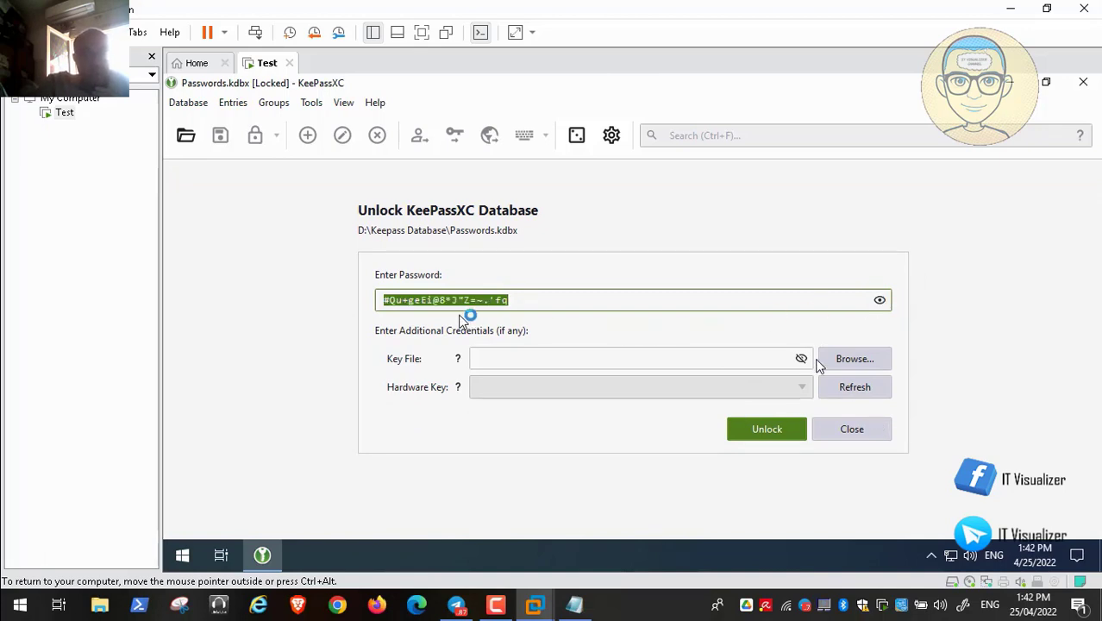
left_click(384, 302)
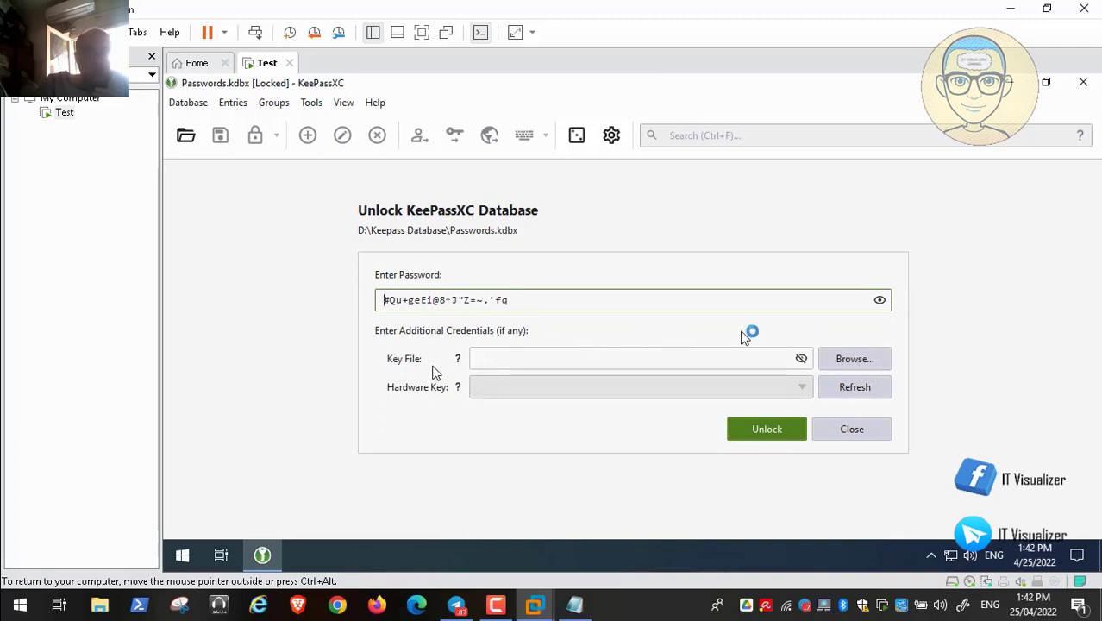
- Add D:\Keepass Key\Key.keyx as the key file and unlock the Passwords database
left_click(842, 357)
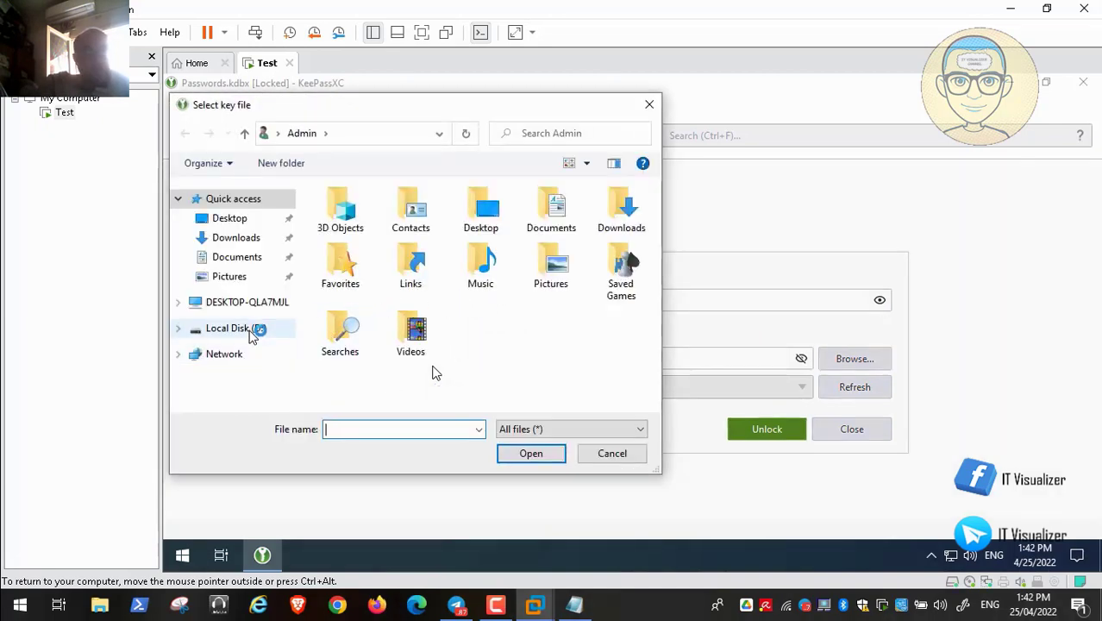
left_click(233, 329)
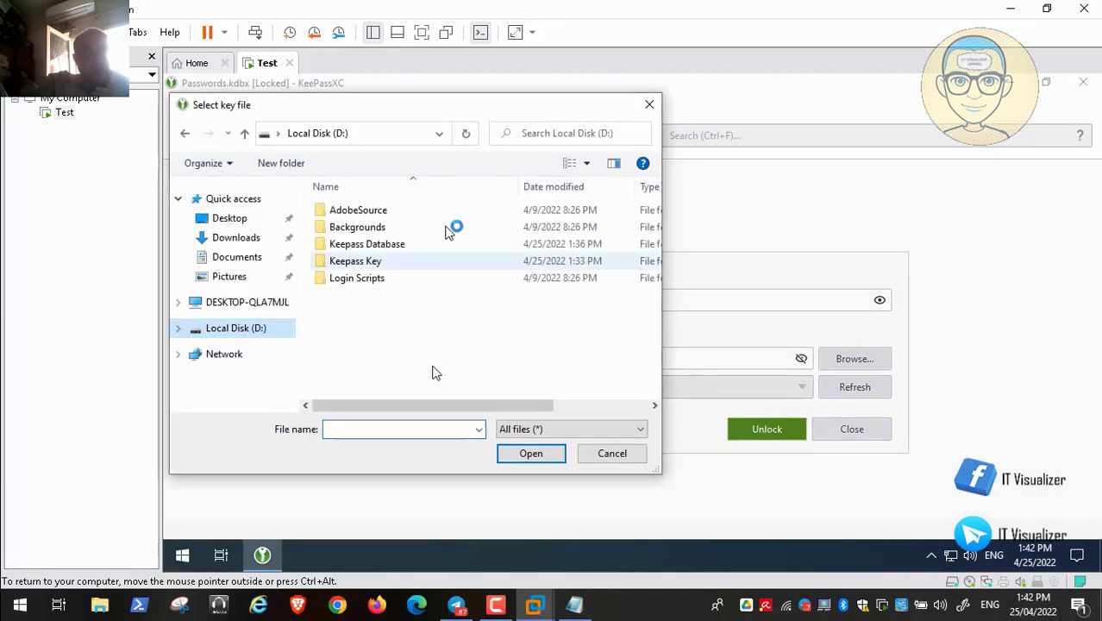
double_click(381, 259)
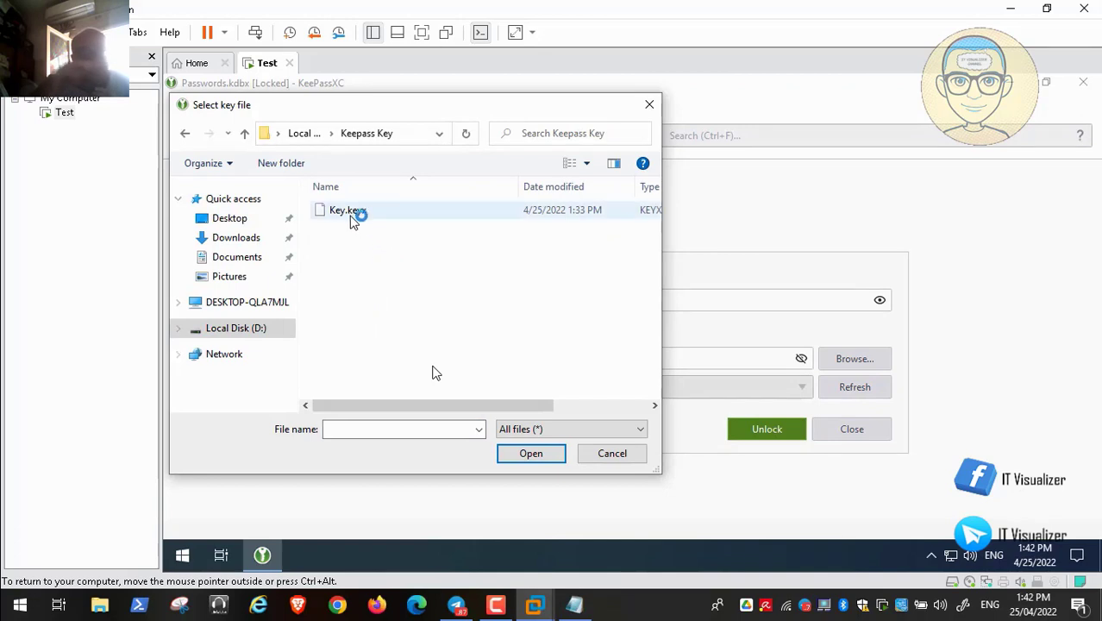
left_click(354, 214)
left_click(527, 454)
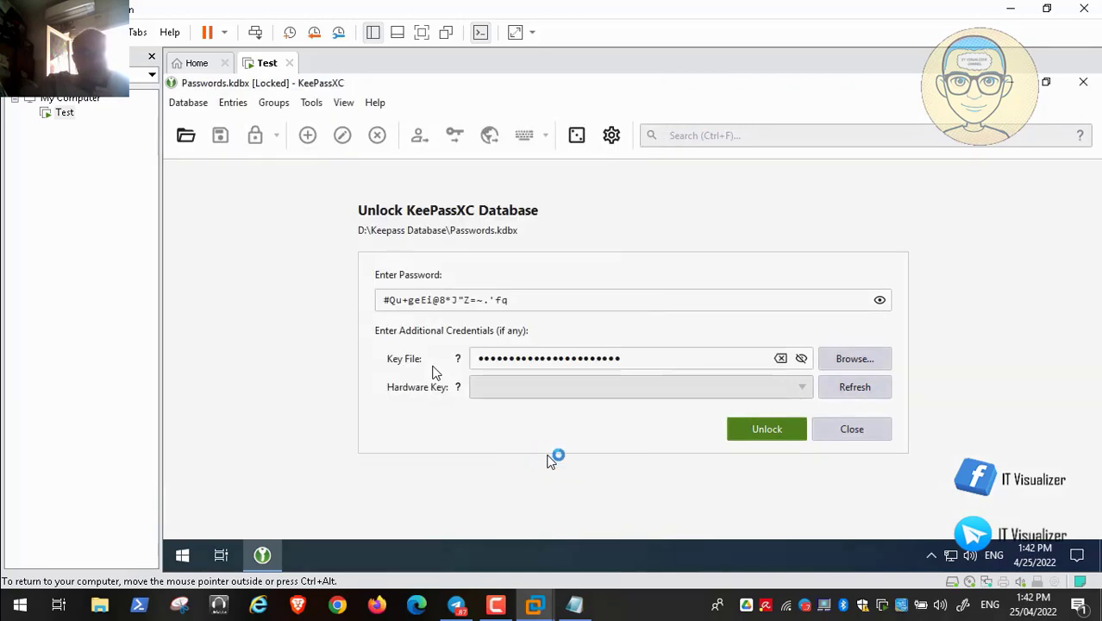
left_click(773, 432)
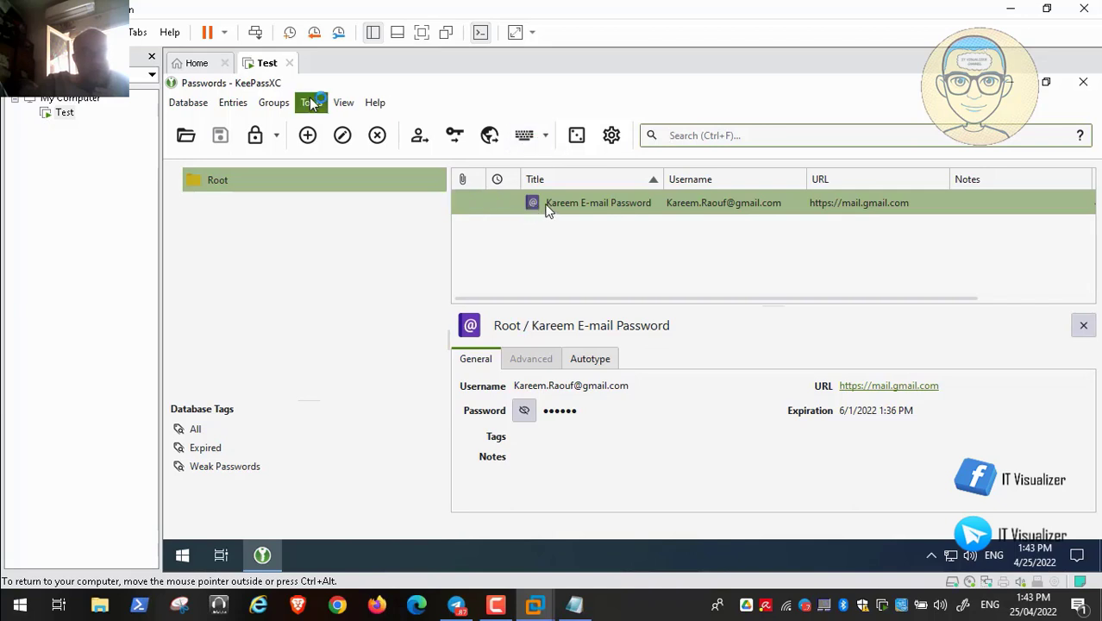
left_click(186, 103)
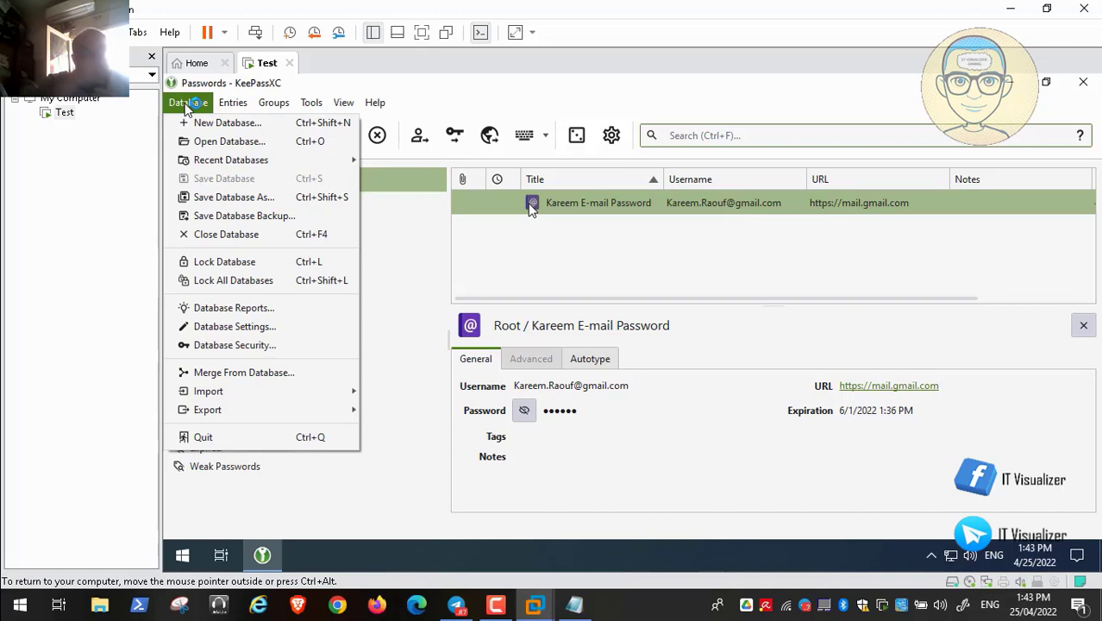
left_click(263, 326)
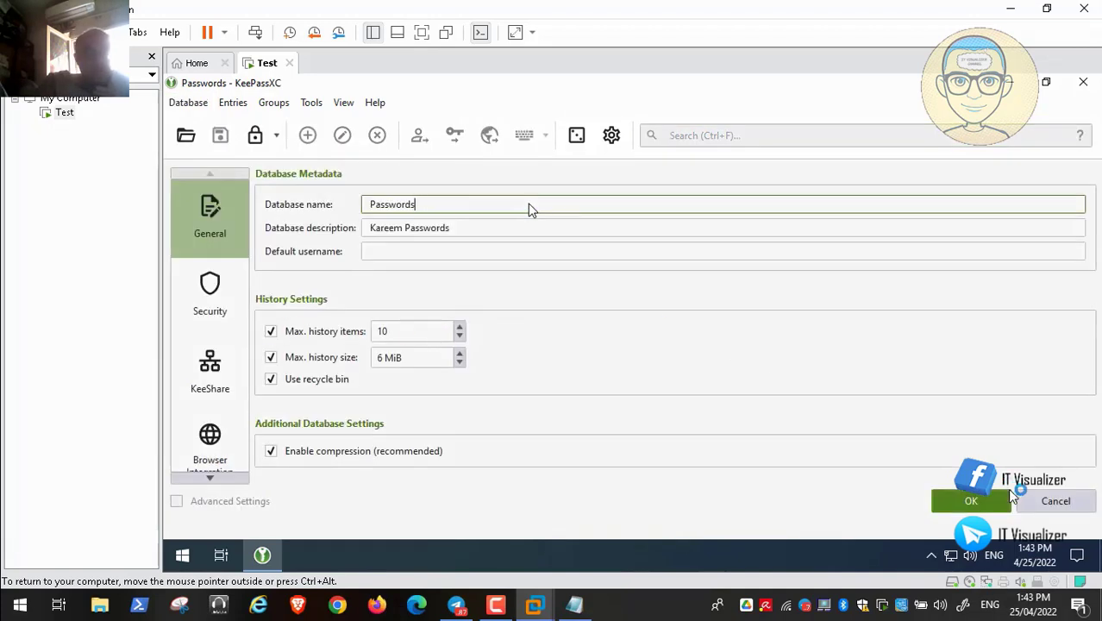
left_click(1081, 507)
left_click(188, 102)
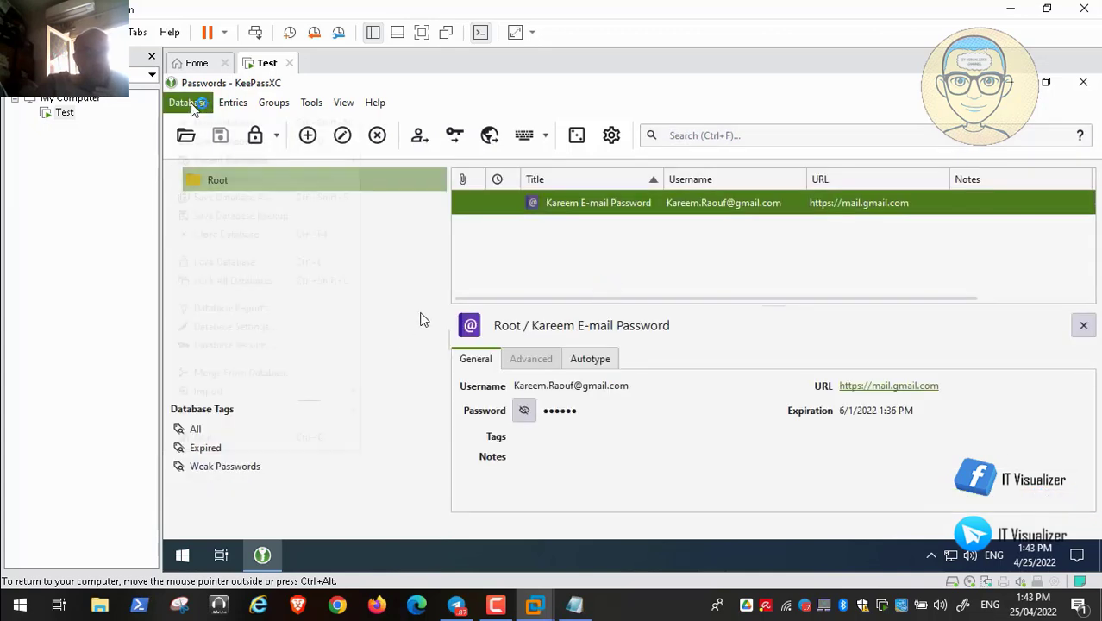
left_click(274, 344)
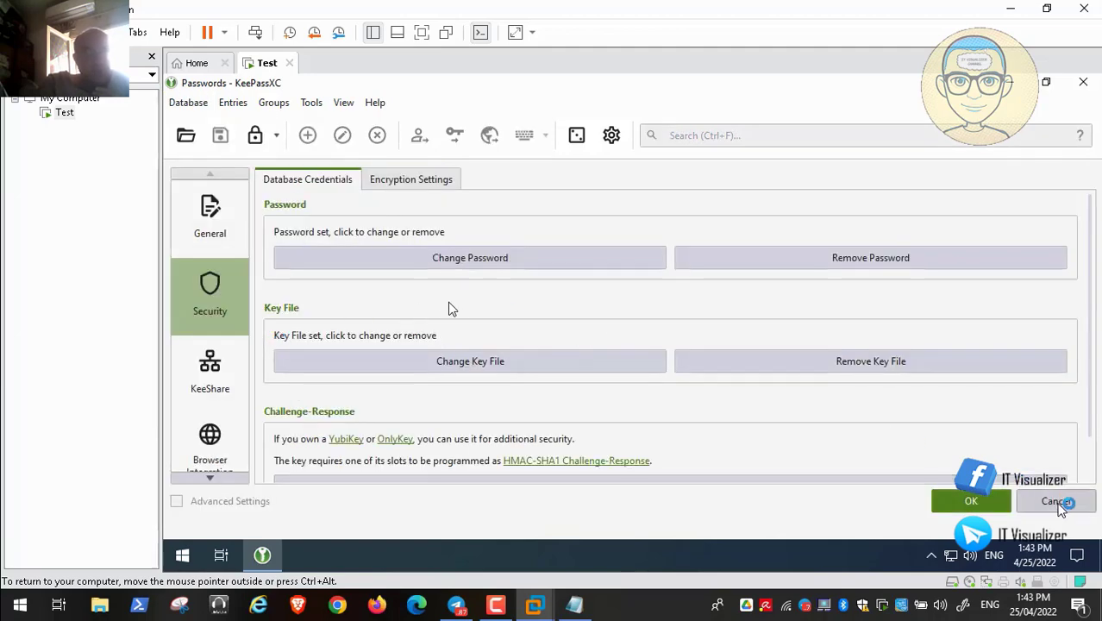
left_click(1056, 502)
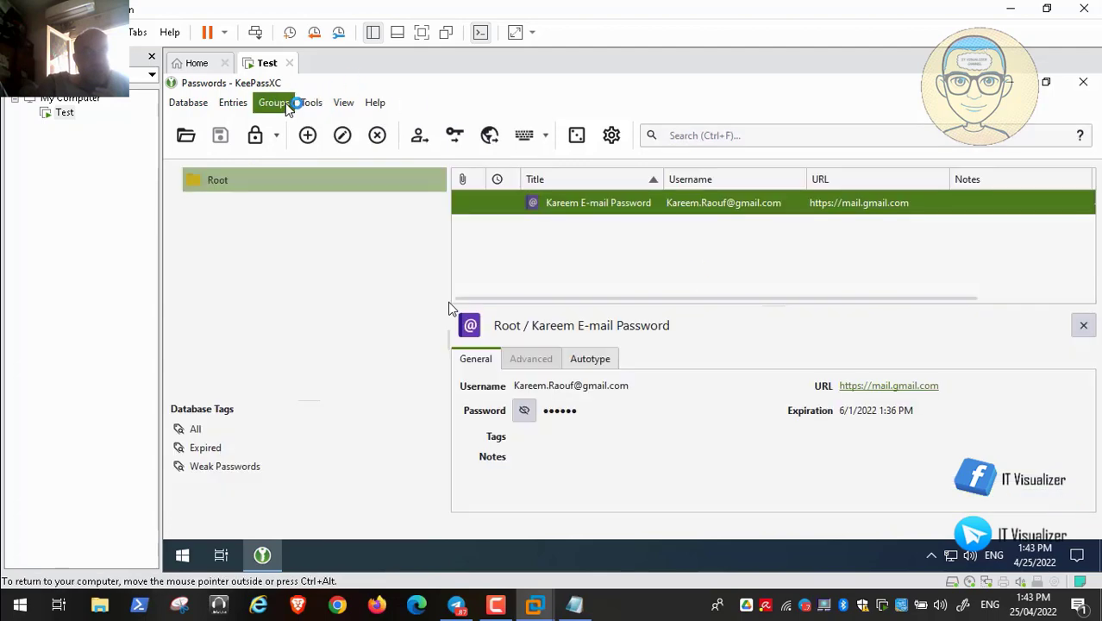
- Download the Google favicon for the Gmail entry through Entries > Download Favicon
left_click(233, 103)
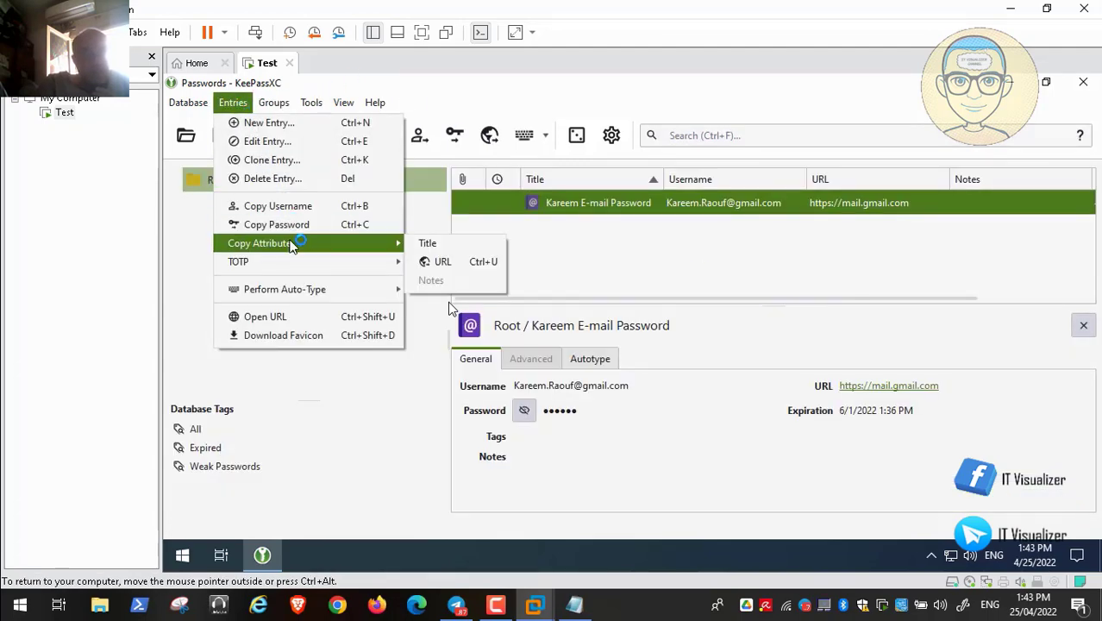
mouse_move(290, 268)
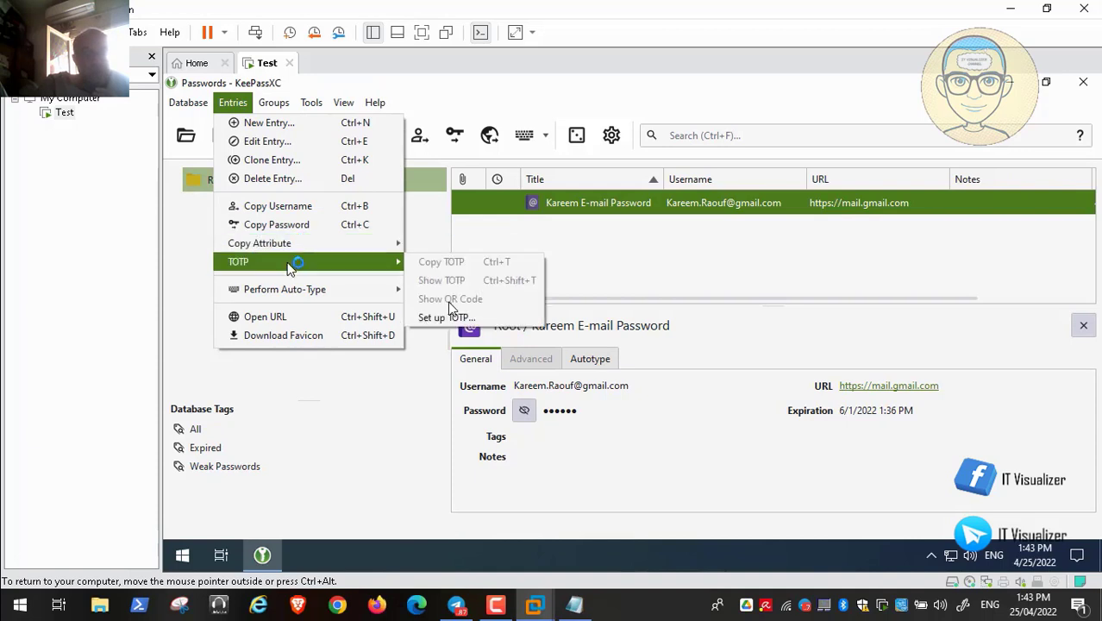
mouse_move(290, 293)
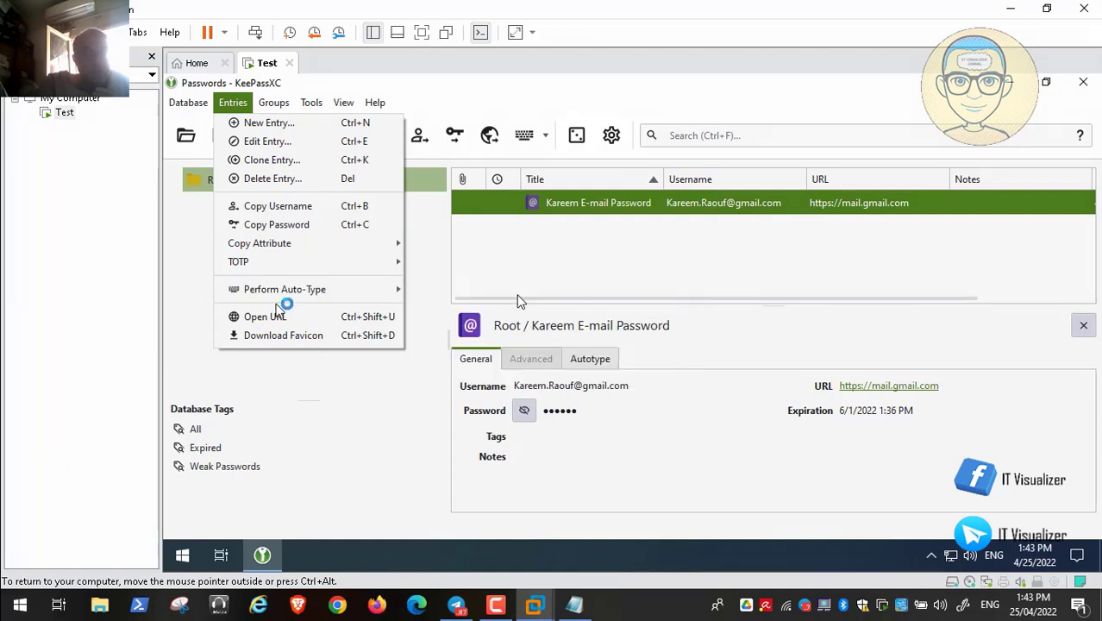
left_click(296, 333)
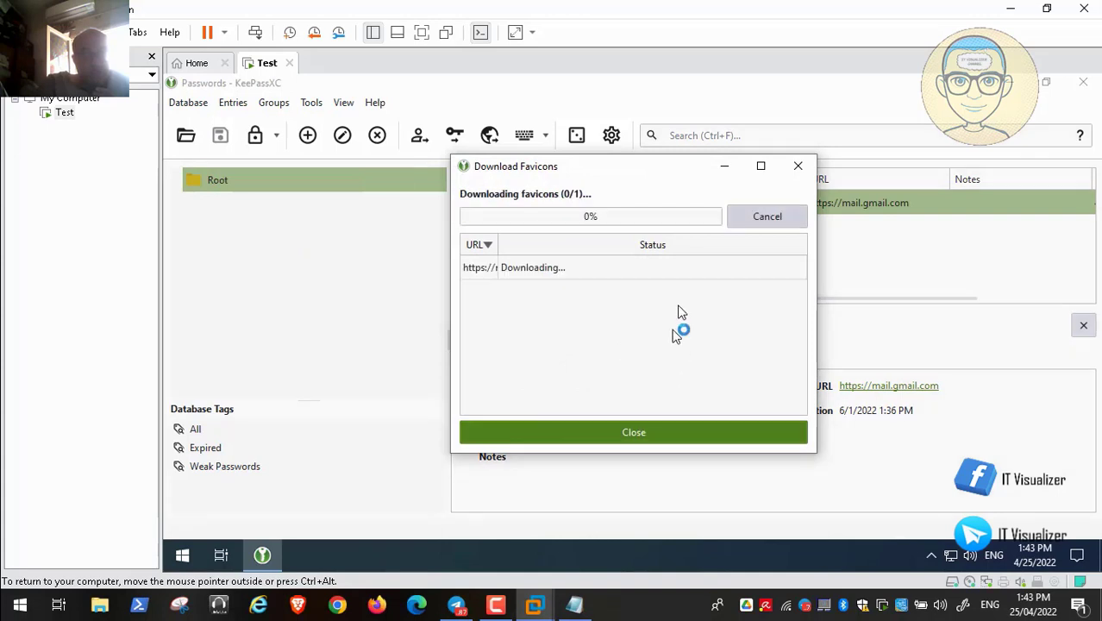
left_click(636, 438)
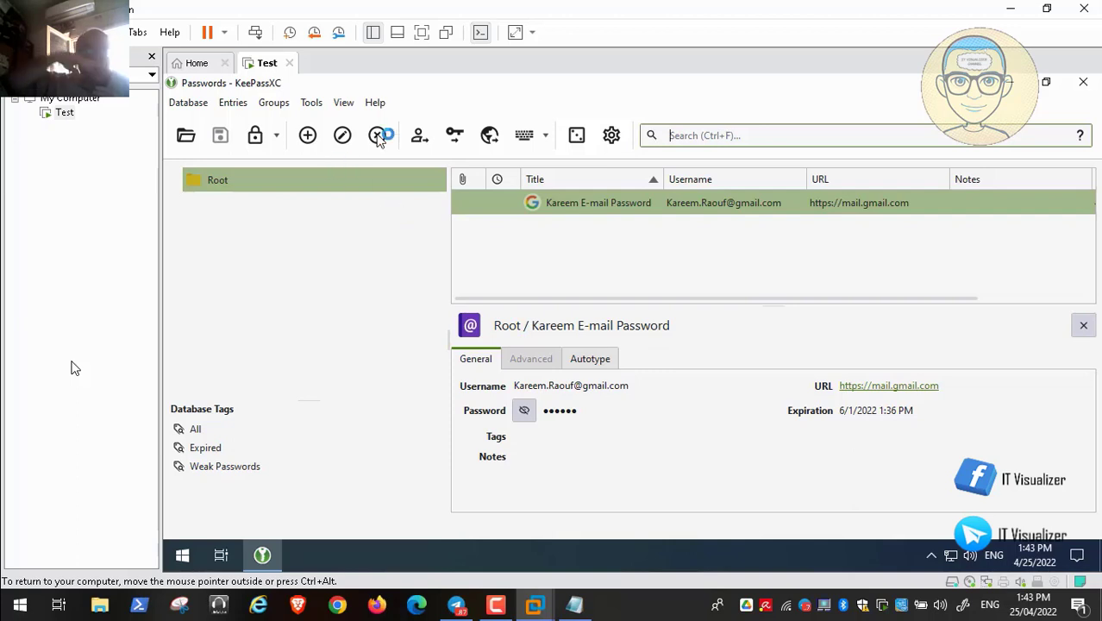
- Create a new group named E-mail
left_click(232, 105)
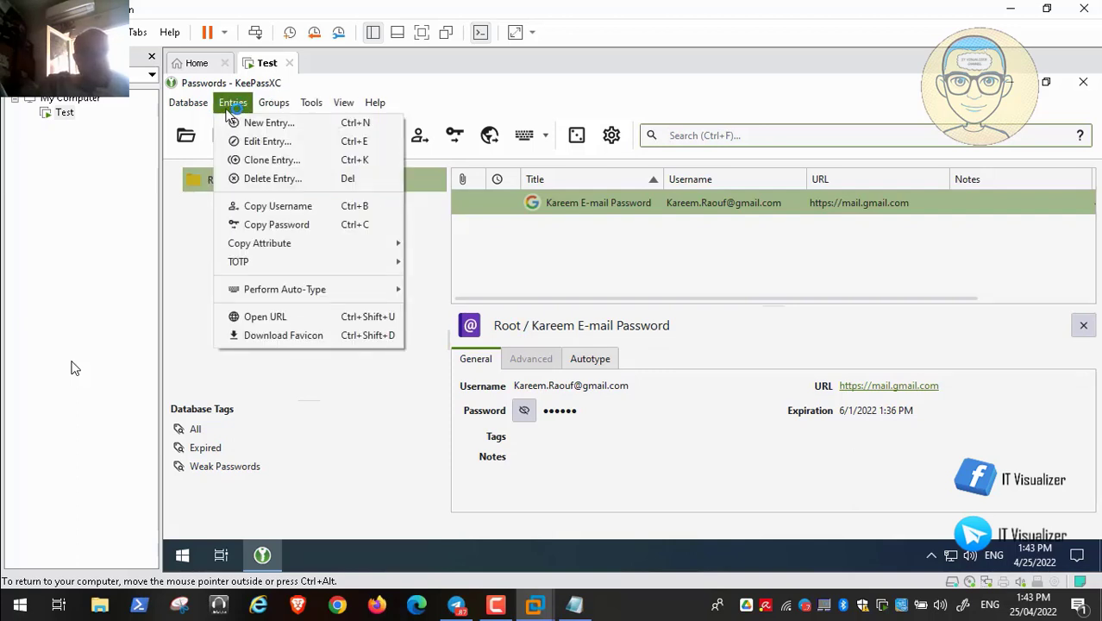
mouse_move(270, 108)
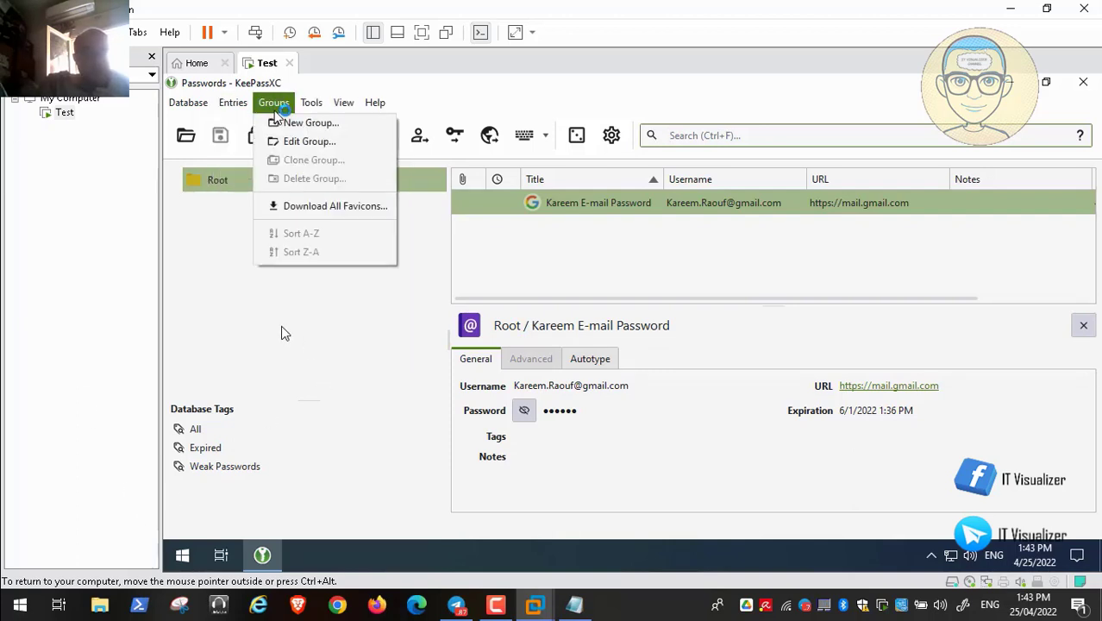
left_click(293, 123)
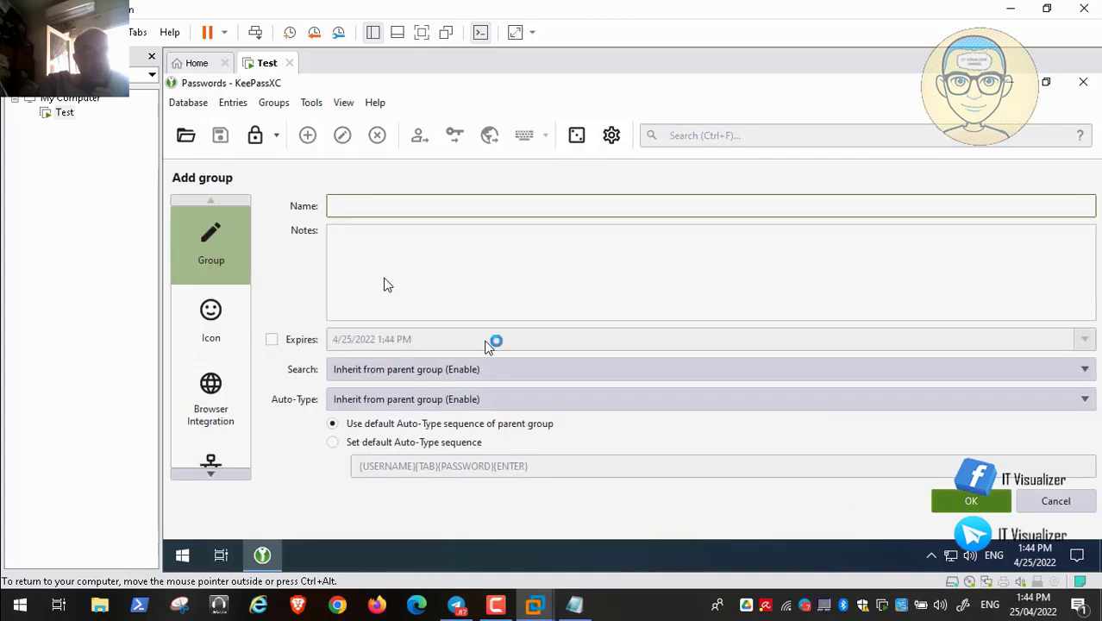
type("E-mail")
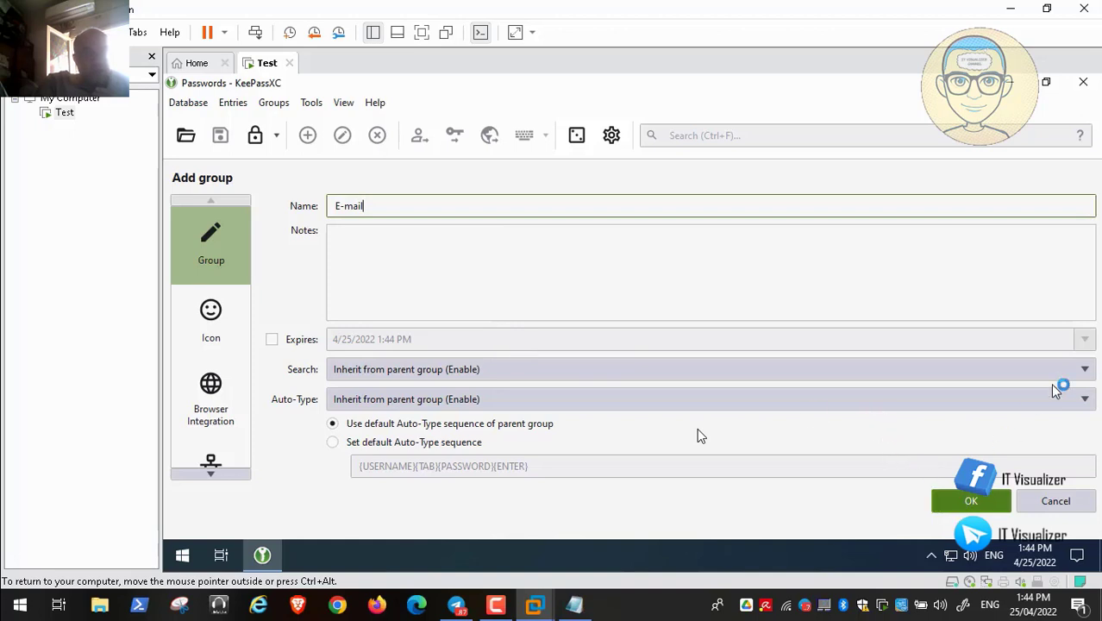
left_click(977, 503)
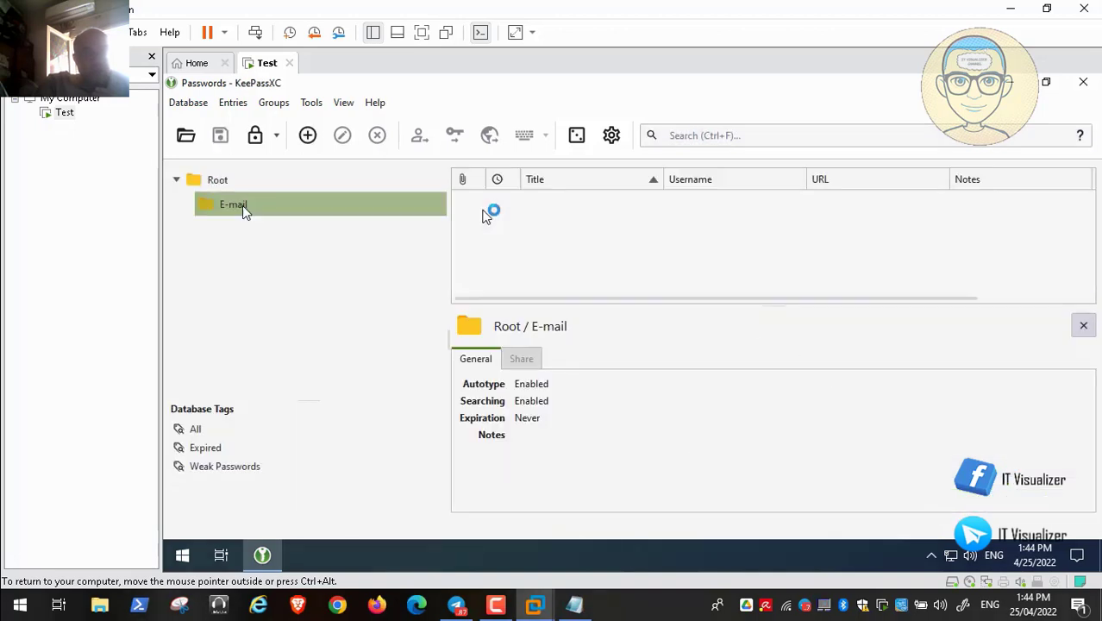
- Move the Gmail password entry from Root into the E-mail group
left_click(220, 186)
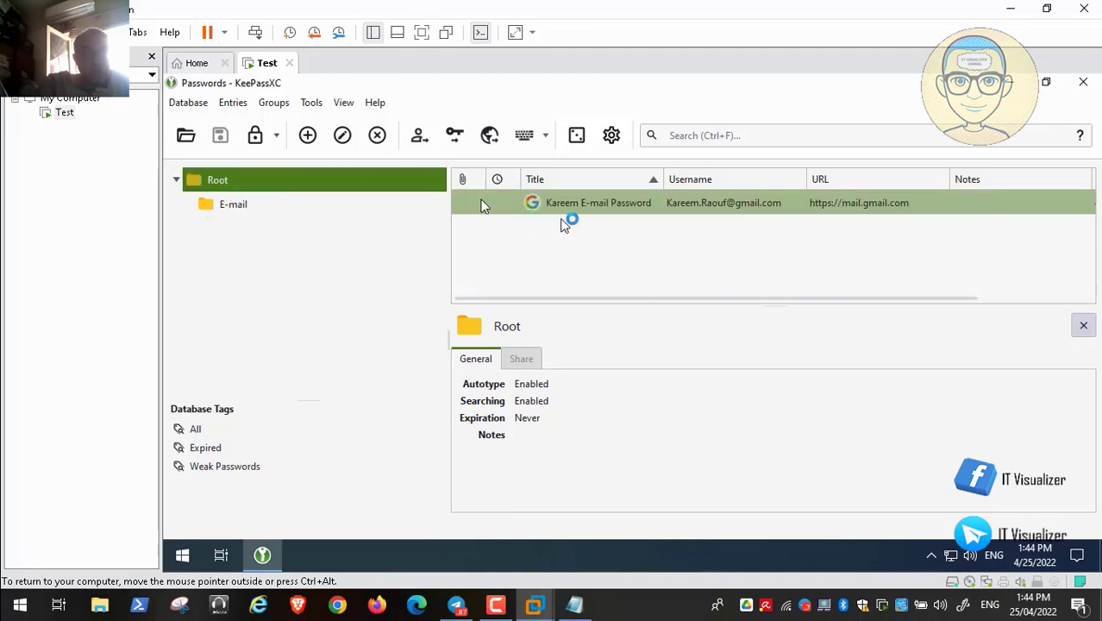
left_click(516, 207)
left_click_drag(516, 208, 197, 177)
left_click(233, 203)
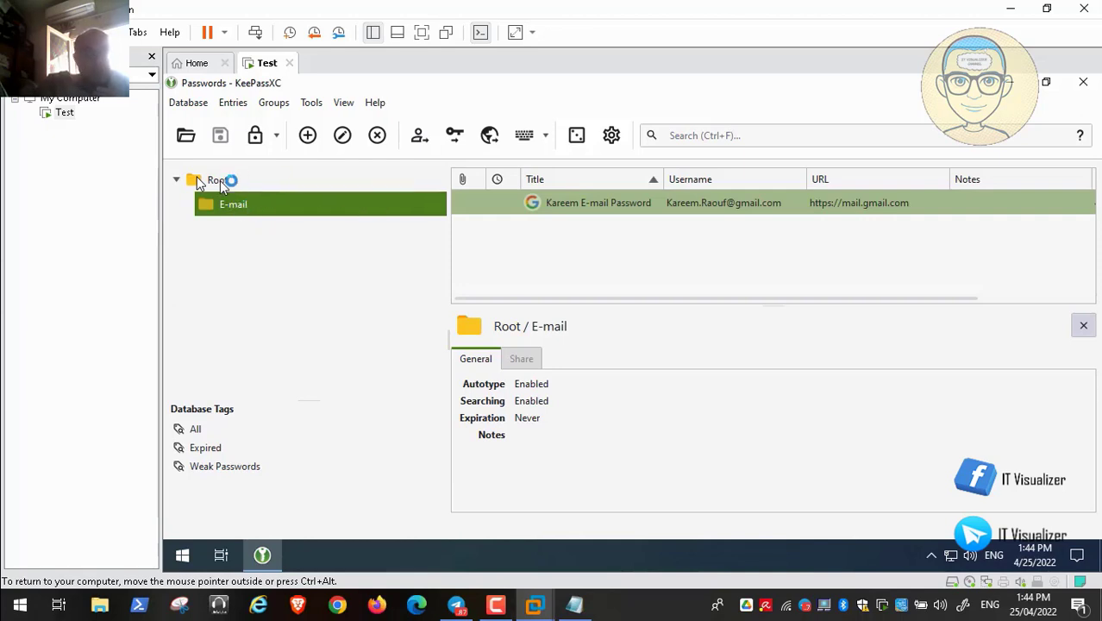
- Add a second group named Work under Root
right_click(220, 183)
left_click(241, 188)
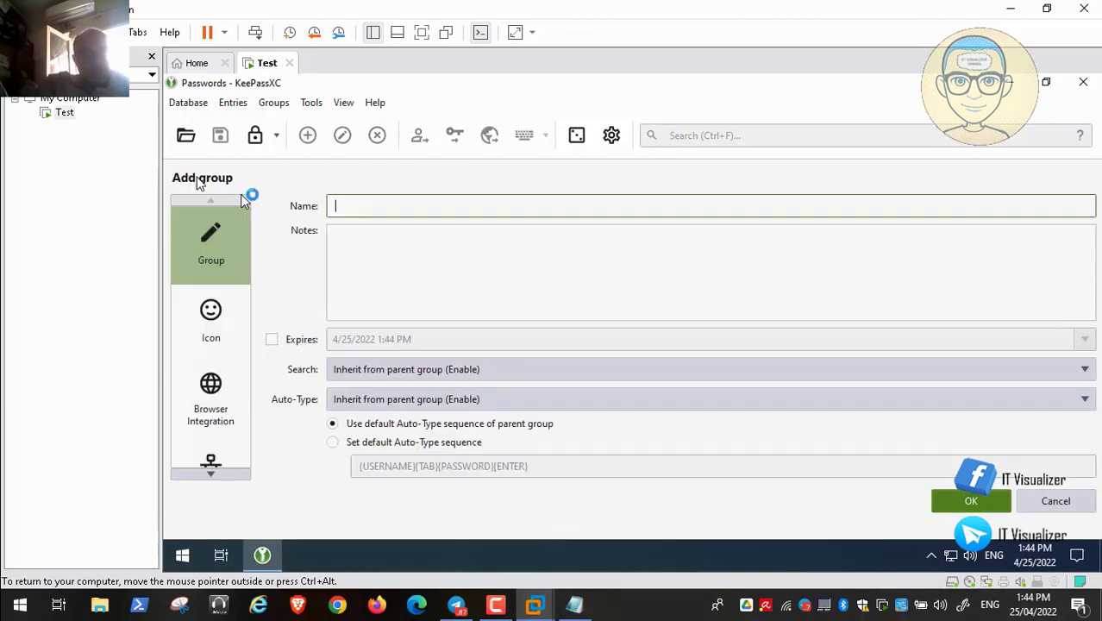
type("Work")
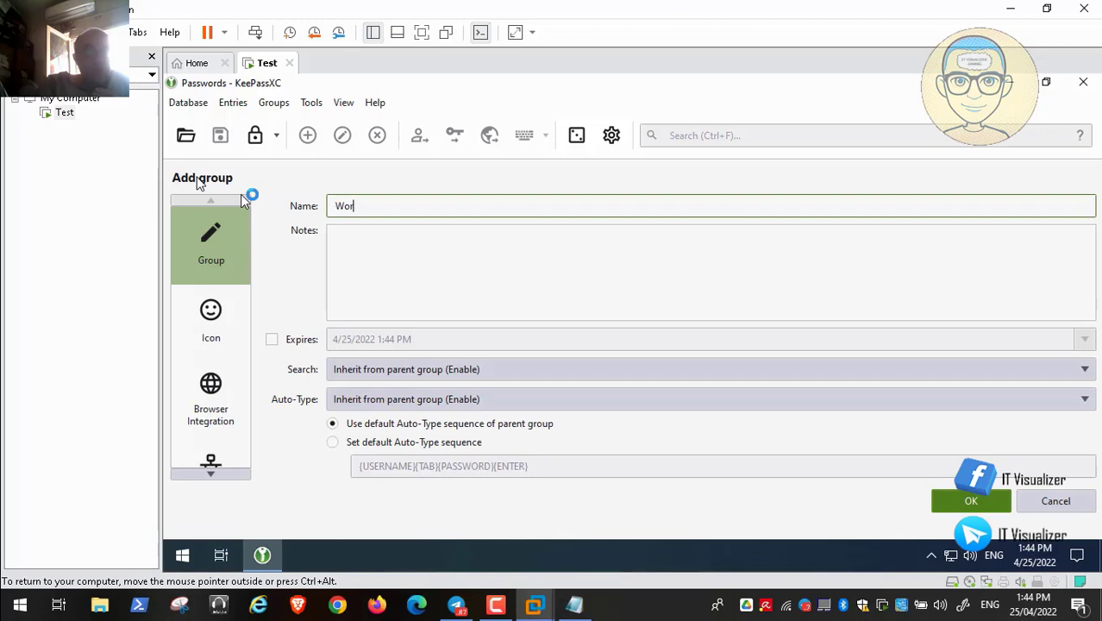
left_click(960, 509)
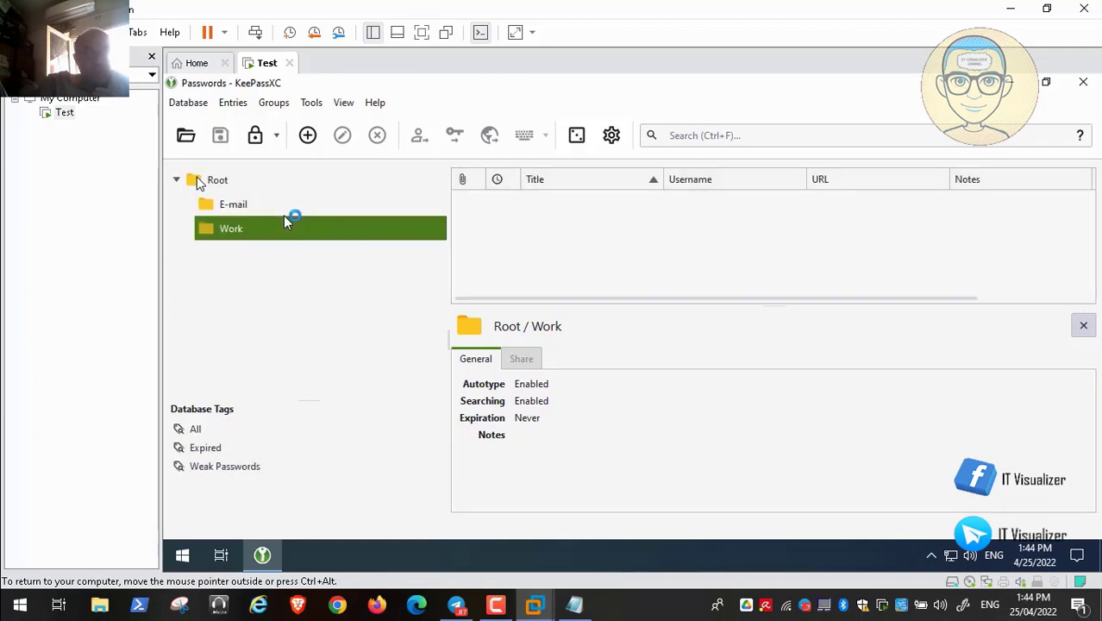
left_click(238, 204)
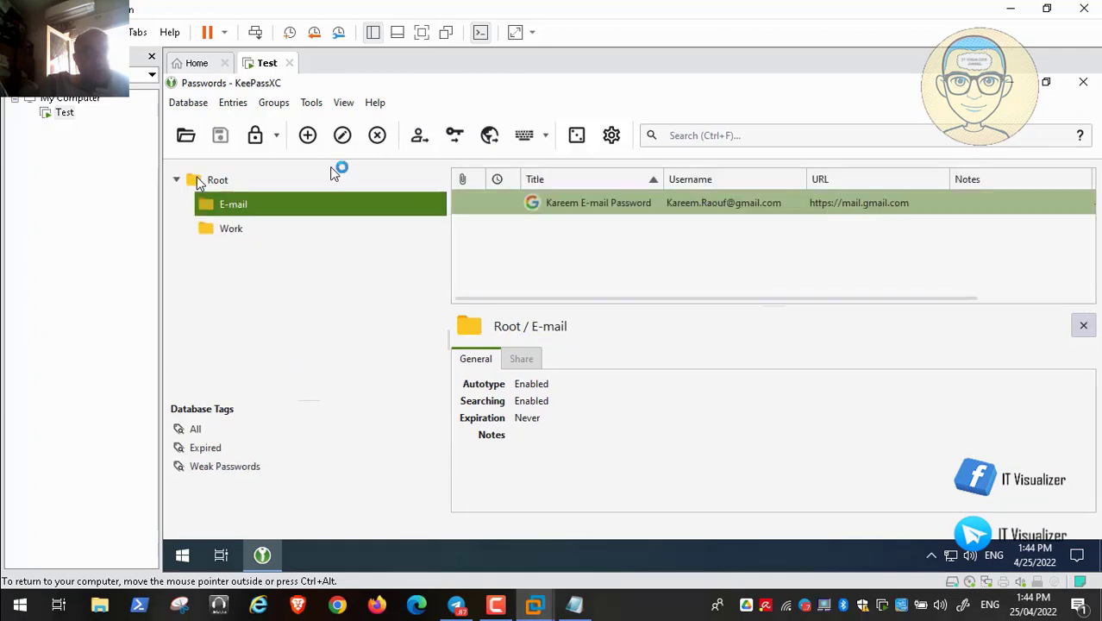
left_click(234, 103)
mouse_move(274, 105)
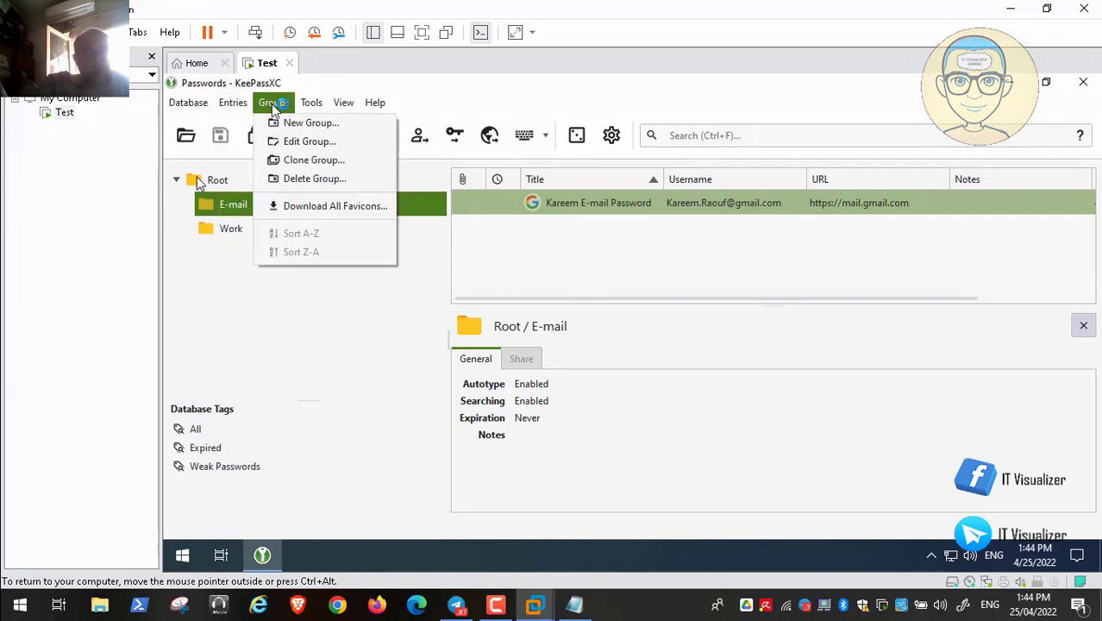
mouse_move(316, 109)
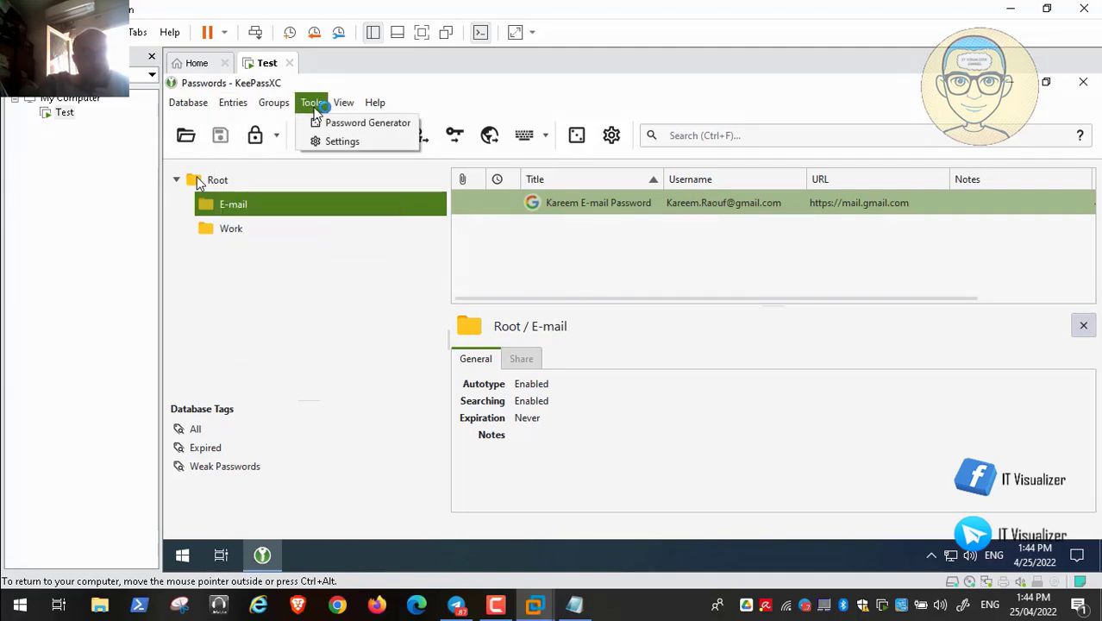
left_click(325, 123)
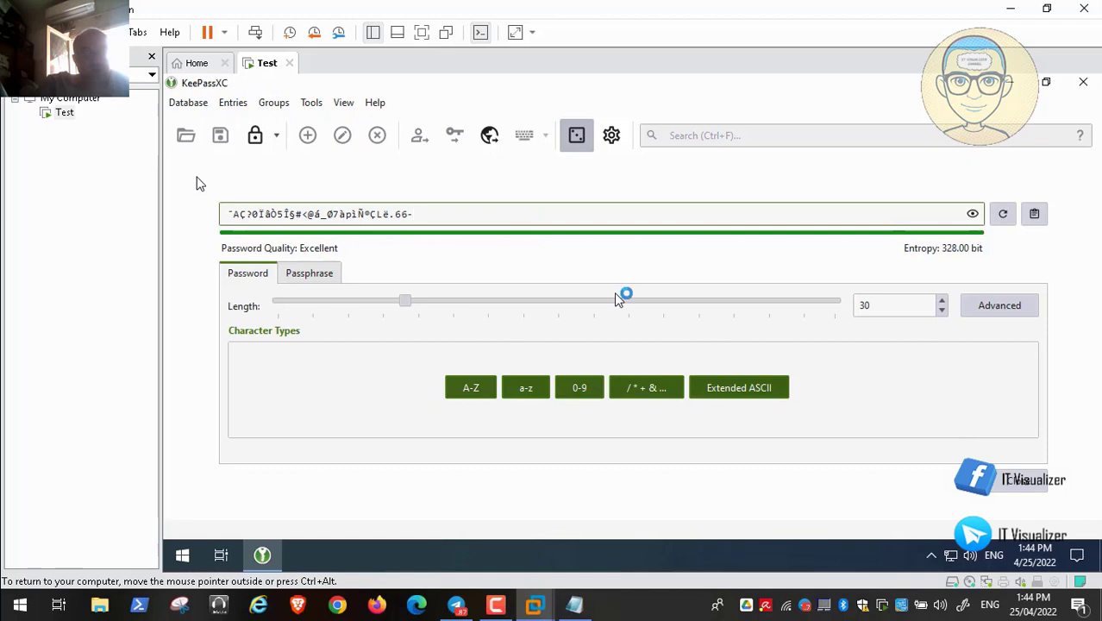
left_click(1034, 483)
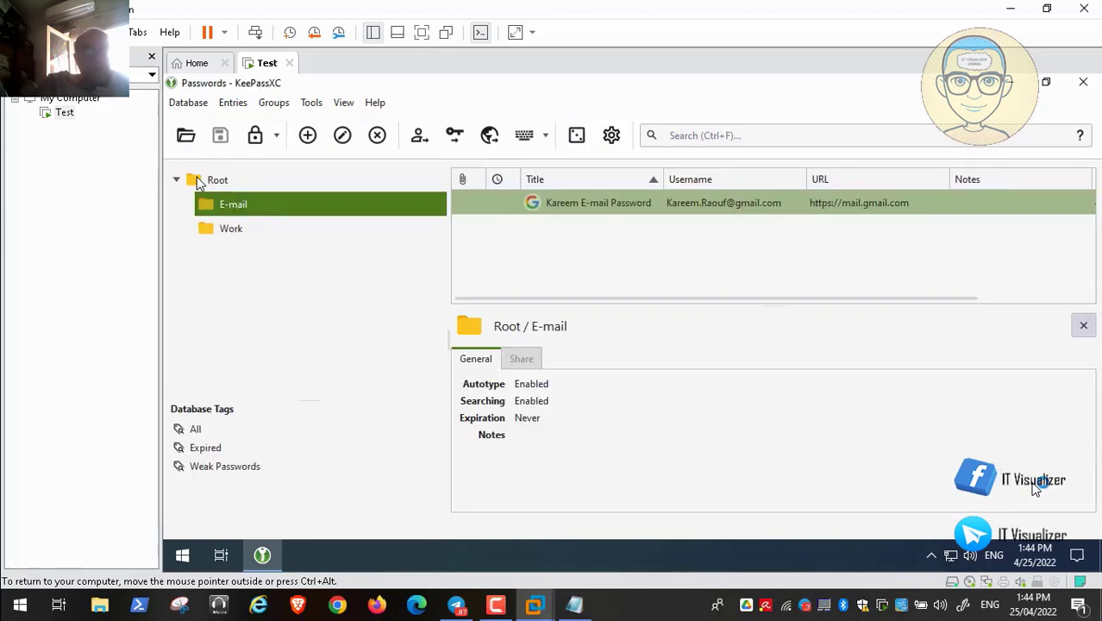
left_click(282, 105)
mouse_move(307, 108)
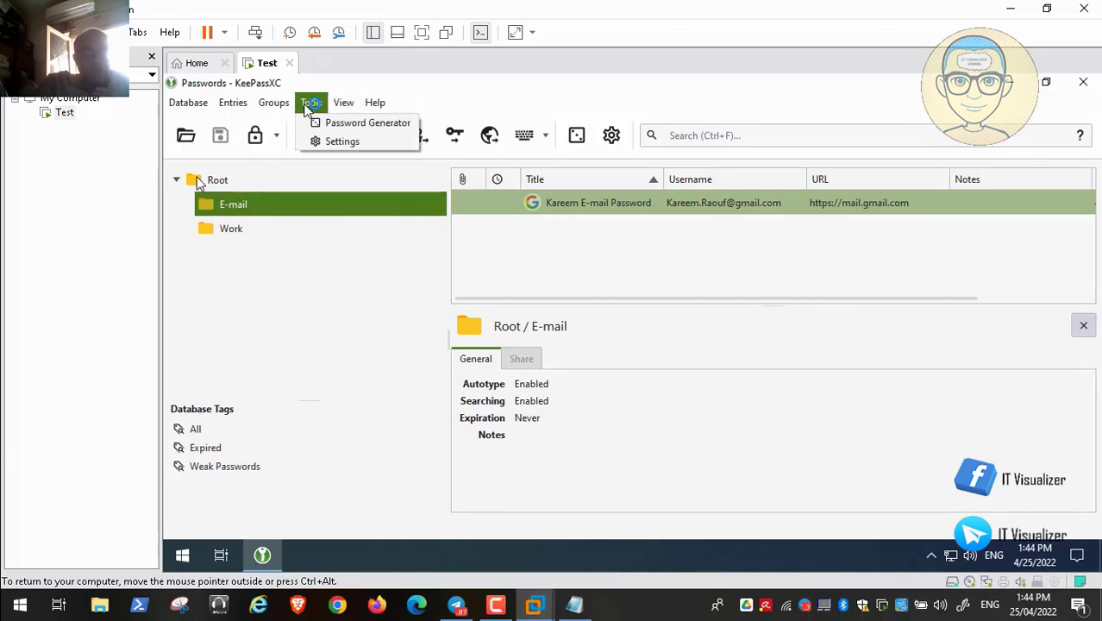
left_click(336, 141)
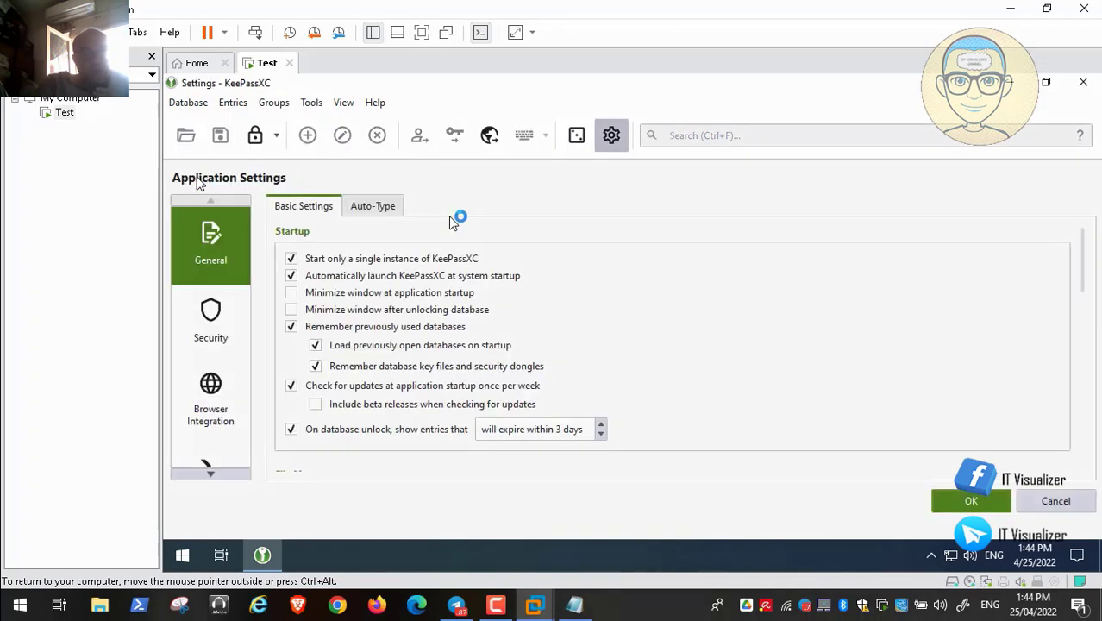
left_click(219, 412)
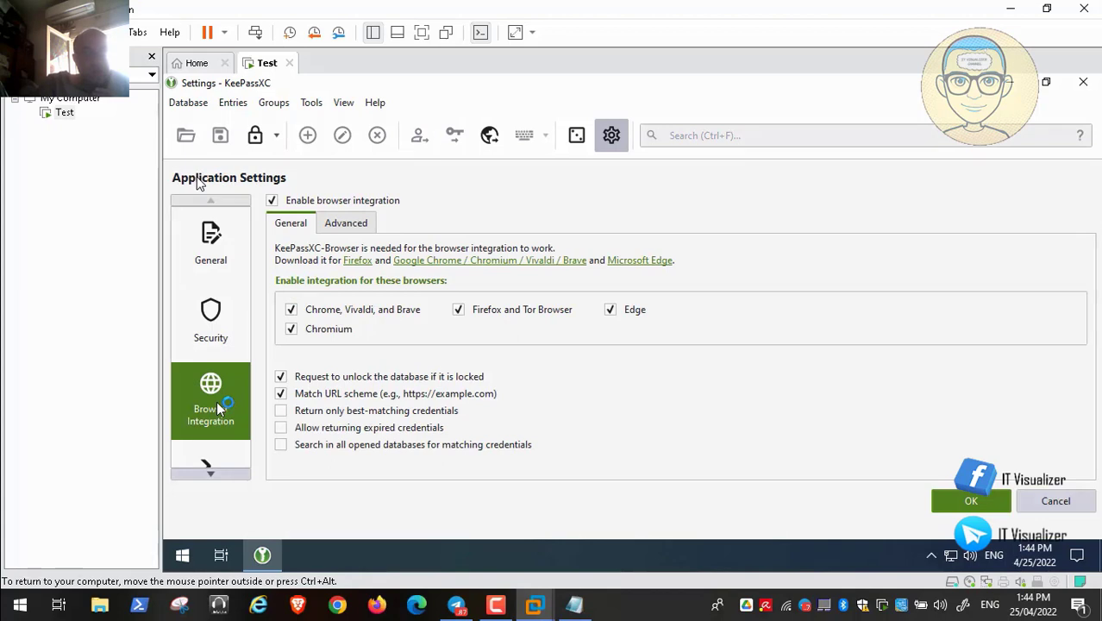
left_click(210, 473)
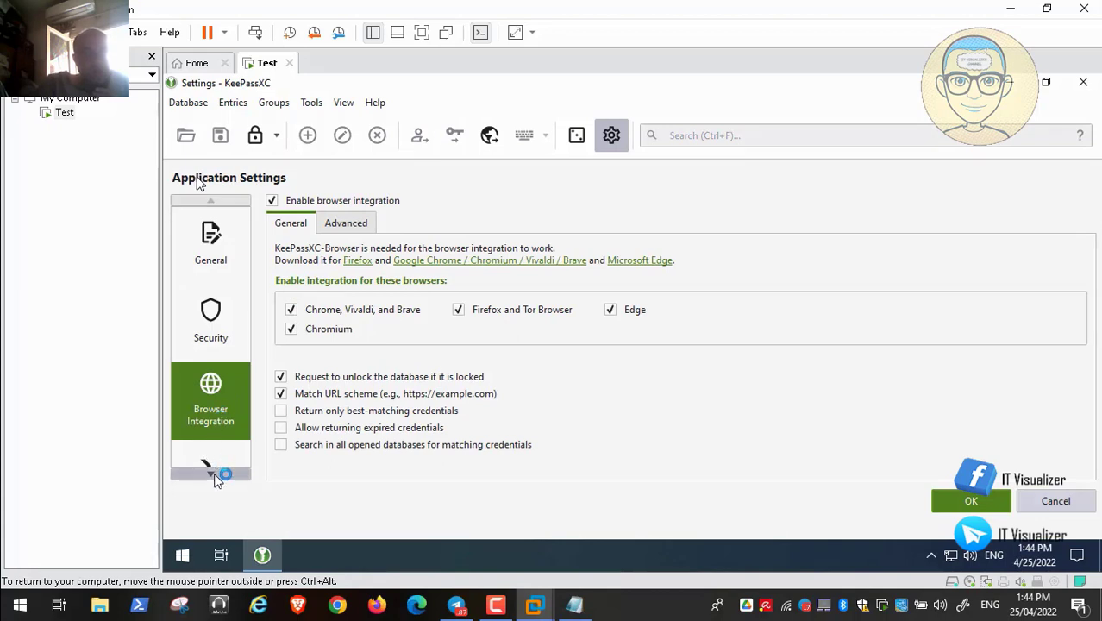
left_click(312, 102)
left_click(344, 103)
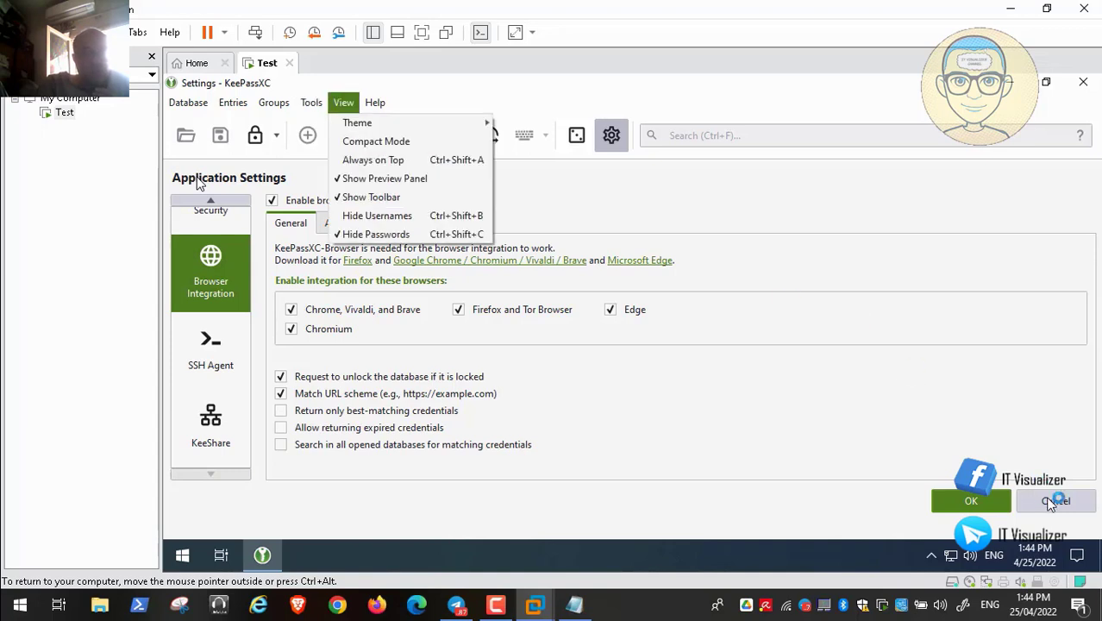
left_click(1055, 502)
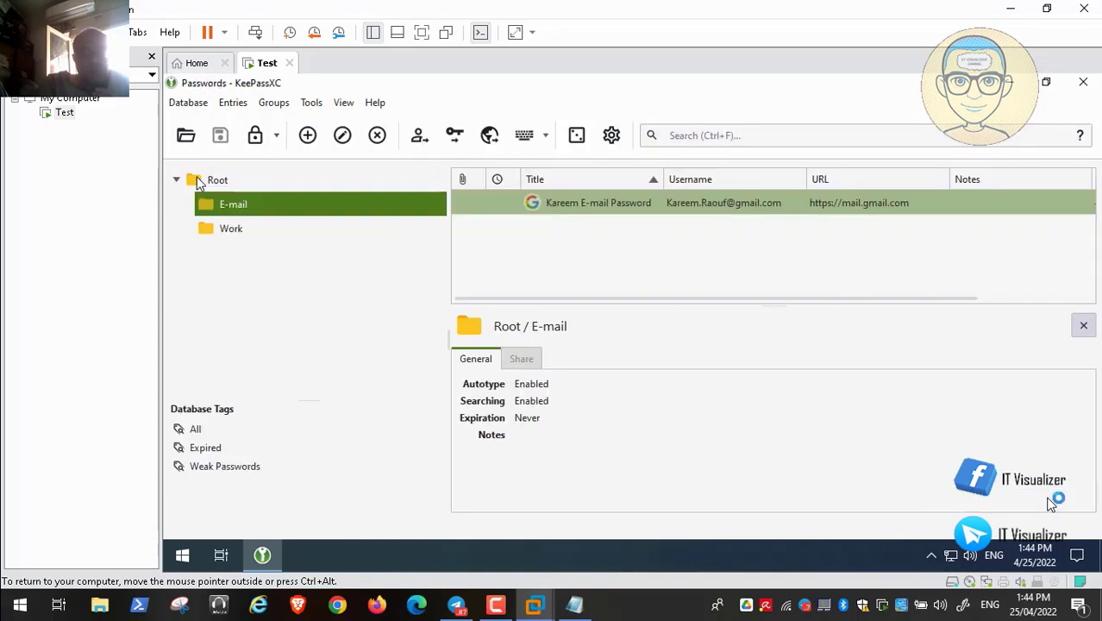
- Check for updates and confirm KeePassXC is already the latest version
left_click(375, 103)
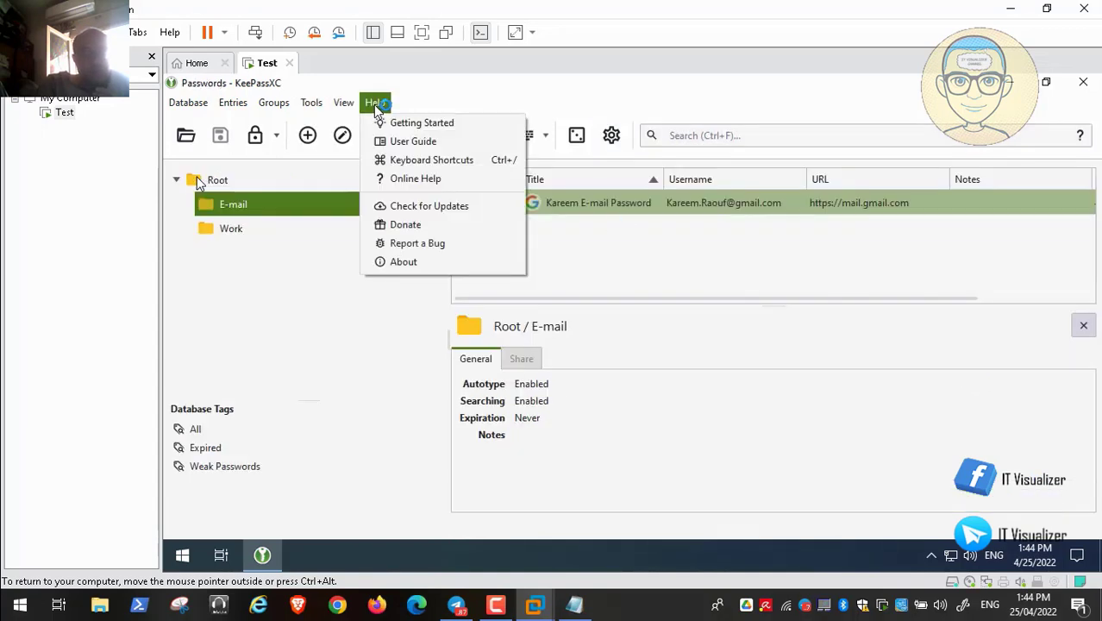
left_click(424, 206)
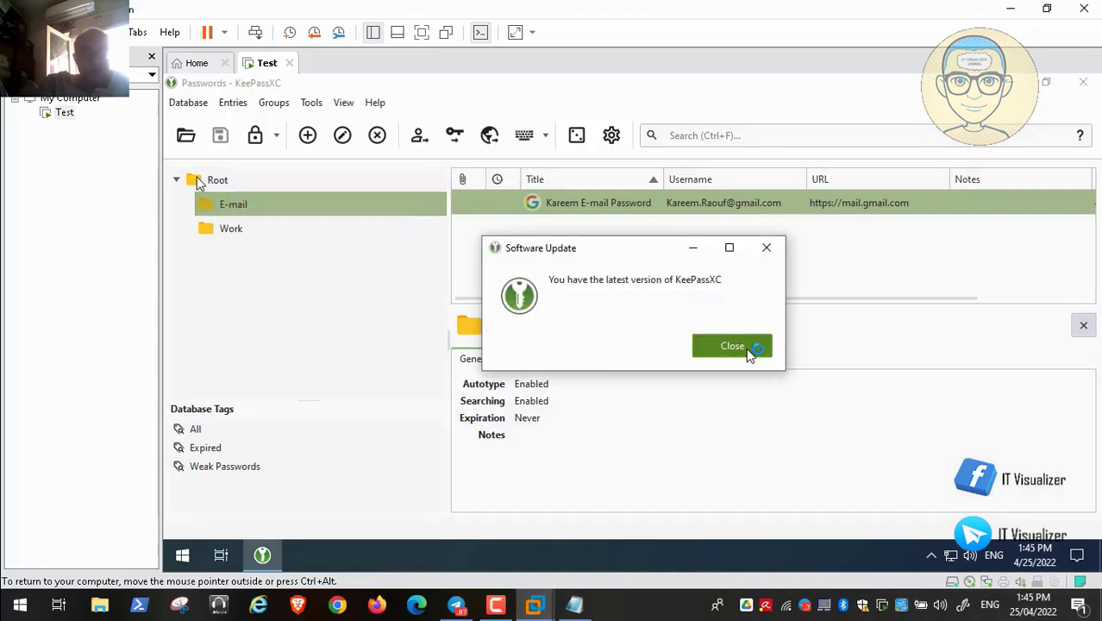
left_click(750, 353)
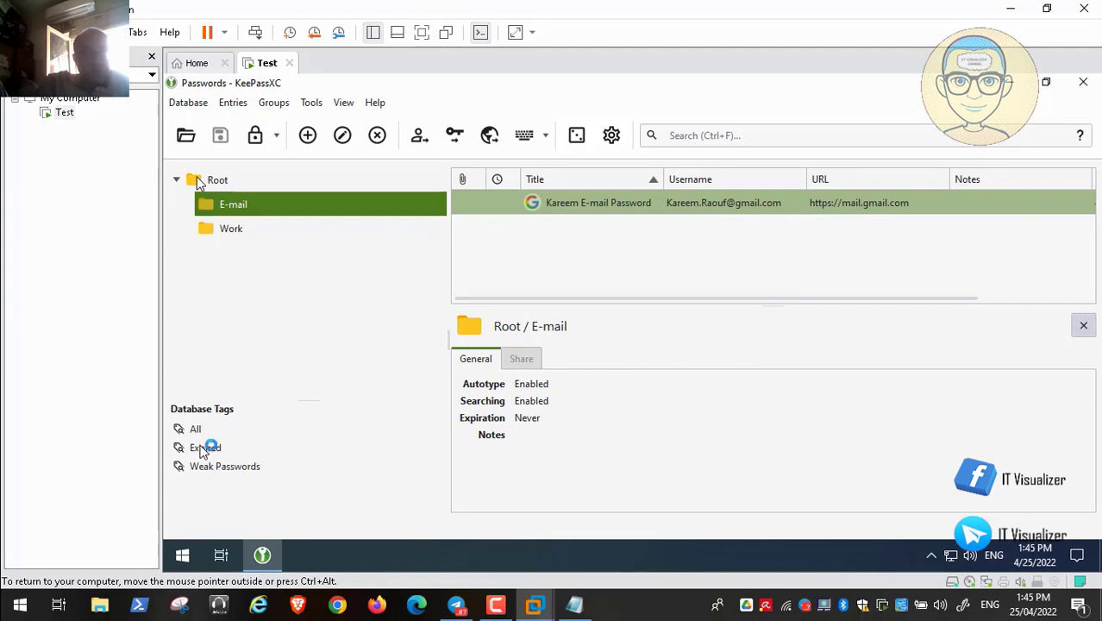
- Filter by the Weak Passwords and Expired tags, finding none, then show all entries
left_click(213, 468)
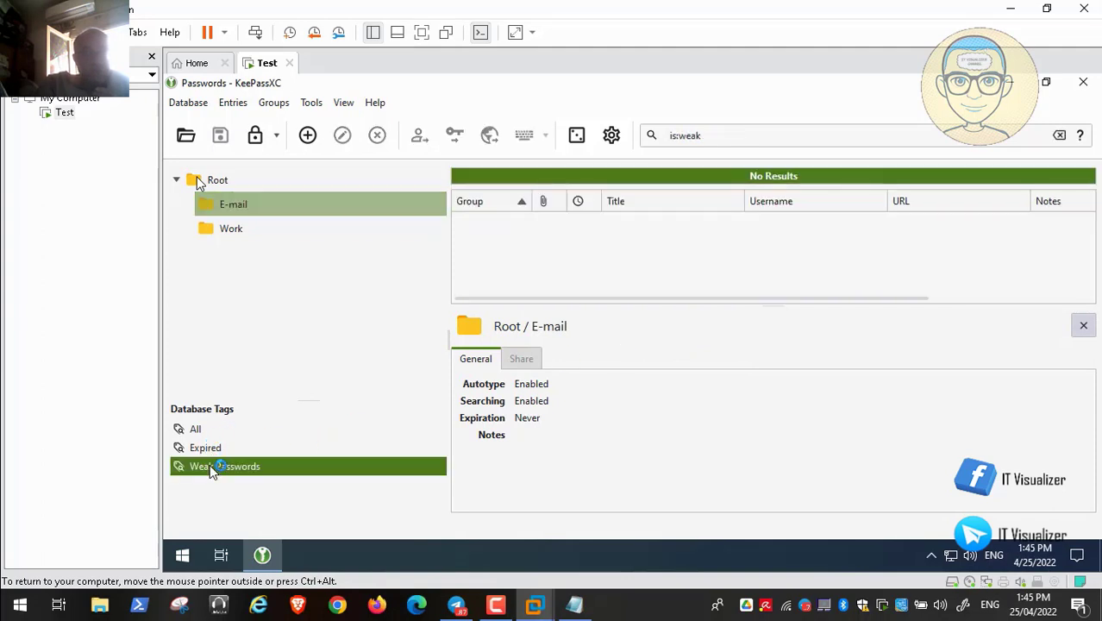
left_click(204, 448)
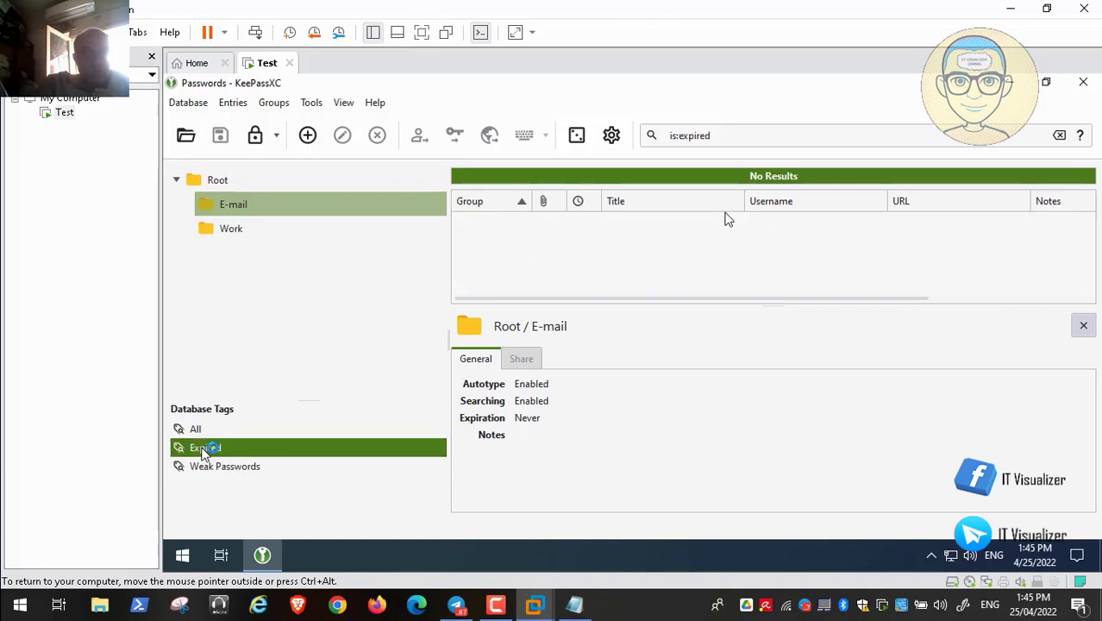
left_click(196, 429)
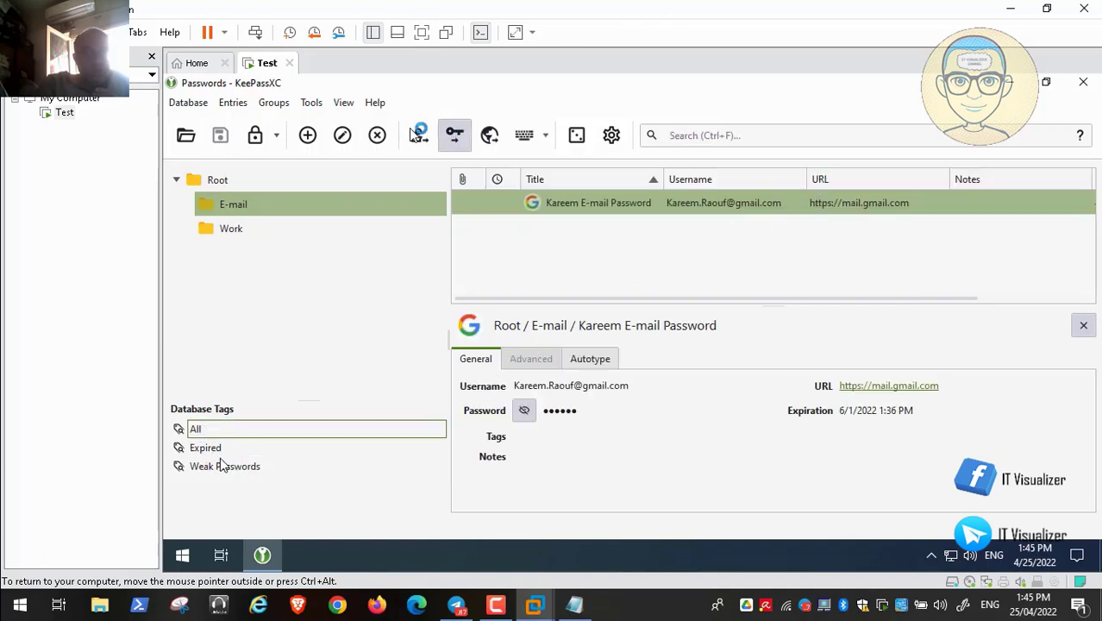
left_click(175, 105)
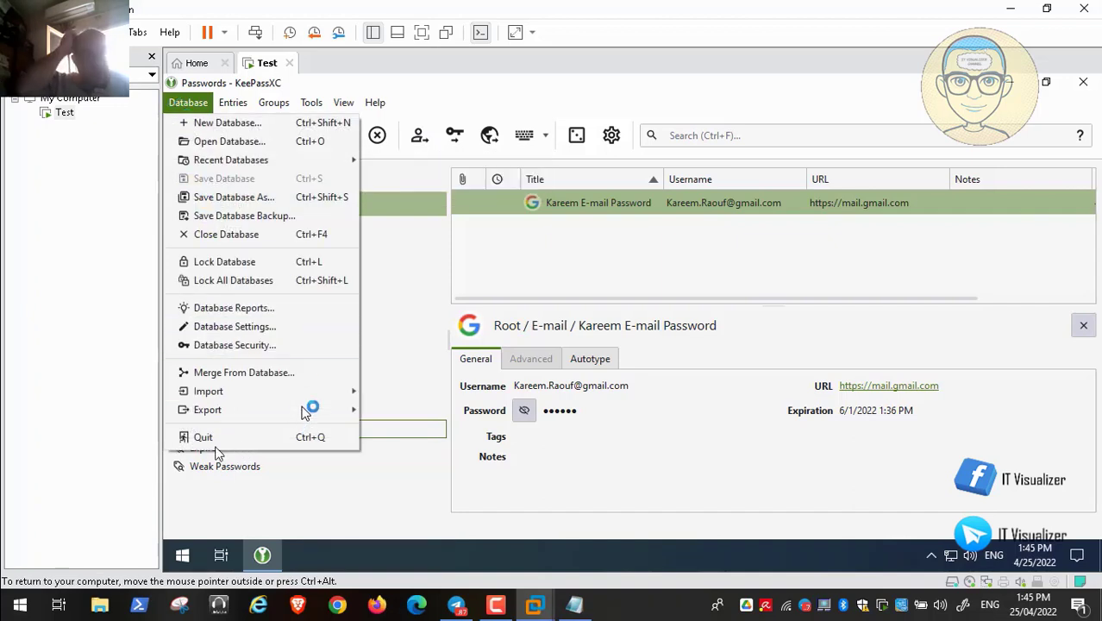
- Export the database to an unencrypted HTML file, named with the owner's name plus 'Passwords', in Admin
mouse_move(304, 411)
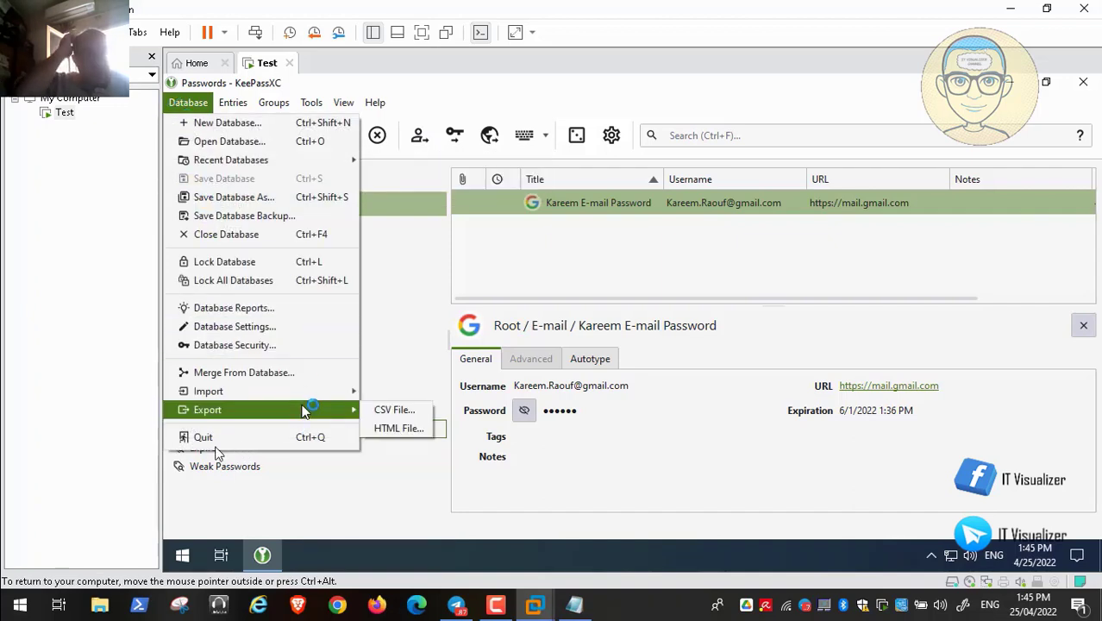
left_click(397, 427)
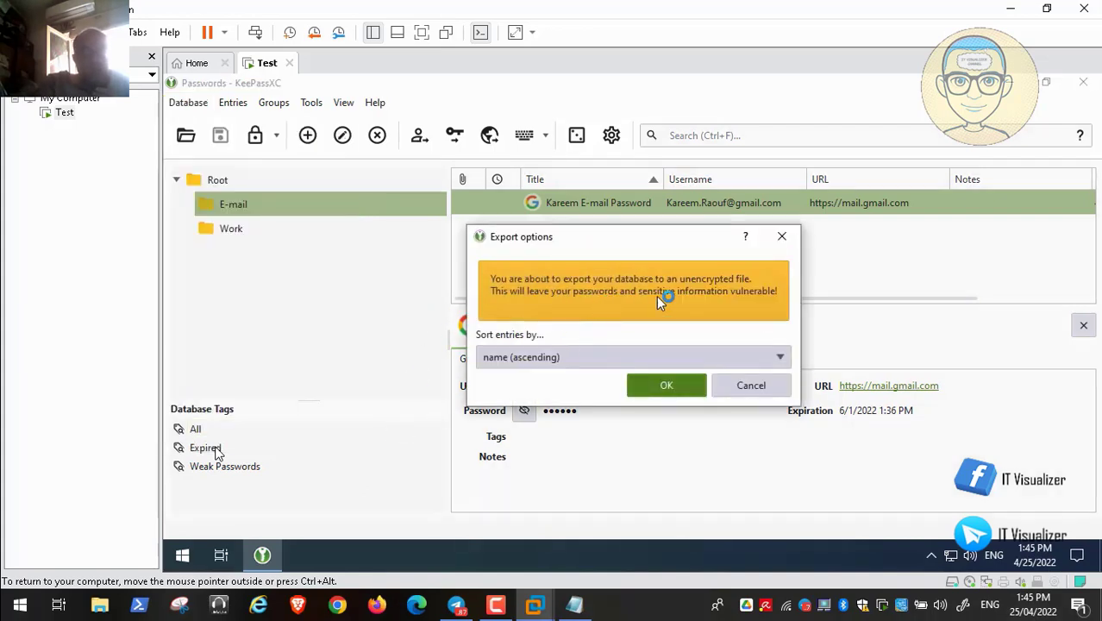
left_click(669, 386)
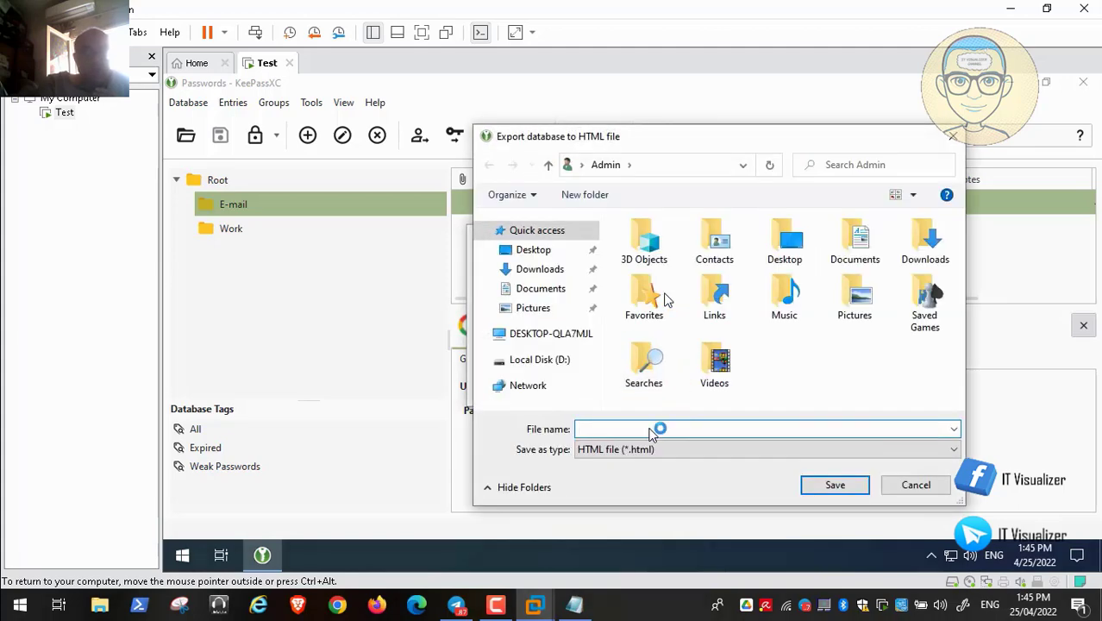
type("Kareem Pass")
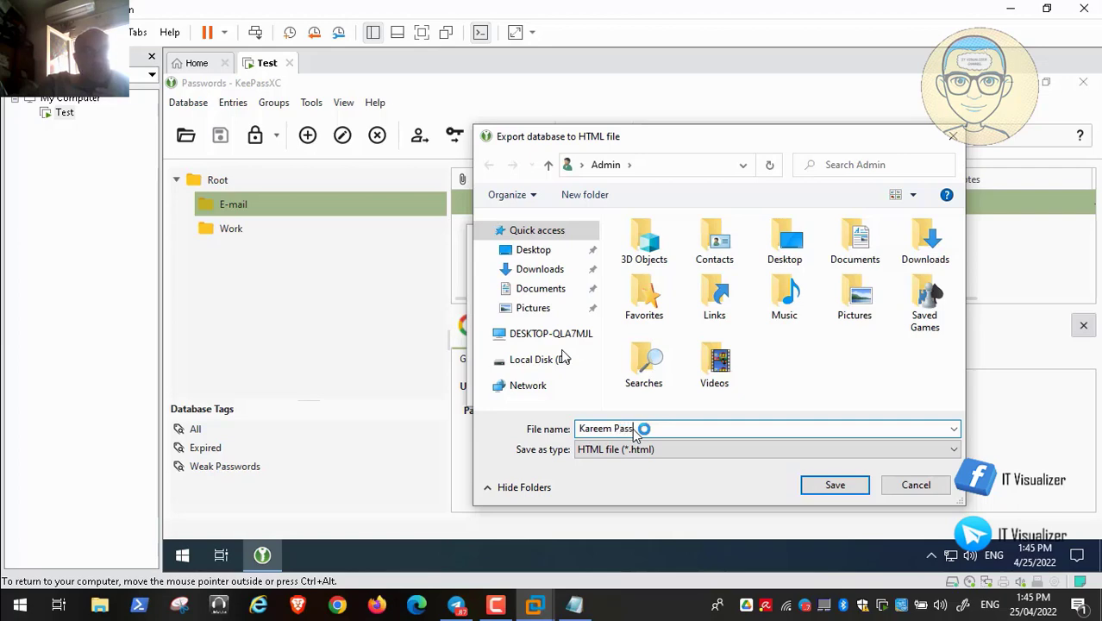
type("words")
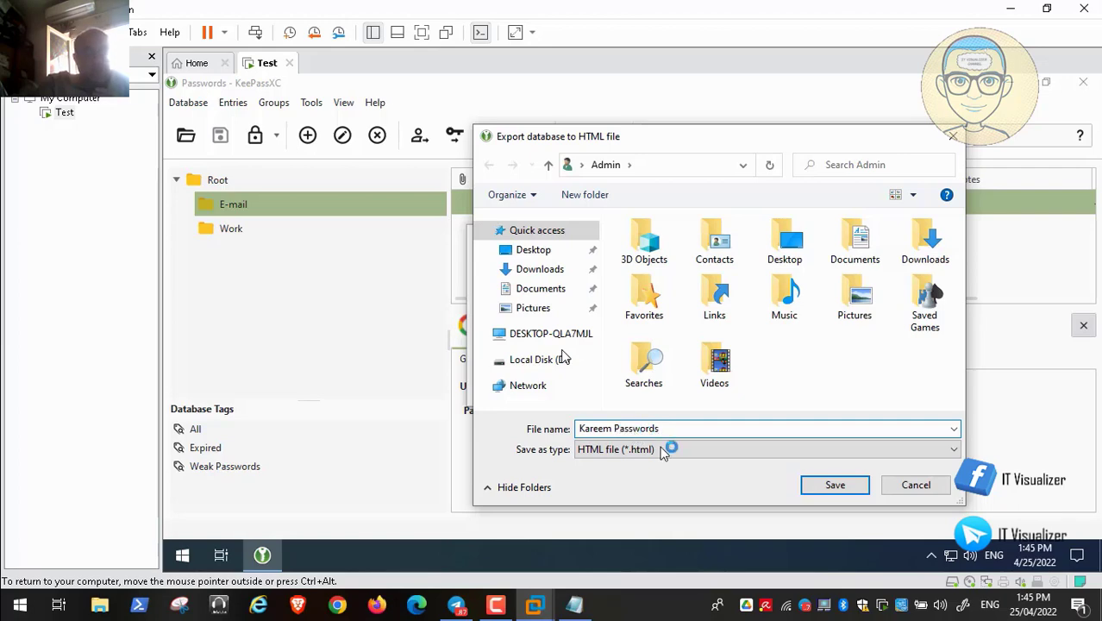
left_click(837, 485)
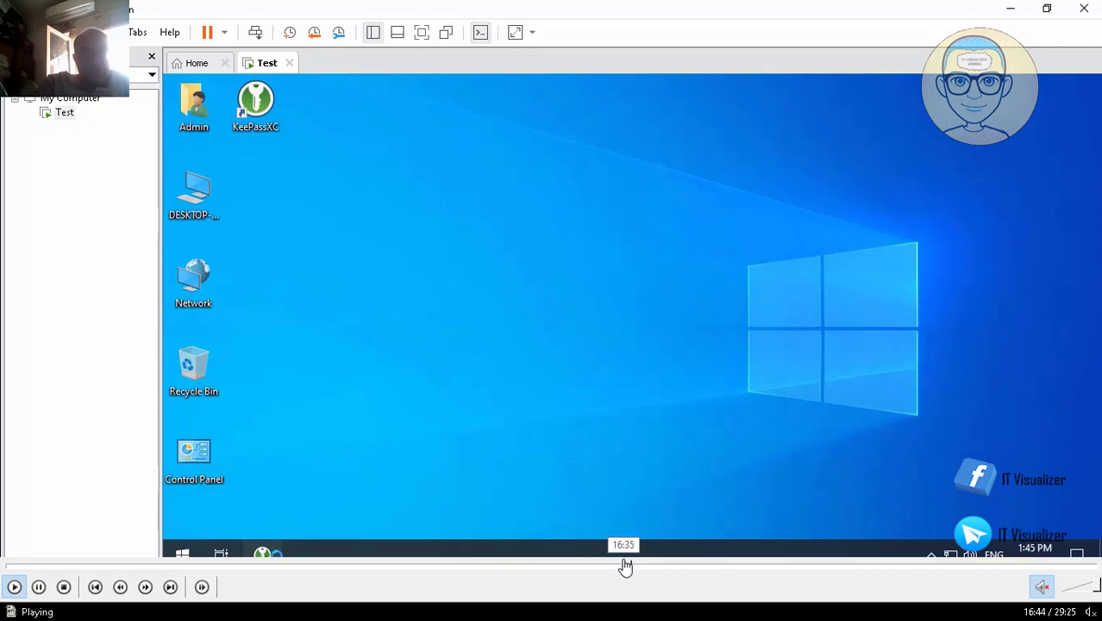
- Launch Microsoft Edge from the taskbar
left_click(630, 567)
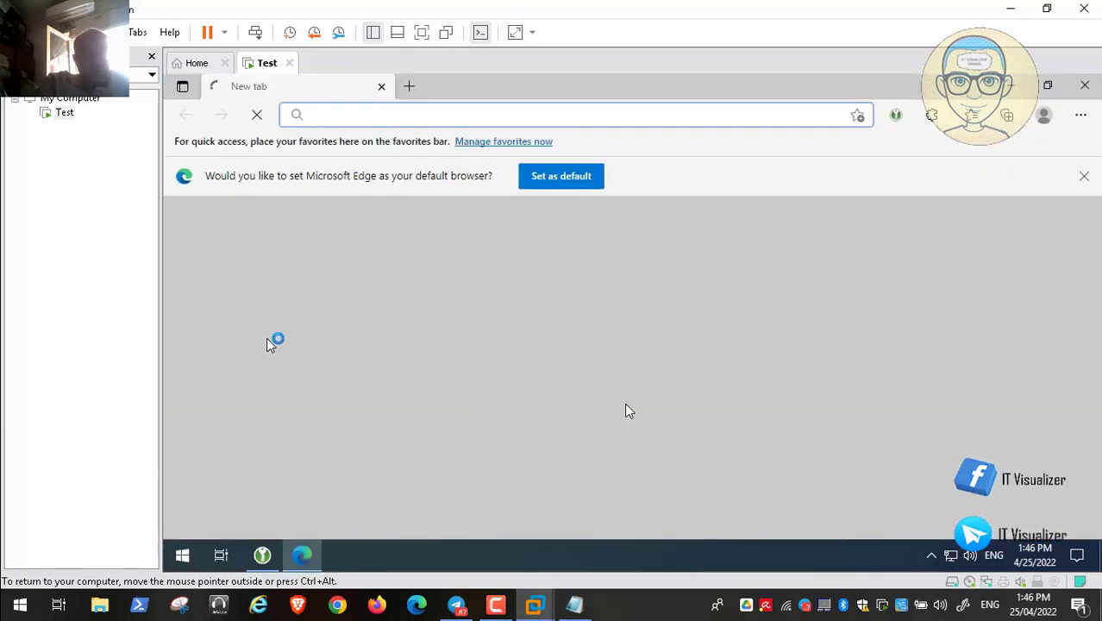
- Search 'mail.gmail.com login' in Edge and open the 'Gmail - Email from Google' result
type("m")
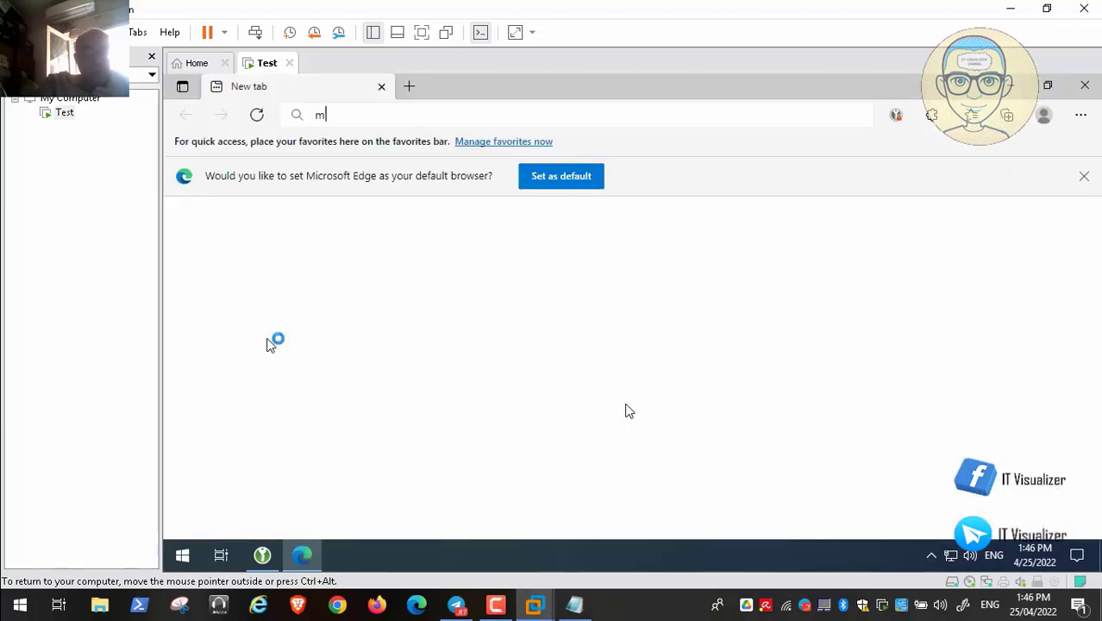
type("ail.gma")
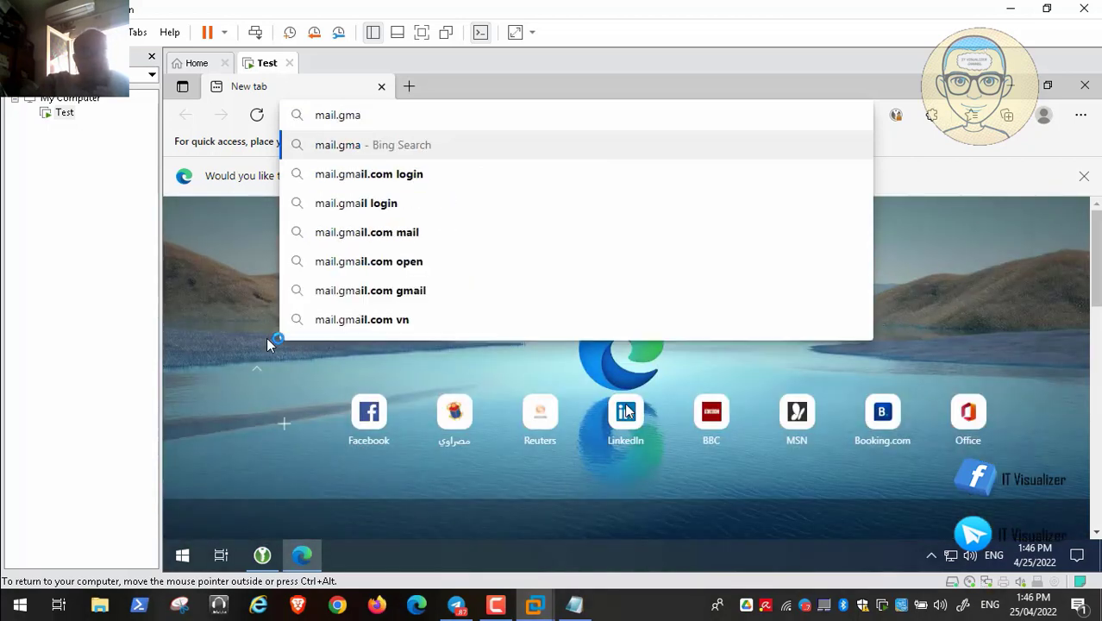
key("Down")
key("Return")
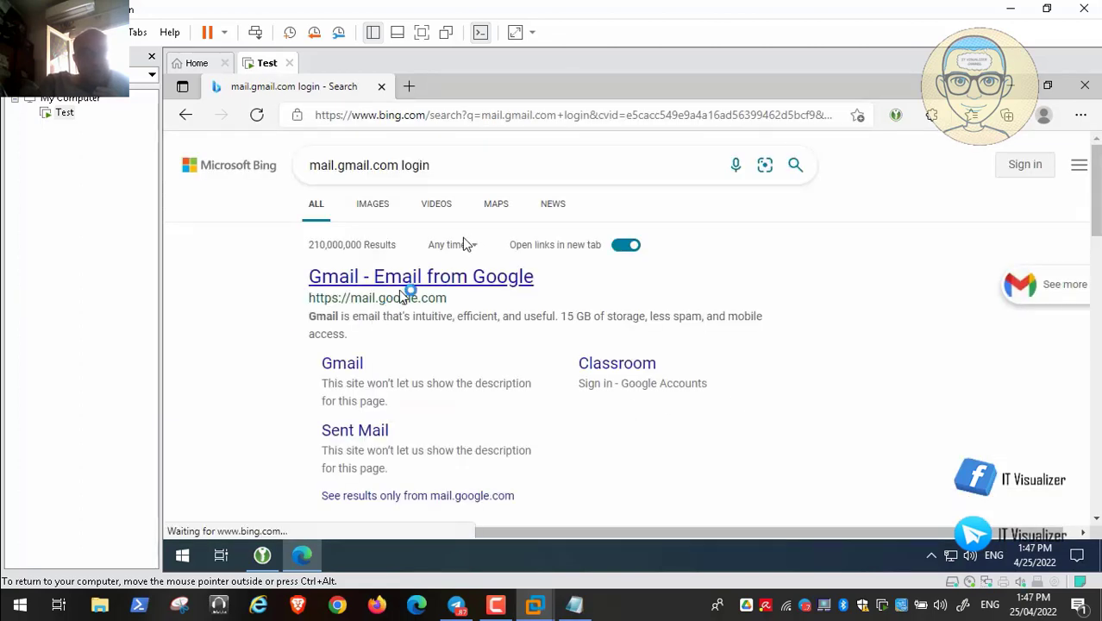
left_click(420, 278)
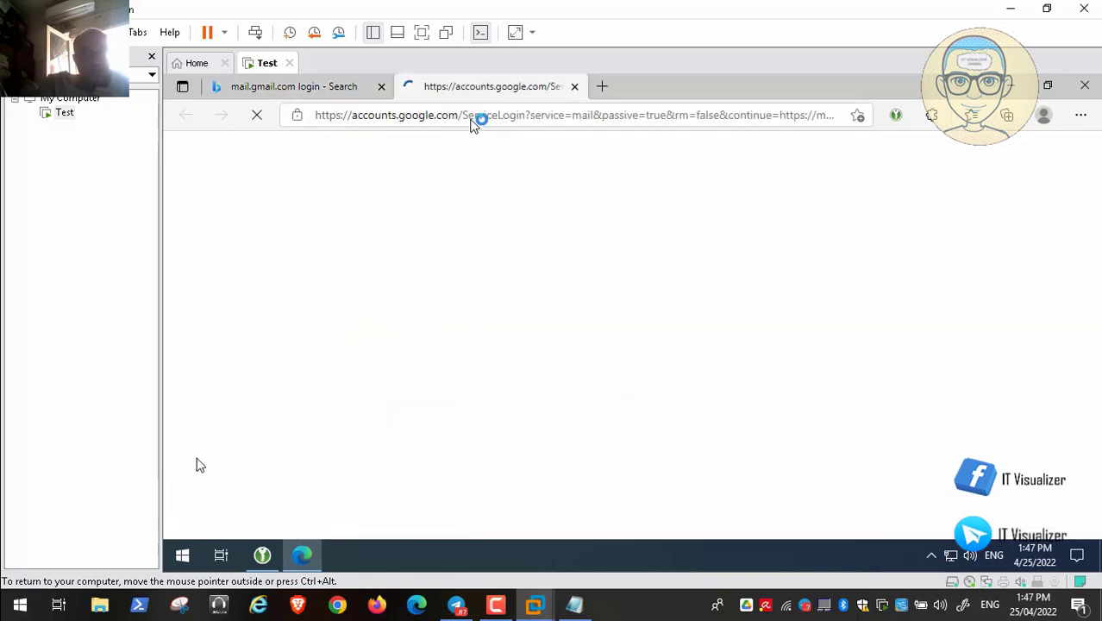
mouse_move(79, 593)
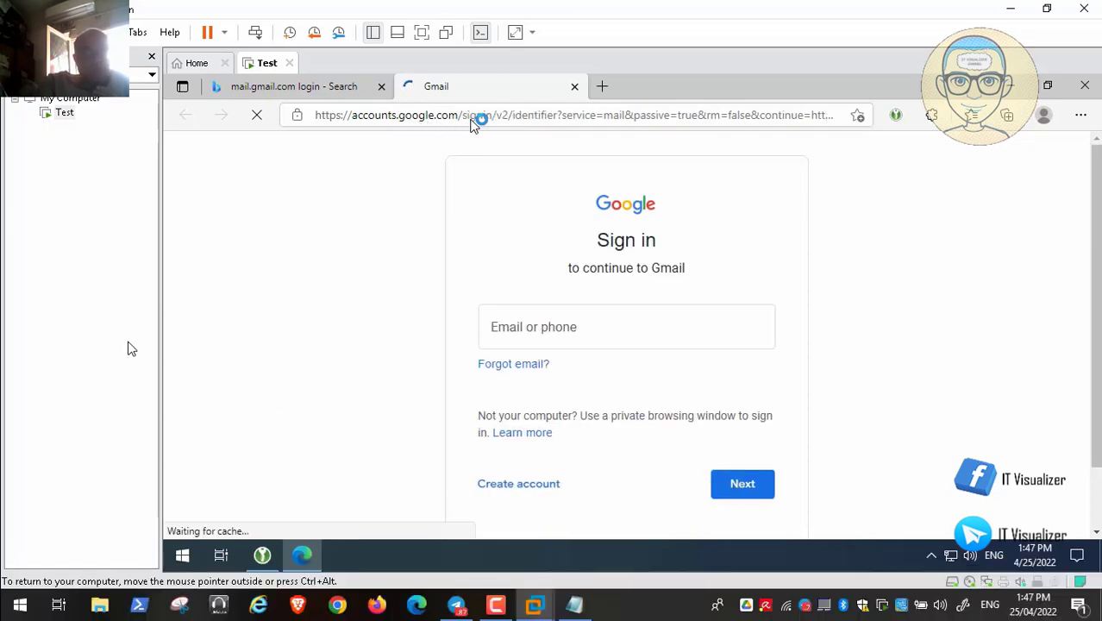
left_click(493, 116)
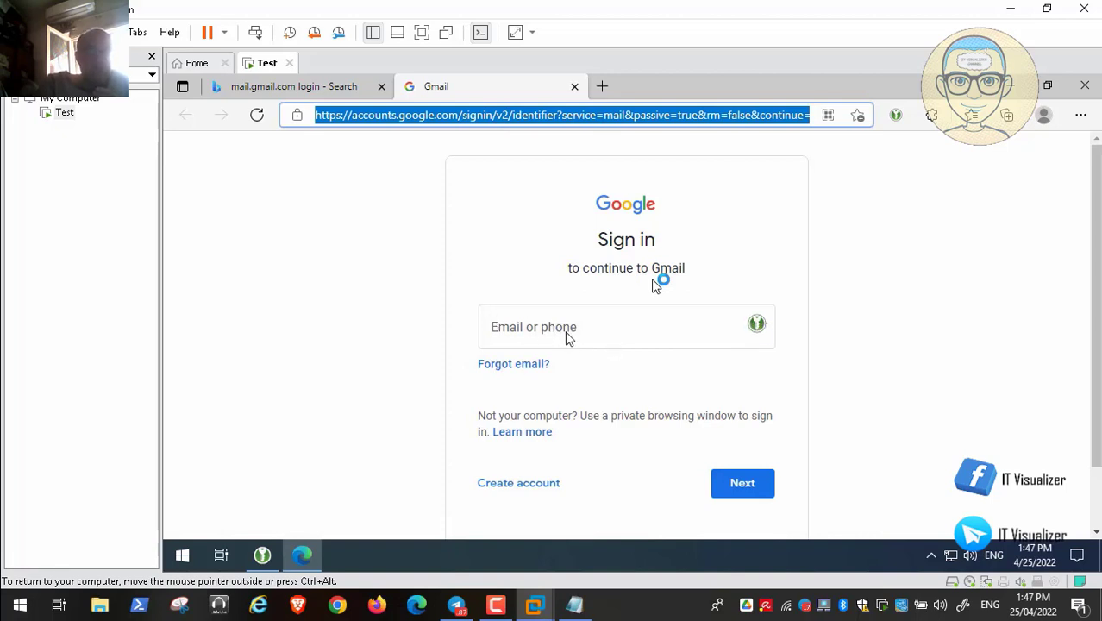
left_click(761, 330)
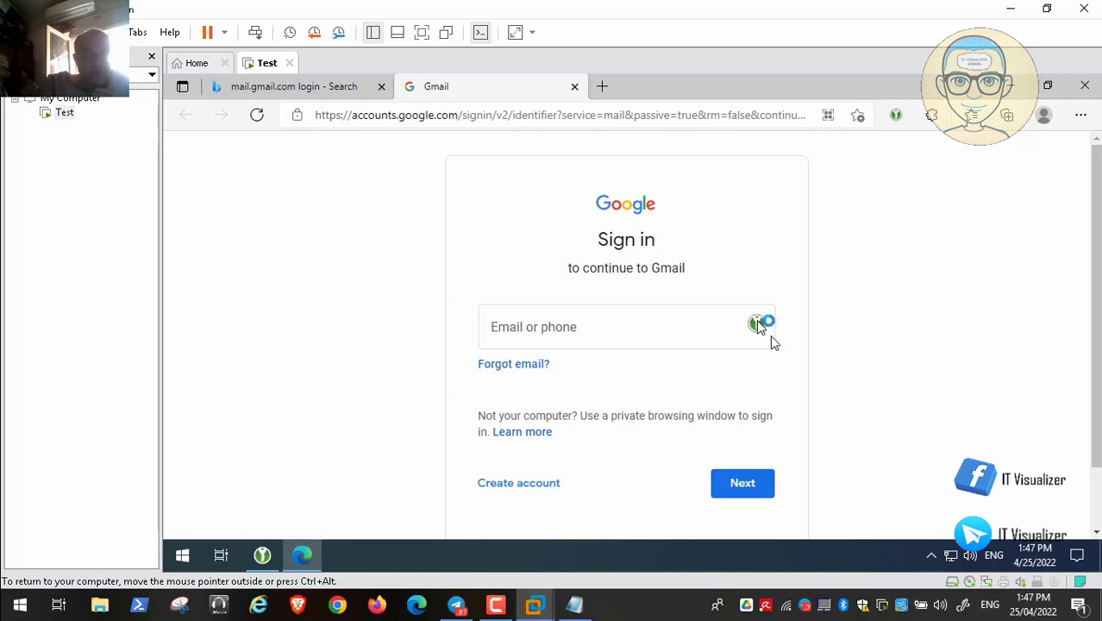
left_click(619, 328)
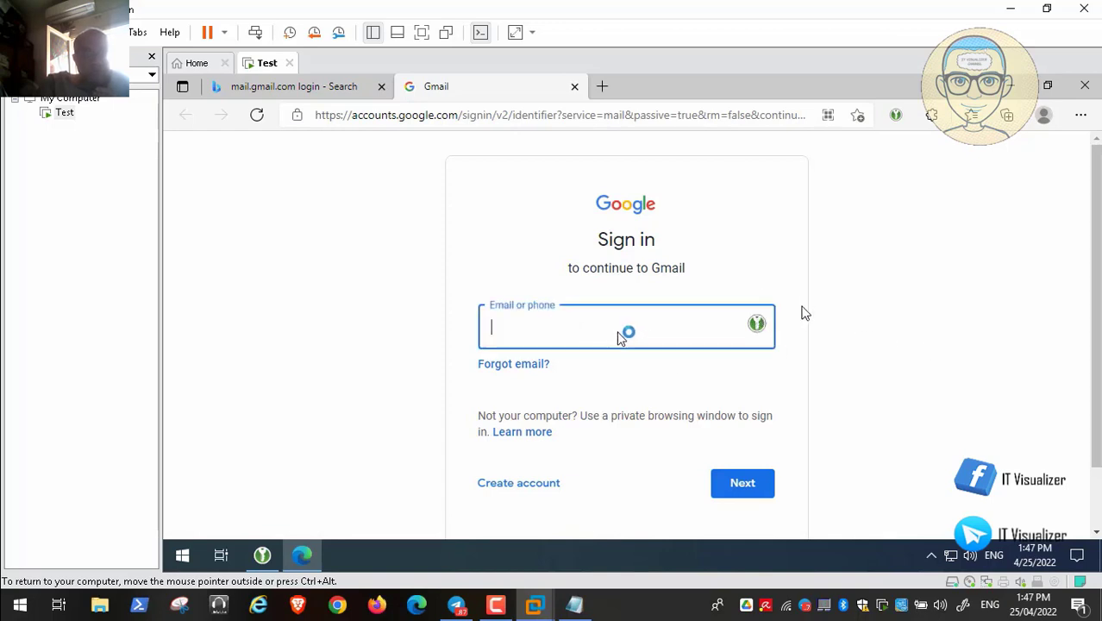
left_click(757, 324)
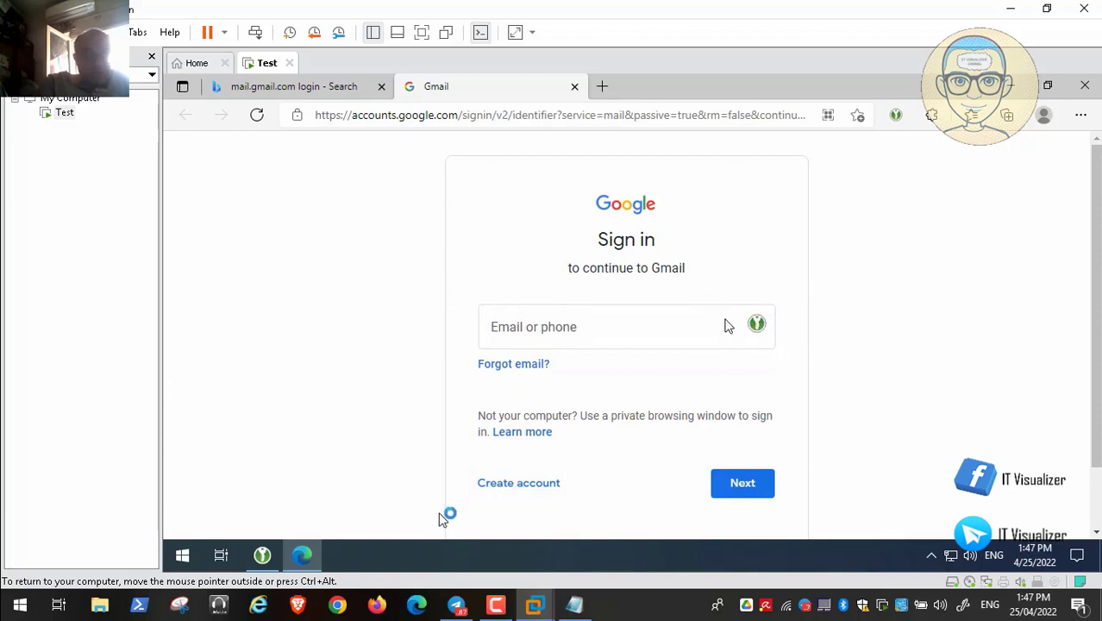
left_click(576, 329)
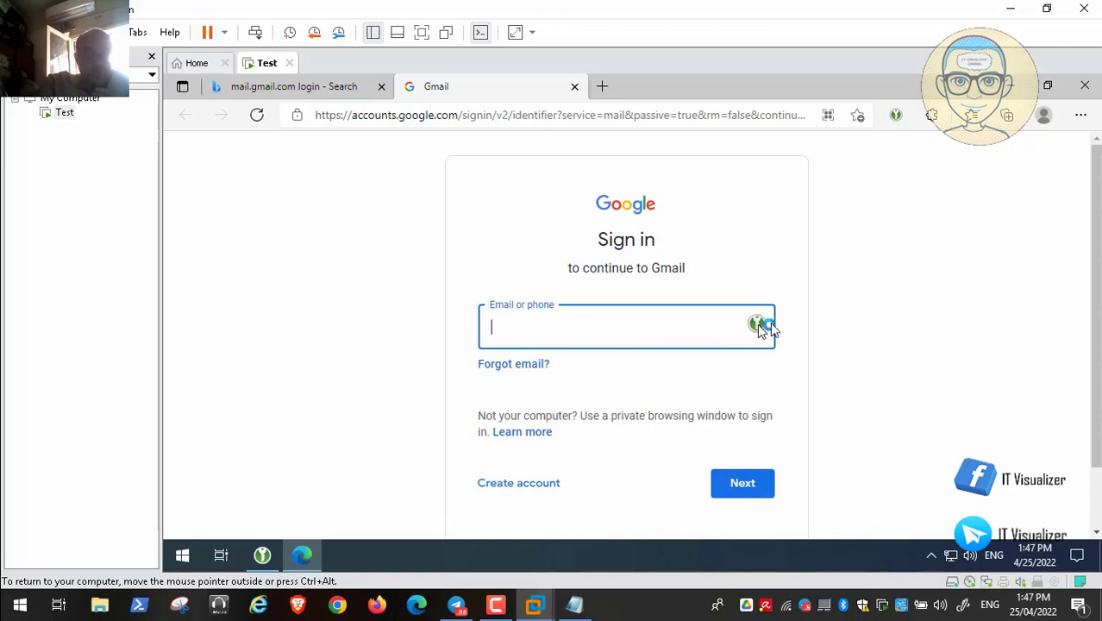
left_click(760, 325)
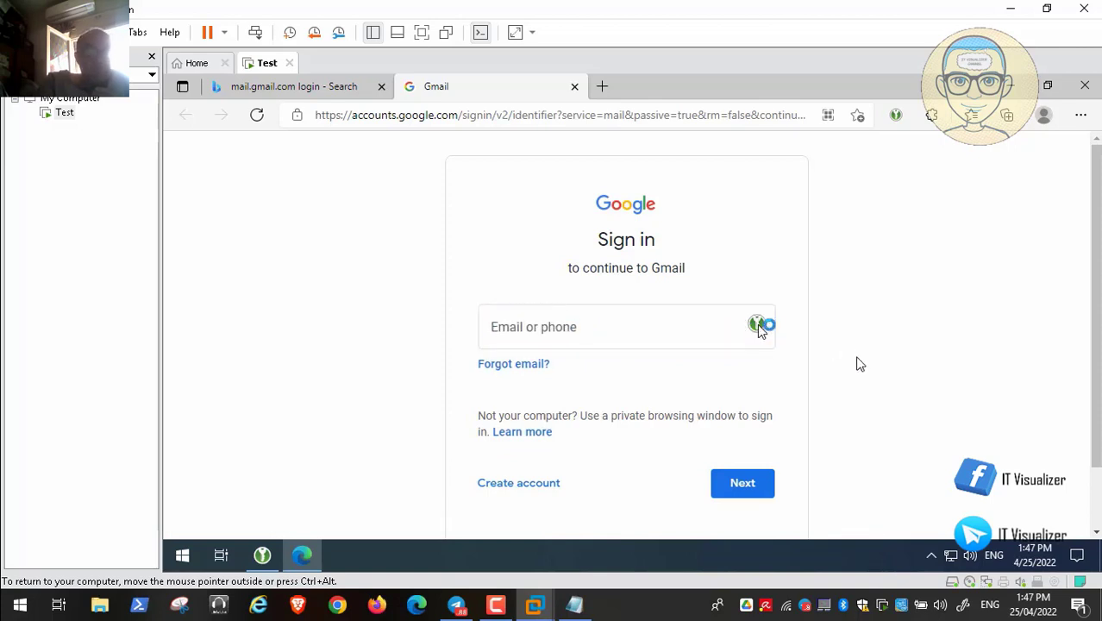
- Restore the KeePassXC window and move it aside to reveal the Gmail sign-in page
left_click(261, 555)
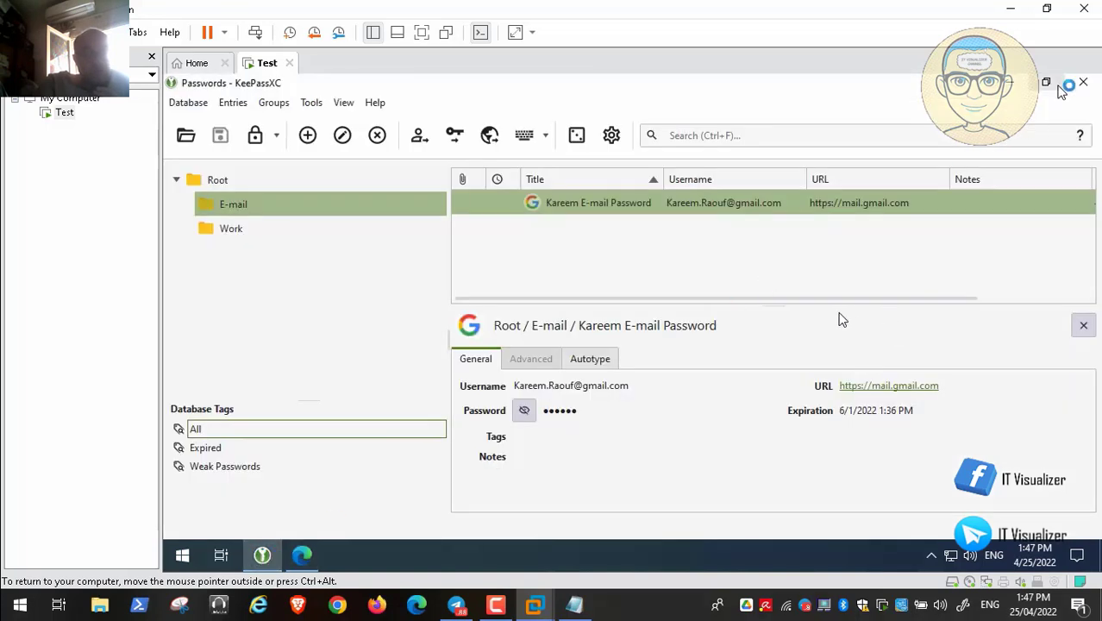
left_click(1046, 82)
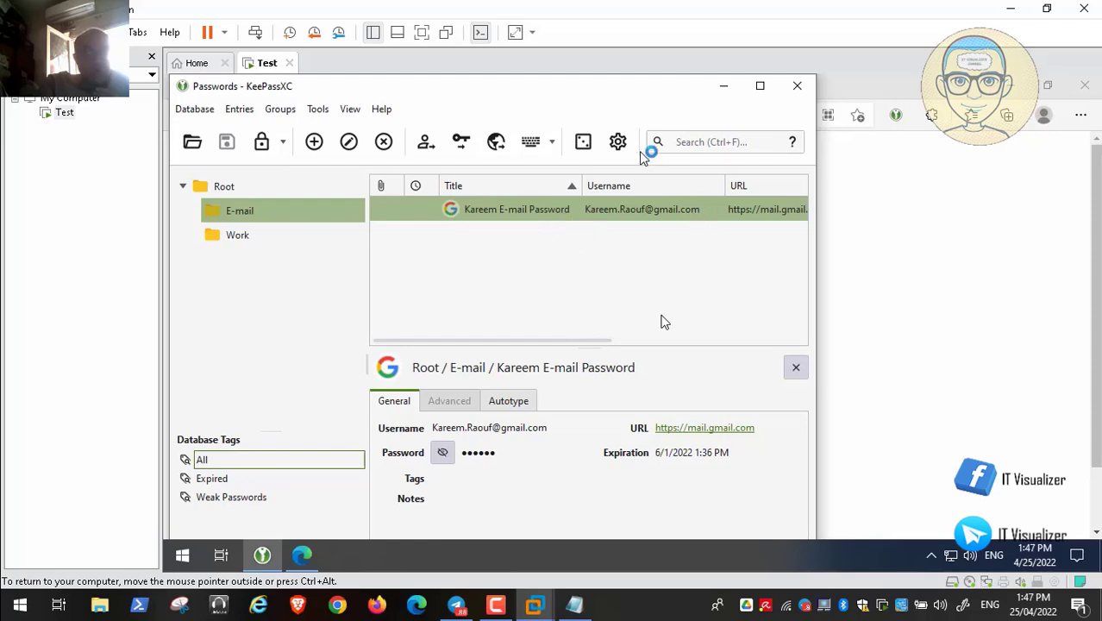
left_click_drag(572, 88, 756, 393)
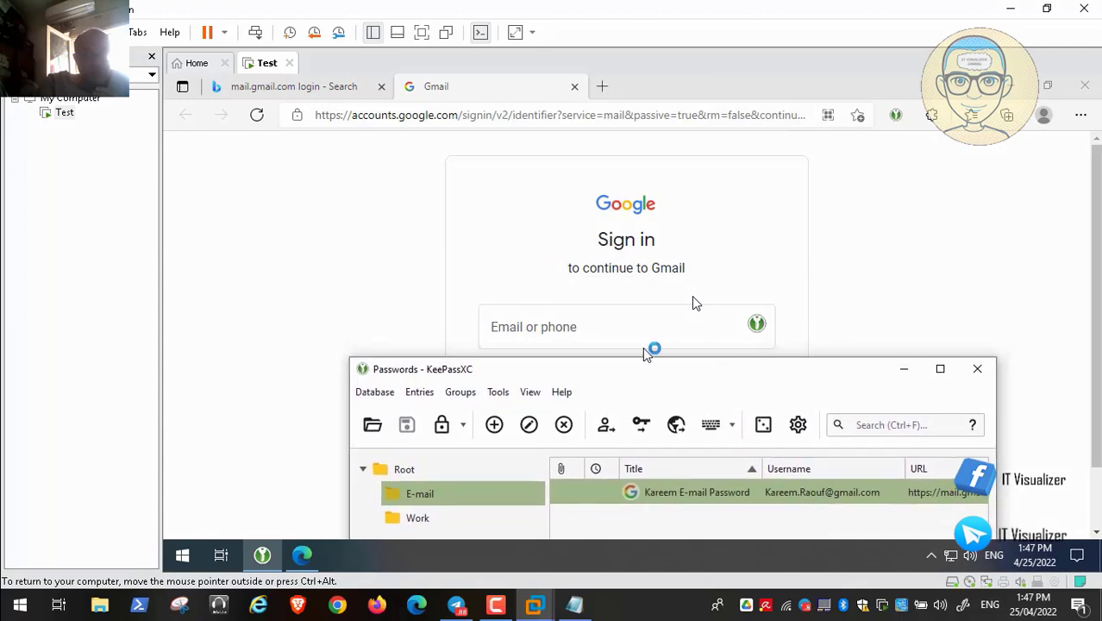
- Choose the {USERNAME}{ENTER} auto-type sequence for the e-mail entry and confirm it
left_click(733, 426)
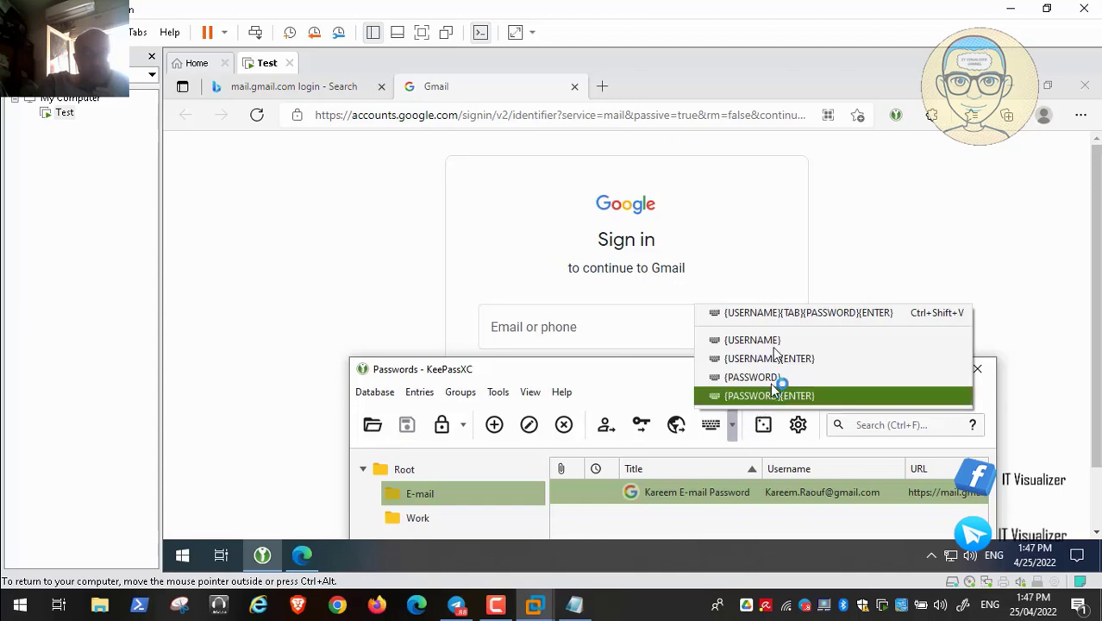
left_click(781, 359)
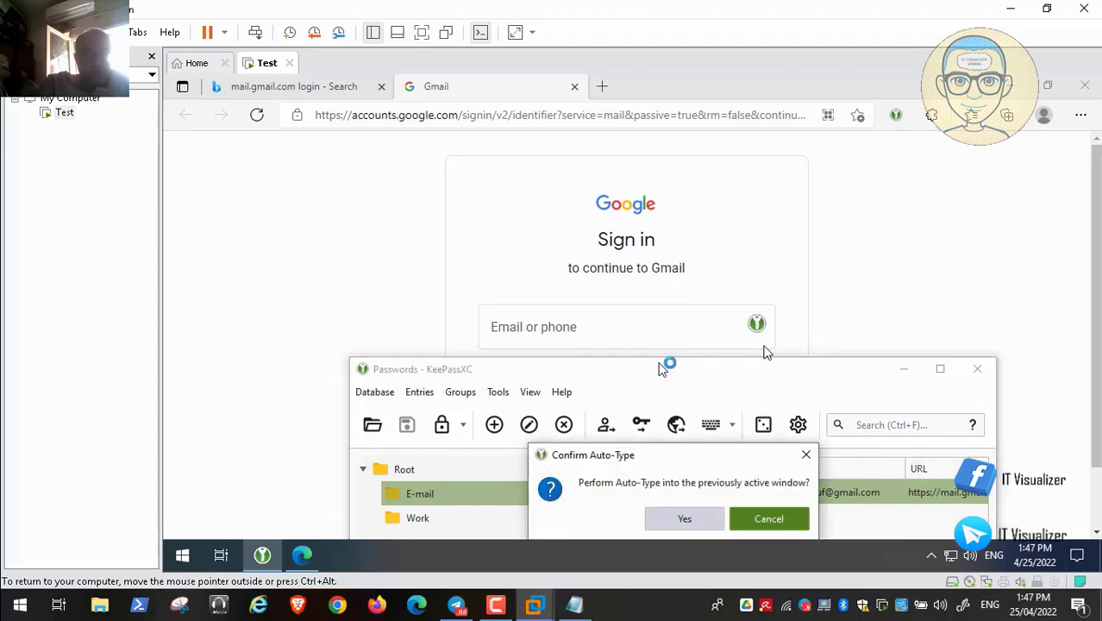
left_click(683, 516)
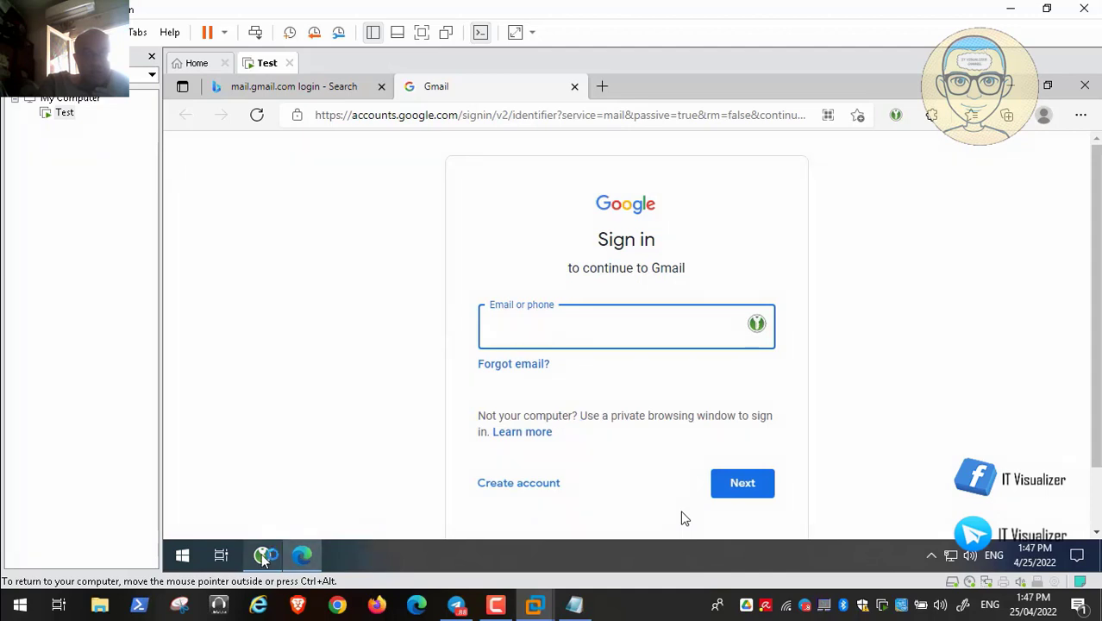
left_click(267, 553)
- Confirm the auto-type so the account e-mail is entered, then close the Gmail sign-in tab
left_click(693, 517)
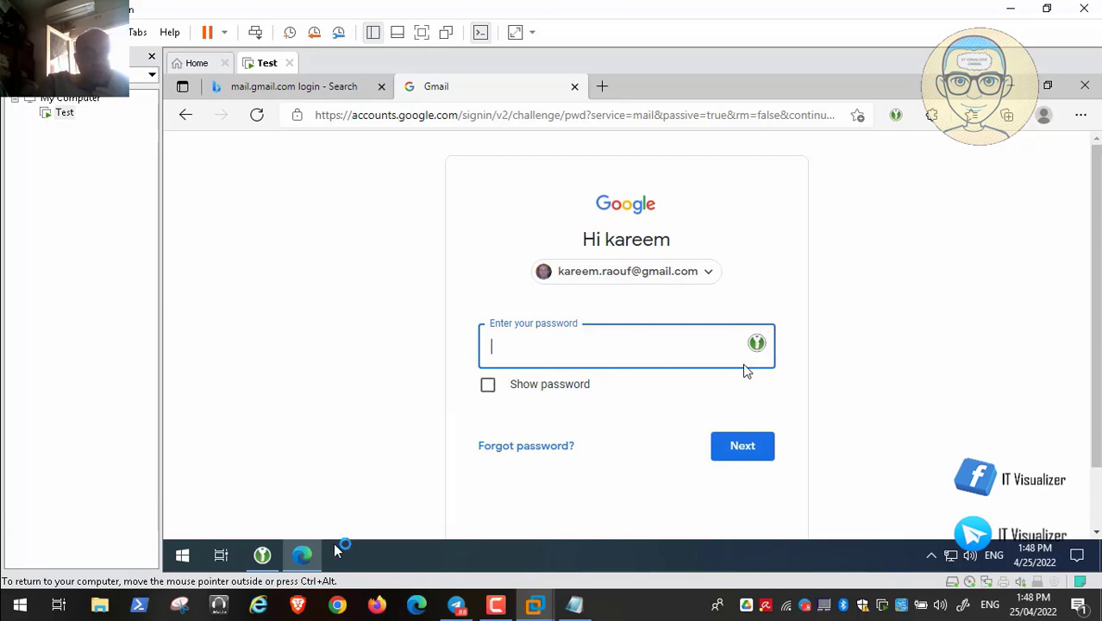
left_click(575, 87)
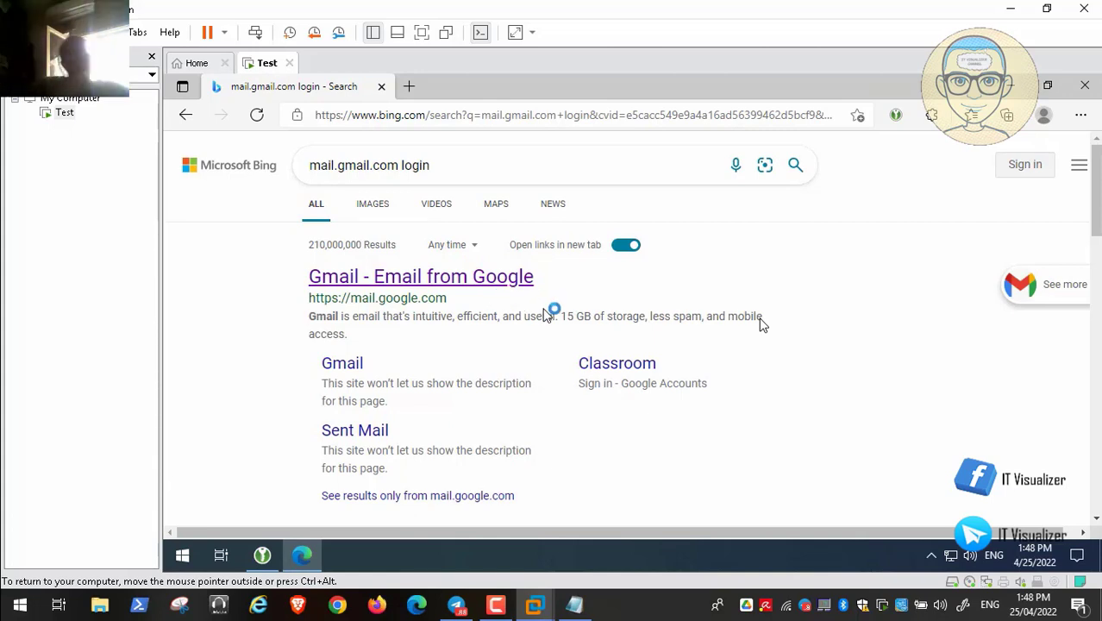
- Restore and maximize KeePassXC, then open the Gmail entry's saved URL
left_click(268, 556)
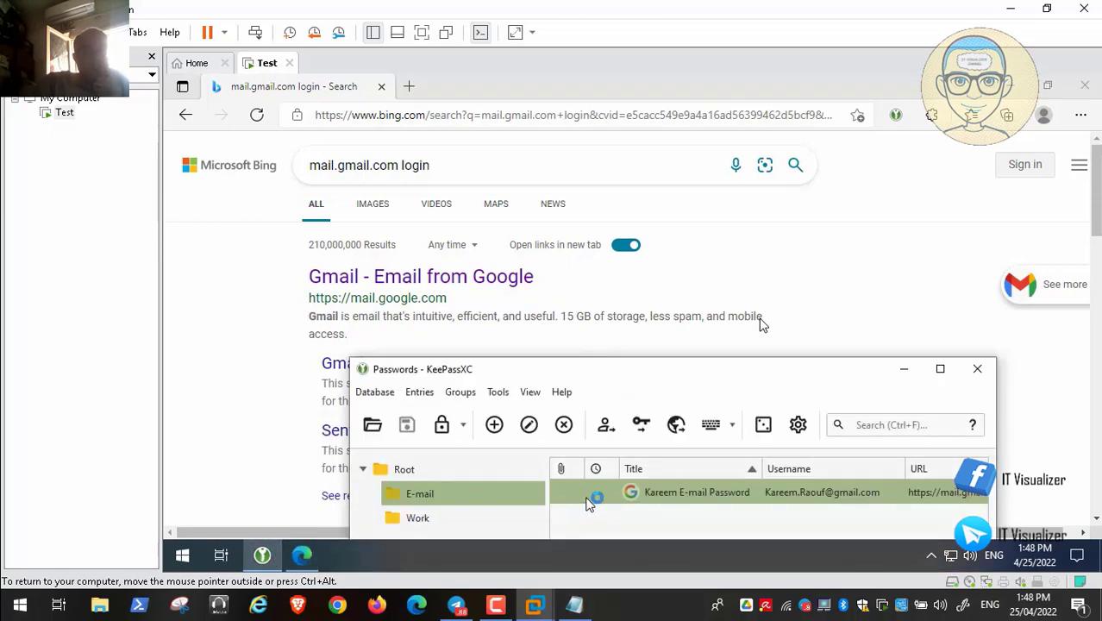
left_click(938, 369)
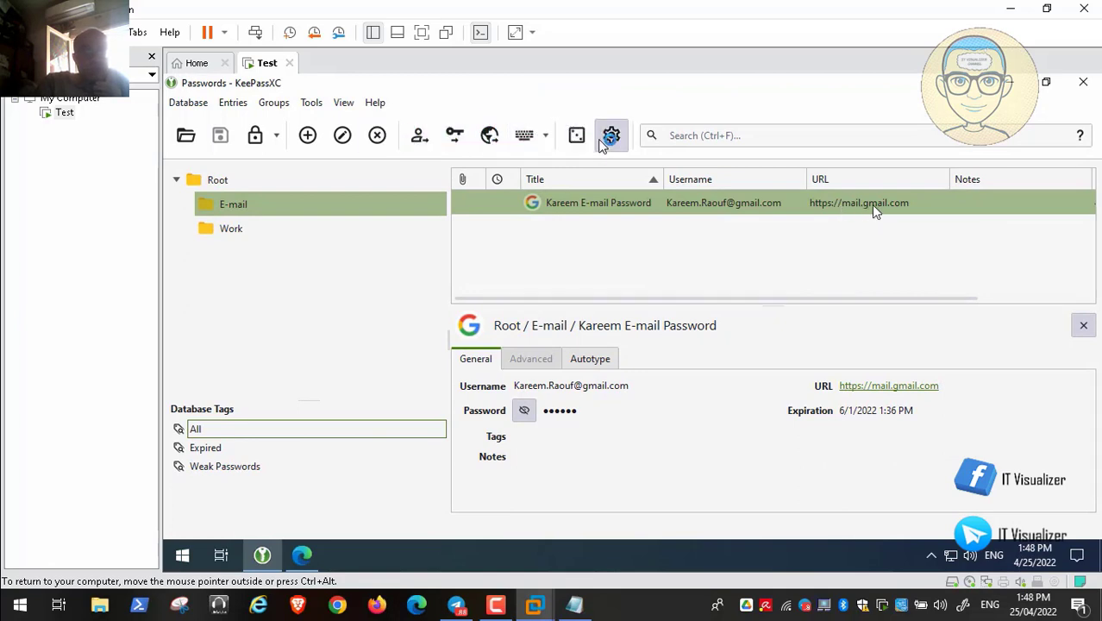
left_click(235, 103)
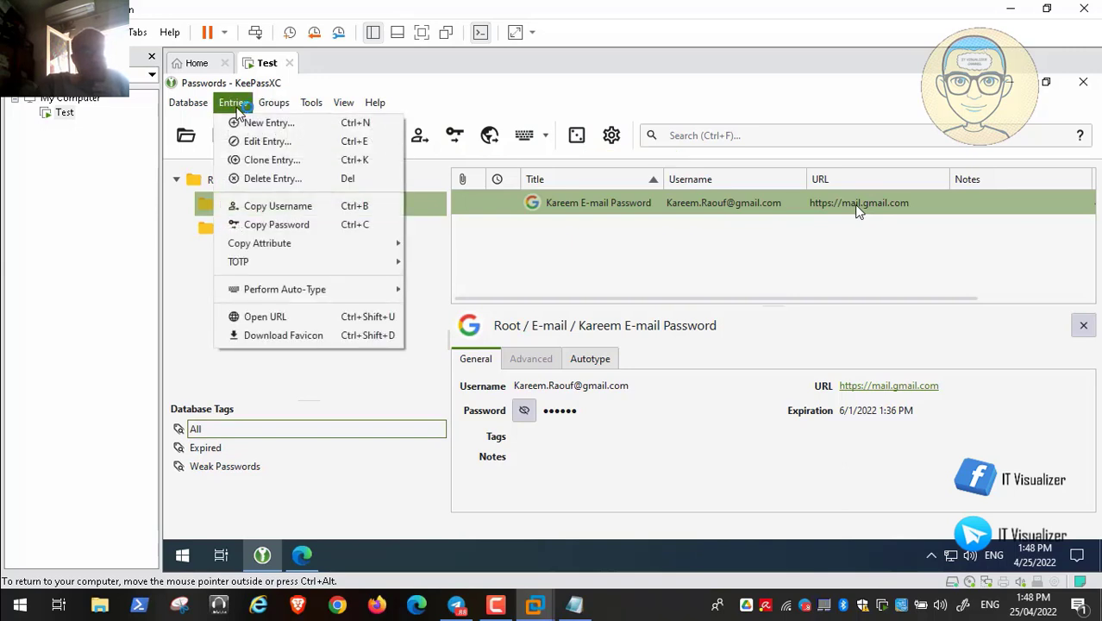
mouse_move(288, 262)
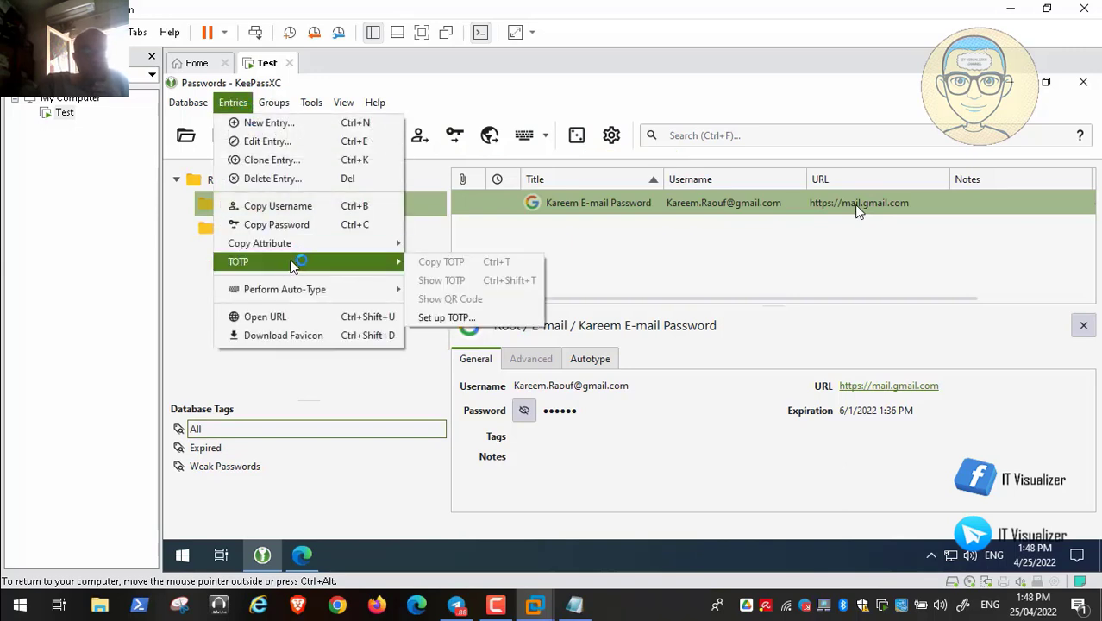
left_click(296, 316)
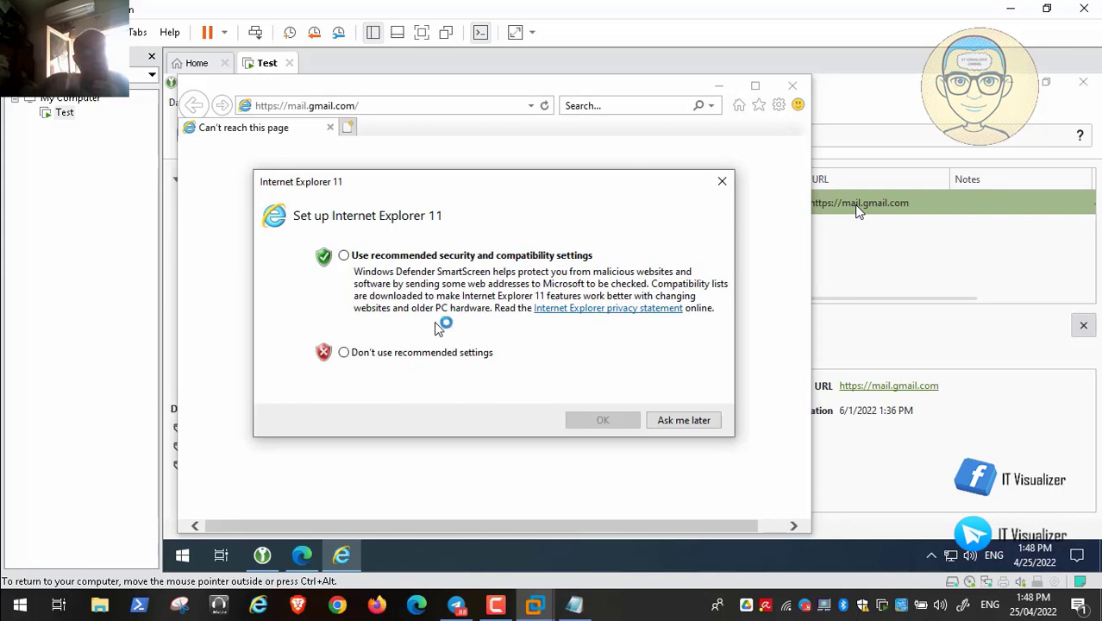
- Accept Internet Explorer's recommended settings, then close the Edge download tab, IE and Edge
left_click(359, 257)
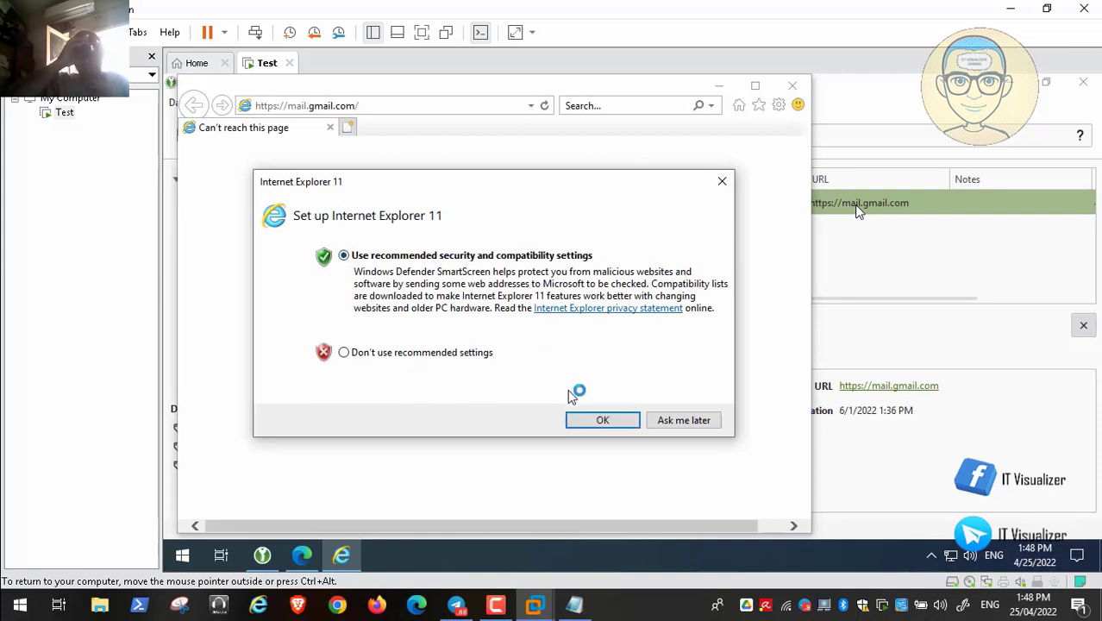
left_click(604, 420)
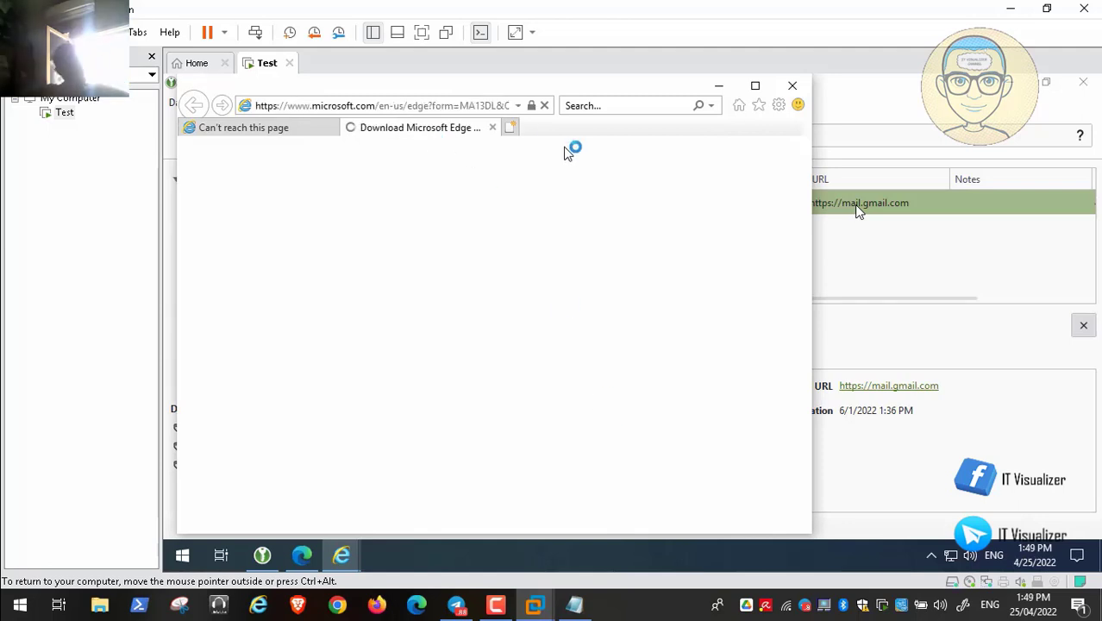
left_click(494, 128)
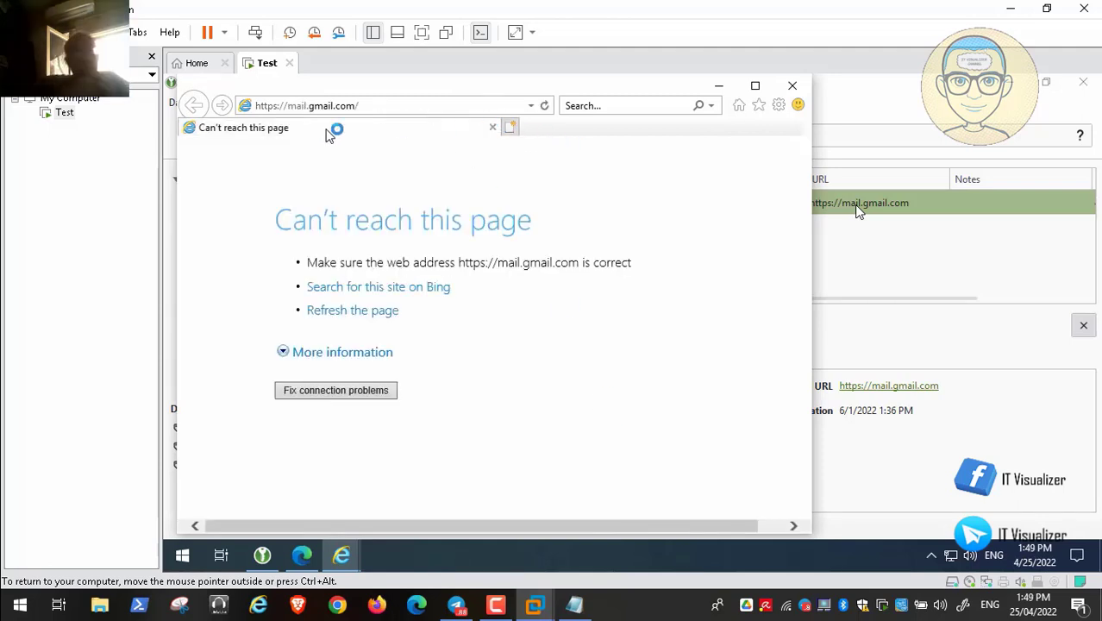
left_click(792, 85)
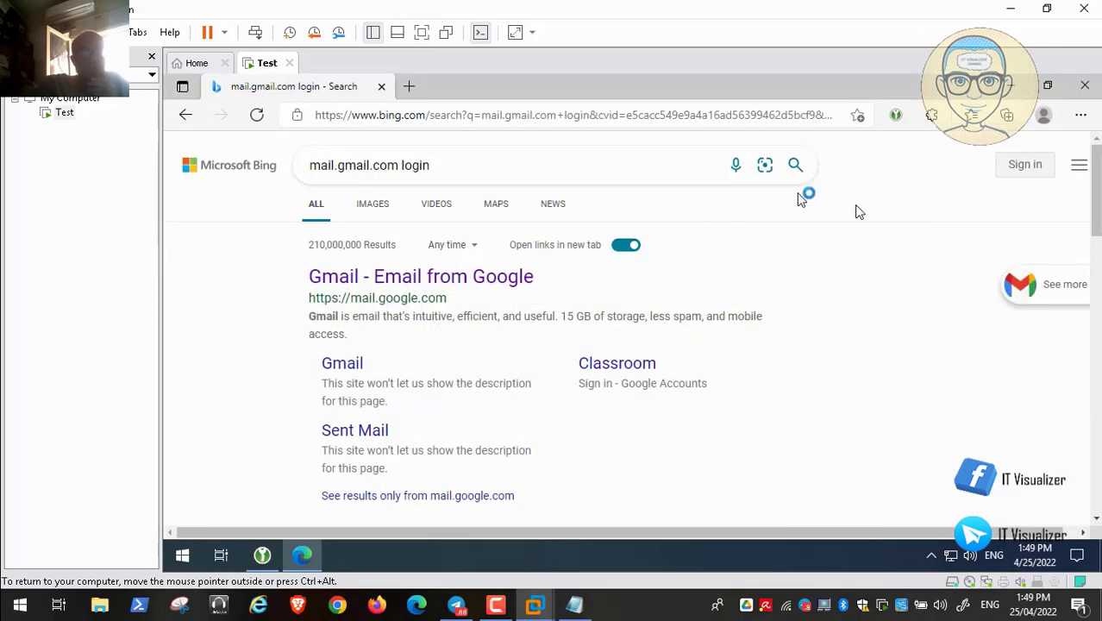
left_click(382, 87)
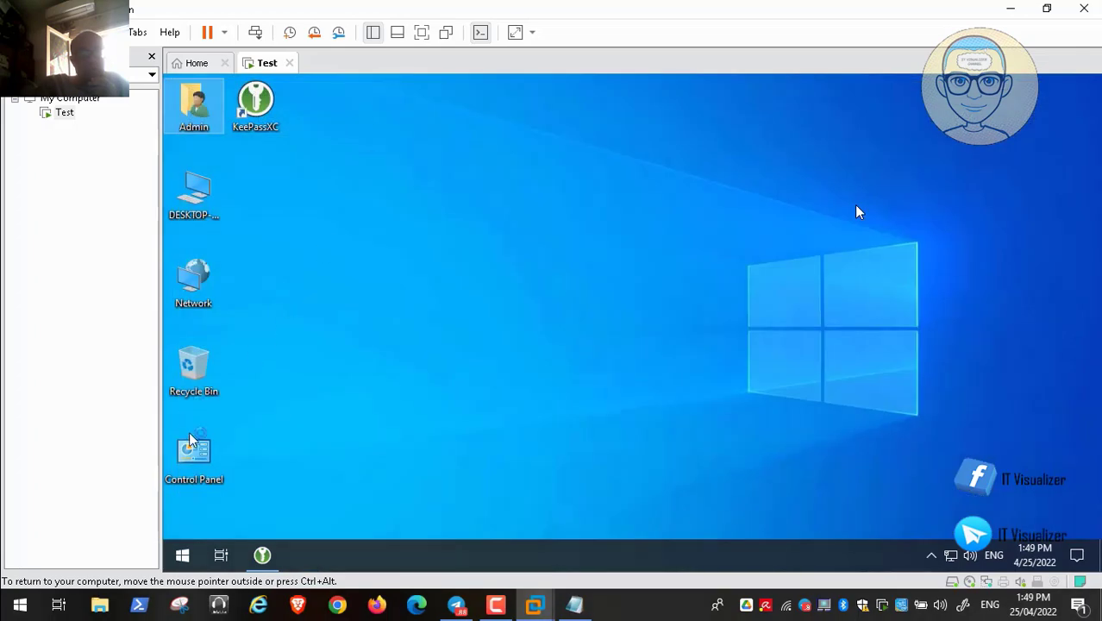
- Open Control Panel from the desktop to list All Control Panel Items
left_click(198, 461)
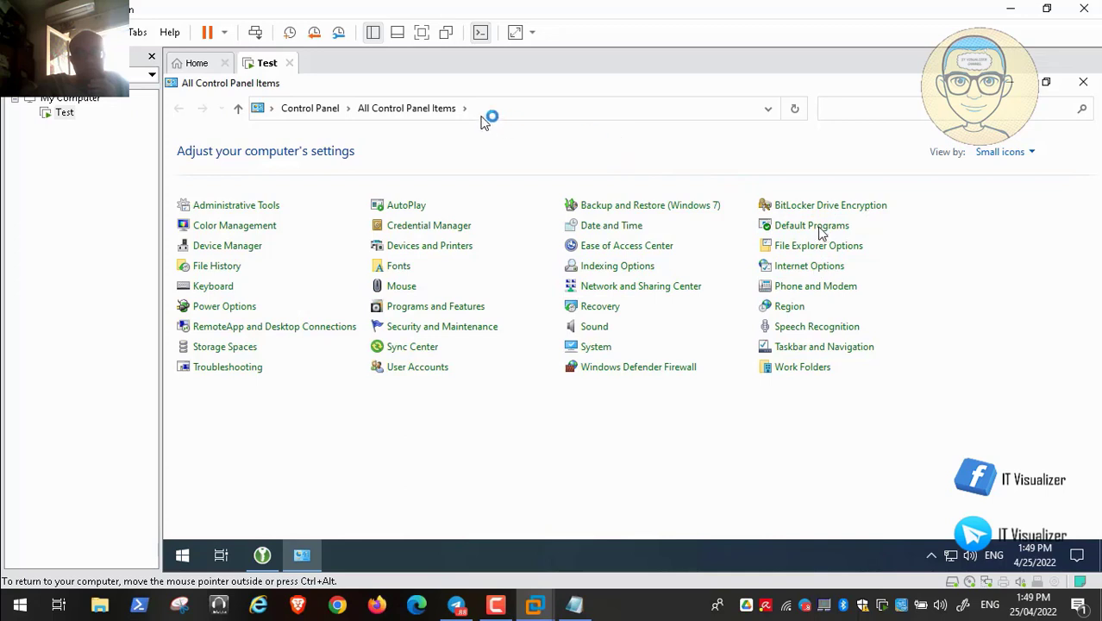
mouse_move(754, 588)
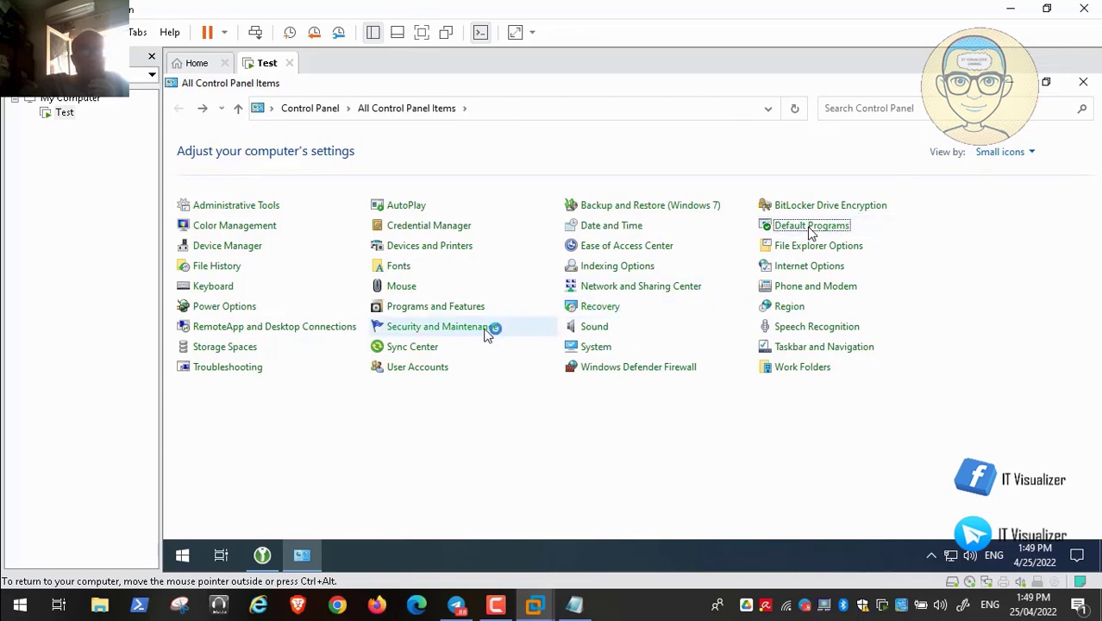
mouse_move(818, 572)
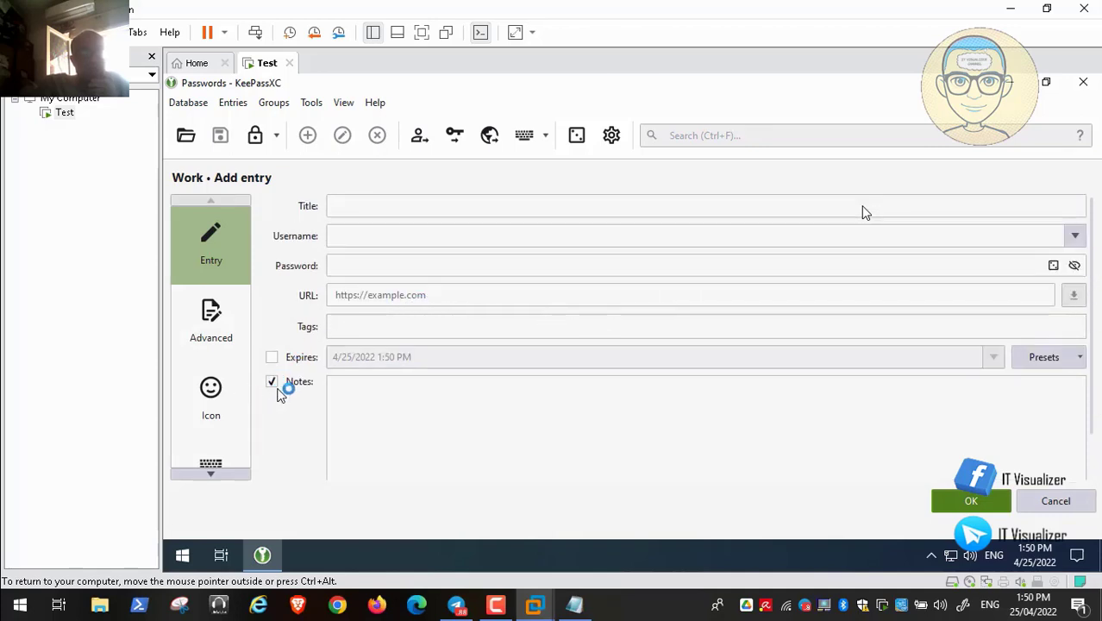
- Close KeePassXC and bring up Edge showing the mail.gmail.com can't-reach-this-page error
left_click(1083, 84)
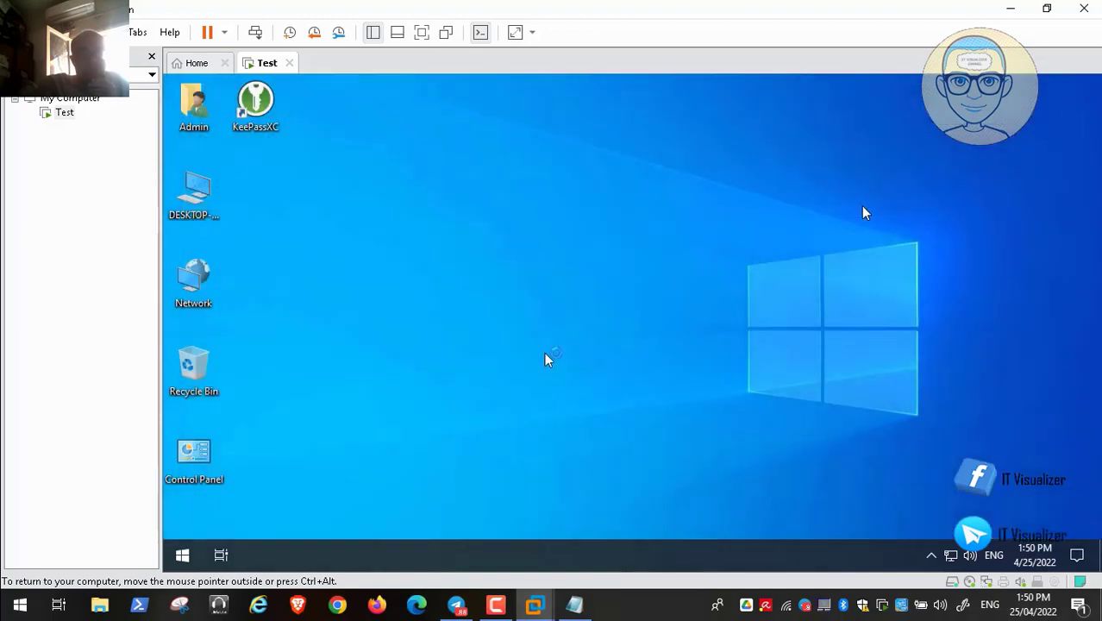
mouse_move(921, 574)
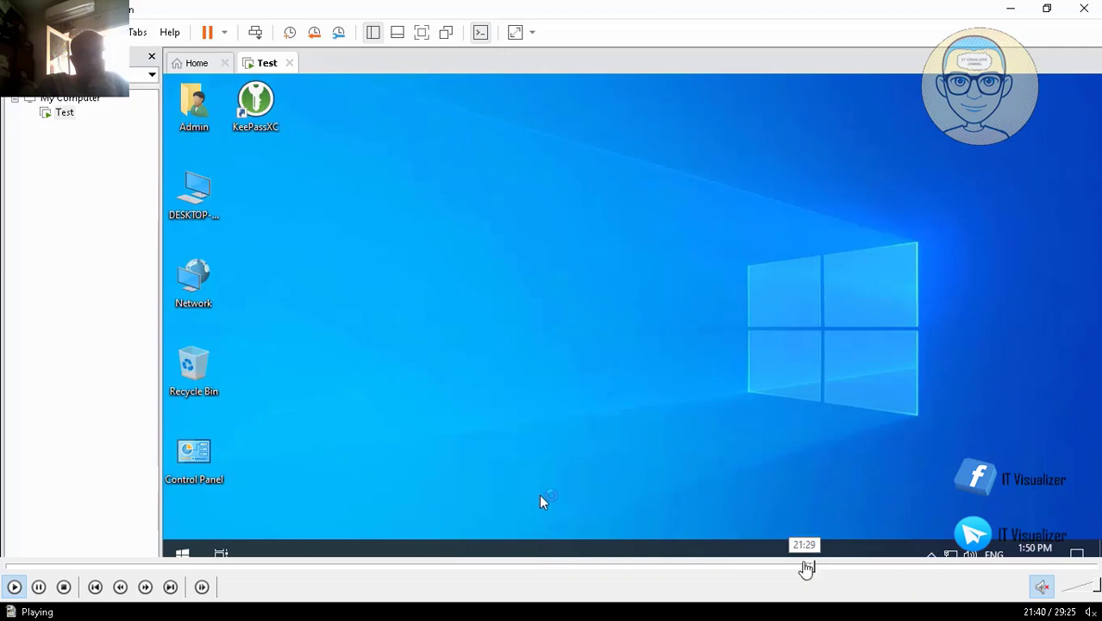
left_click(816, 570)
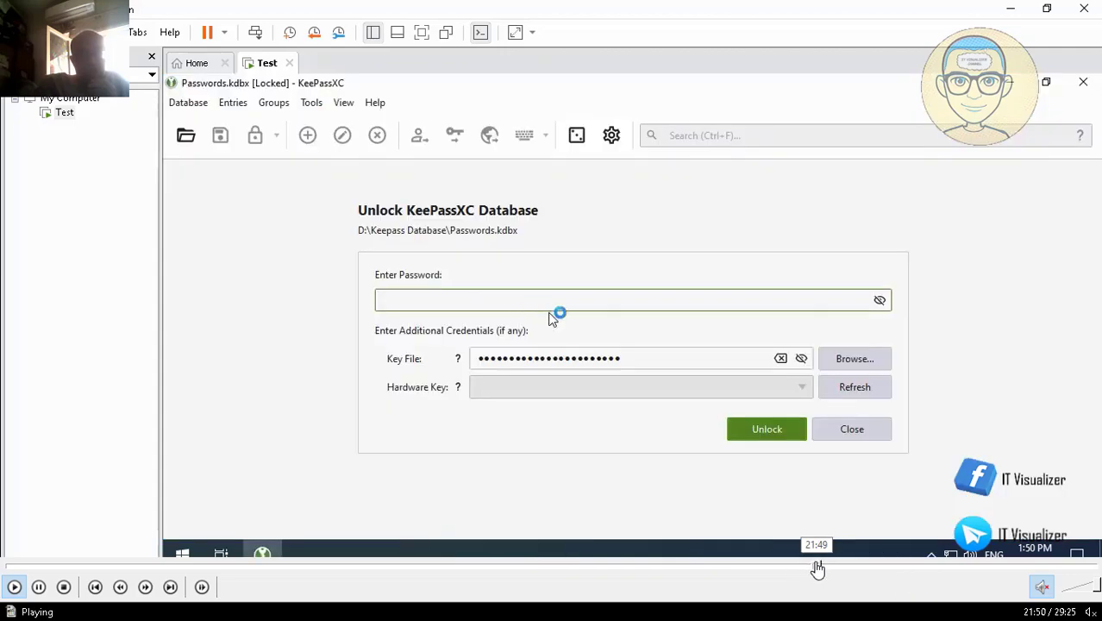
left_click(823, 569)
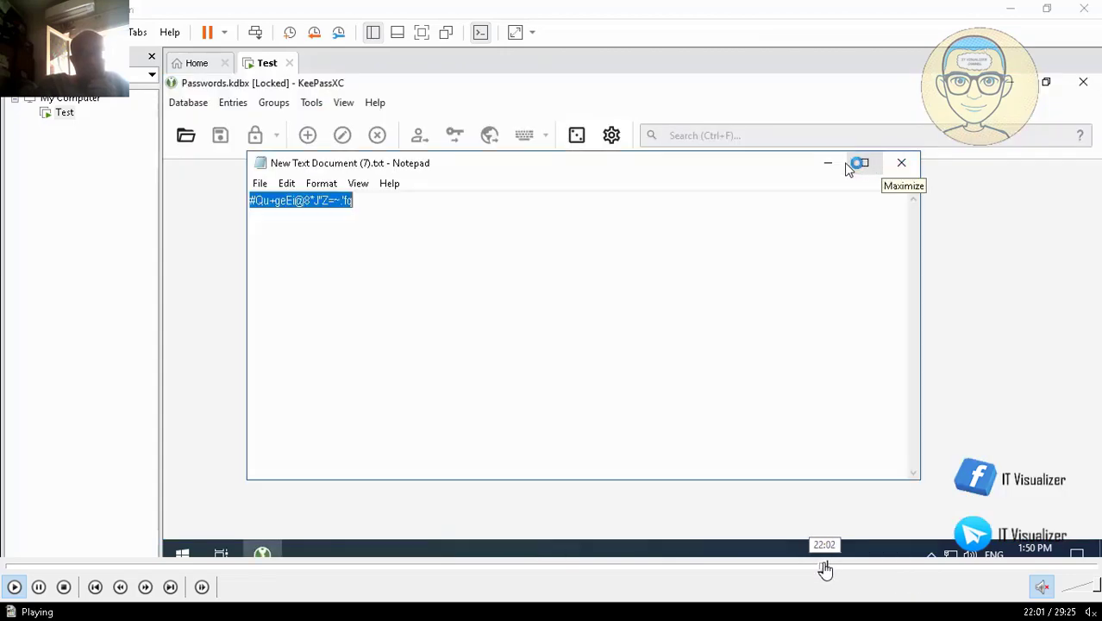
left_click(828, 570)
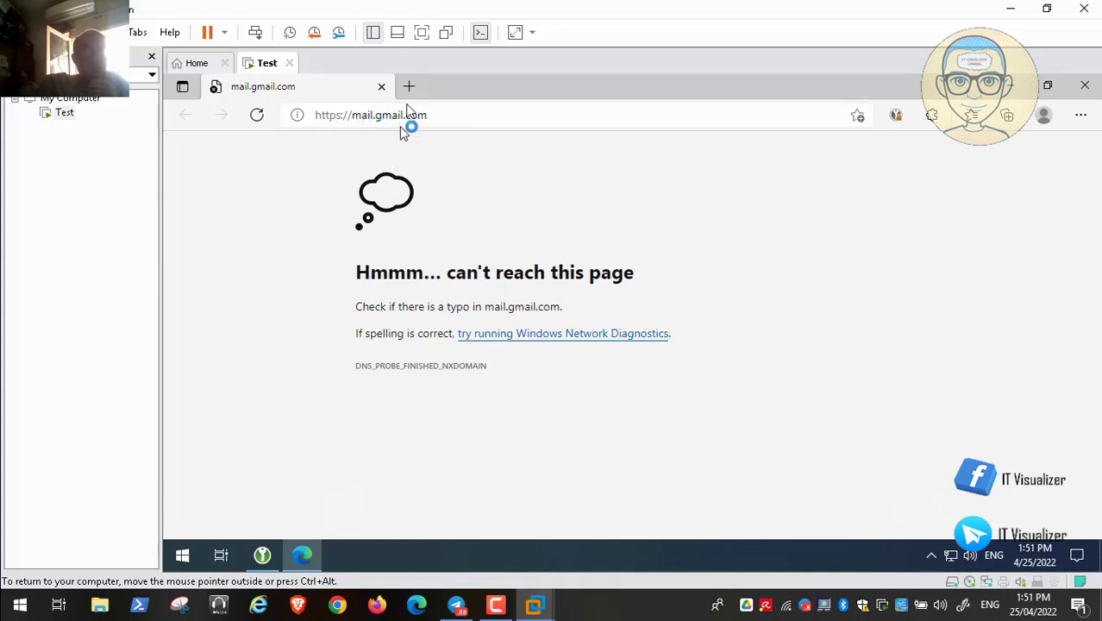
- Search 'gmail login' from Edge's address bar and open the Gmail sign-in result
left_click(459, 119)
left_click(459, 122)
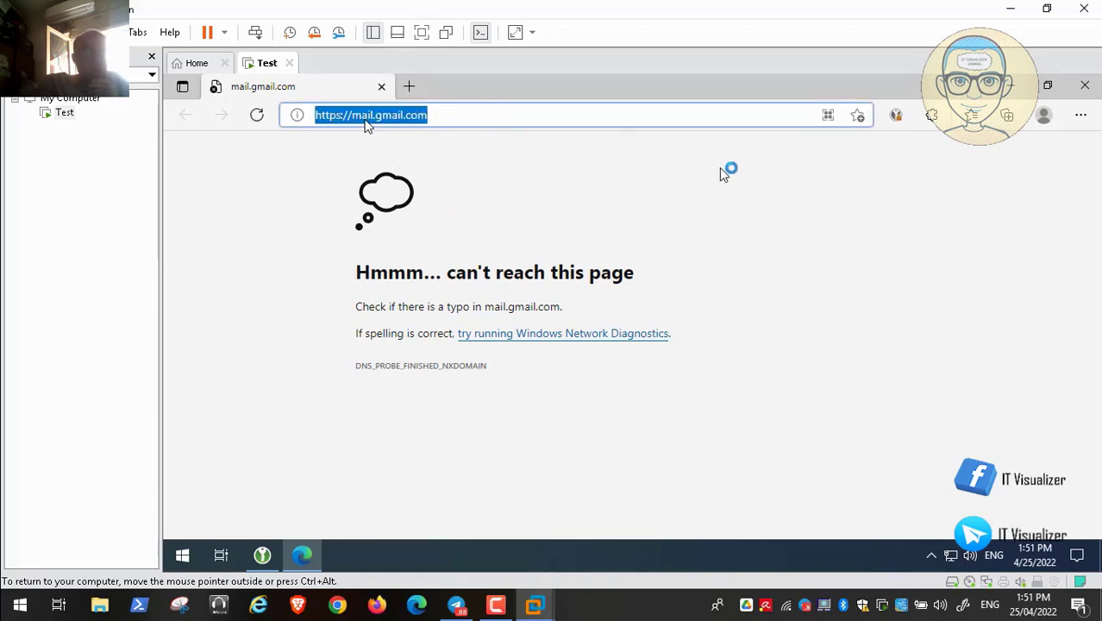
key("BackSpace")
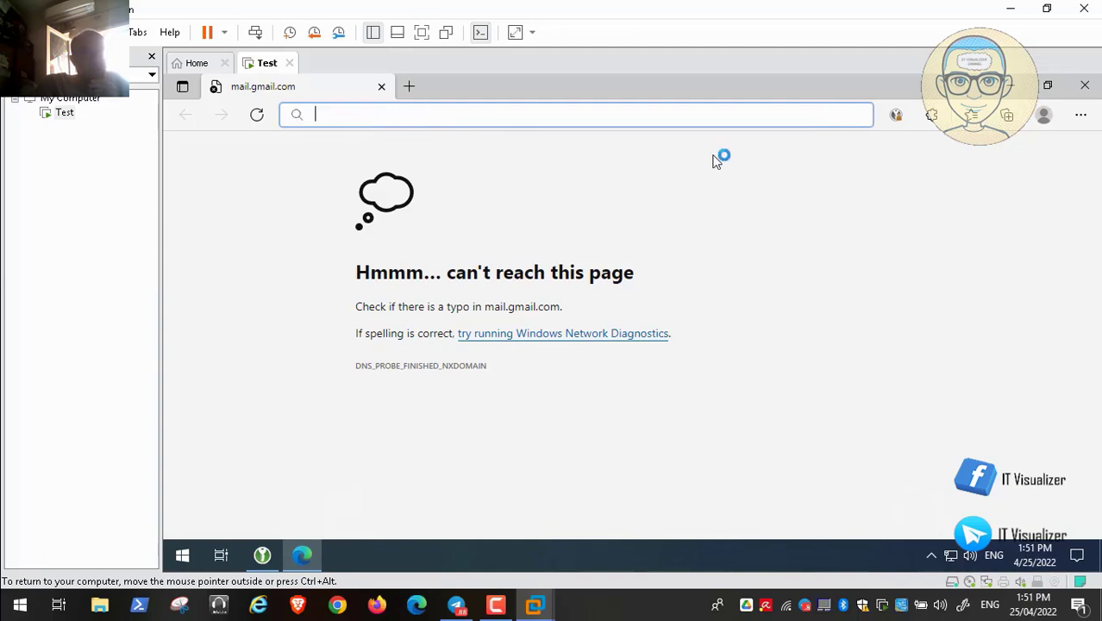
type("gmail")
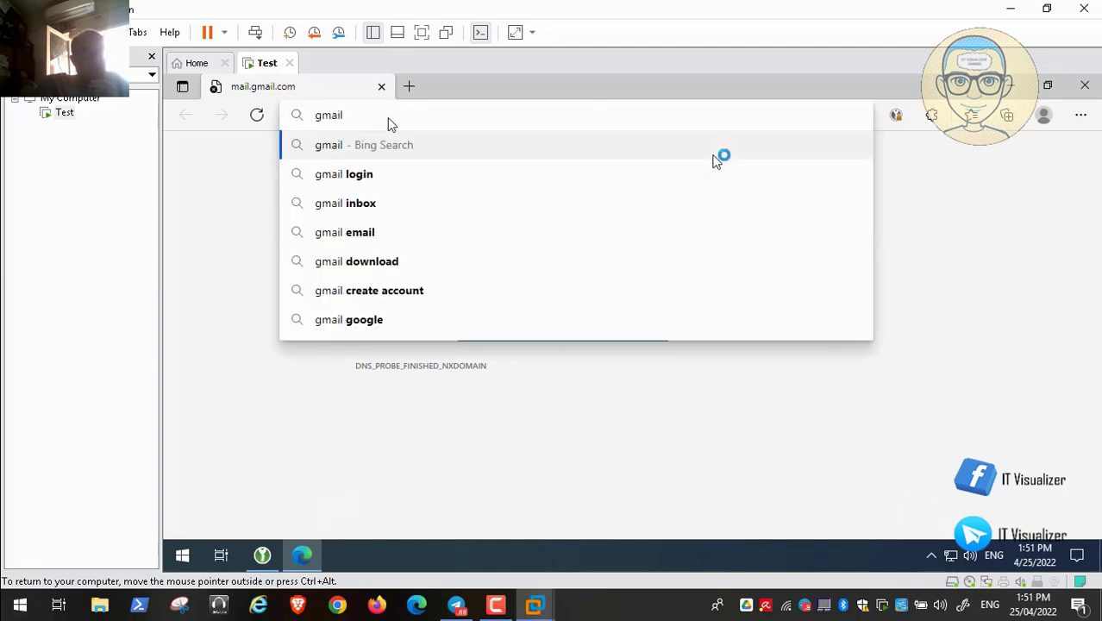
key("Down")
key("Return")
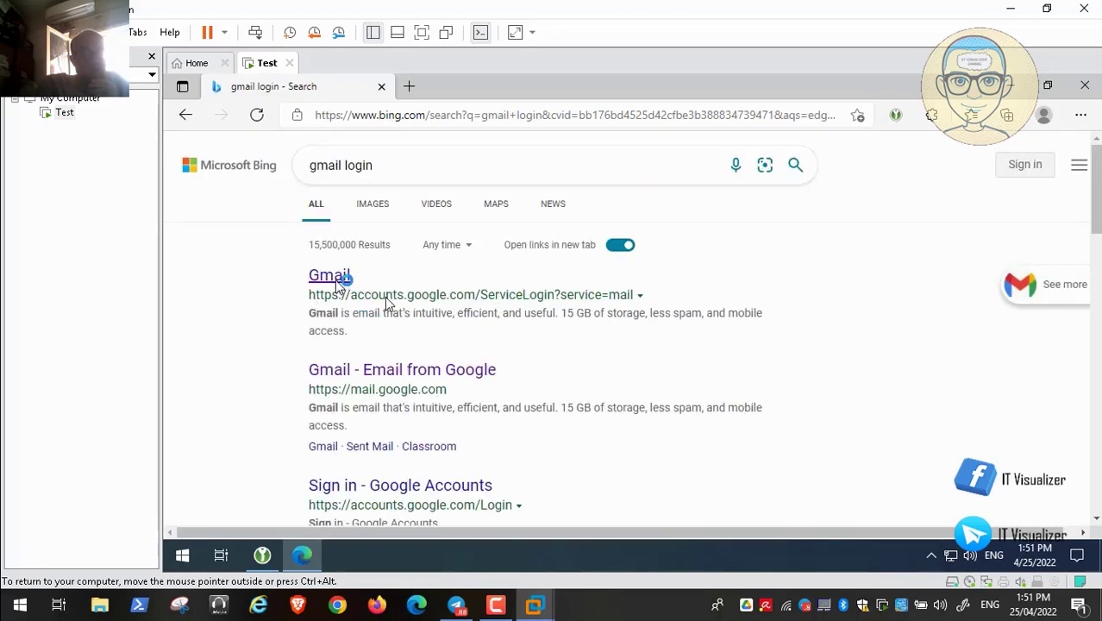
left_click(335, 276)
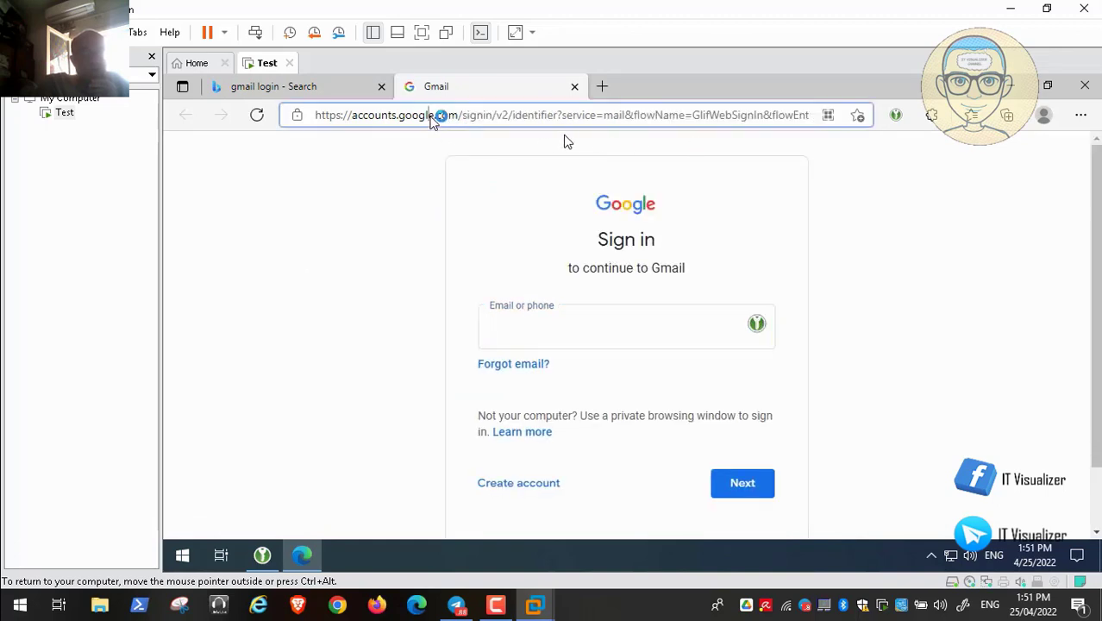
- Copy the Gmail sign-in page address and close Edge
left_click(434, 117)
right_click(432, 119)
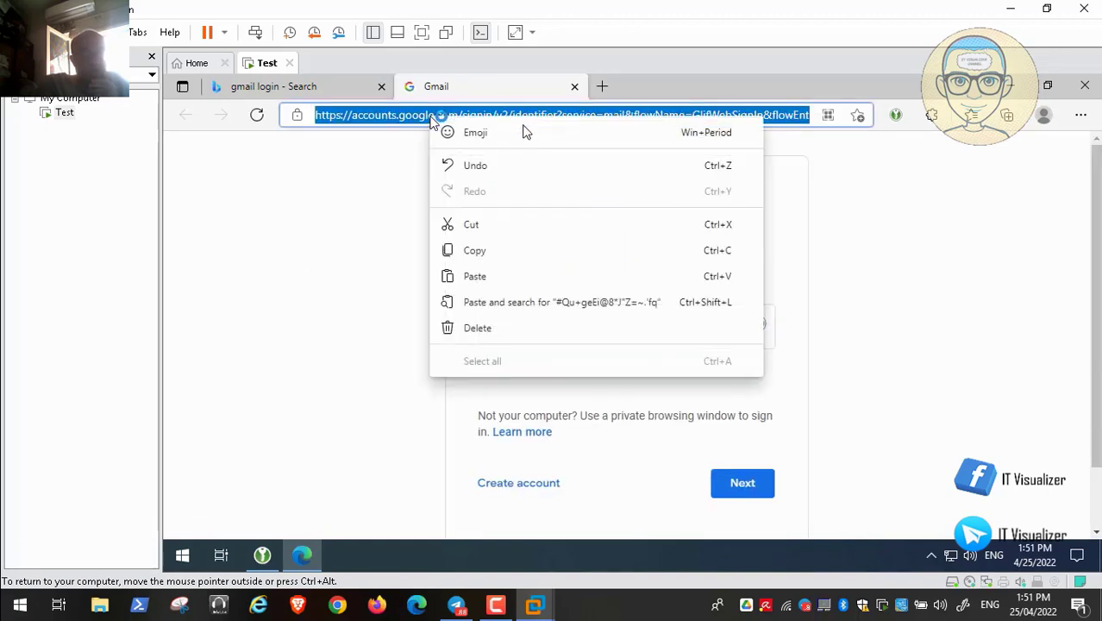
left_click(506, 252)
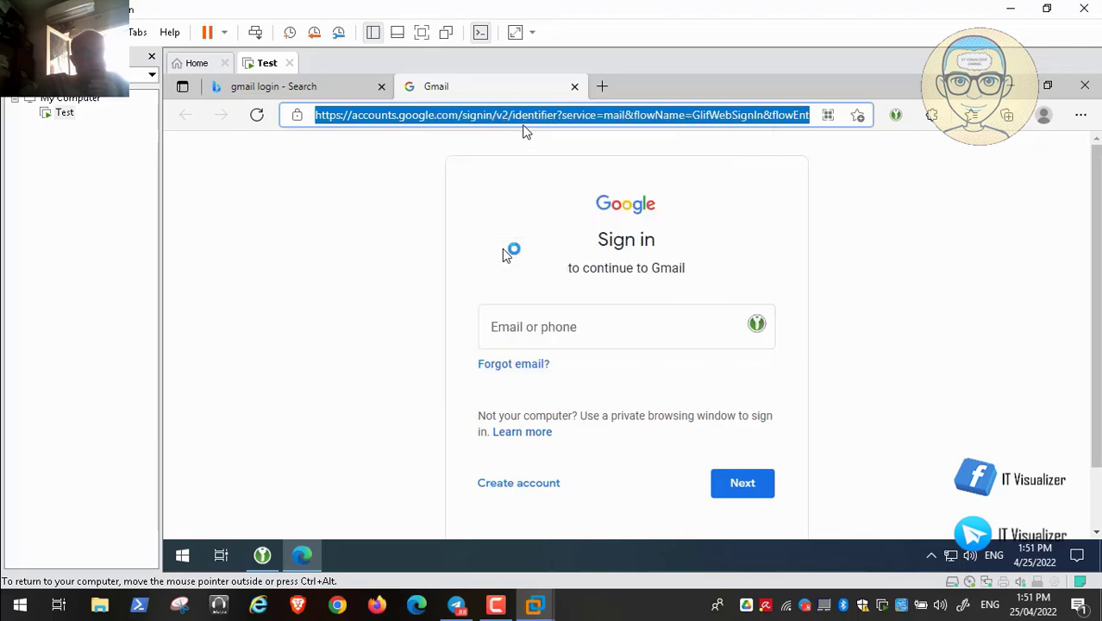
left_click(573, 87)
left_click(381, 87)
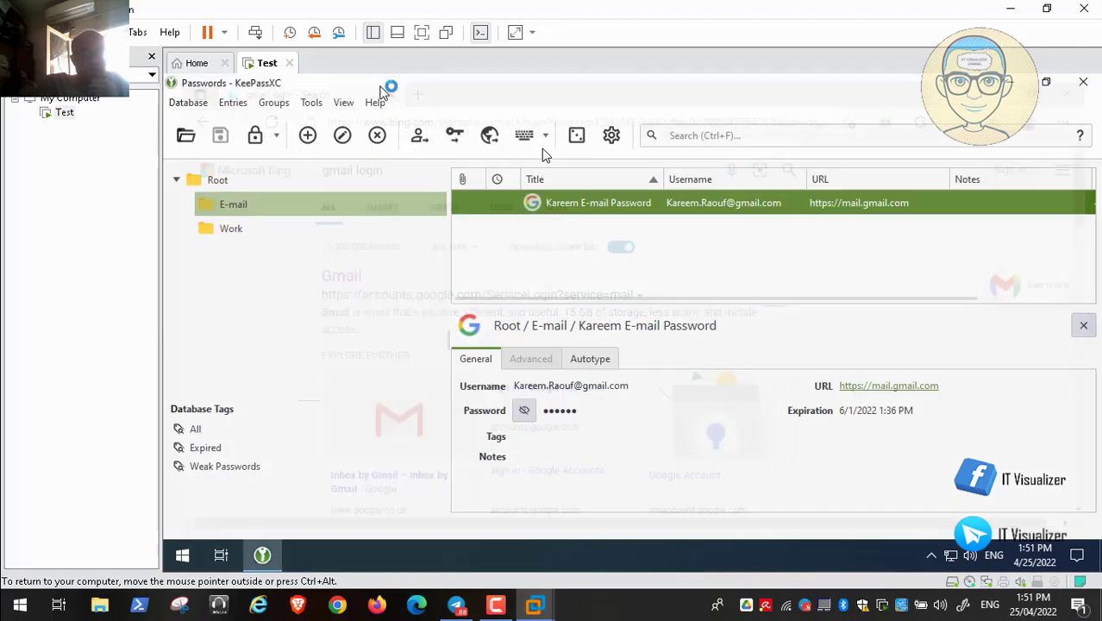
- Replace the Gmail entry's mail.gmail.com URL with the copied Google sign-in address
double_click(576, 207)
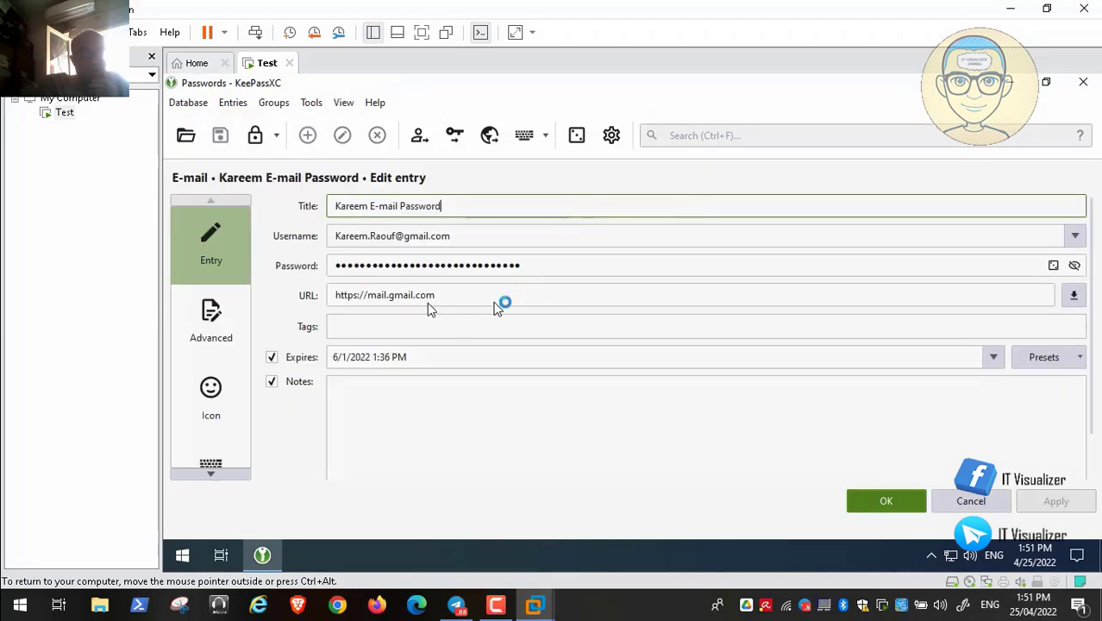
left_click_drag(436, 297, 335, 298)
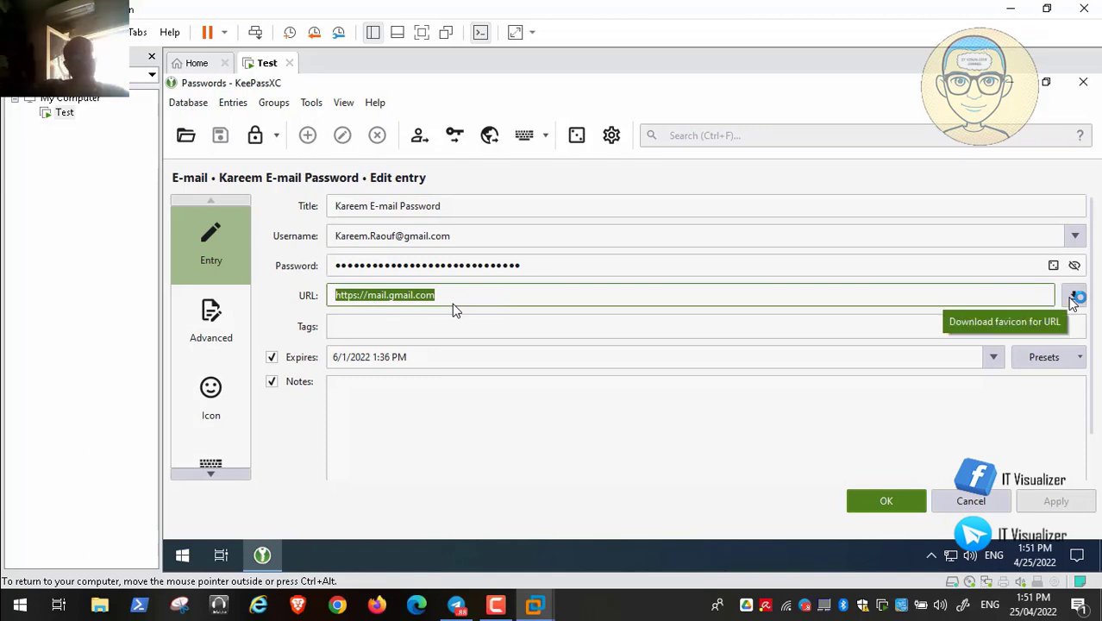
key("BackSpace")
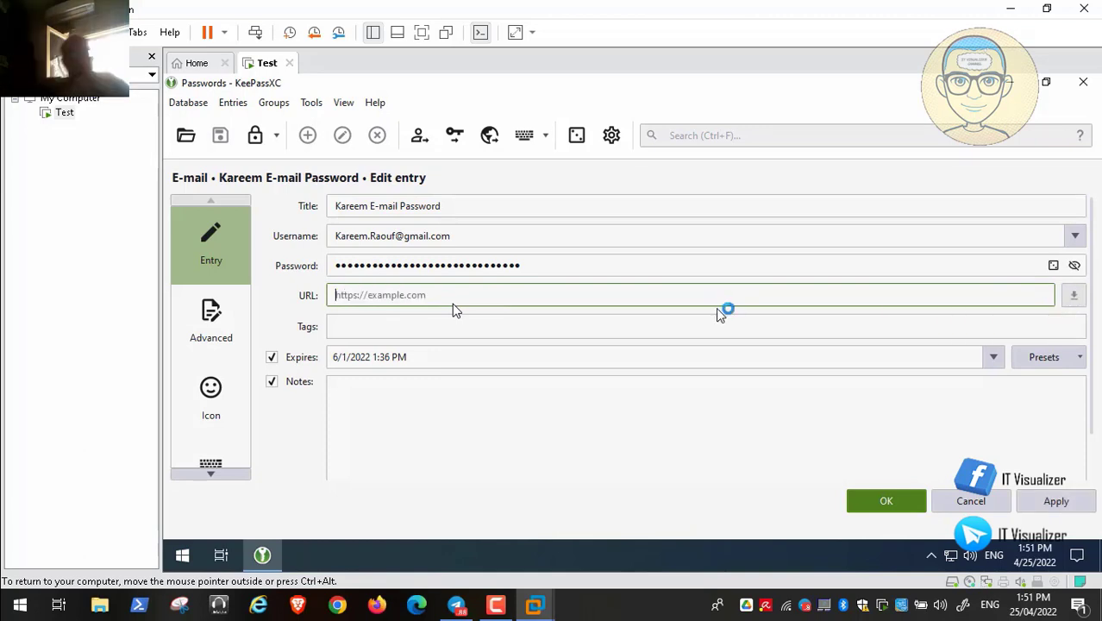
key("ctrl+v")
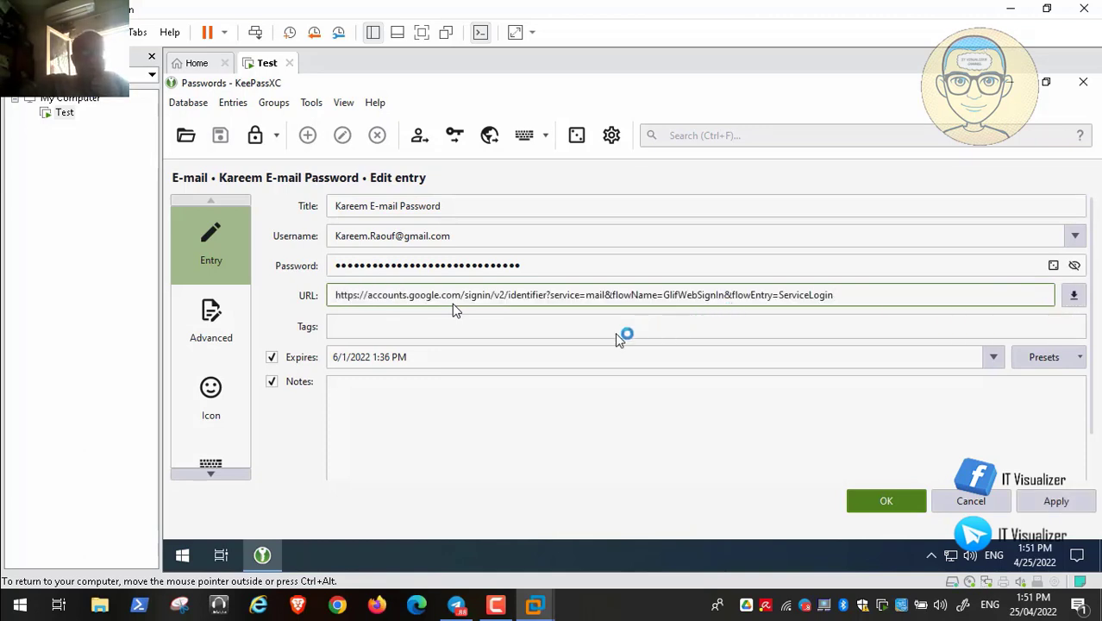
- Save the entry and open its sign-in URL in Edge
left_click(1054, 501)
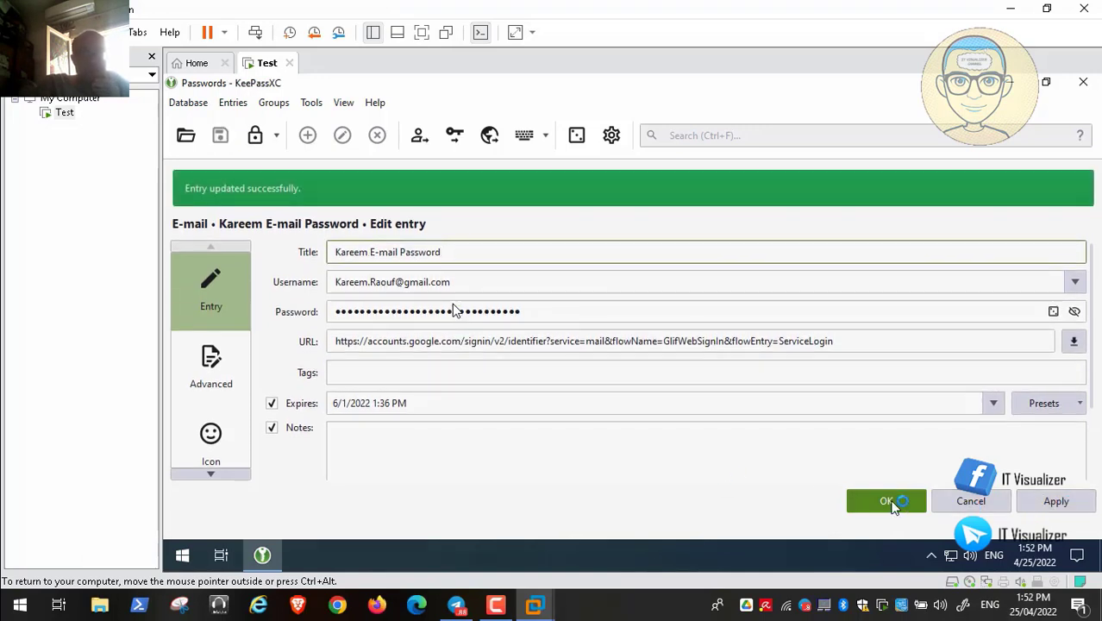
left_click(889, 501)
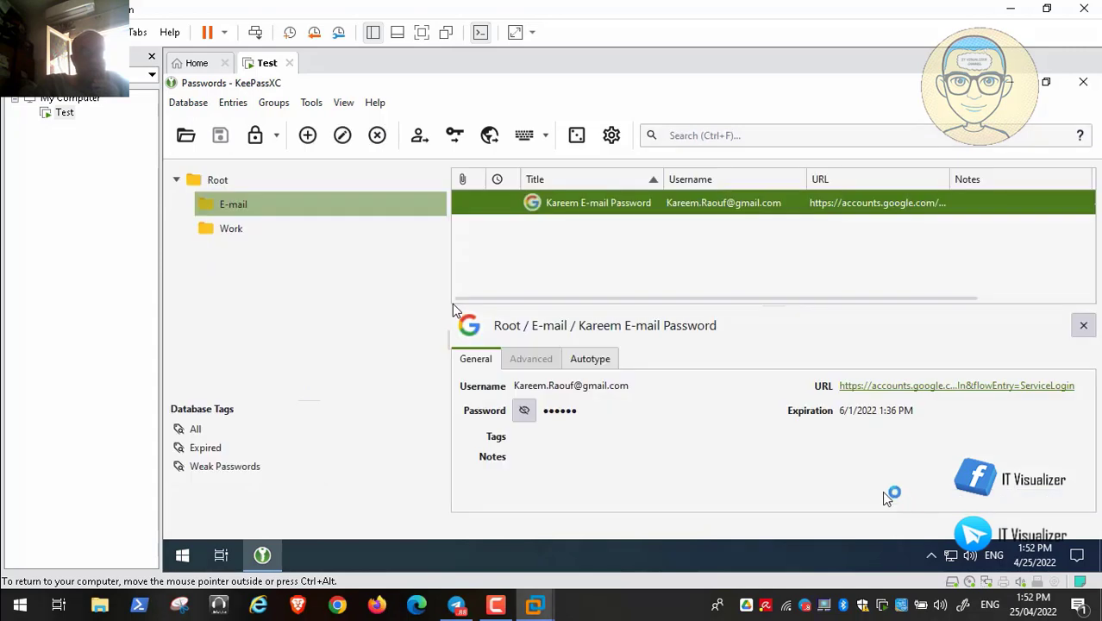
right_click(573, 208)
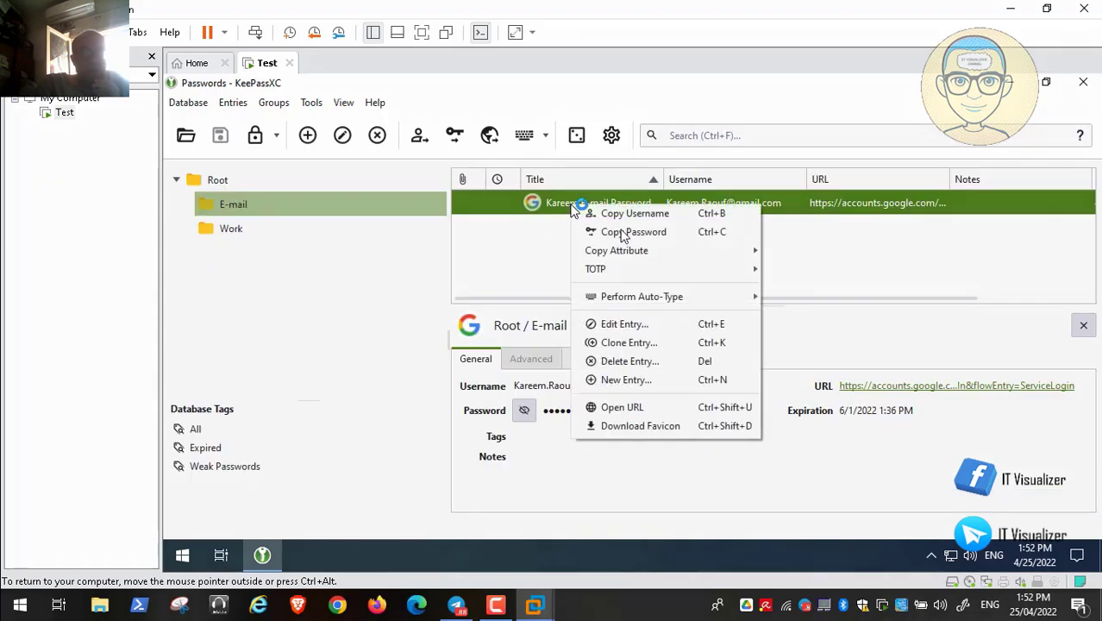
left_click(690, 409)
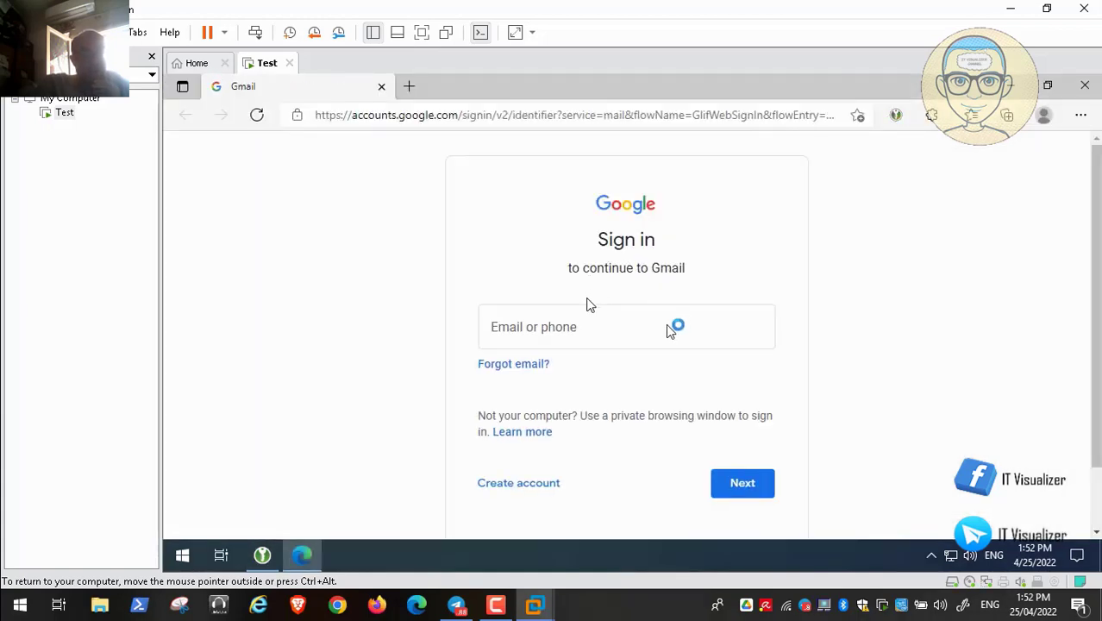
- Turn off Edge's Save and fill personal info setting and close Settings
left_click(599, 325)
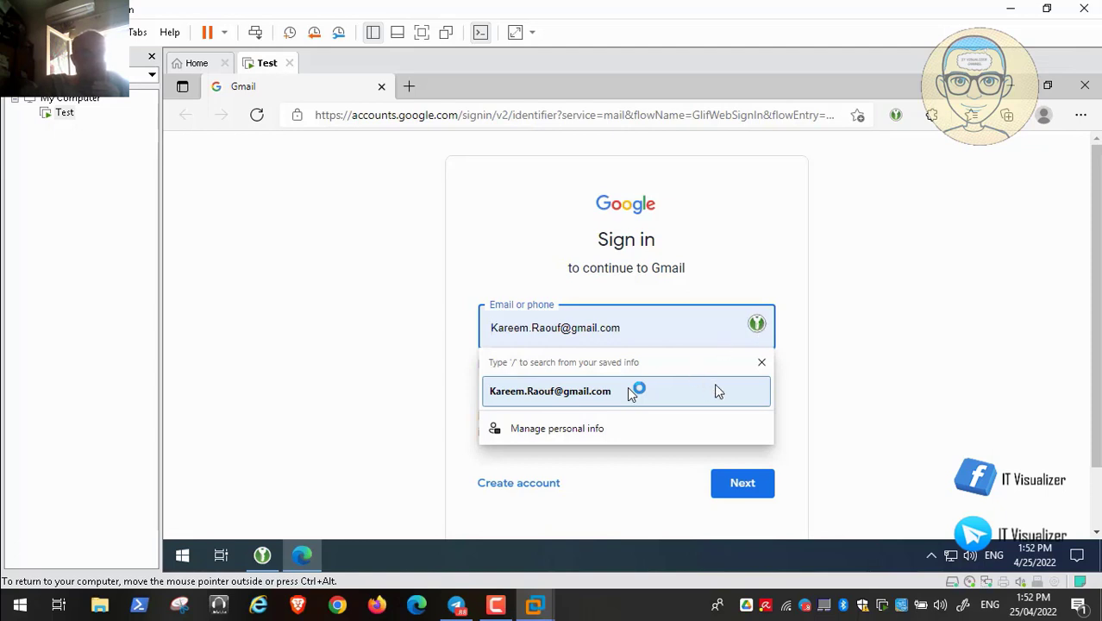
left_click(760, 324)
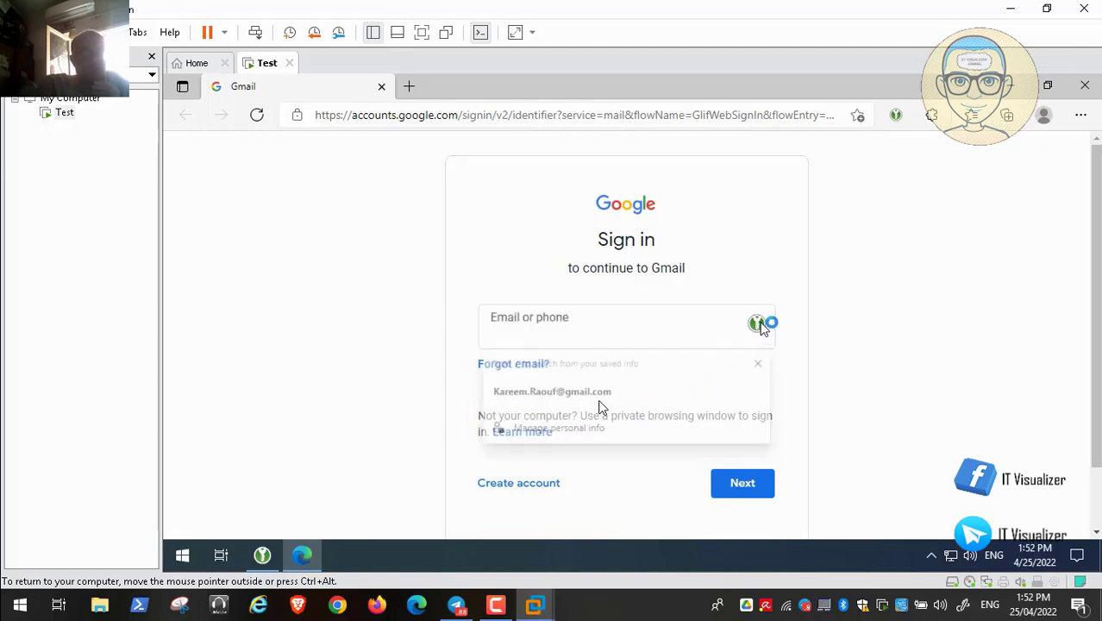
left_click(603, 327)
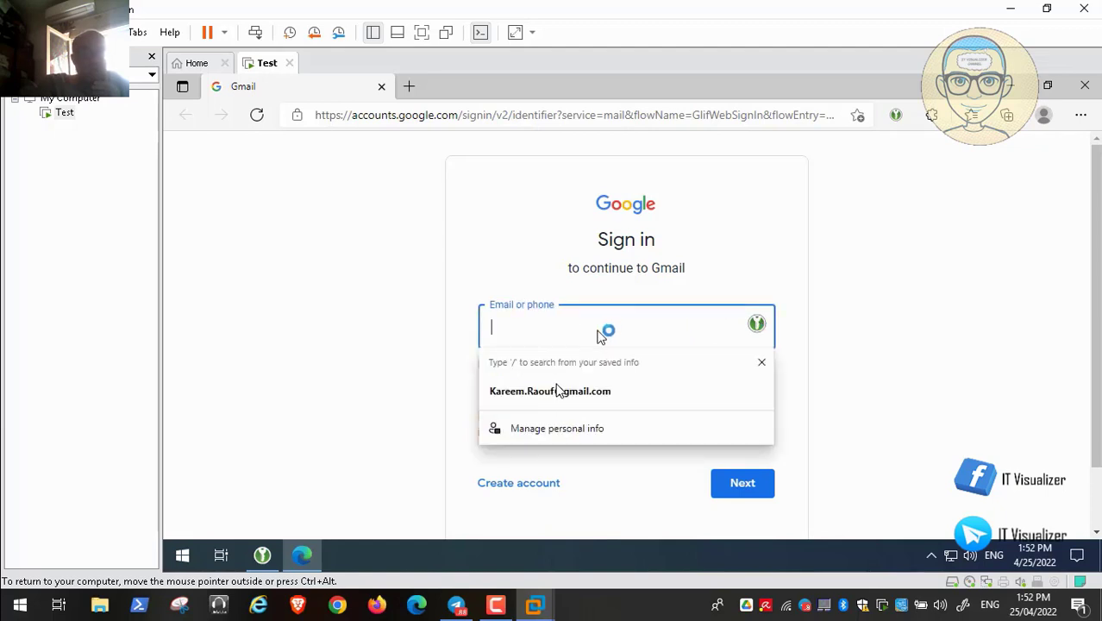
left_click(600, 429)
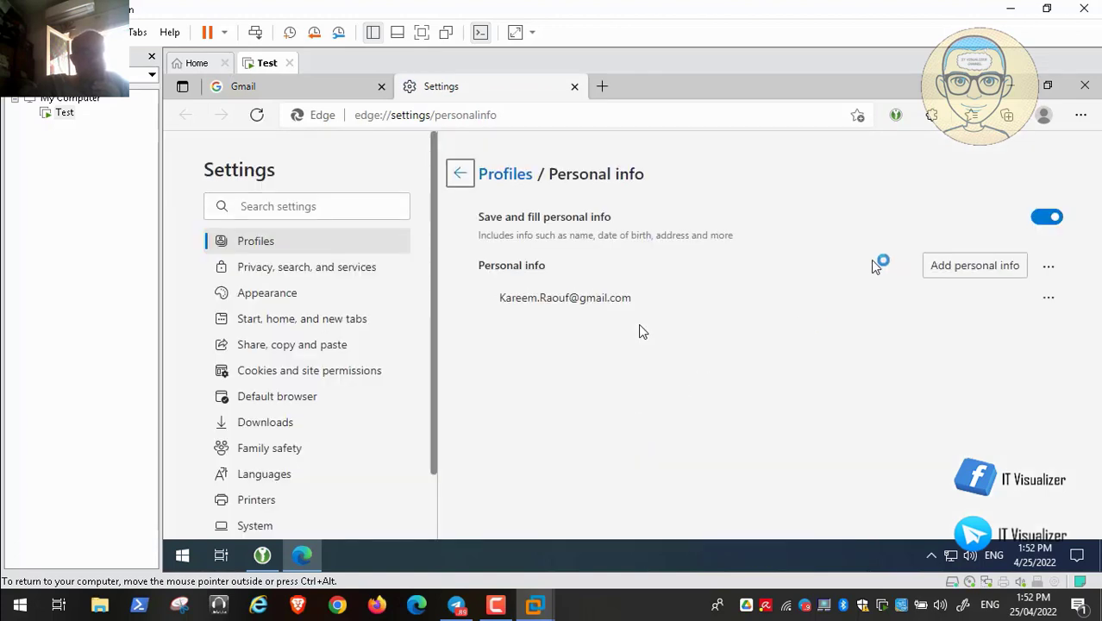
left_click(1051, 220)
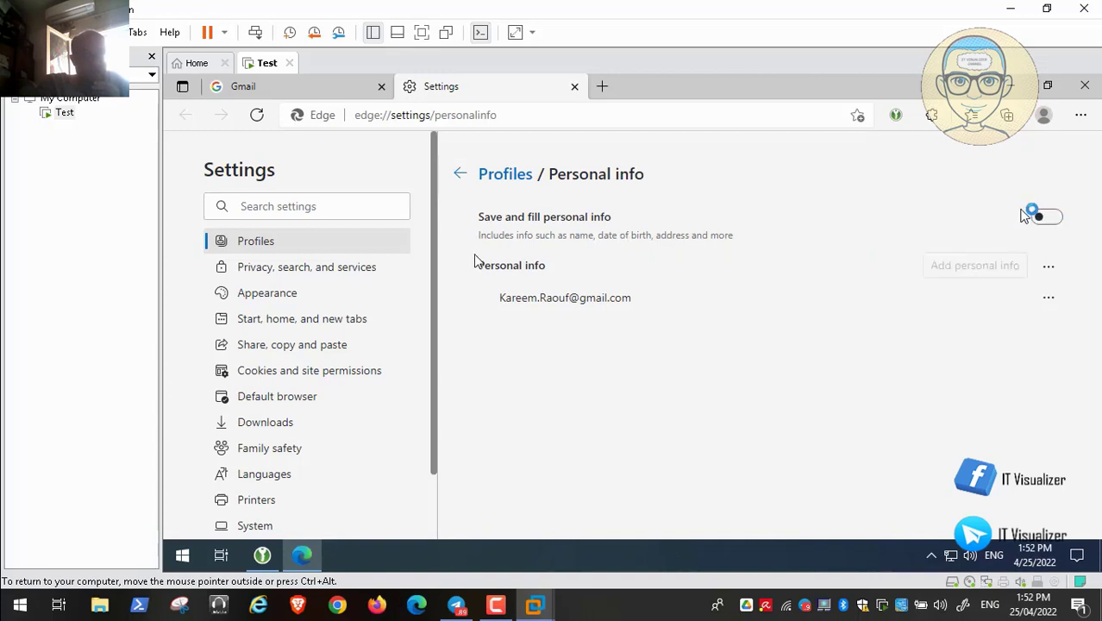
left_click(574, 88)
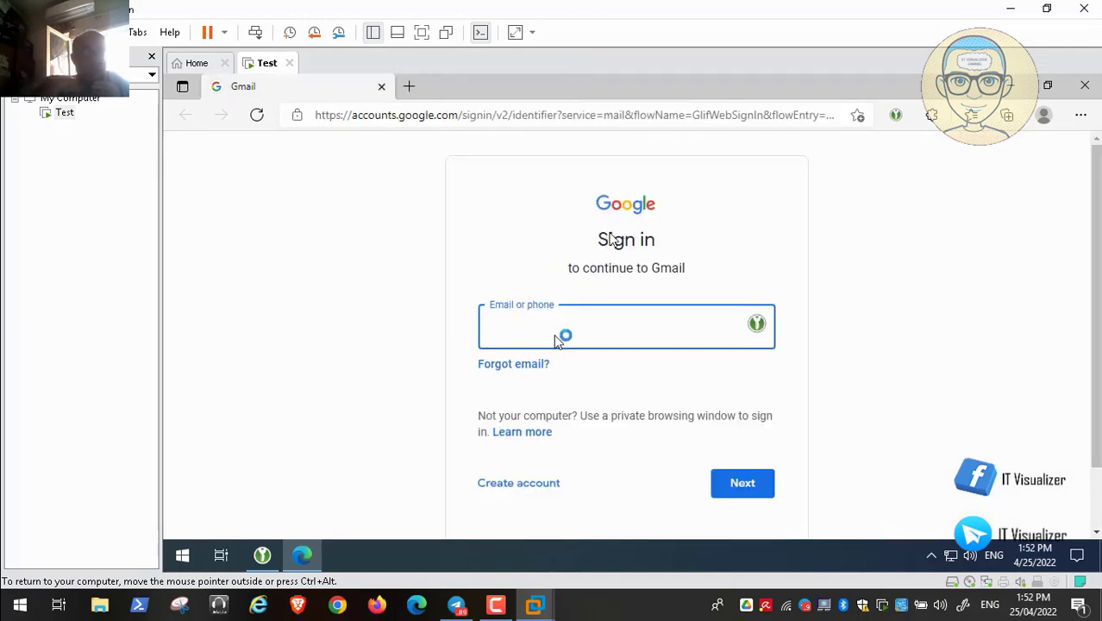
left_click(756, 324)
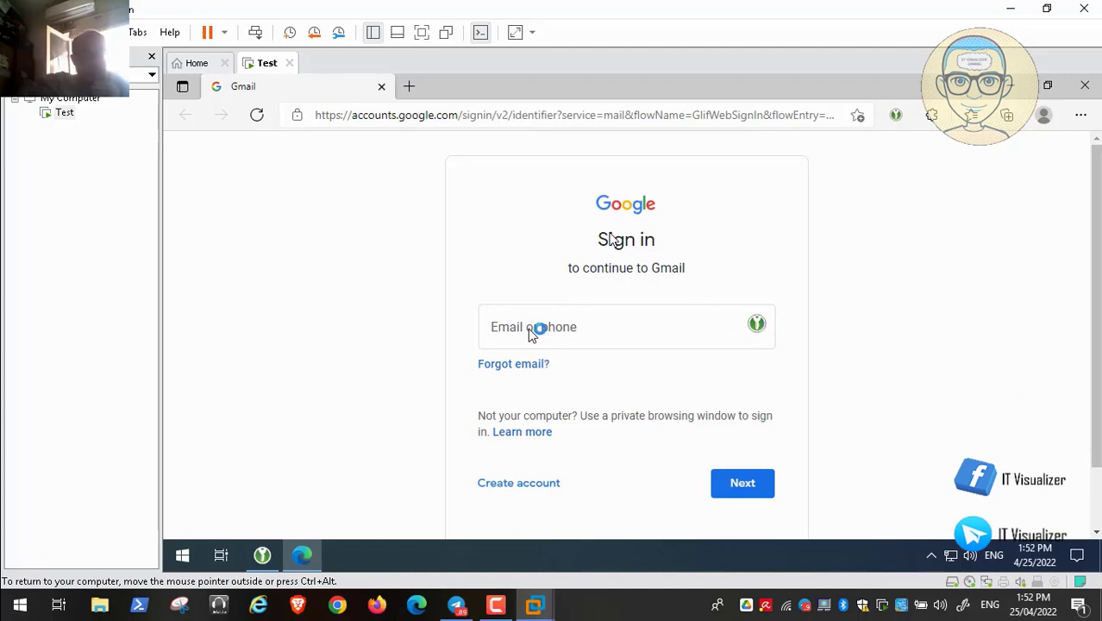
left_click(527, 328)
left_click(263, 555)
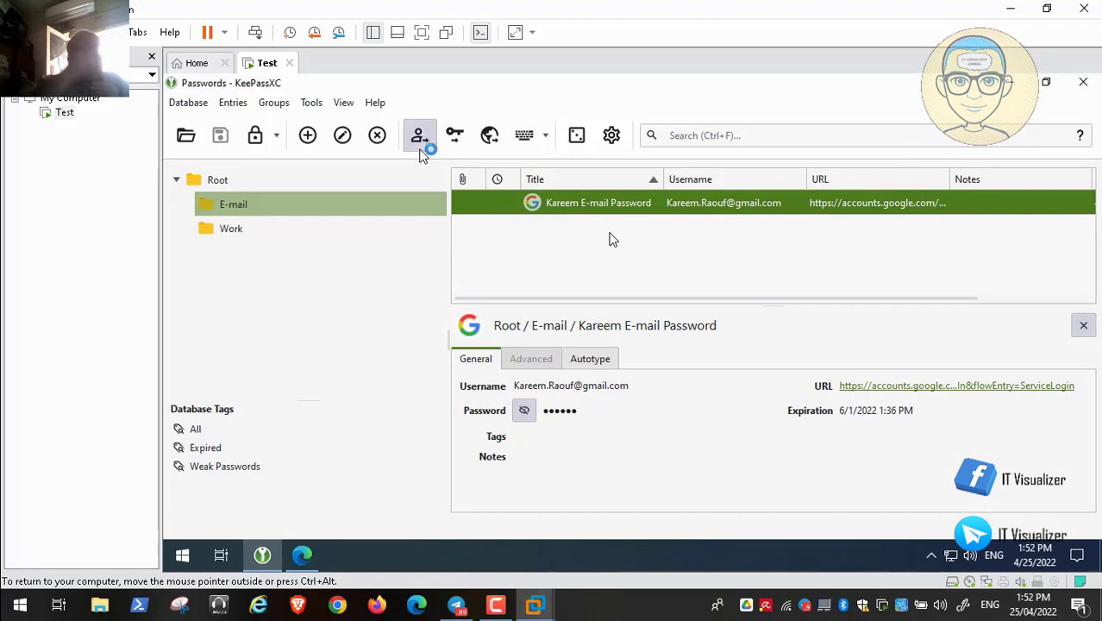
- Run the Gmail entry's default Auto-Type sequence to fill Edge's sign-in form
right_click(512, 205)
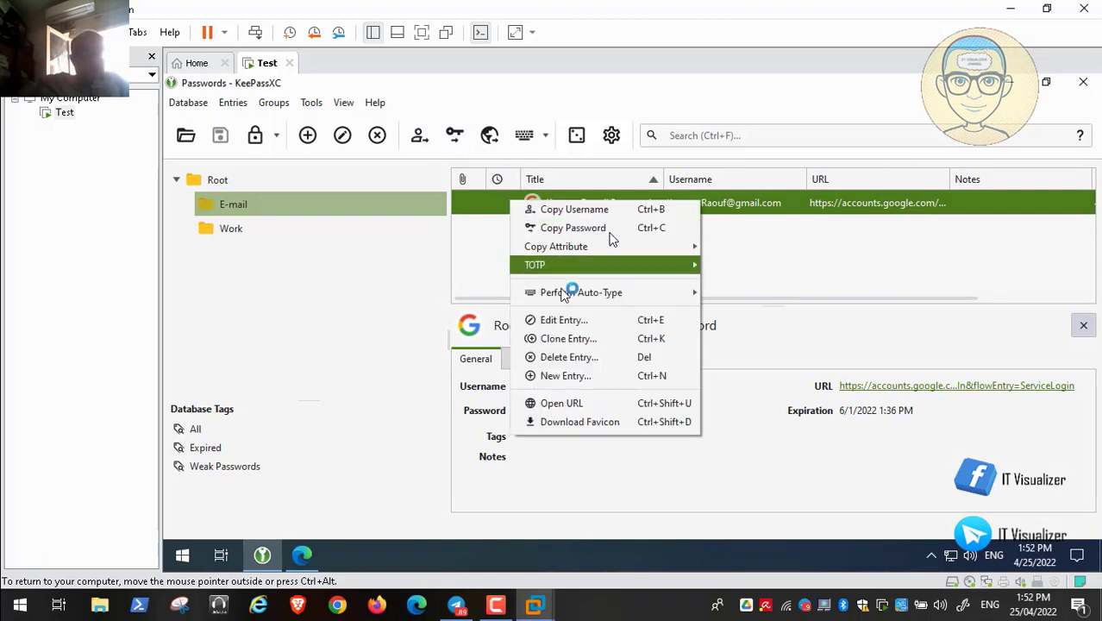
mouse_move(591, 299)
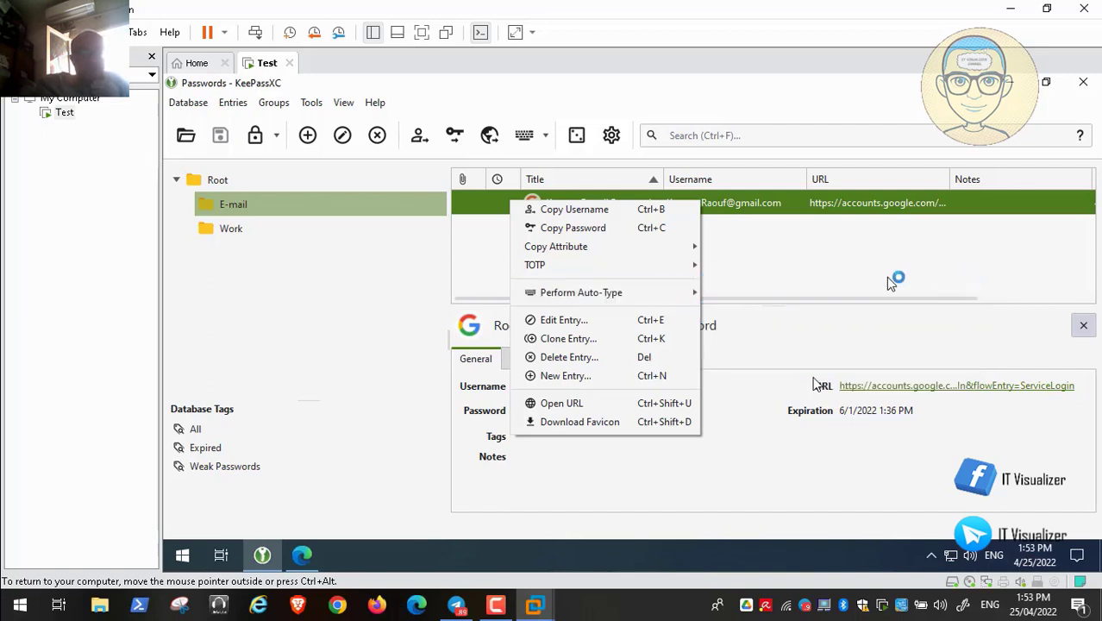
mouse_move(667, 294)
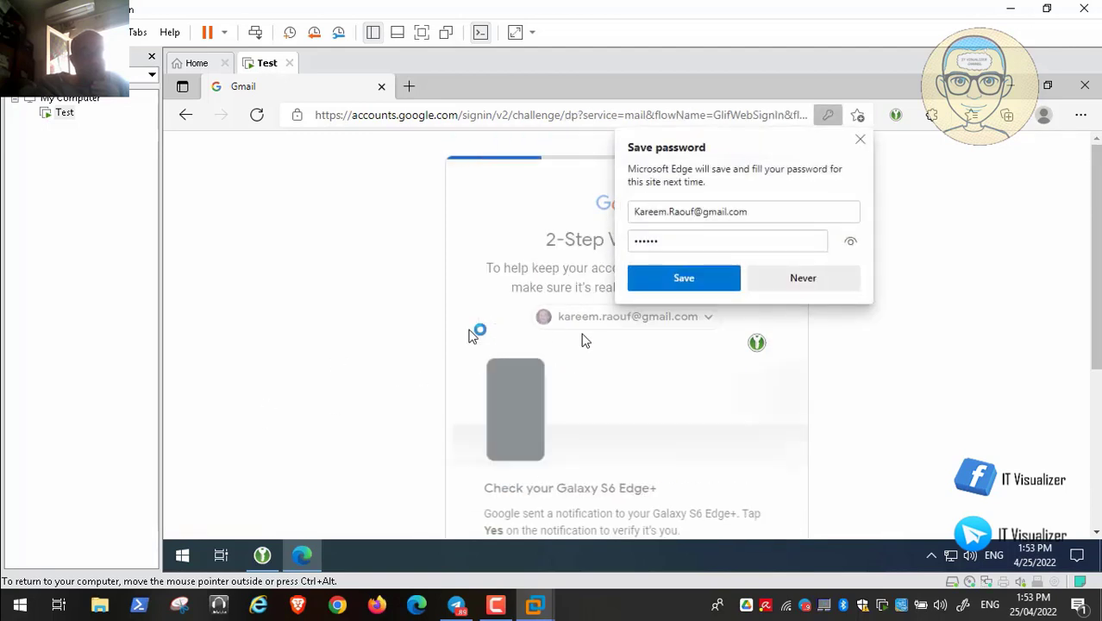
- Choose Never on Edge's save-password prompt and continue through 2-Step Verification
left_click(796, 278)
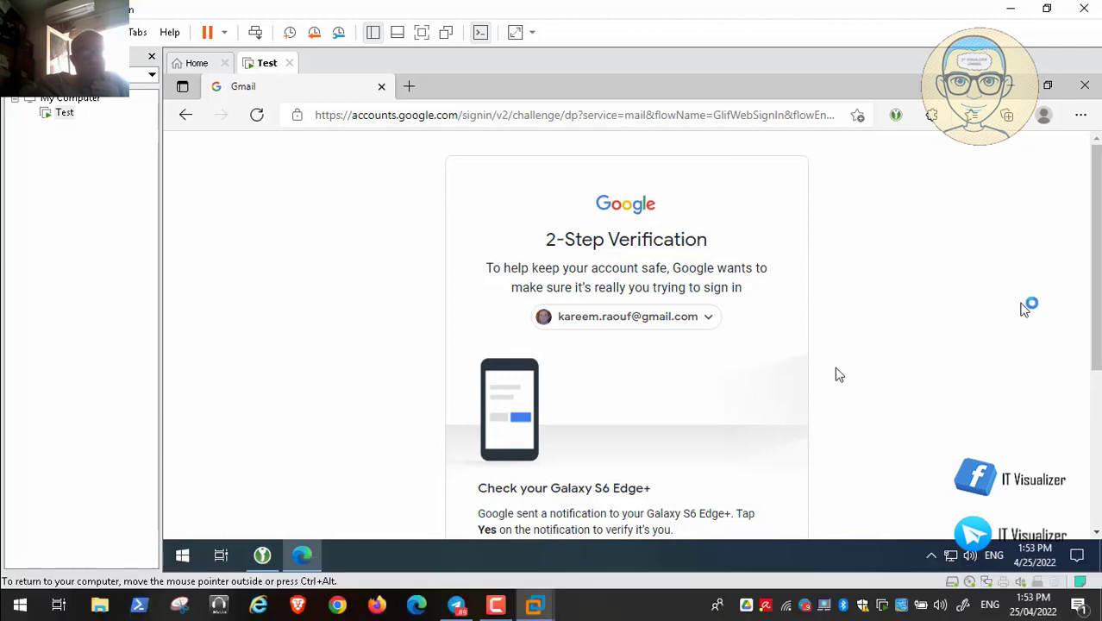
scroll(630, 338, "down", 3)
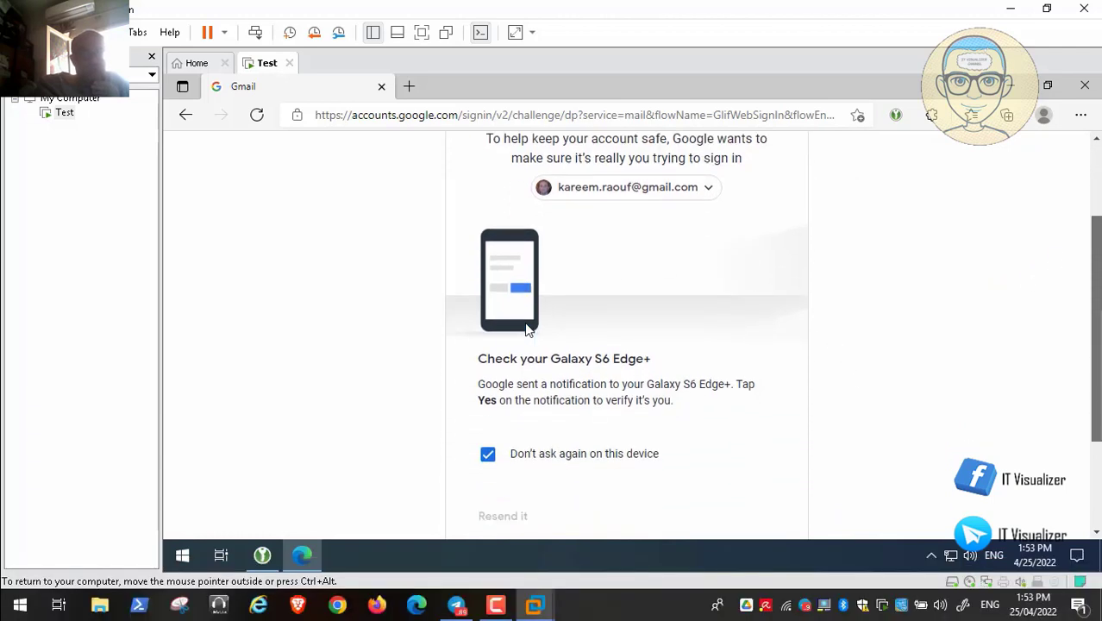
scroll(385, 371, "down", 1)
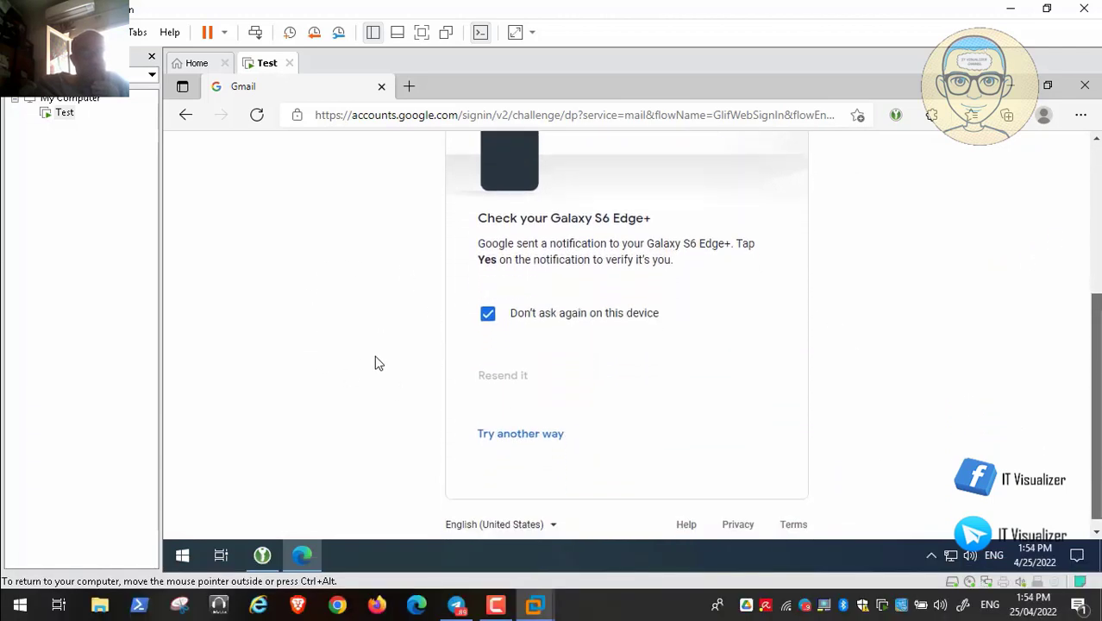
scroll(694, 291, "up", 3)
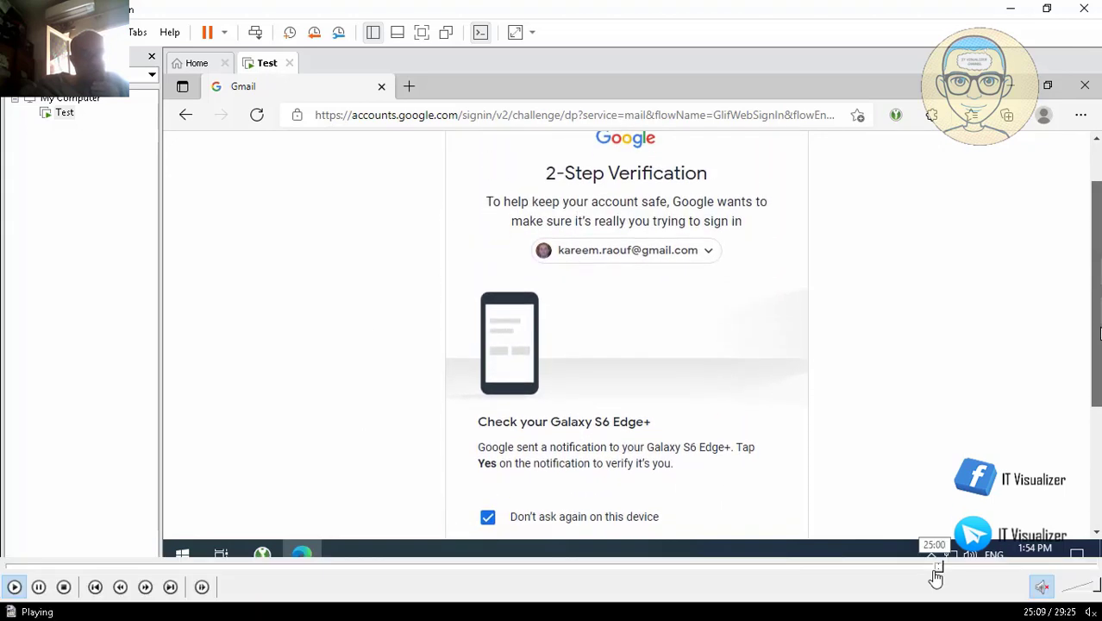
left_click(946, 568)
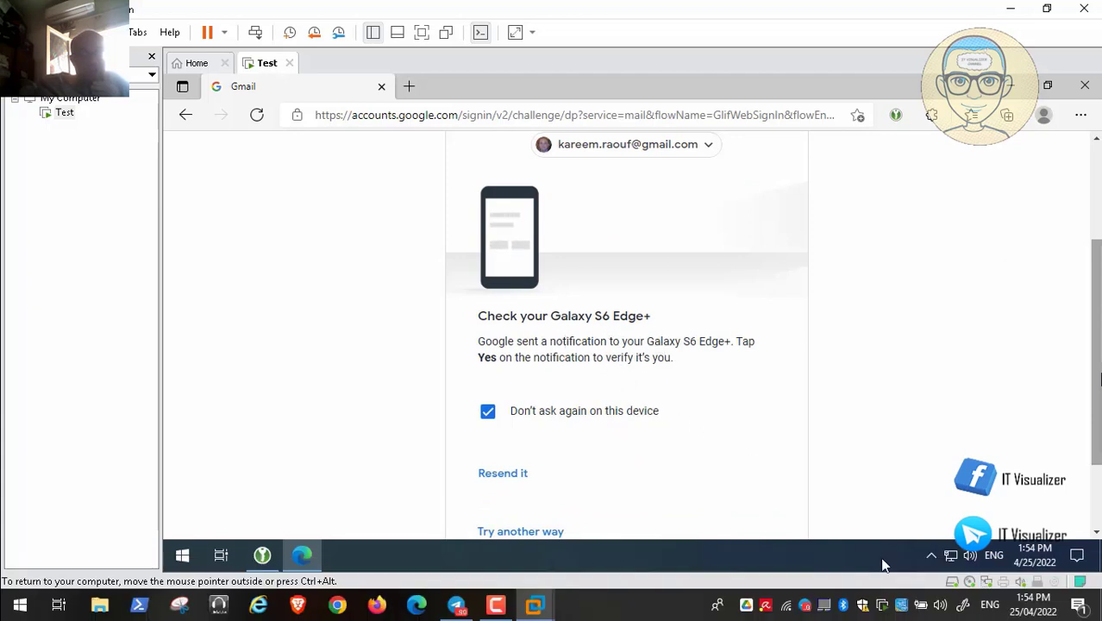
mouse_move(942, 562)
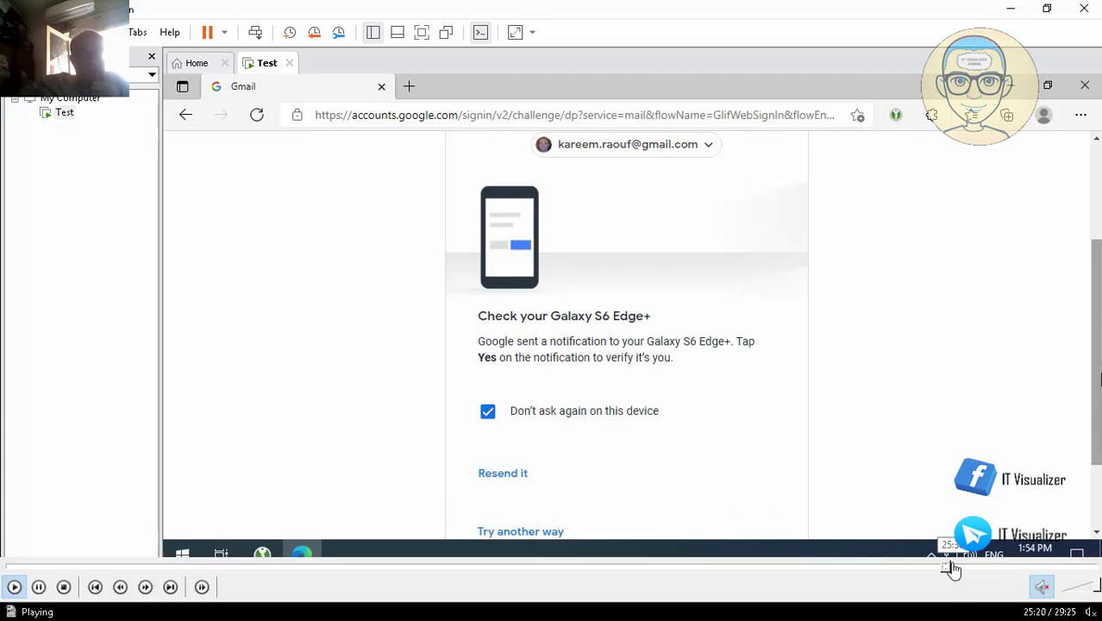
left_click(953, 567)
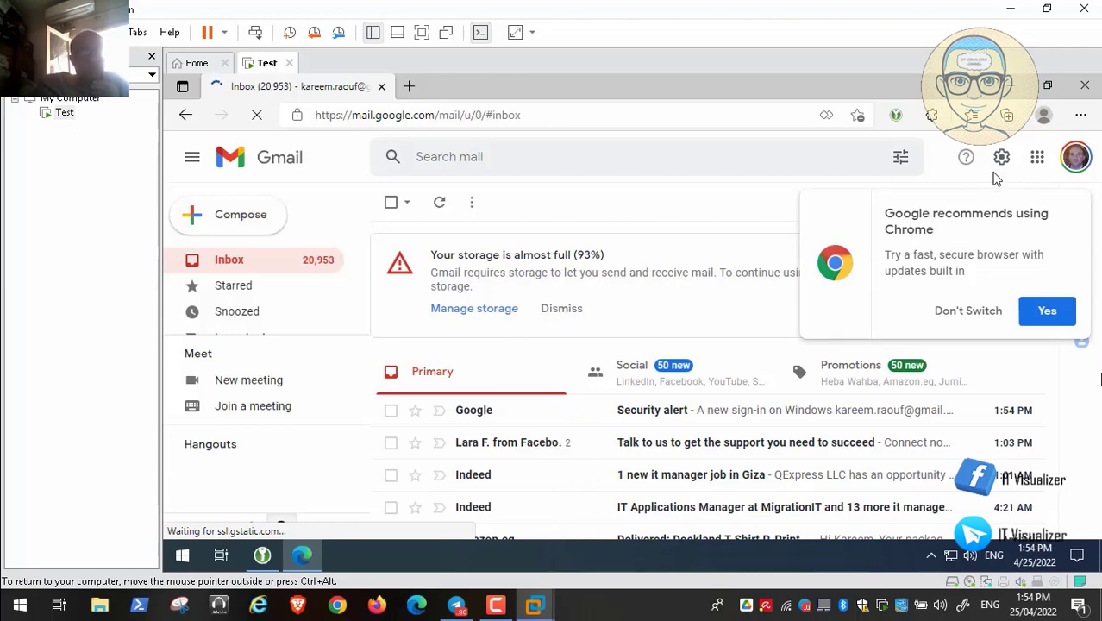
- Open drive.google.com's My Drive in a new Edge tab beside Gmail
mouse_move(901, 565)
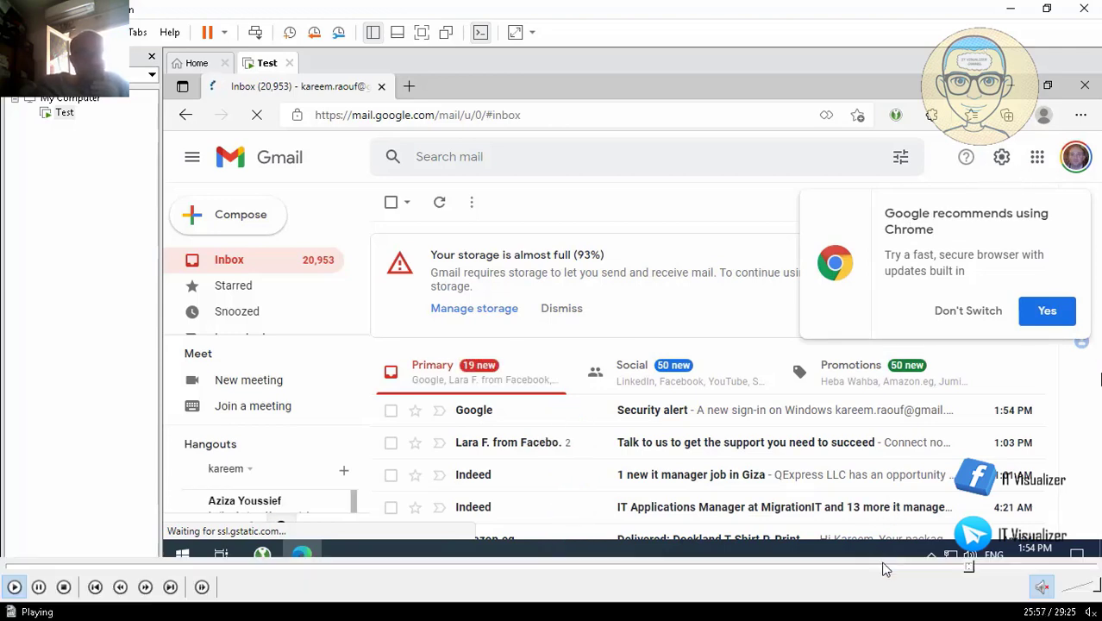
left_click(976, 570)
left_click(985, 569)
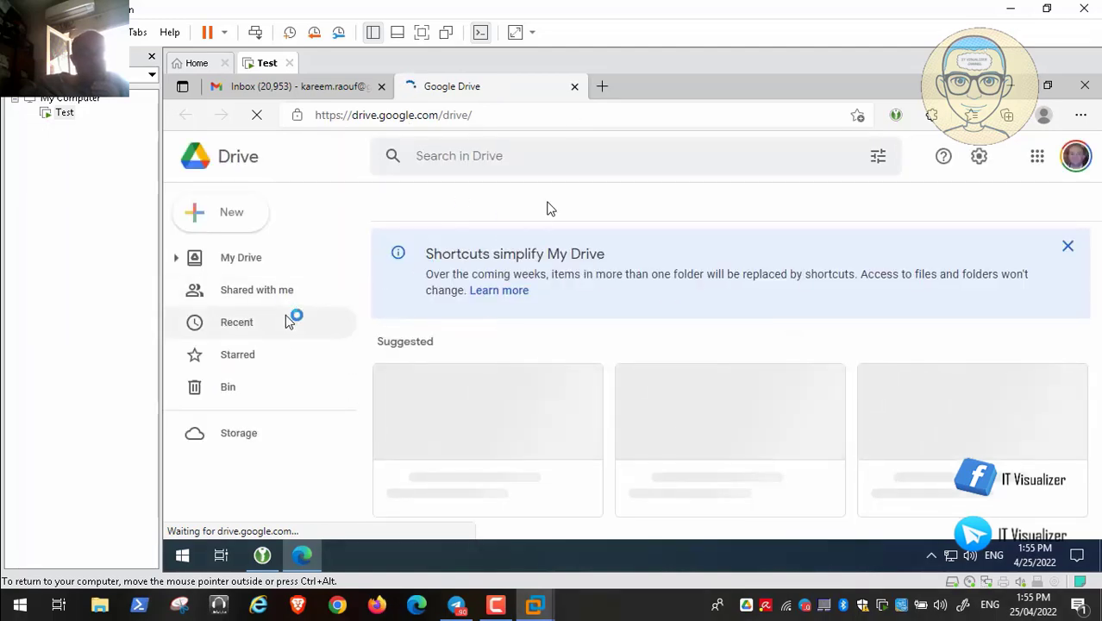
- Close KeePassXC and dismiss Drive's recommendation to switch browsers
left_click(269, 557)
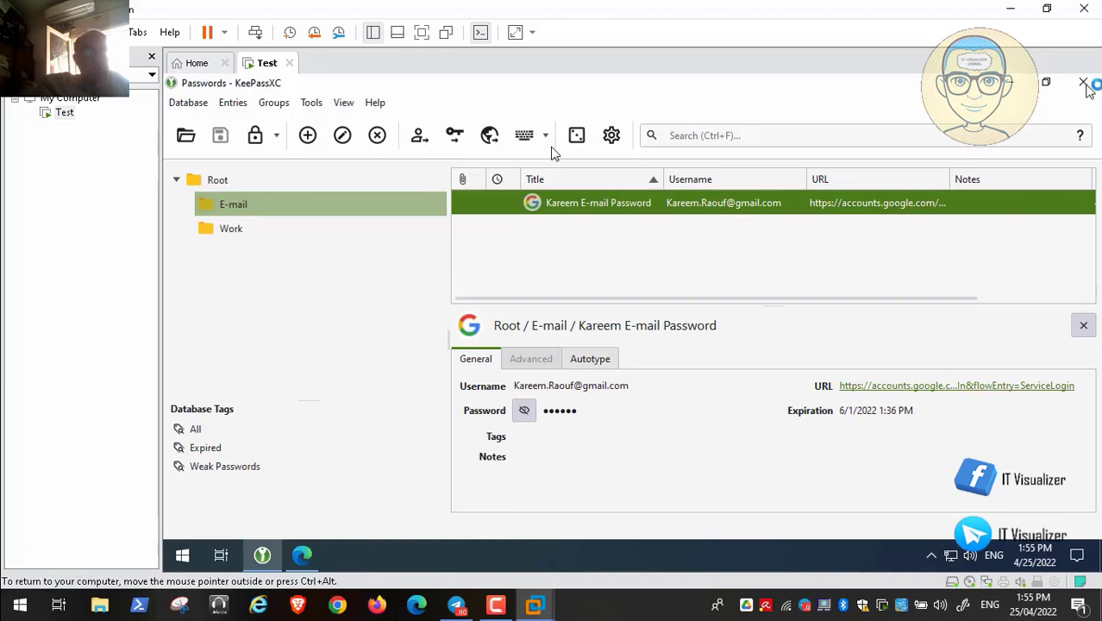
left_click(1085, 83)
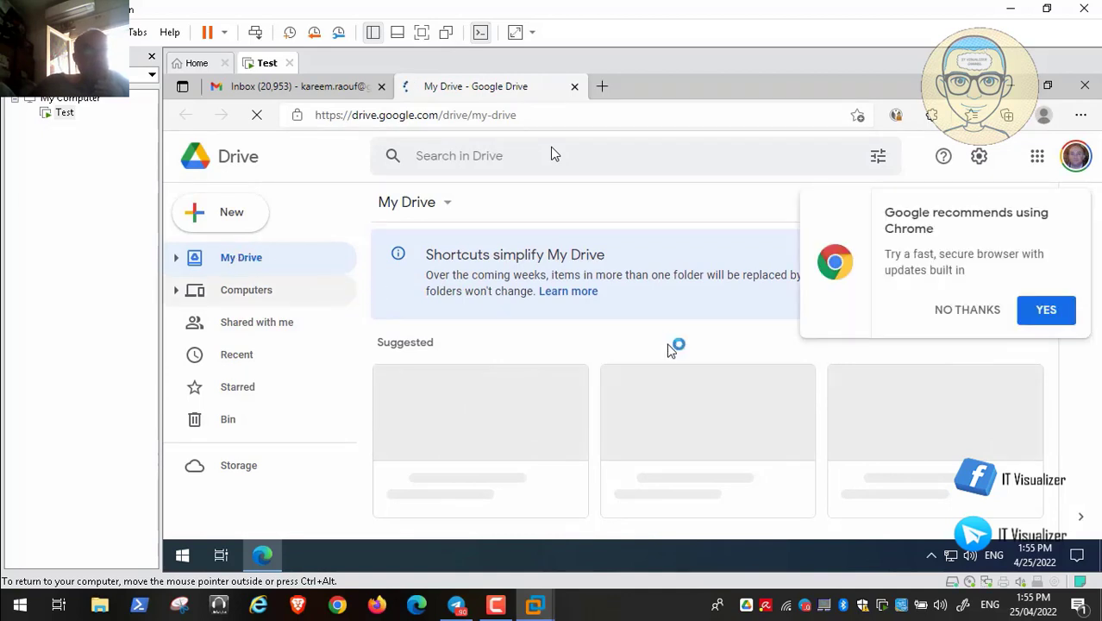
left_click(970, 312)
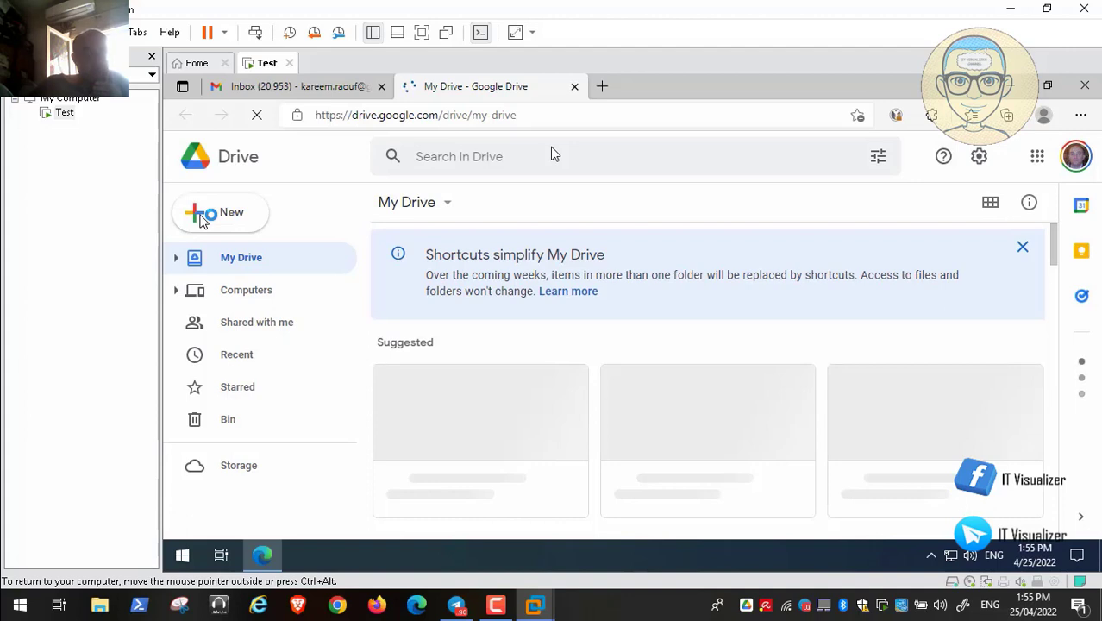
- Create a new My Drive folder named 'Keepass Database'
left_click(211, 218)
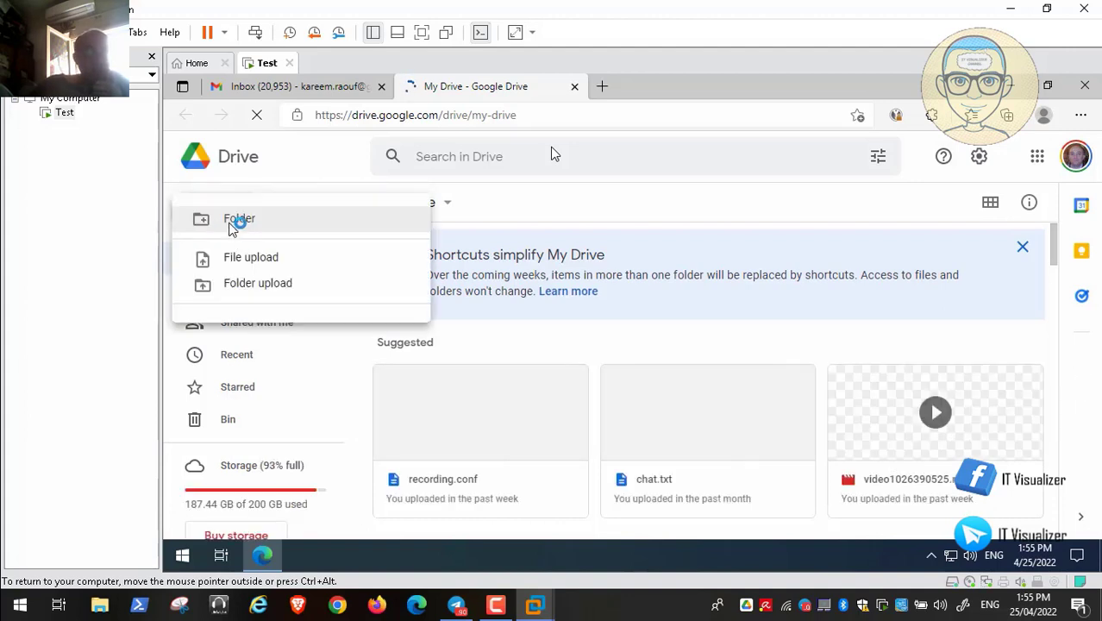
left_click(598, 368)
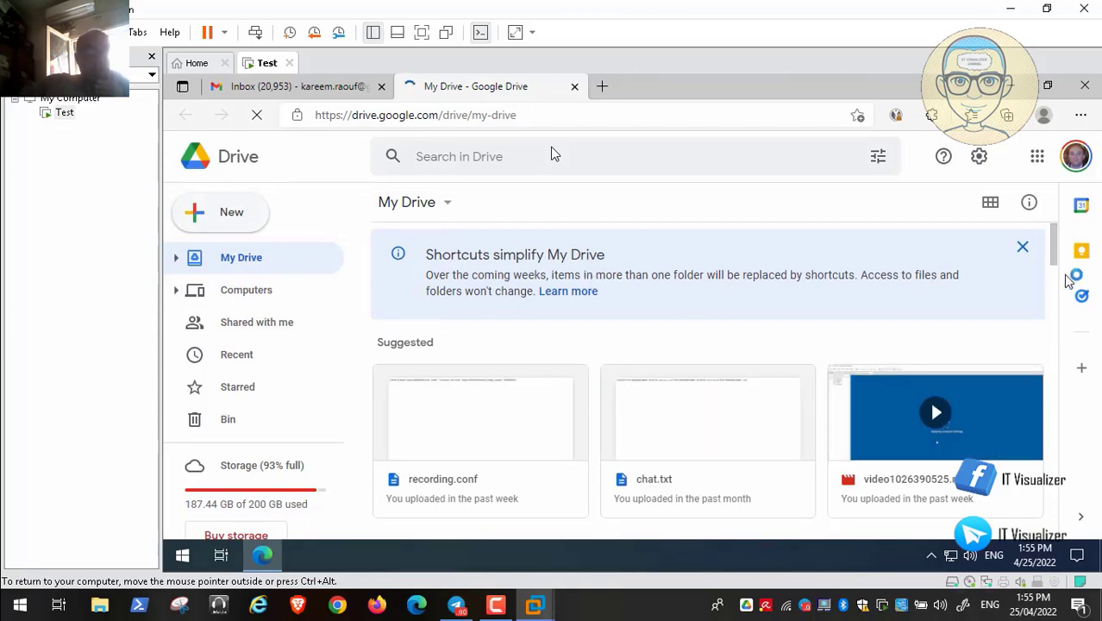
left_click_drag(1061, 250, 1061, 367)
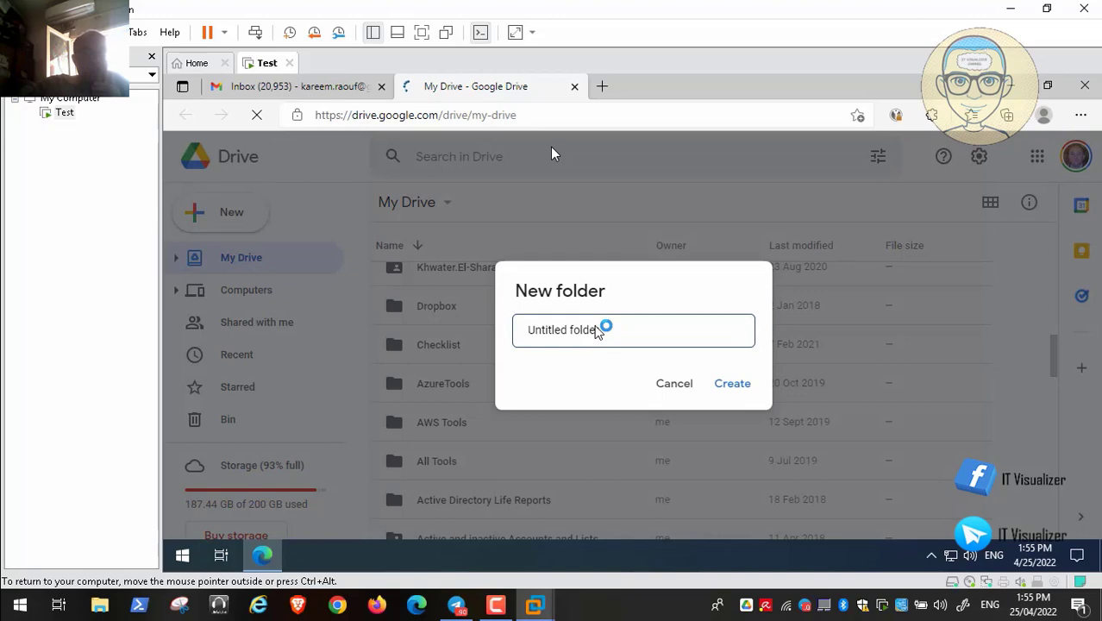
type("Keep")
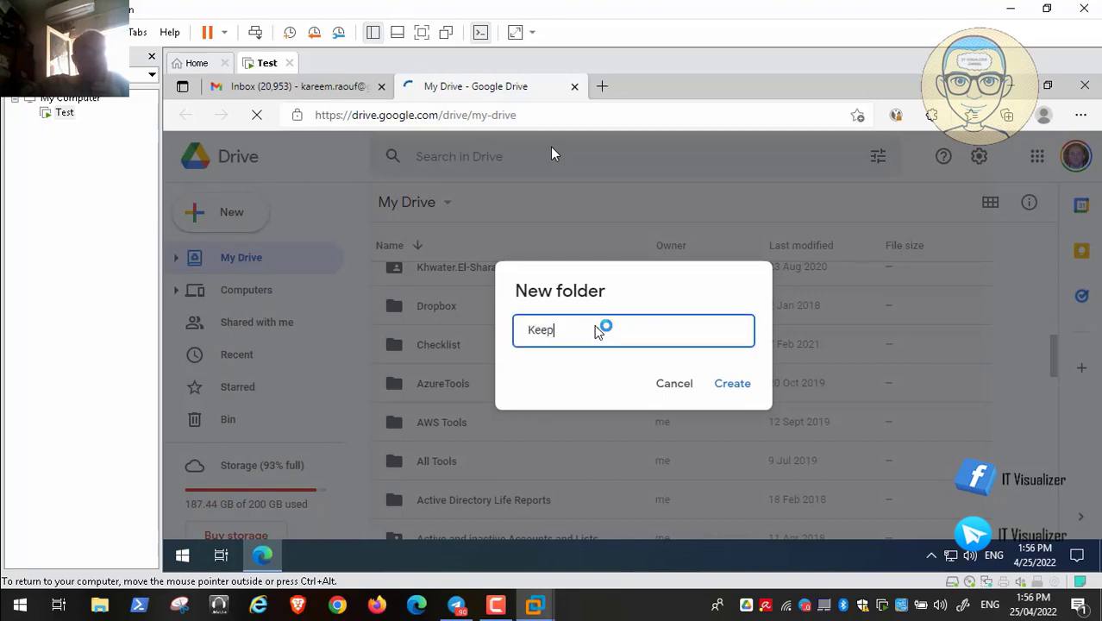
type("ass Database")
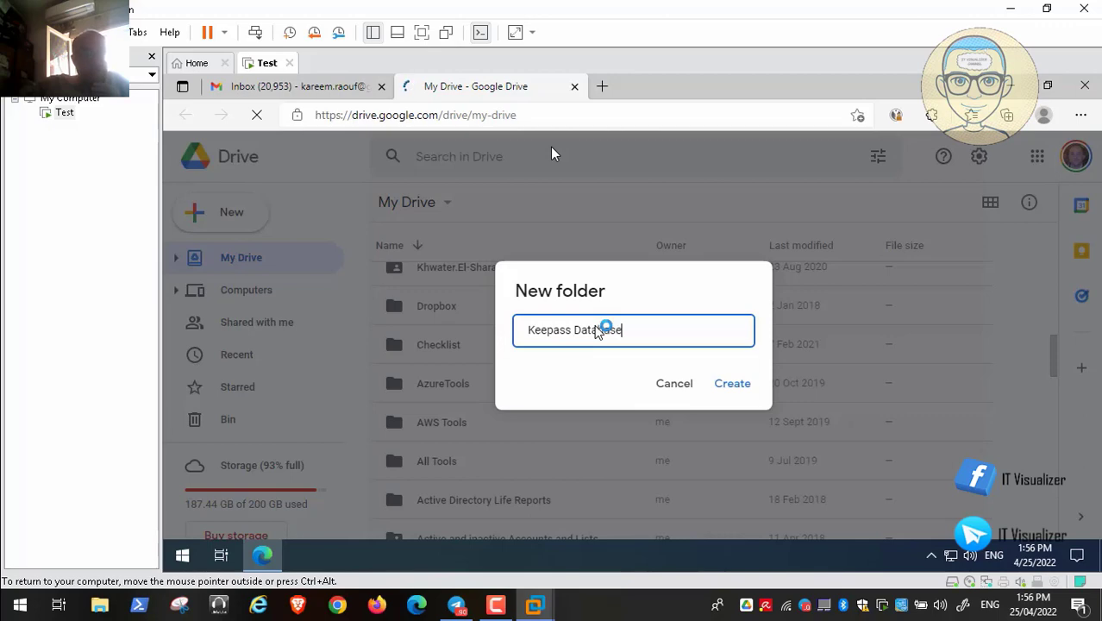
left_click(733, 384)
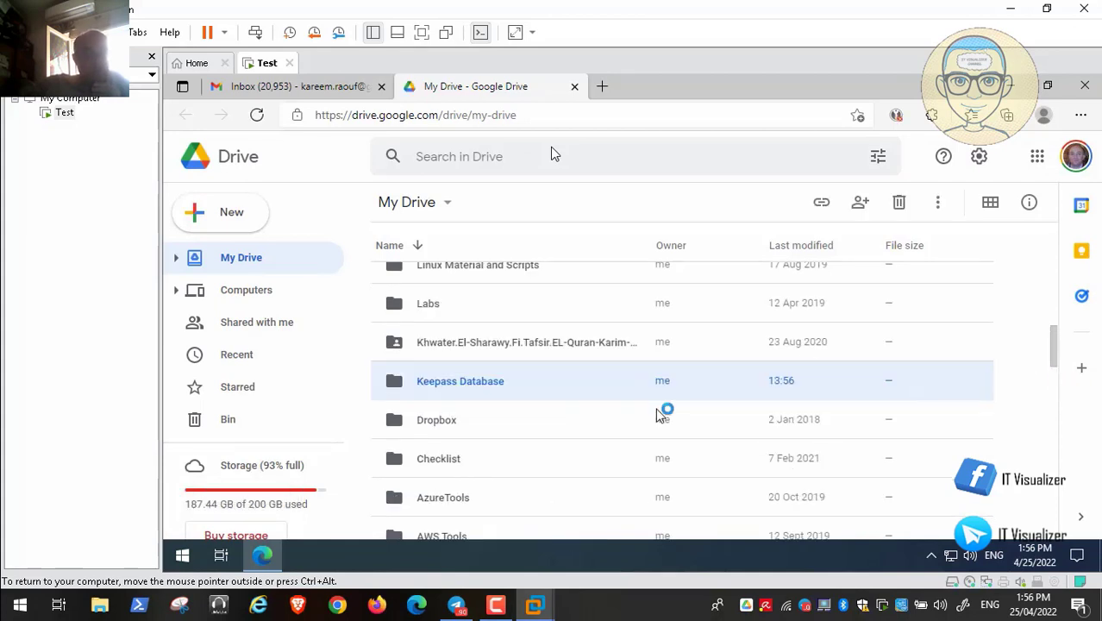
- Open the Keepass Database folder in Google Drive, abandoning an accidental folder upload
double_click(457, 380)
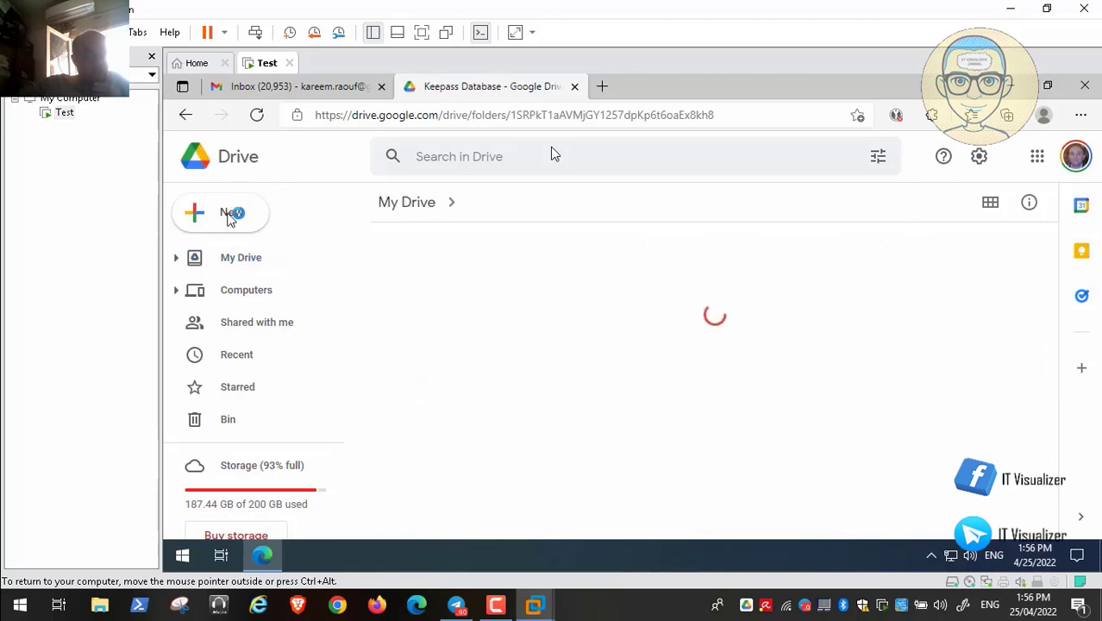
left_click(231, 216)
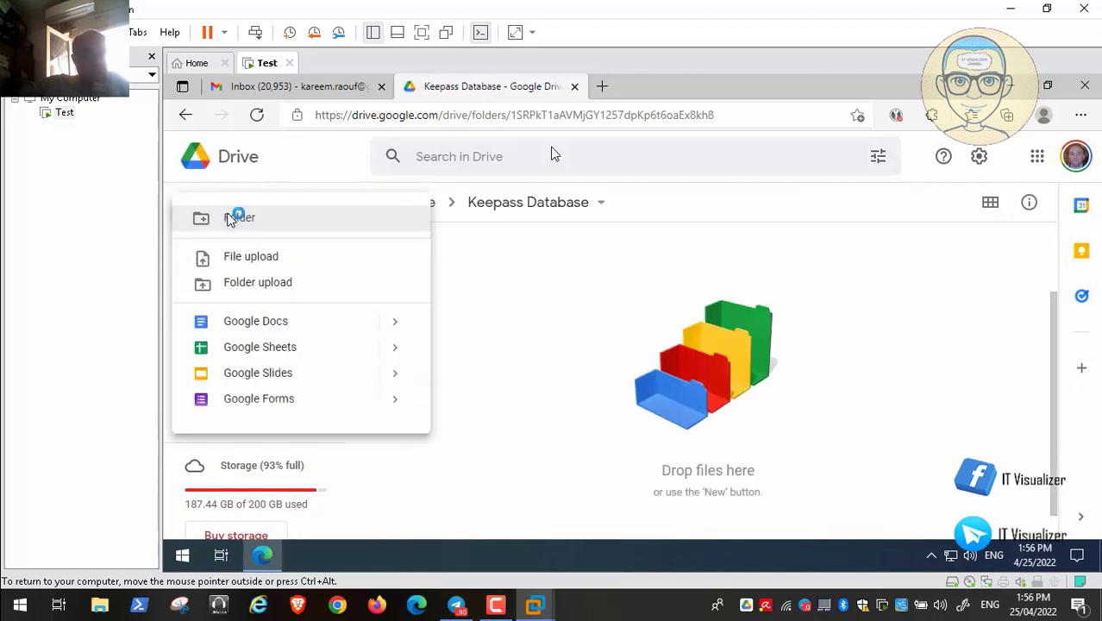
left_click(289, 281)
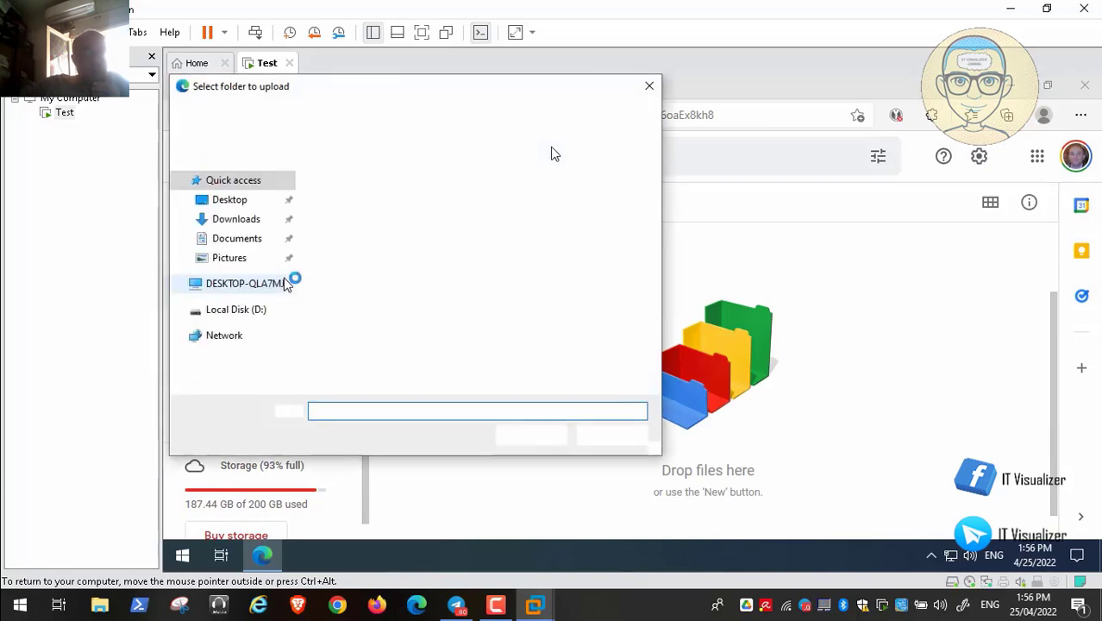
left_click(594, 442)
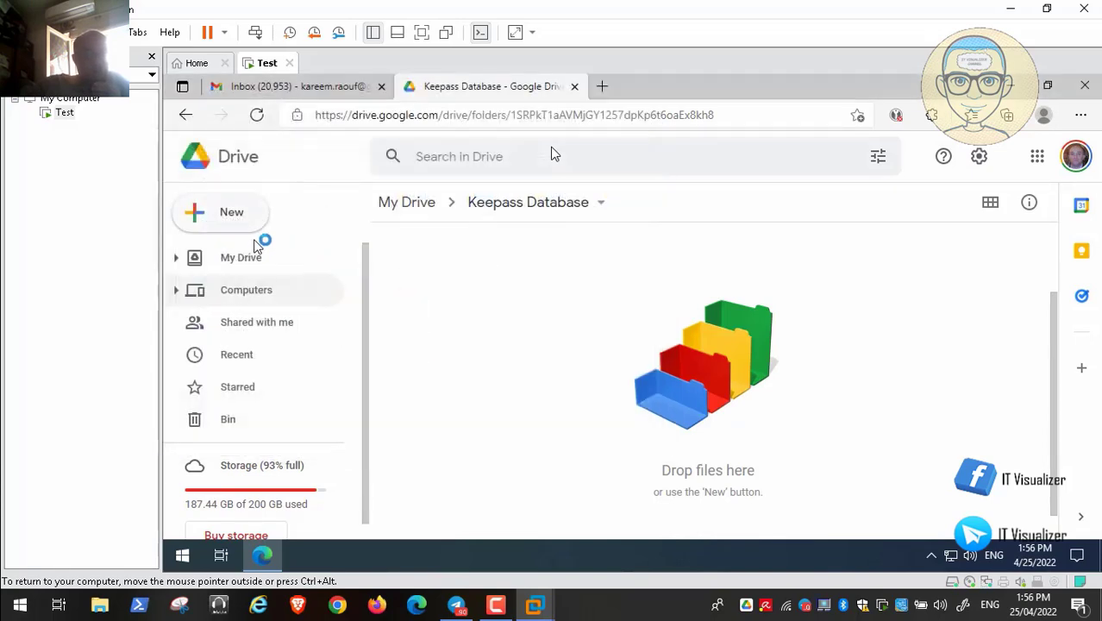
- Upload D:\Keepass Database\Passwords.kdbx into the folder and dismiss the upload-complete notice
left_click(243, 220)
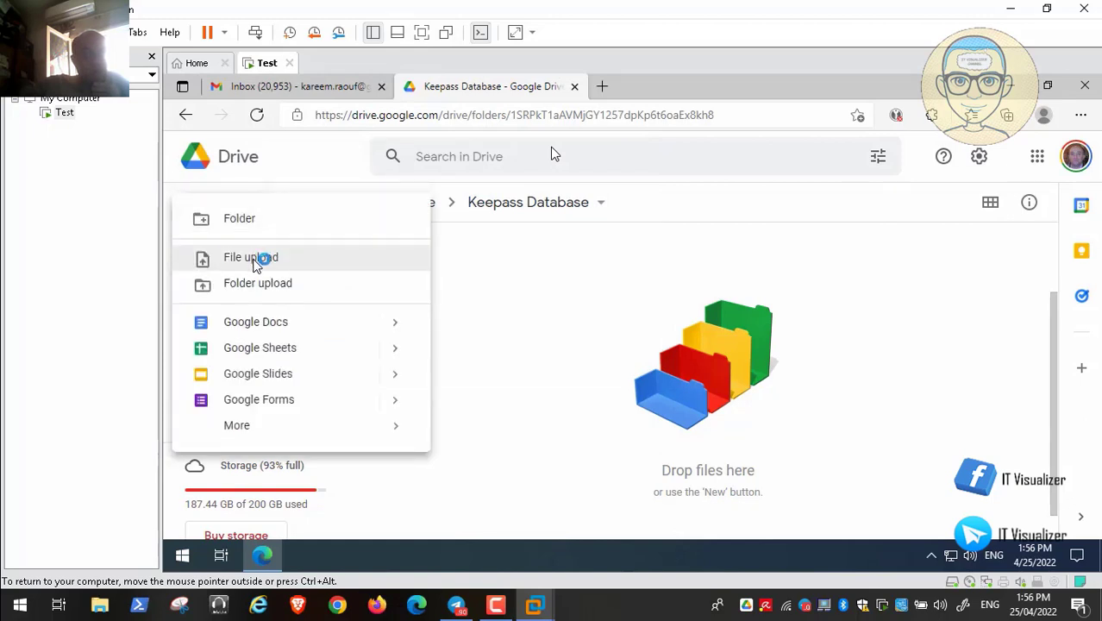
left_click(257, 257)
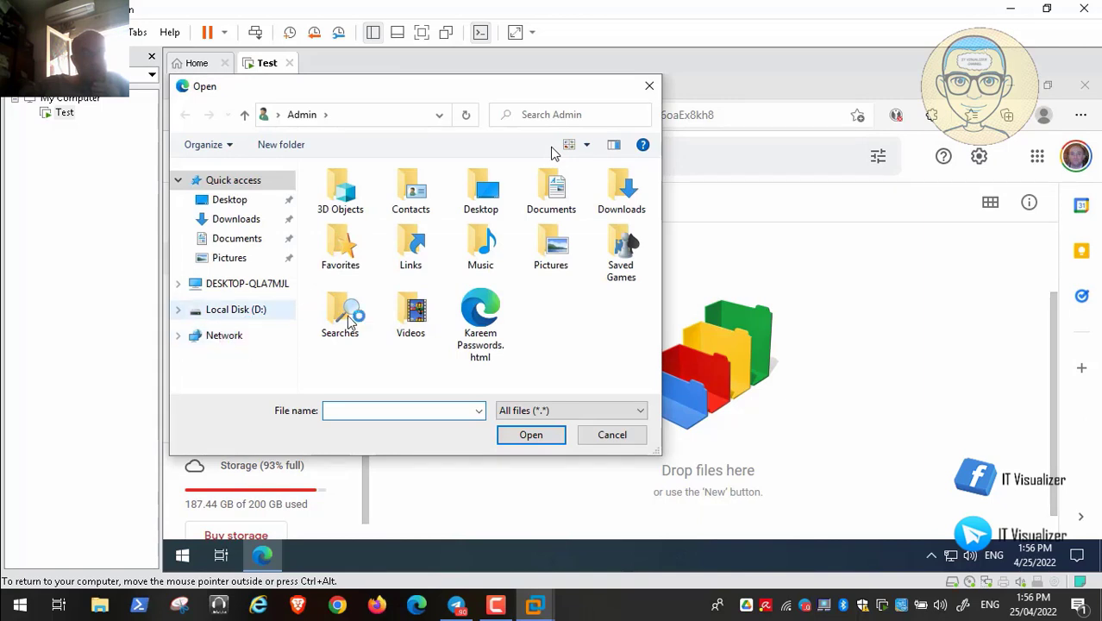
left_click(217, 309)
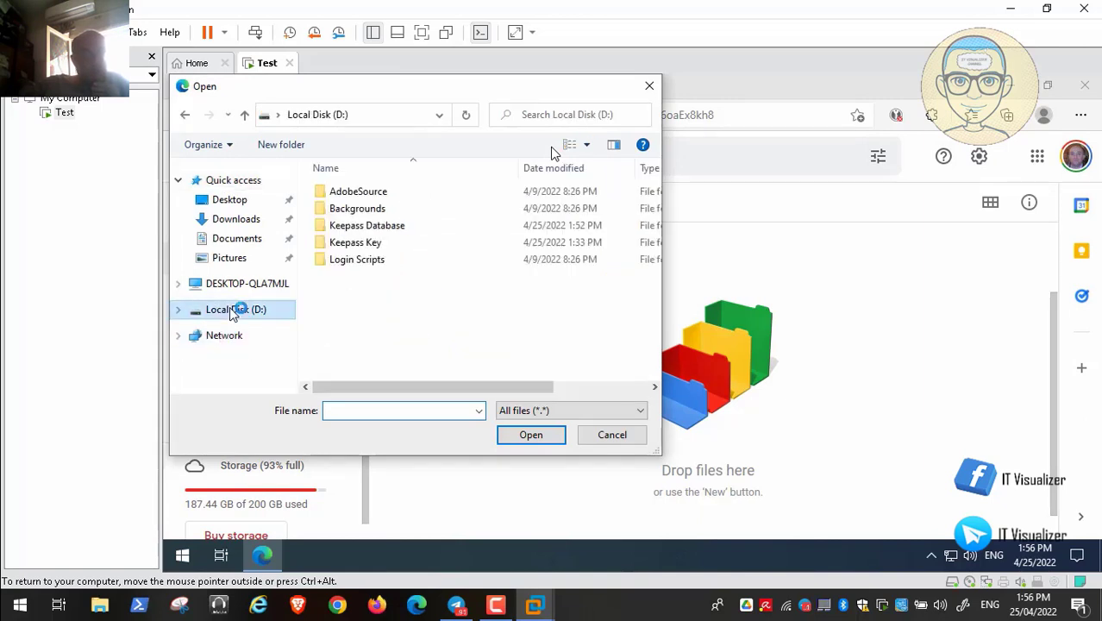
double_click(379, 228)
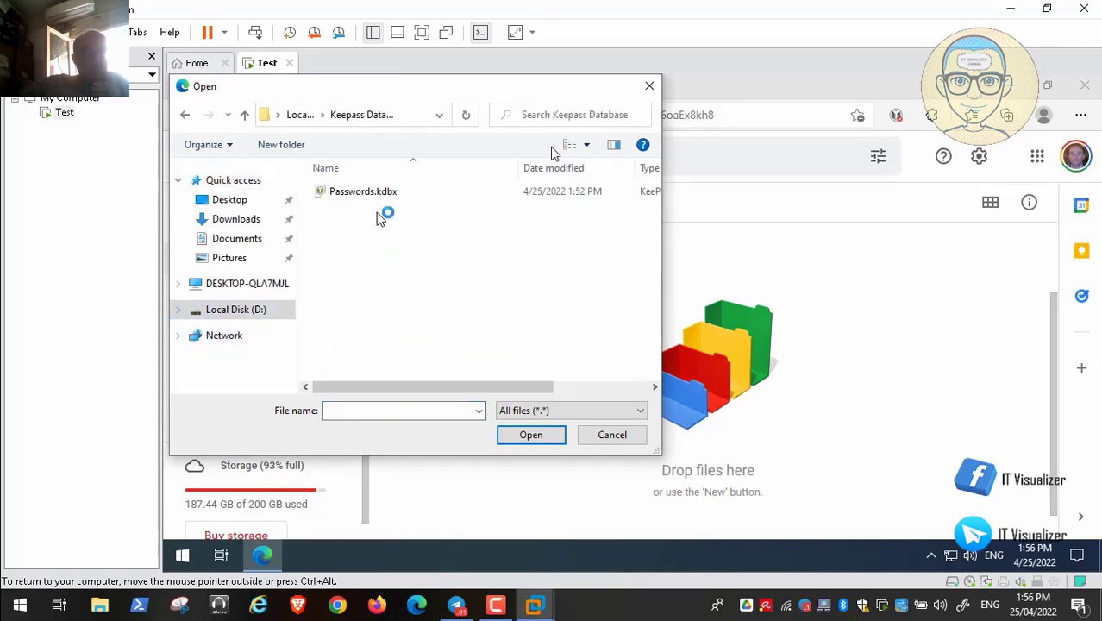
left_click(367, 192)
left_click(549, 433)
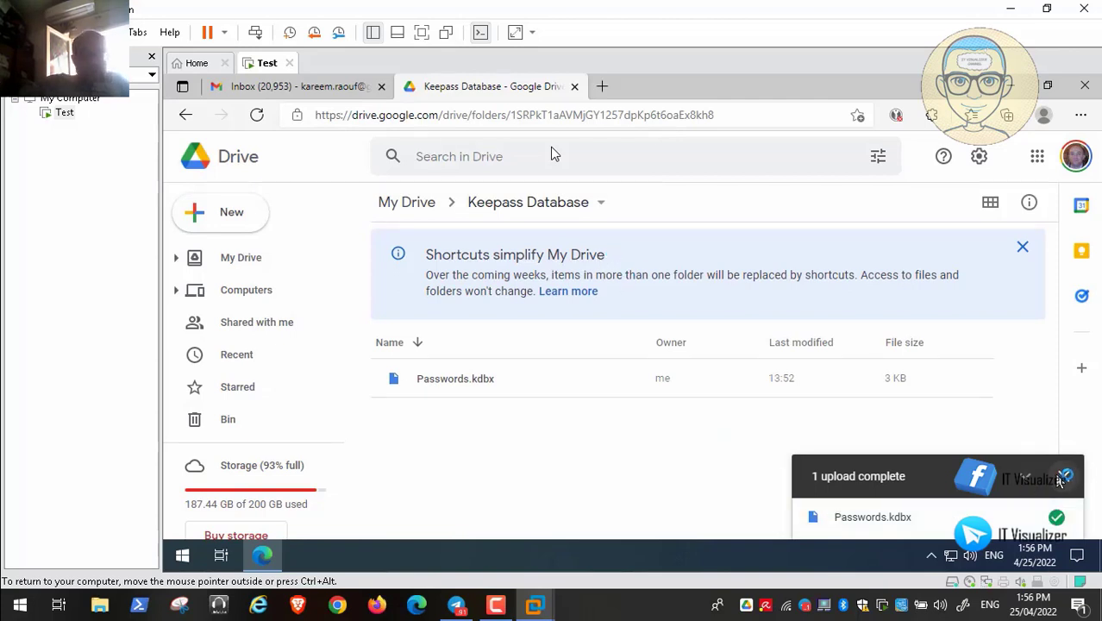
left_click(1067, 477)
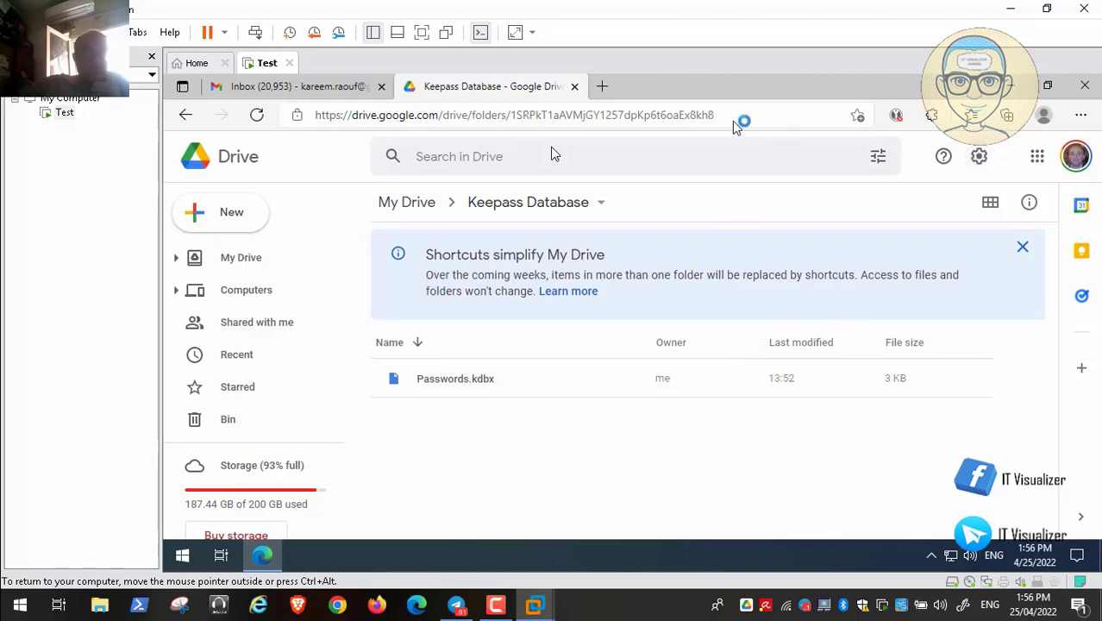
- Close the Drive and Gmail tabs, confirming Leave, and open This PC from the desktop
left_click(576, 87)
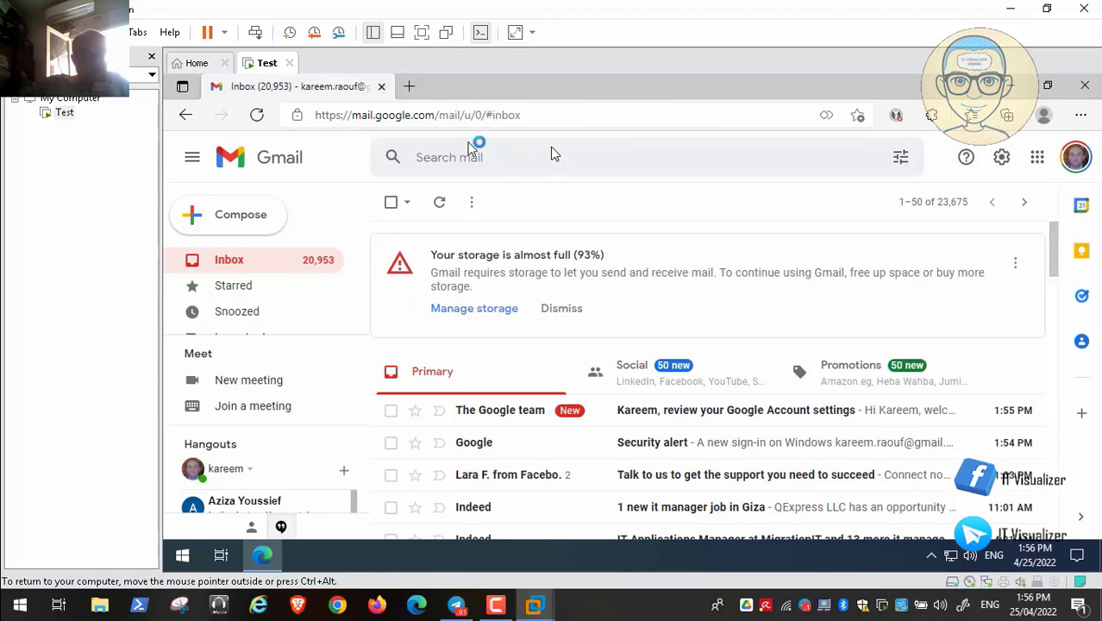
left_click(381, 87)
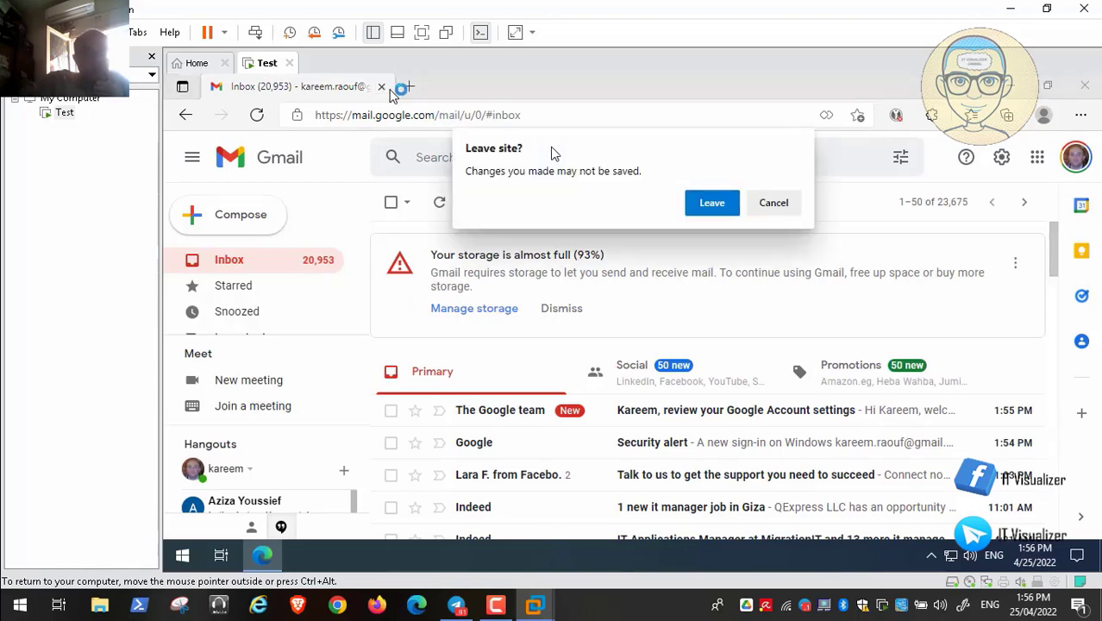
left_click(710, 202)
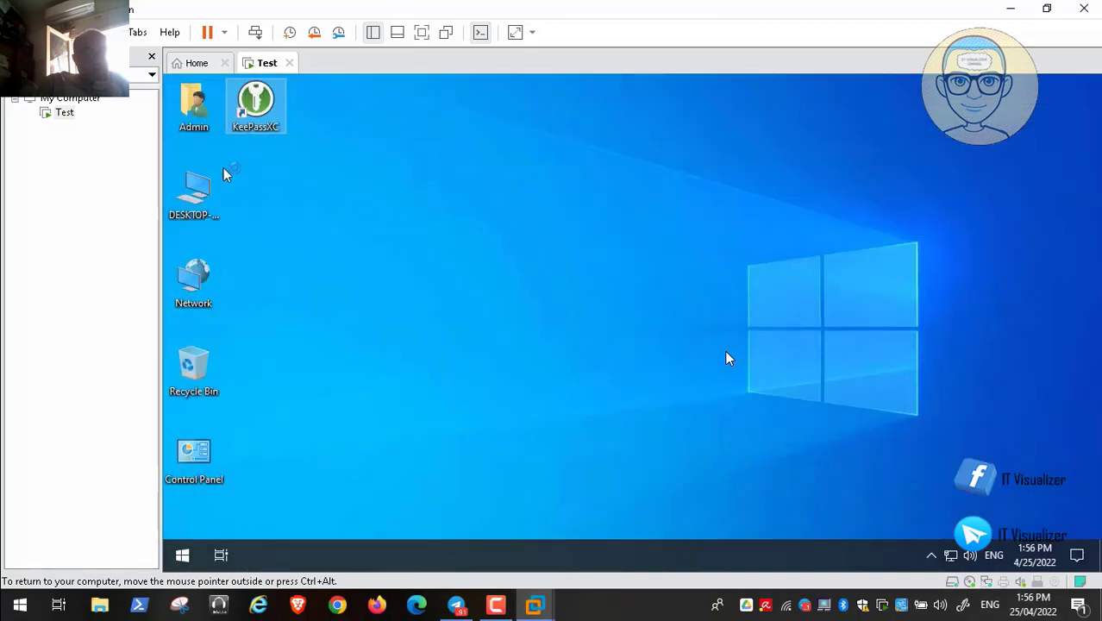
double_click(223, 173)
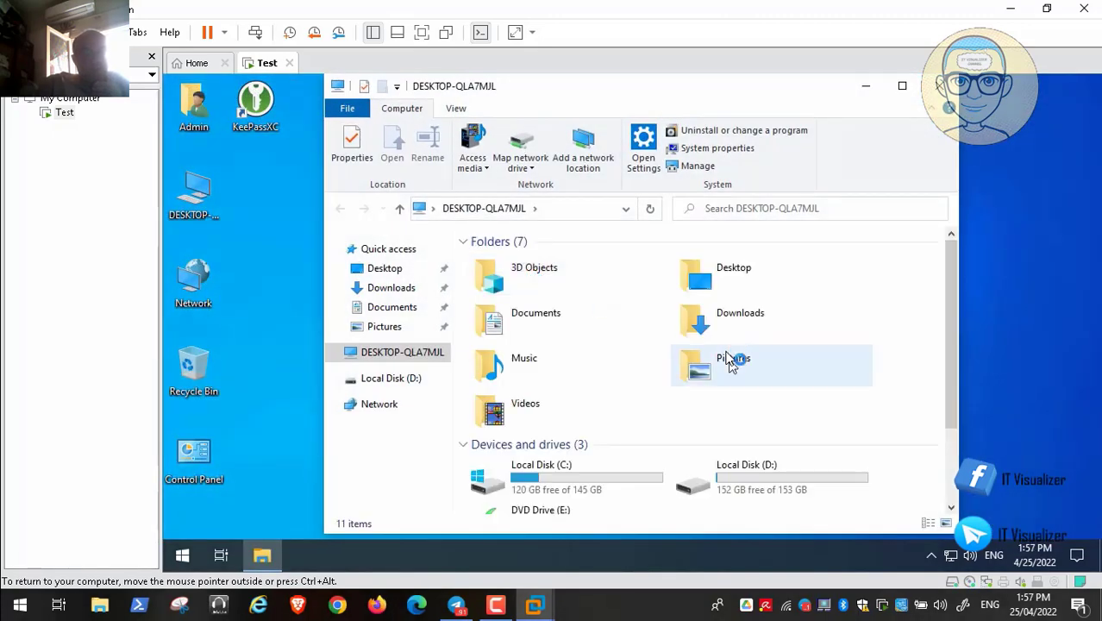
- Browse Local Disk (D:), select the Keepass Key folder, then close File Explorer
left_click(743, 486)
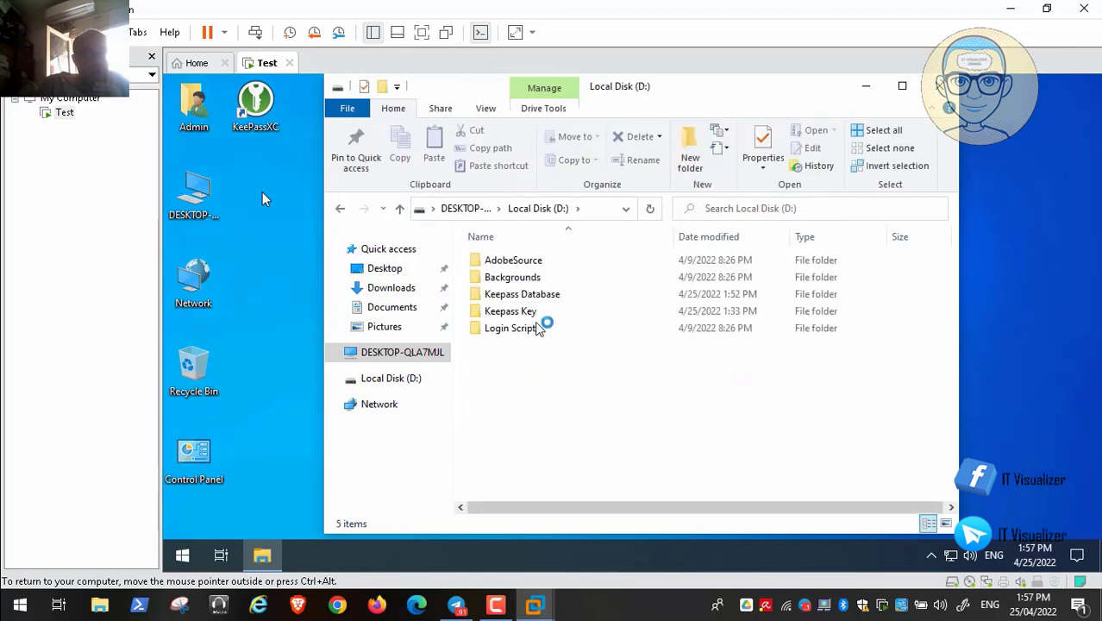
left_click(523, 314)
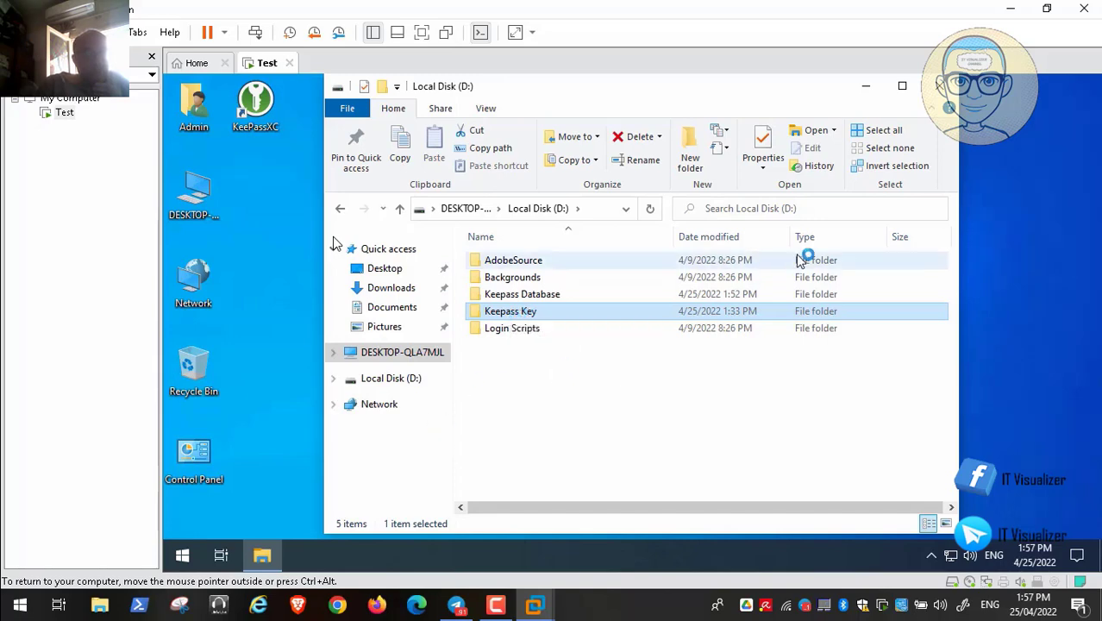
left_click(941, 87)
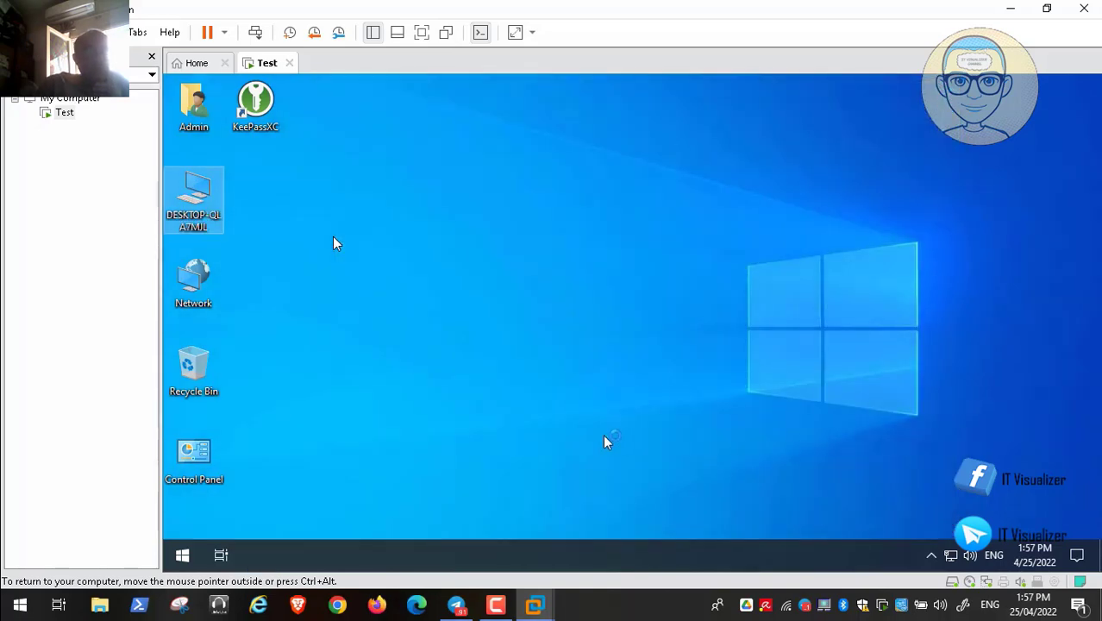
left_click(259, 108)
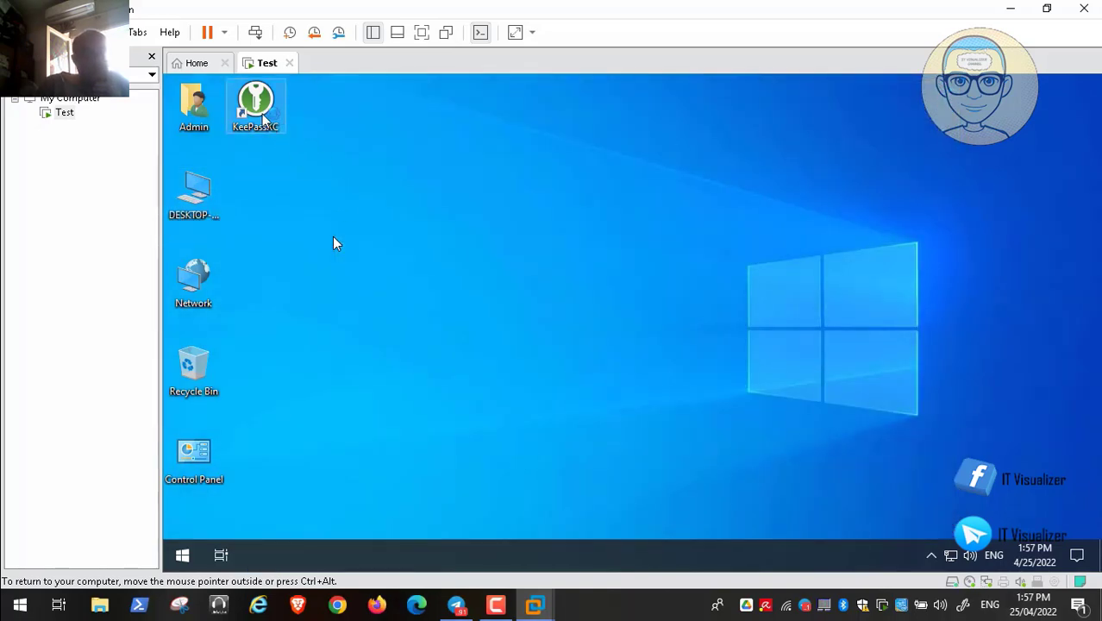
double_click(258, 108)
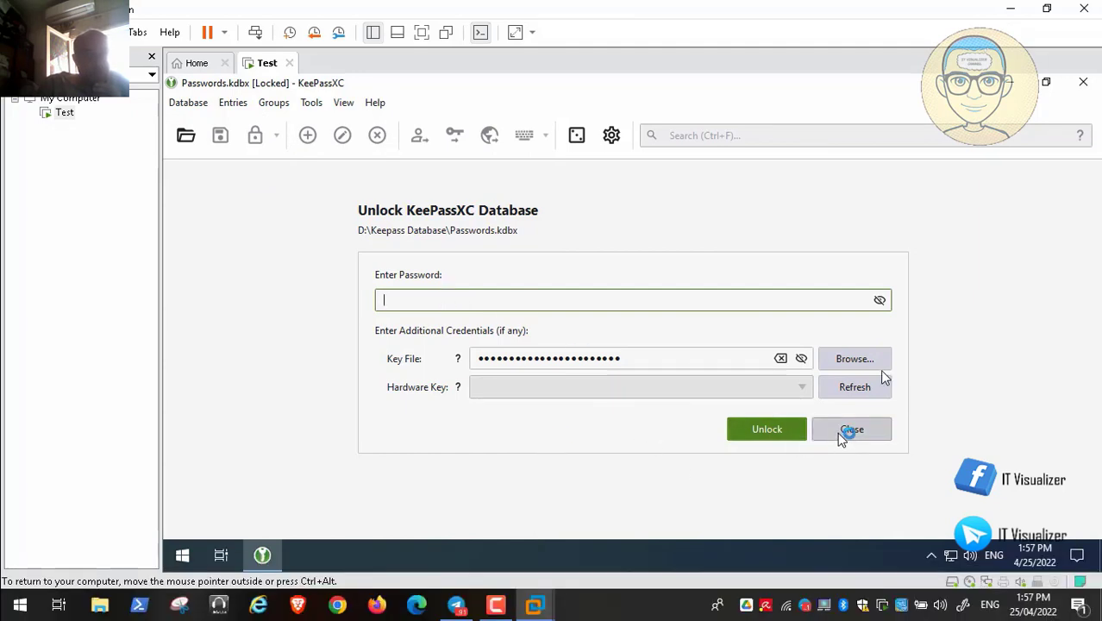
left_click(848, 431)
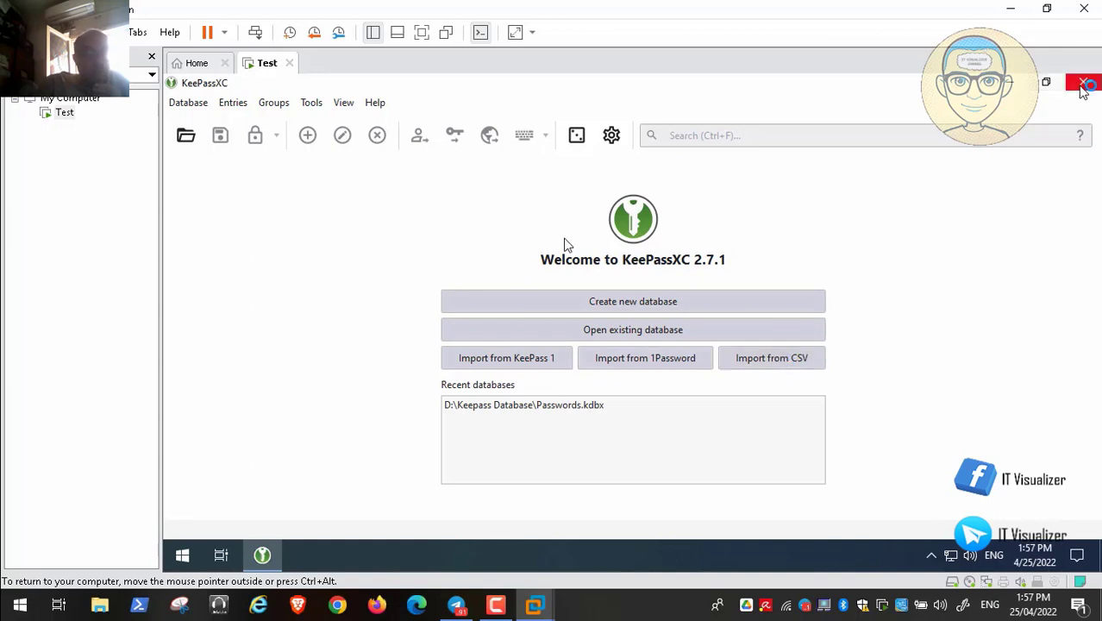
left_click(1085, 86)
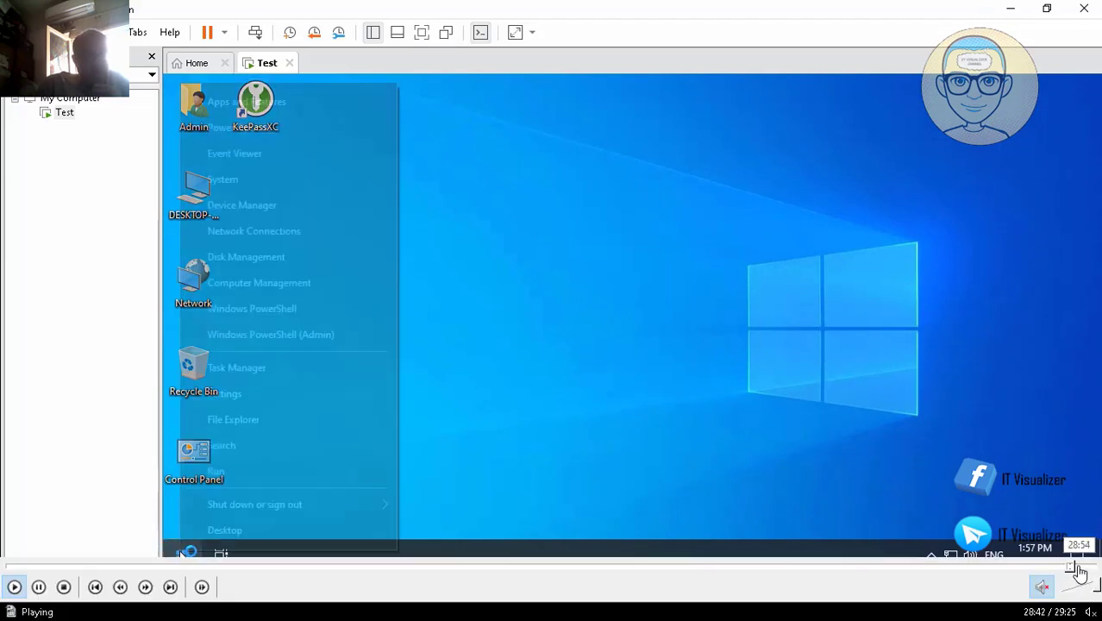
left_click(1078, 567)
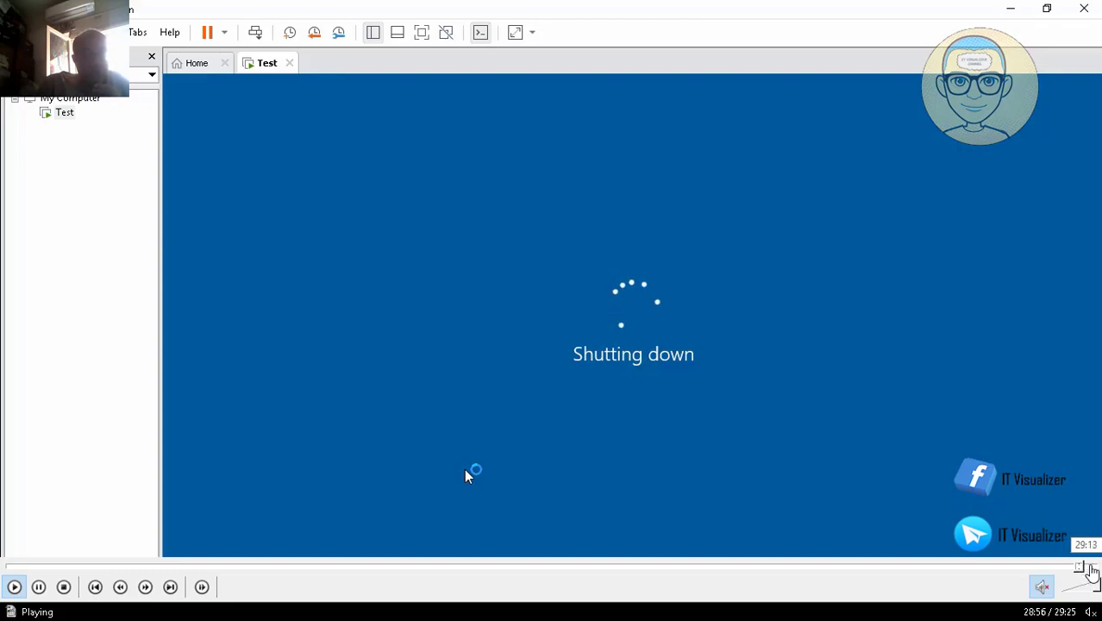
left_click(1089, 568)
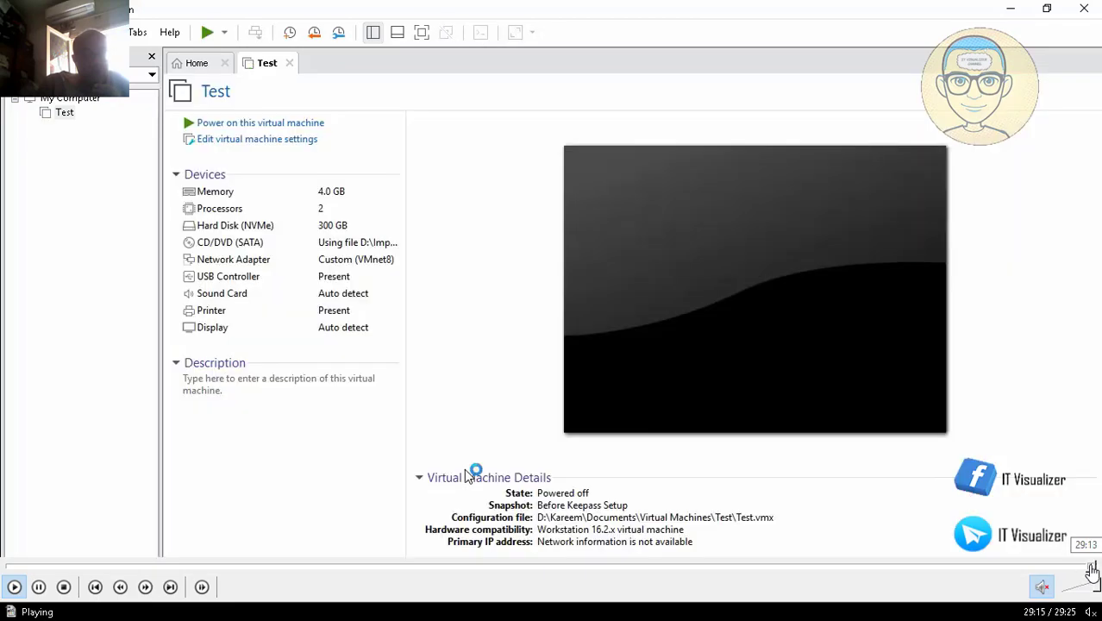
double_click(363, 207)
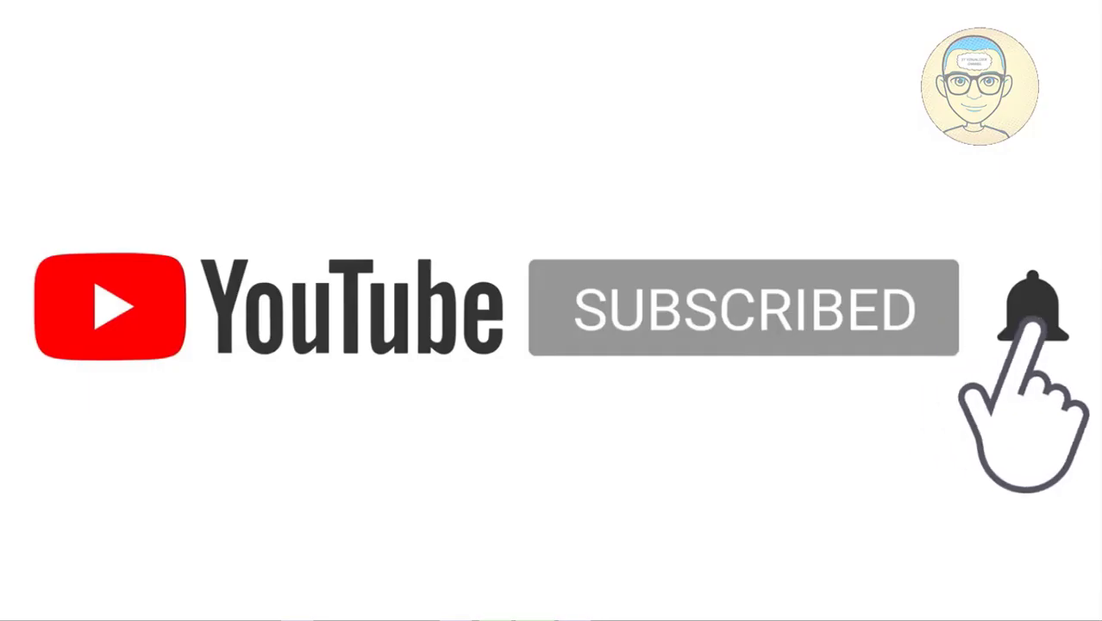